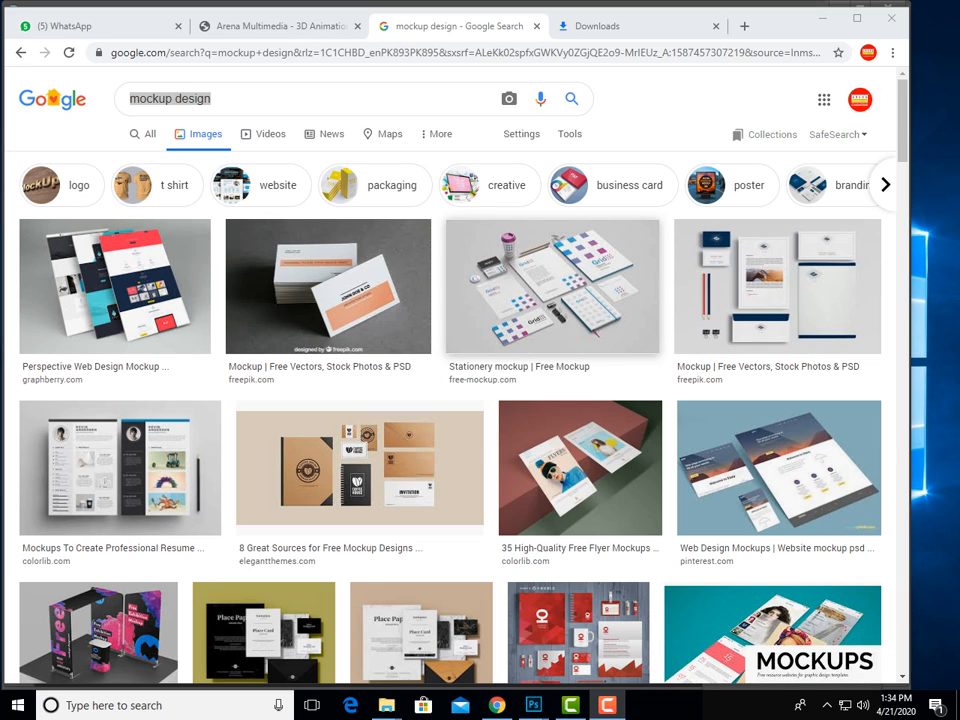
Look over the home page of the Arena Multimedia Pakistan website
left_click(274, 26)
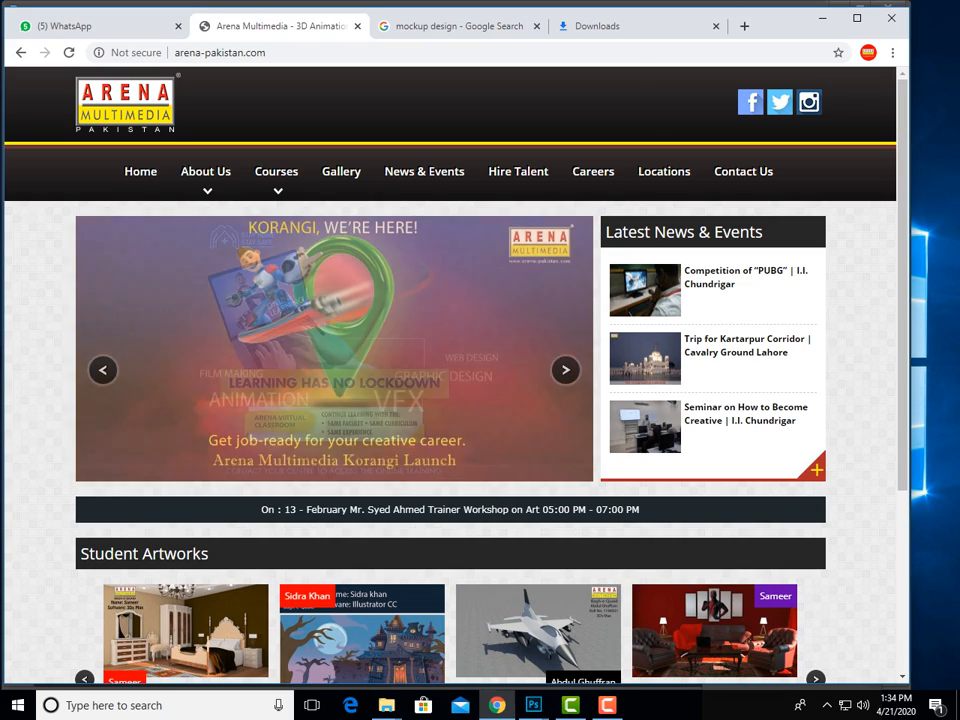
mouse_move(276, 171)
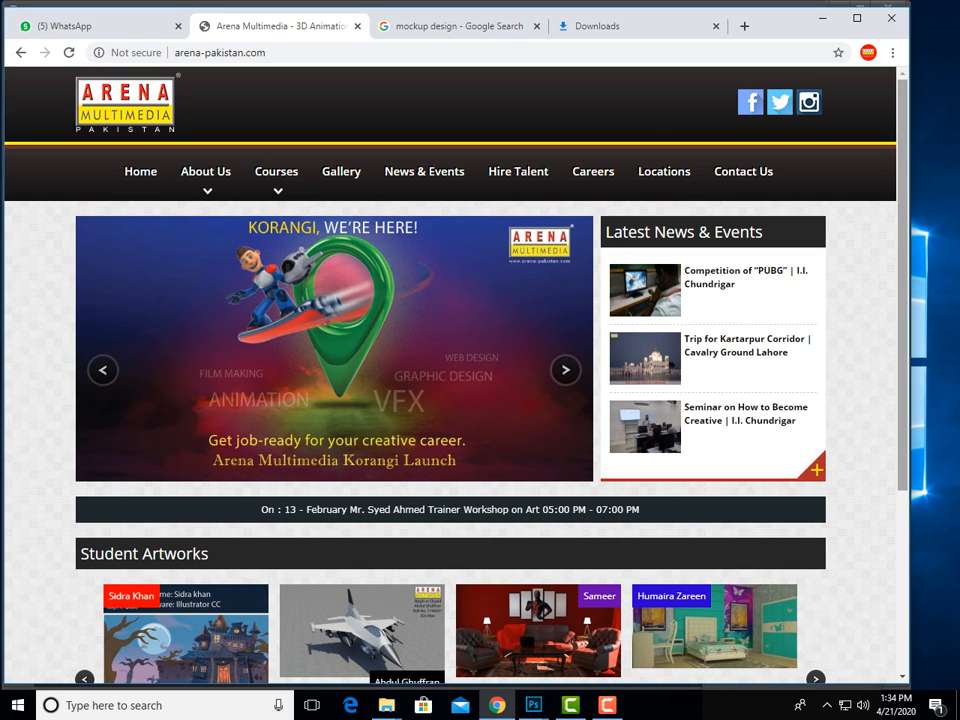
mouse_move(902, 284)
left_mouse_down()
mouse_move(902, 354)
mouse_move(902, 284)
left_mouse_up()
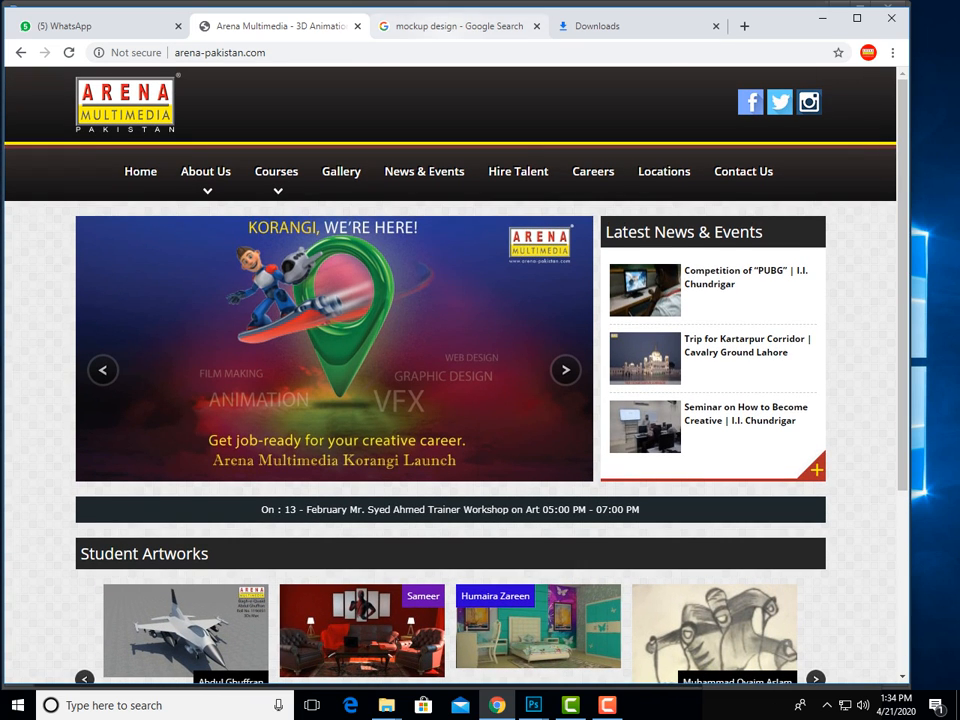
Return to the mockup design image results and preview the Freepik business card mockup
left_click(455, 26)
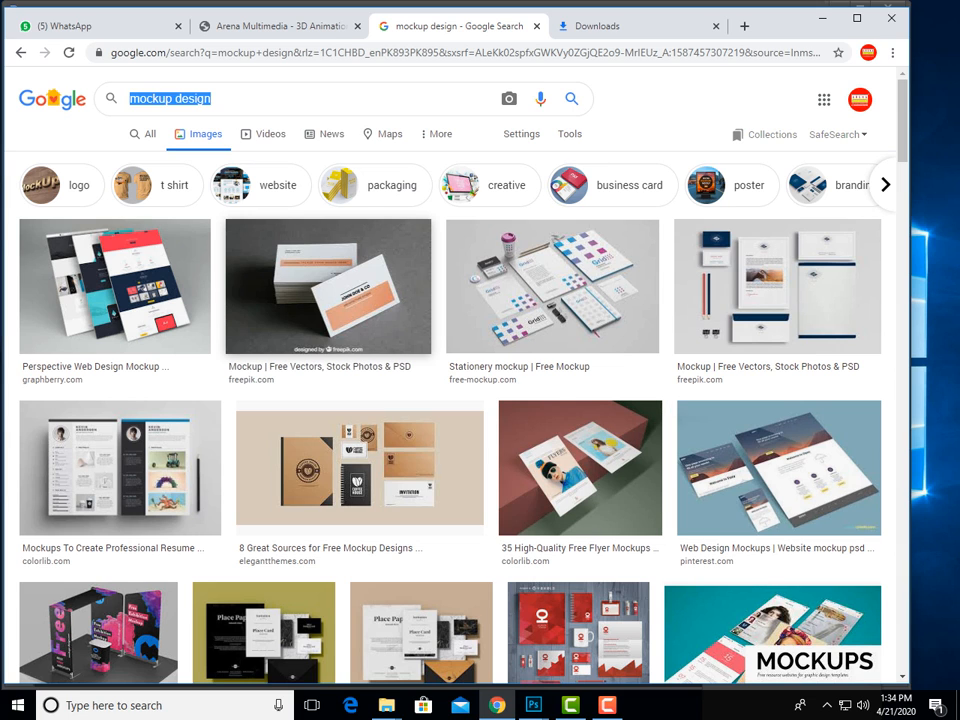
left_click(328, 286)
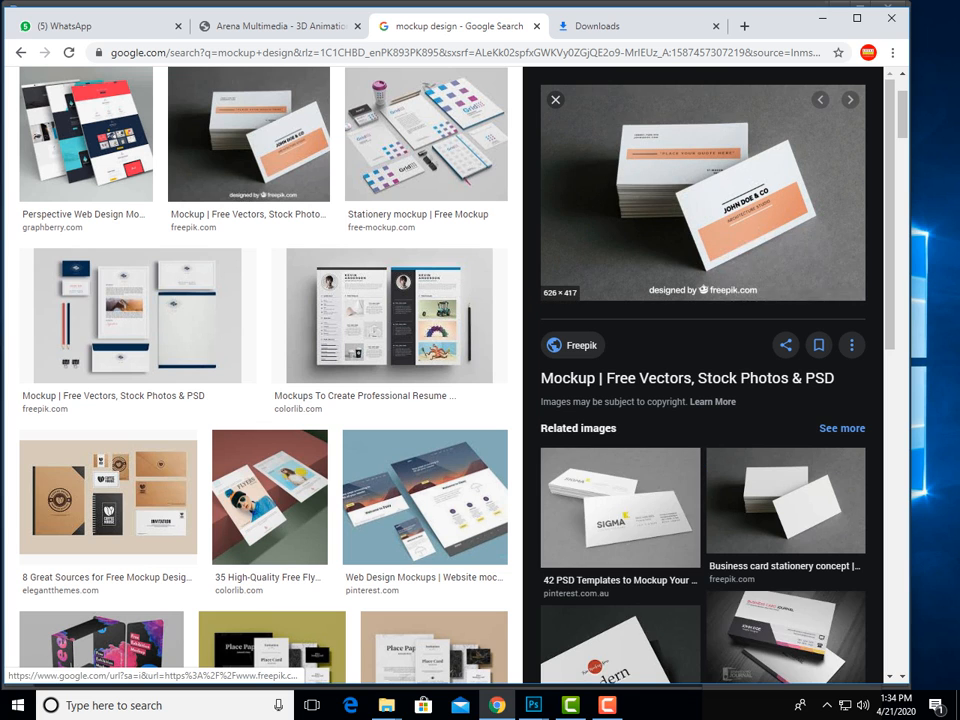
right_click(729, 227)
left_click(797, 236)
key("ctrl+Tab")
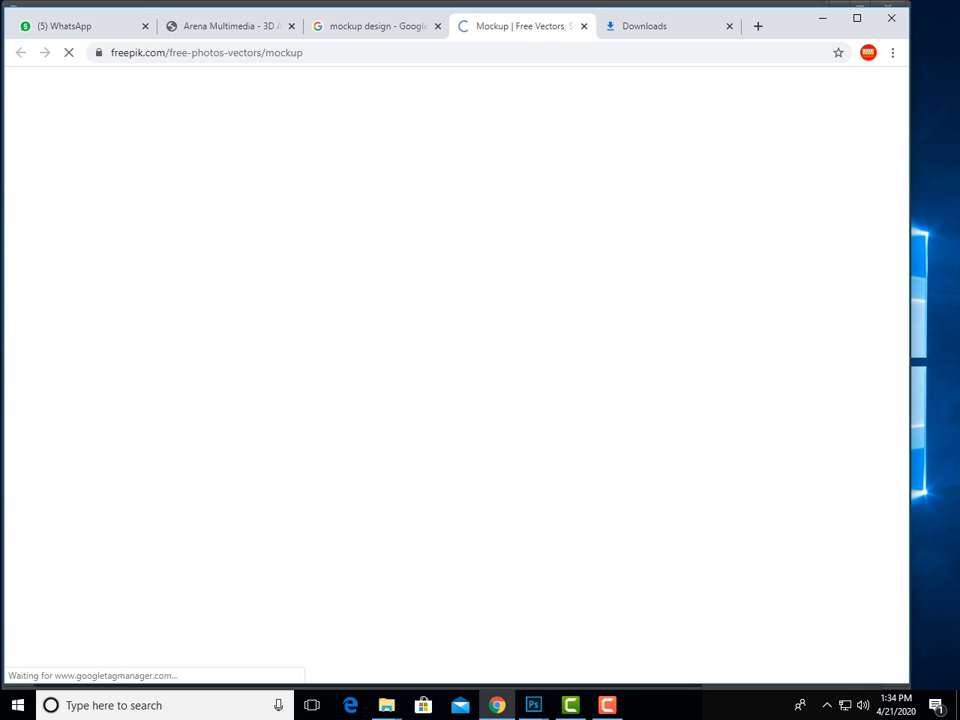
key("ctrl+w")
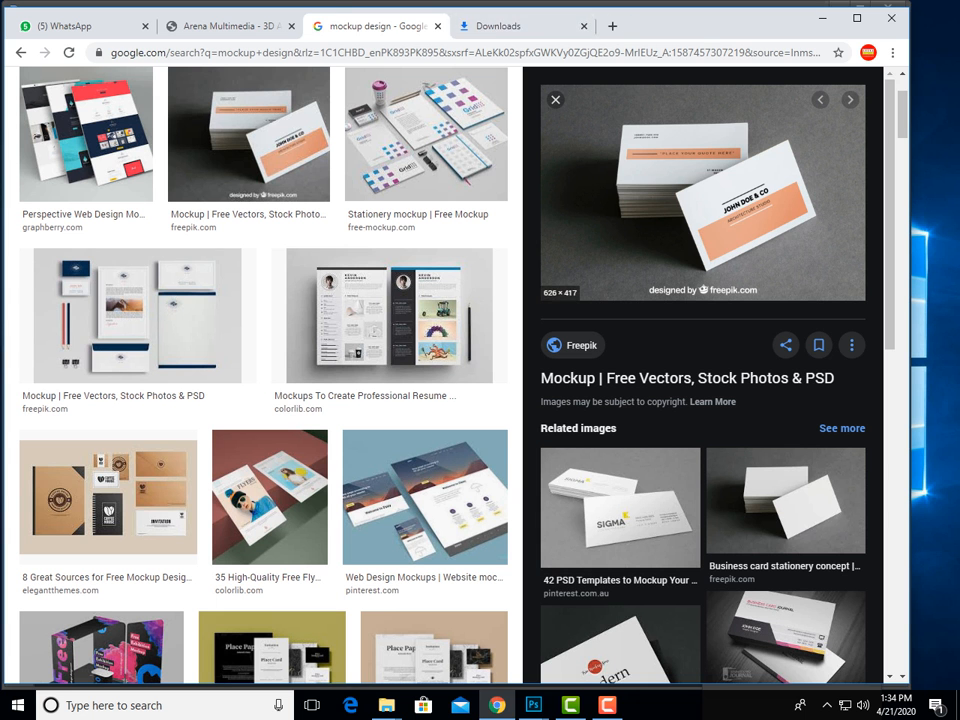
Open the previewed business card stack image by itself in a new browser tab and view it
right_click(594, 158)
left_click(655, 273)
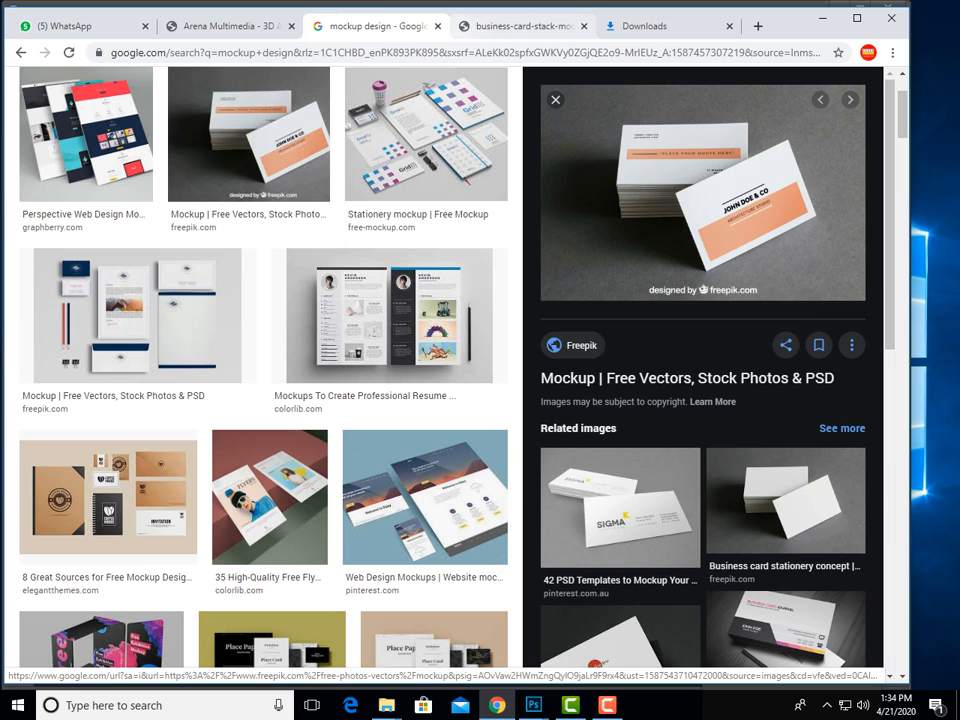
key("ctrl+Tab")
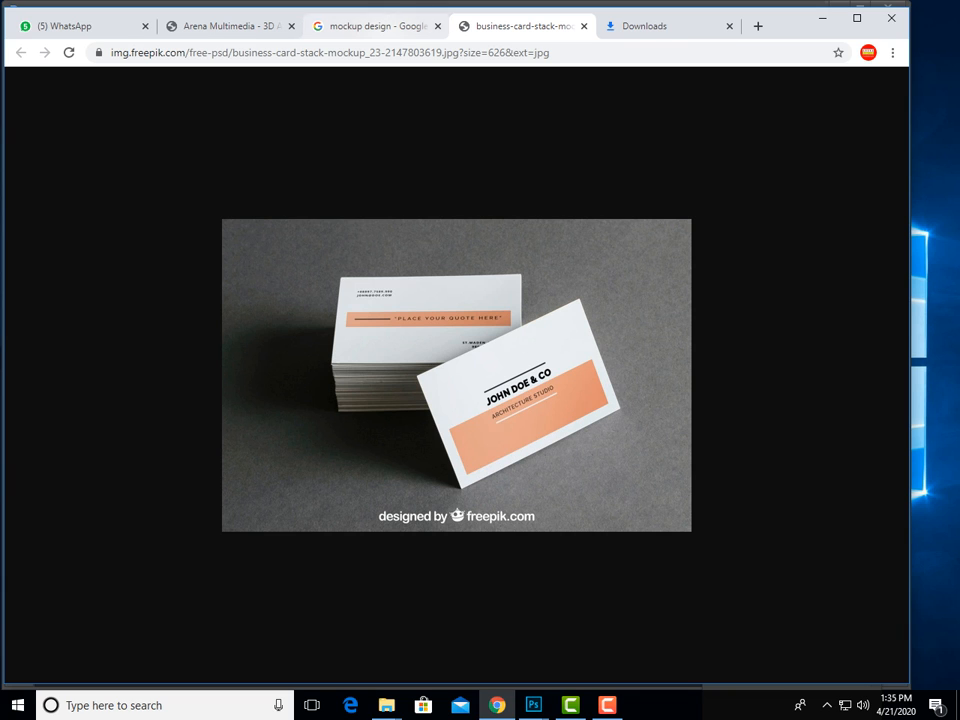
Close the image preview in the mockup design results and browse the example mockups for stationery, packaging, posters and brochures
left_click(370, 26)
left_click(555, 99)
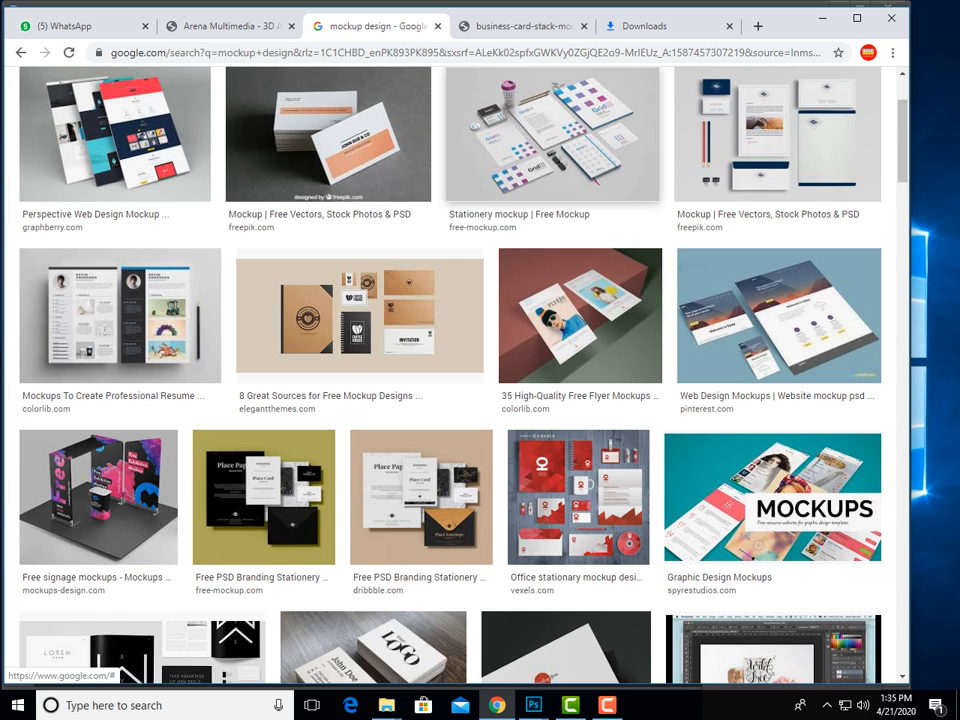
scroll(580, 300, "down", 2)
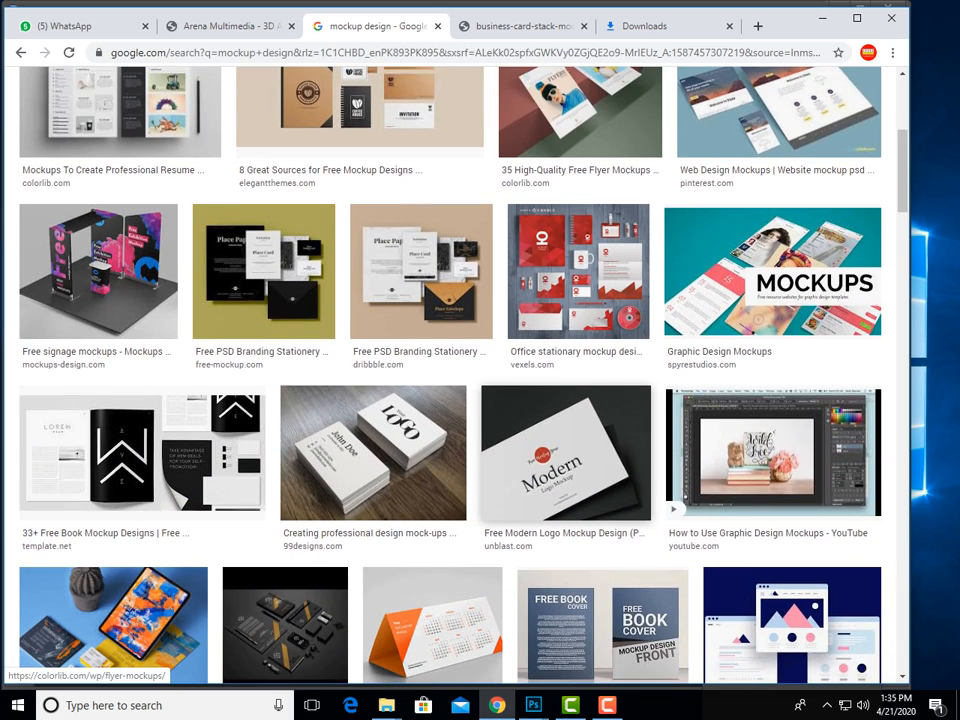
scroll(580, 300, "down", 1)
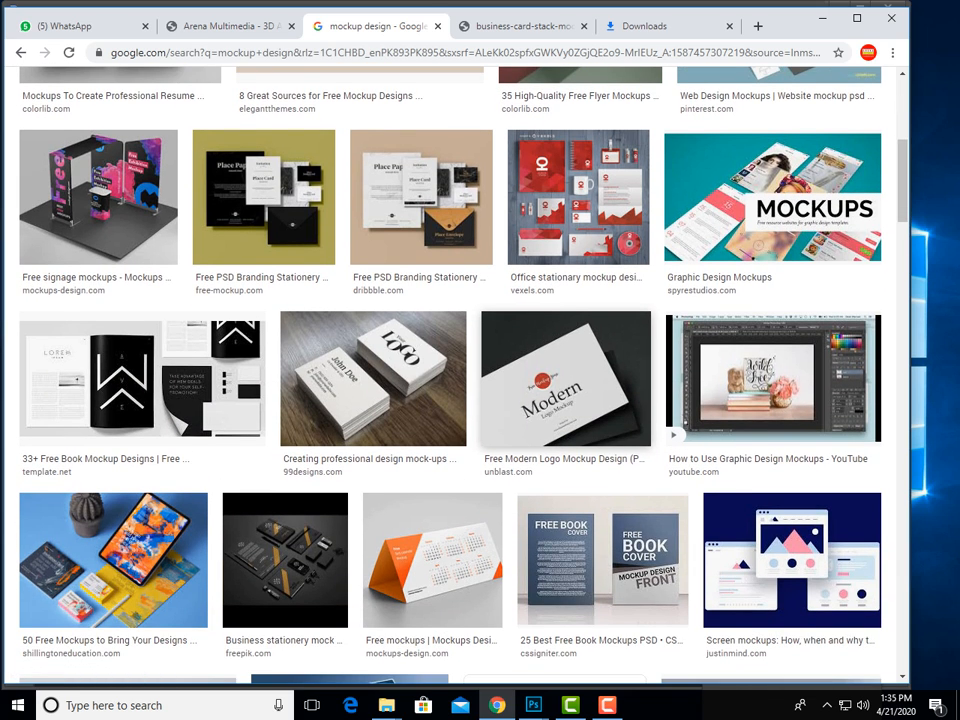
scroll(580, 400, "down", 1)
scroll(590, 418, "down", 5)
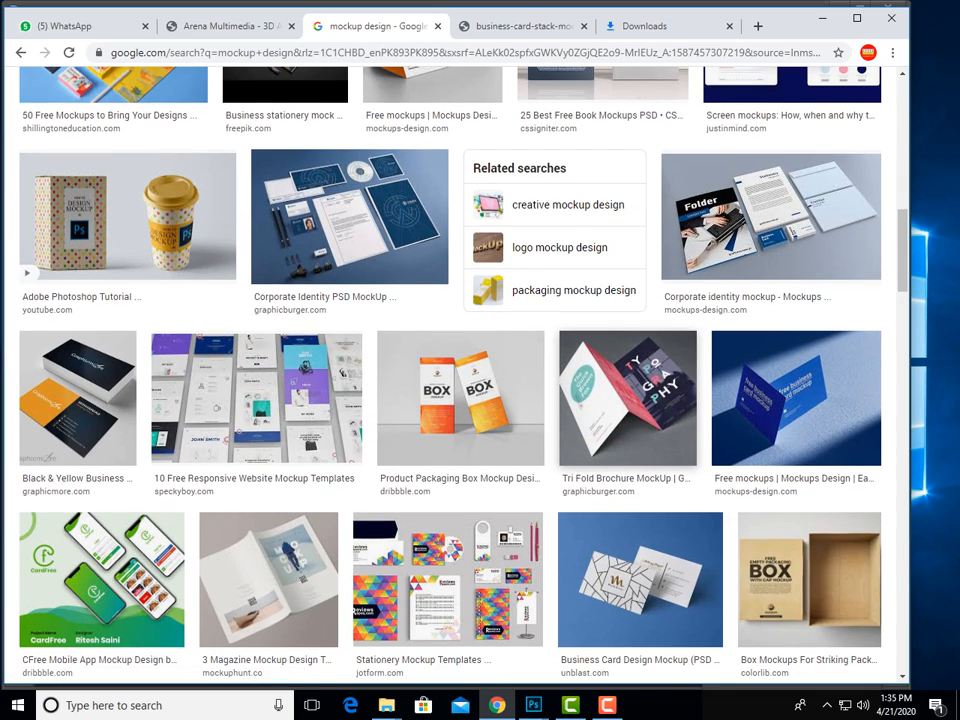
scroll(573, 290, "down", 3)
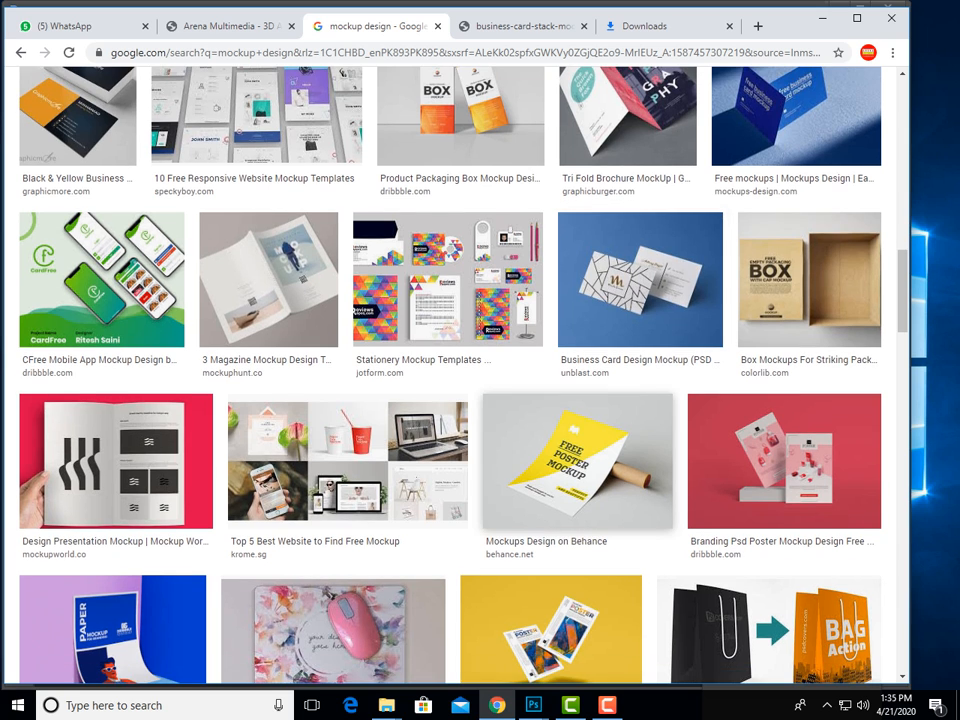
scroll(560, 455, "down", 4)
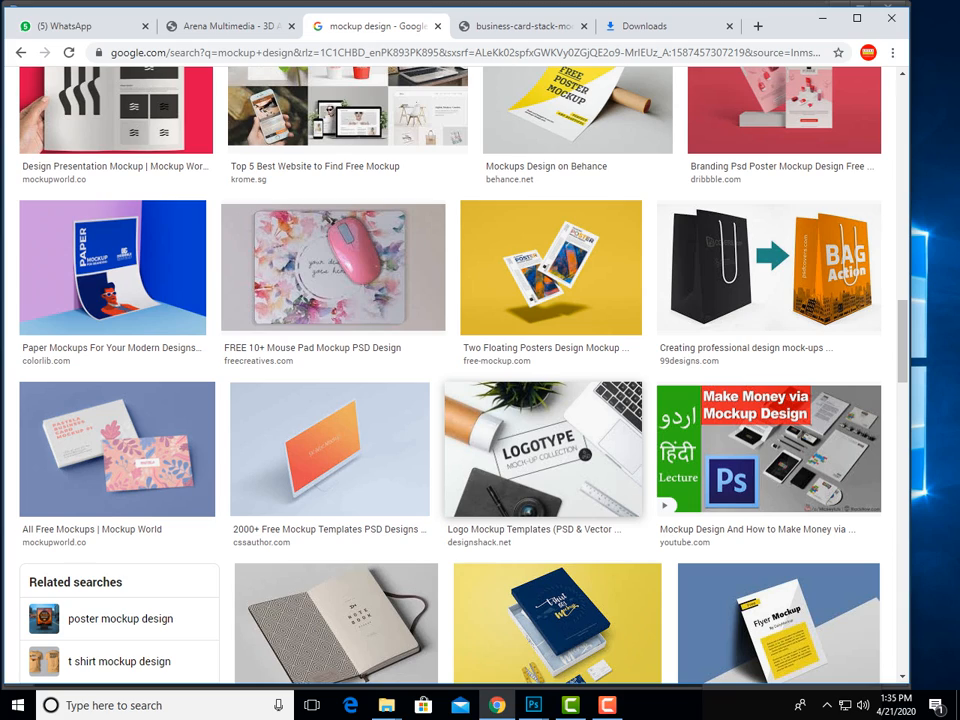
scroll(540, 450, "down", 8)
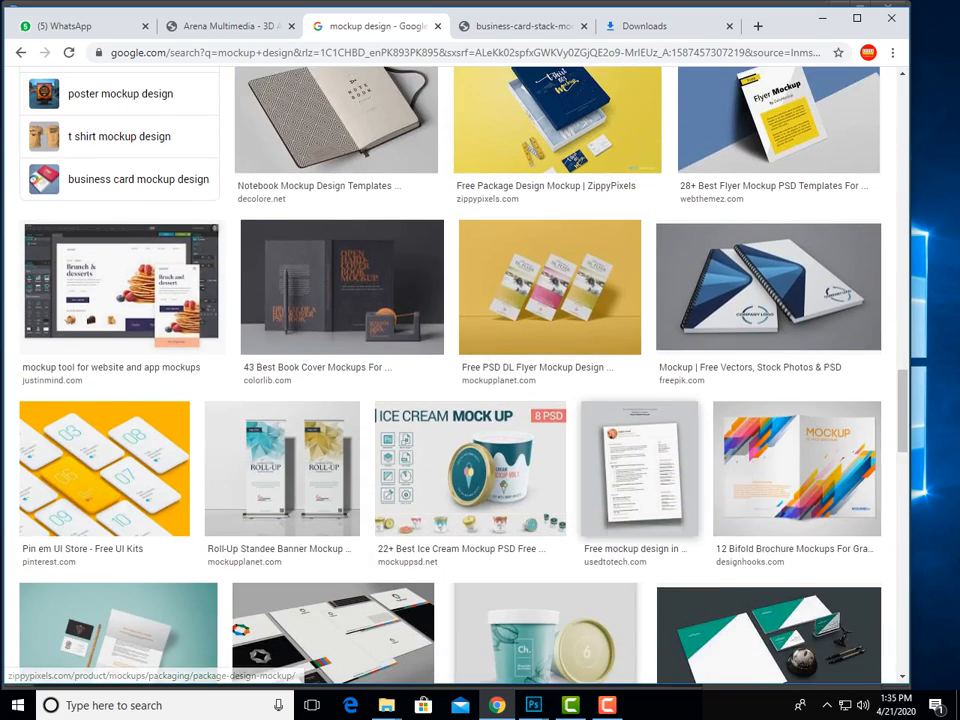
scroll(545, 380, "down", 2)
scroll(545, 380, "up", 3)
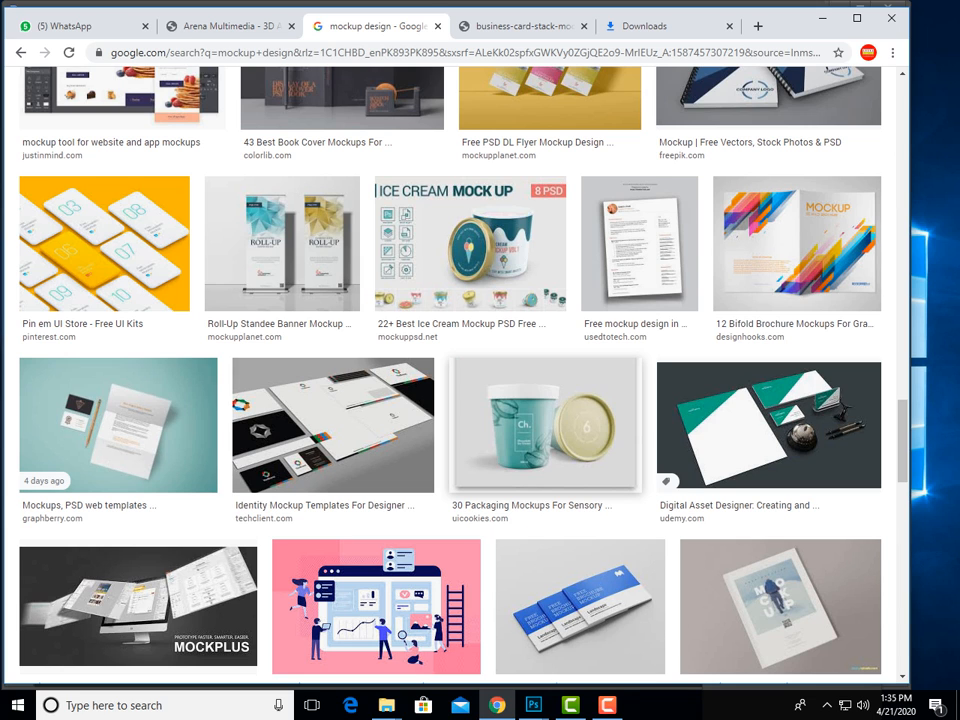
Switch to Photoshop and check the image size settings of the blank Untitled-1 document
left_click(200, 26)
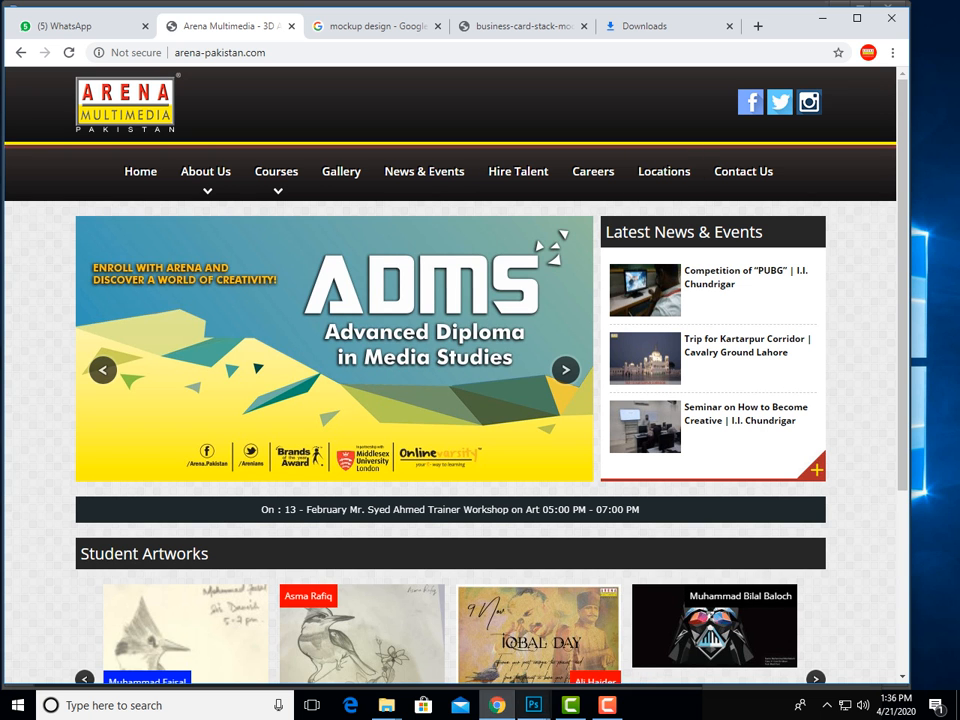
left_click(533, 705)
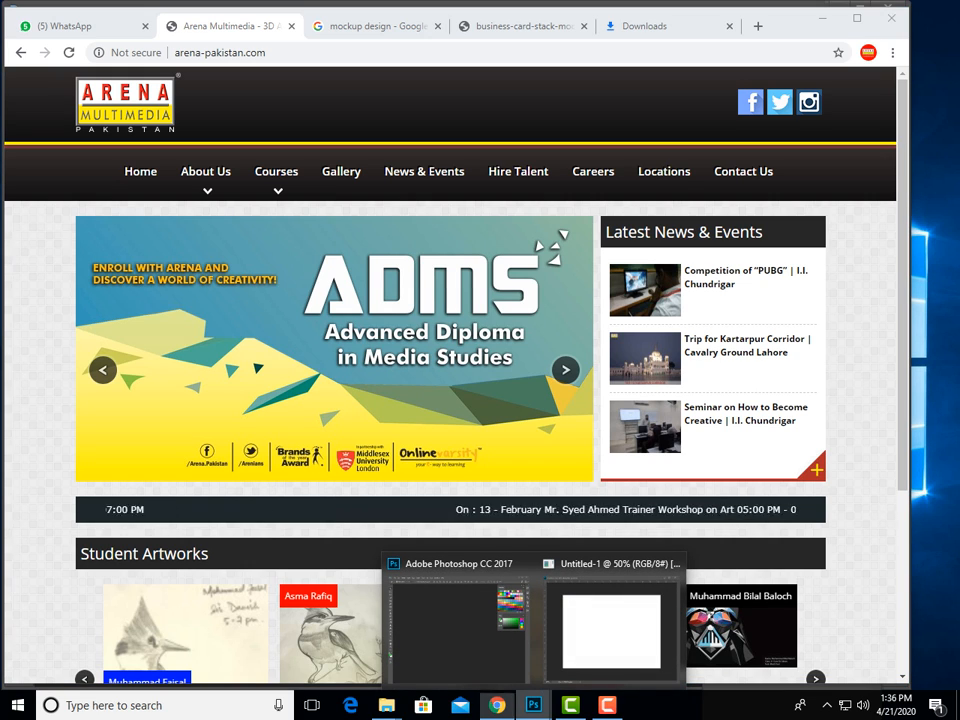
left_click(398, 528)
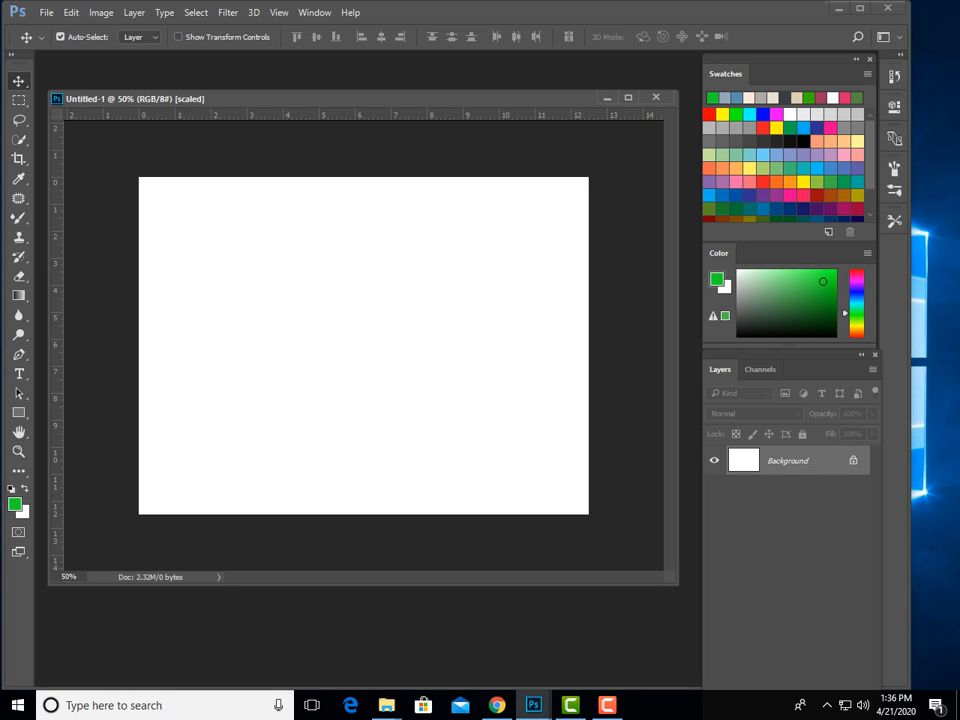
right_click(243, 99)
left_click(290, 128)
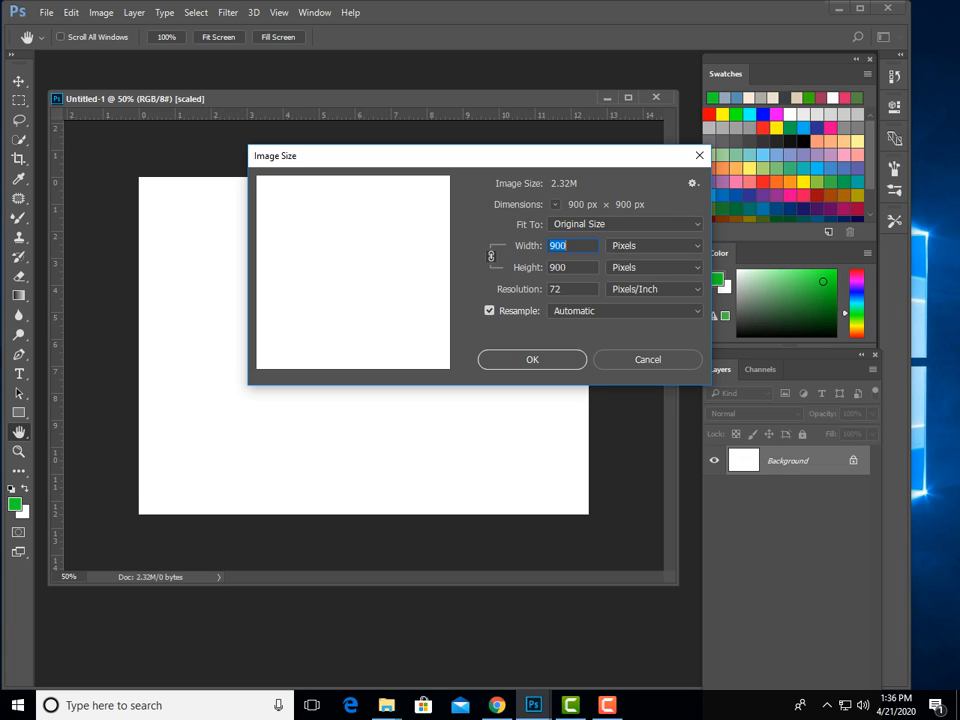
key("Escape")
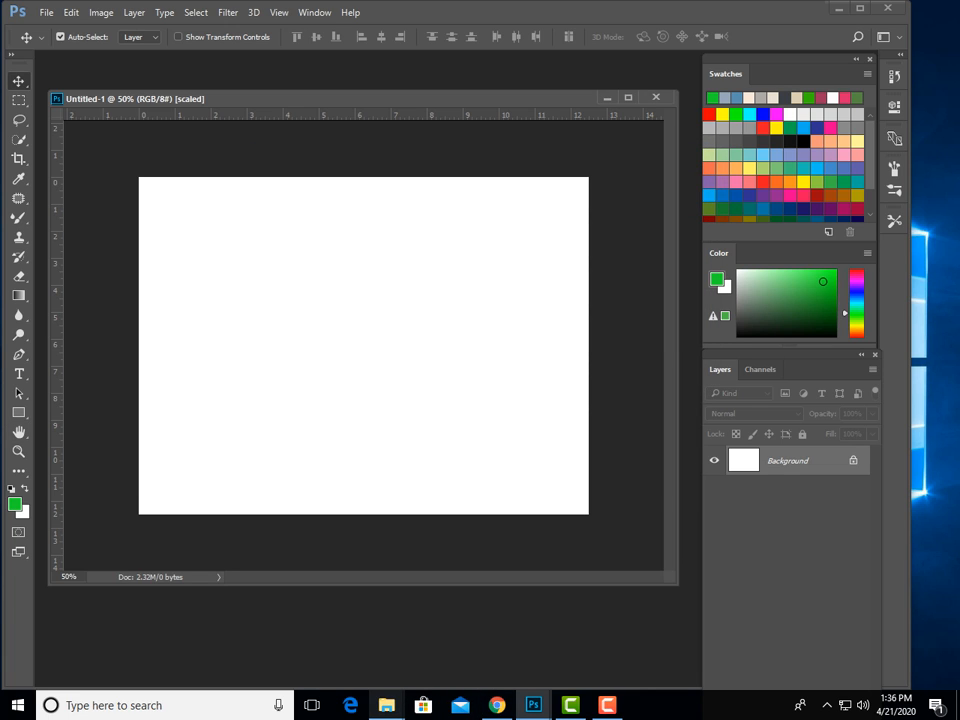
Switch to the mockup1 folder in File Explorer and examine its images and the contents of its parent folder
mouse_move(386, 705)
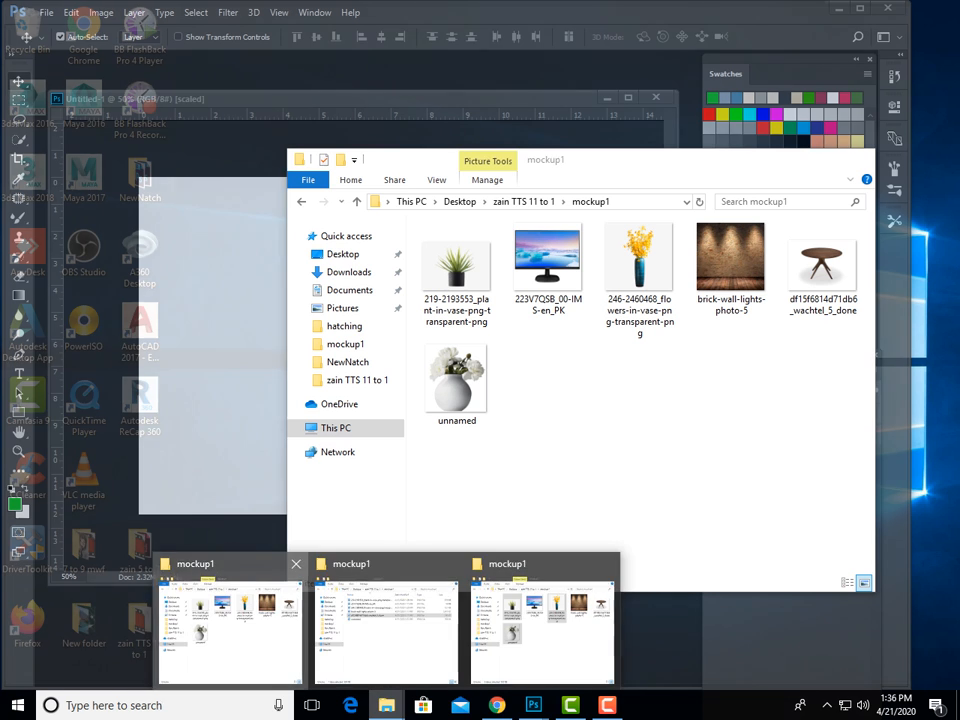
left_click(230, 625)
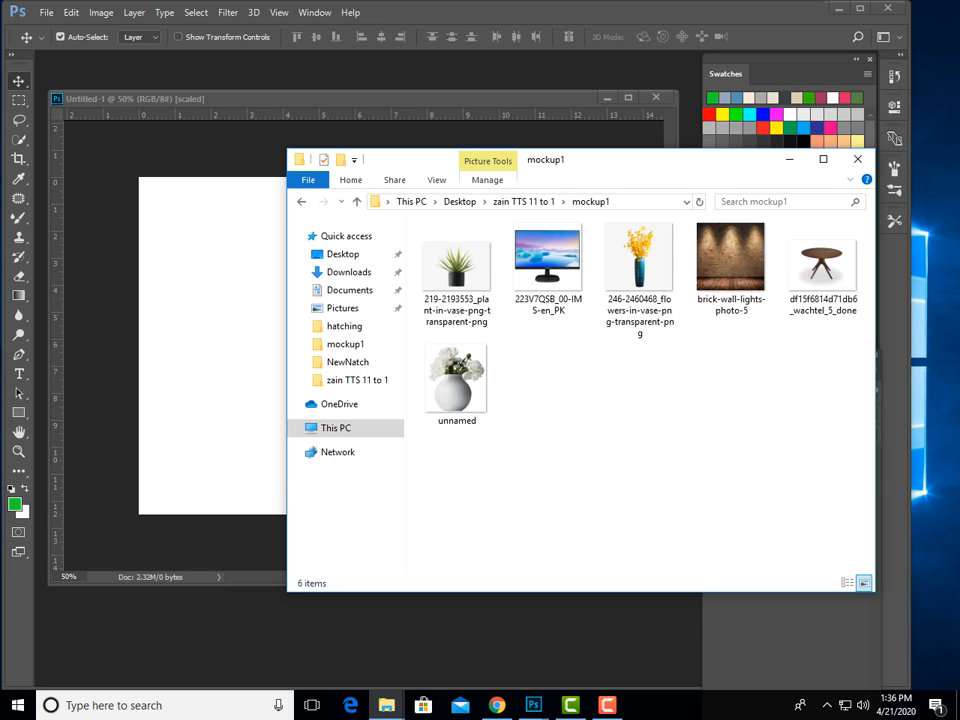
left_click_drag(621, 164, 598, 193)
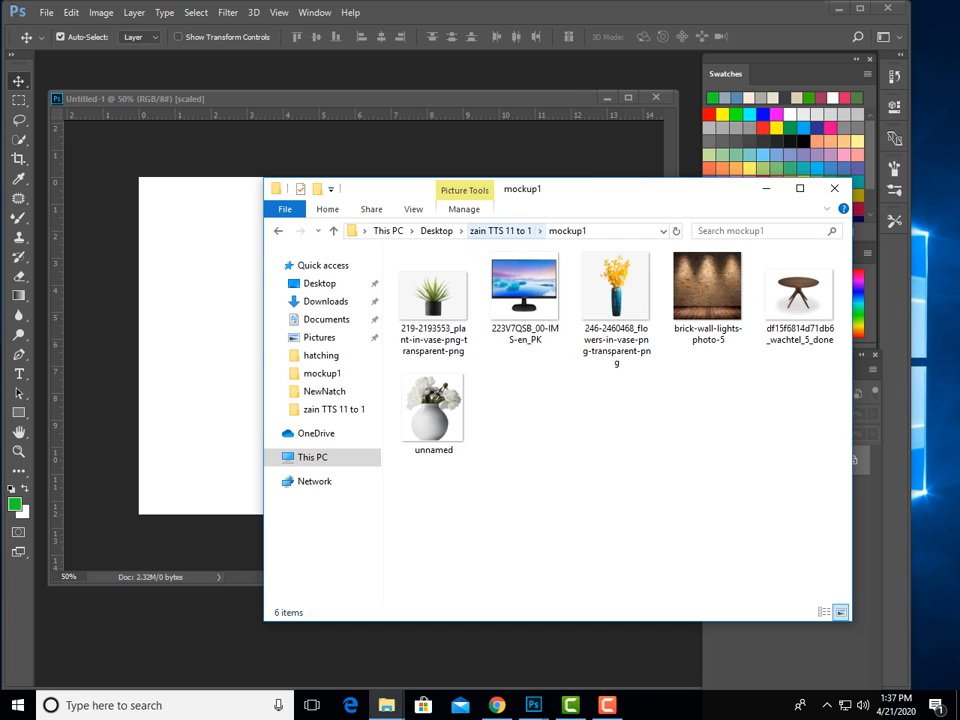
left_click(500, 231)
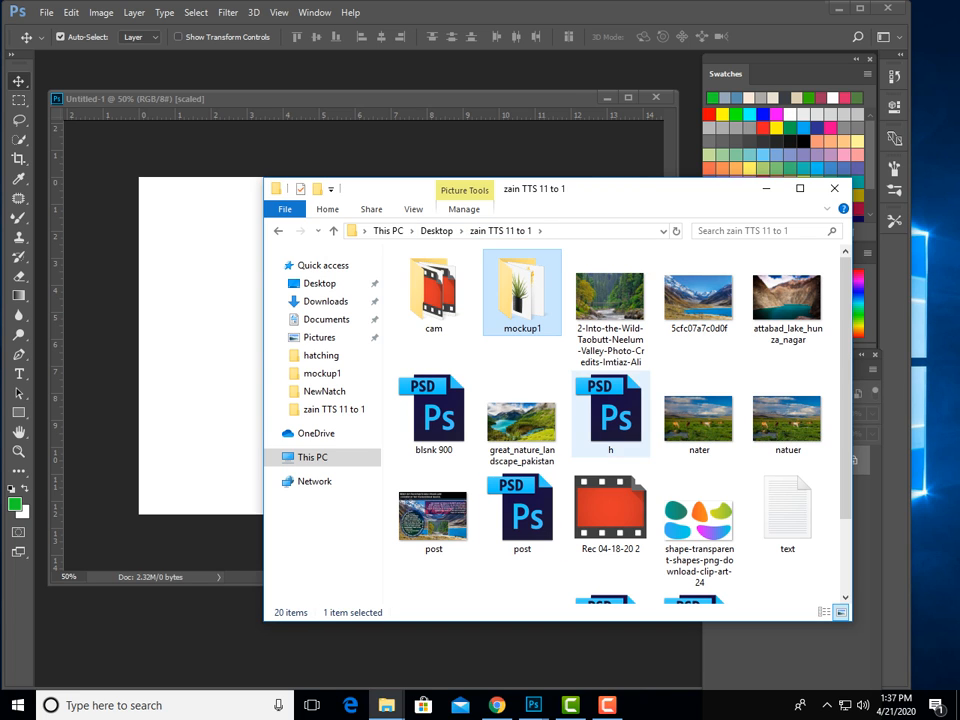
double_click(522, 295)
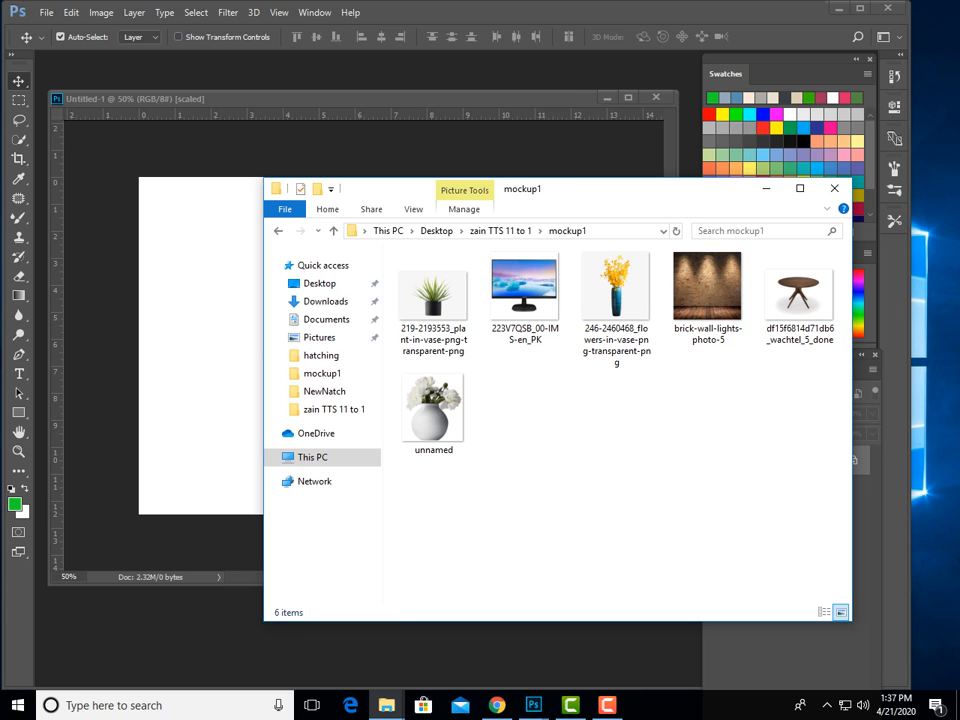
left_click(500, 231)
scroll(610, 420, "down", 2)
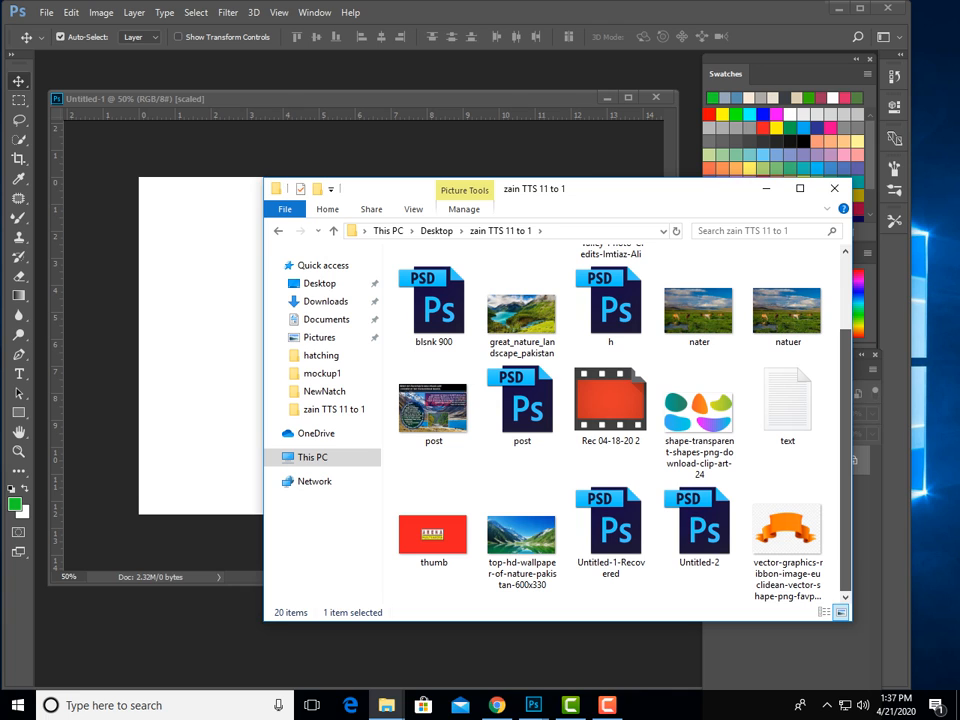
scroll(610, 420, "up", 2)
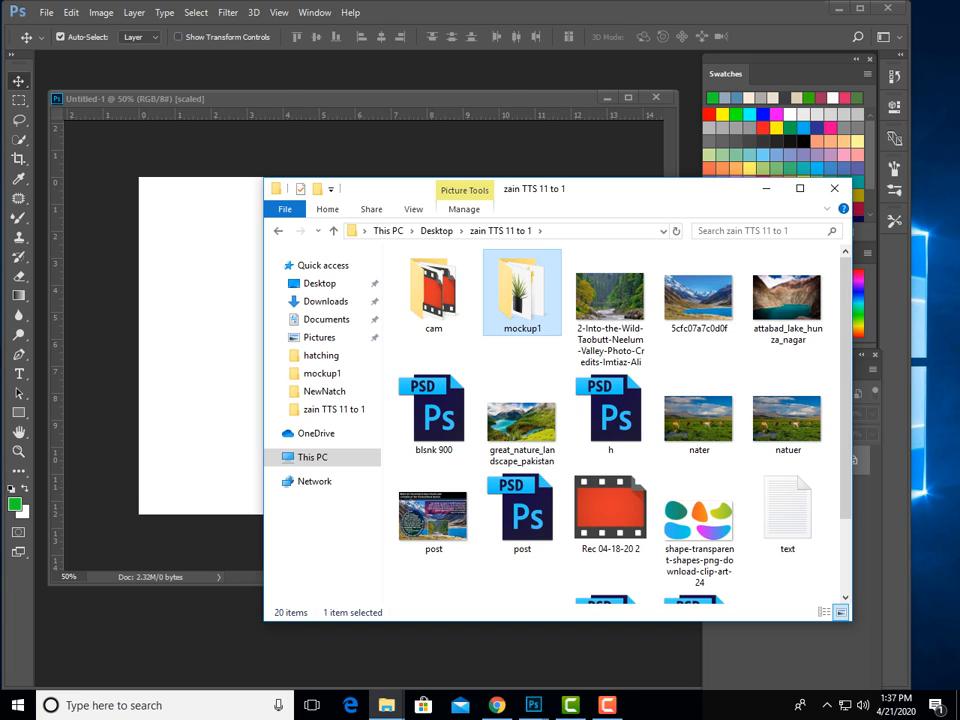
Place brick-wall-lights-photo-5 from the mockup1 folder into the blank Untitled-1 document in Photoshop
double_click(522, 291)
left_click(708, 297)
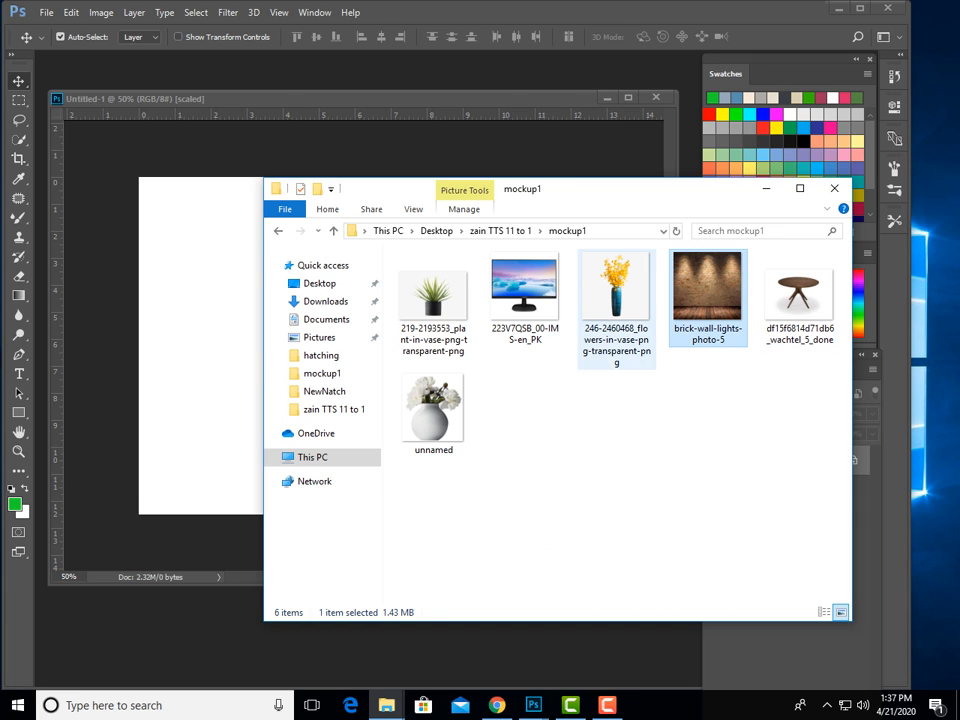
left_click_drag(708, 297, 225, 290)
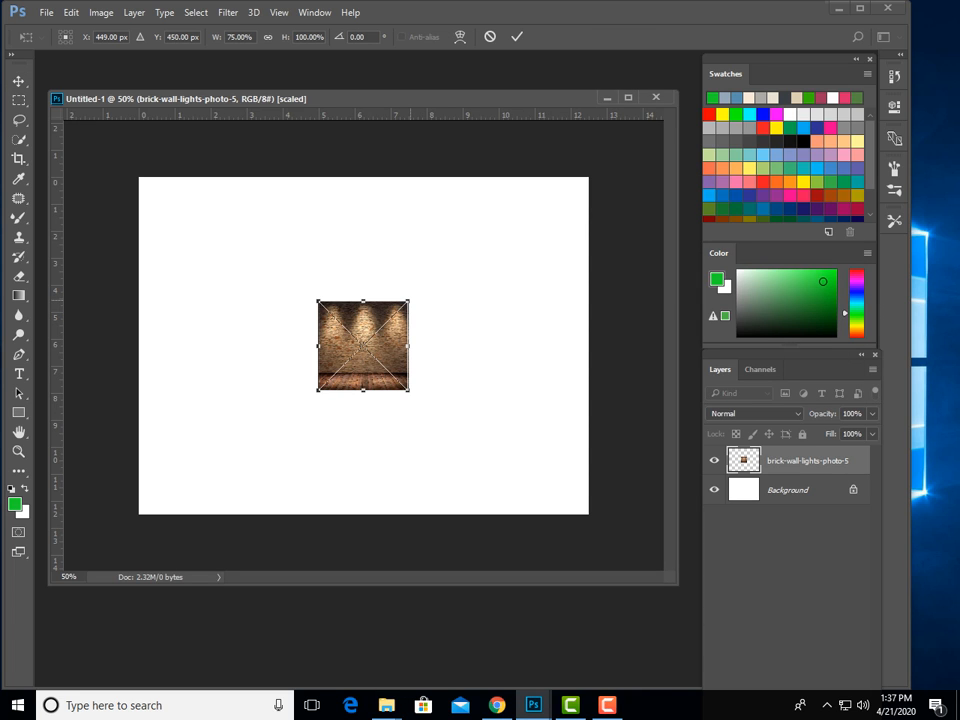
Enlarge the placed brick wall photo to cover the whole canvas and move it up to show more of the wooden floor
left_click_drag(408, 300, 531, 178)
left_click_drag(318, 389, 134, 572)
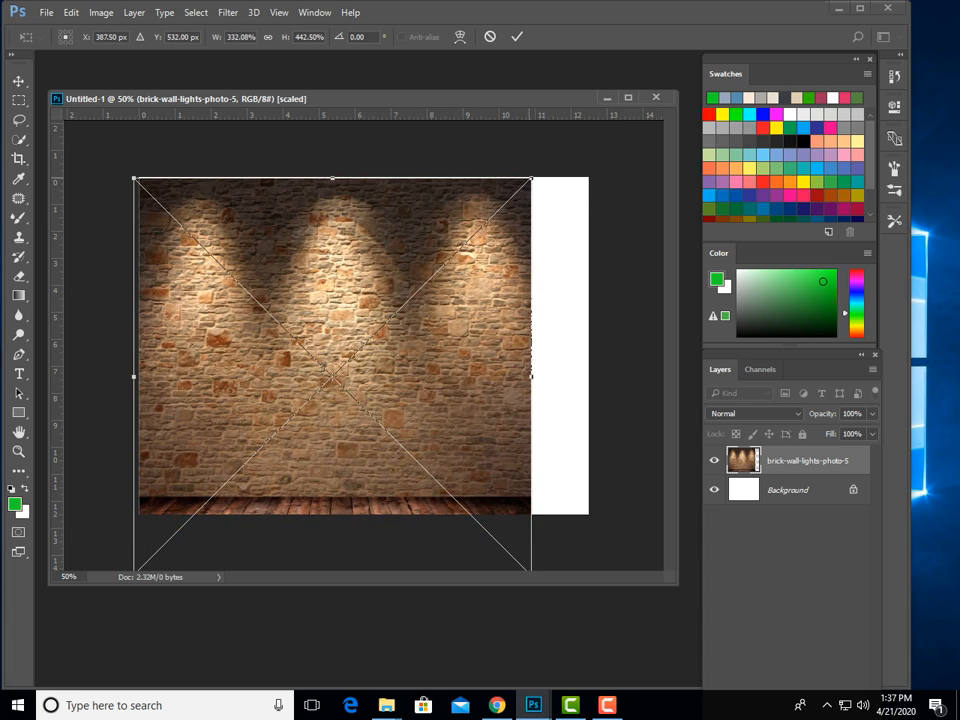
left_click_drag(531, 178, 597, 115)
left_click_drag(534, 242, 525, 245)
key("Return")
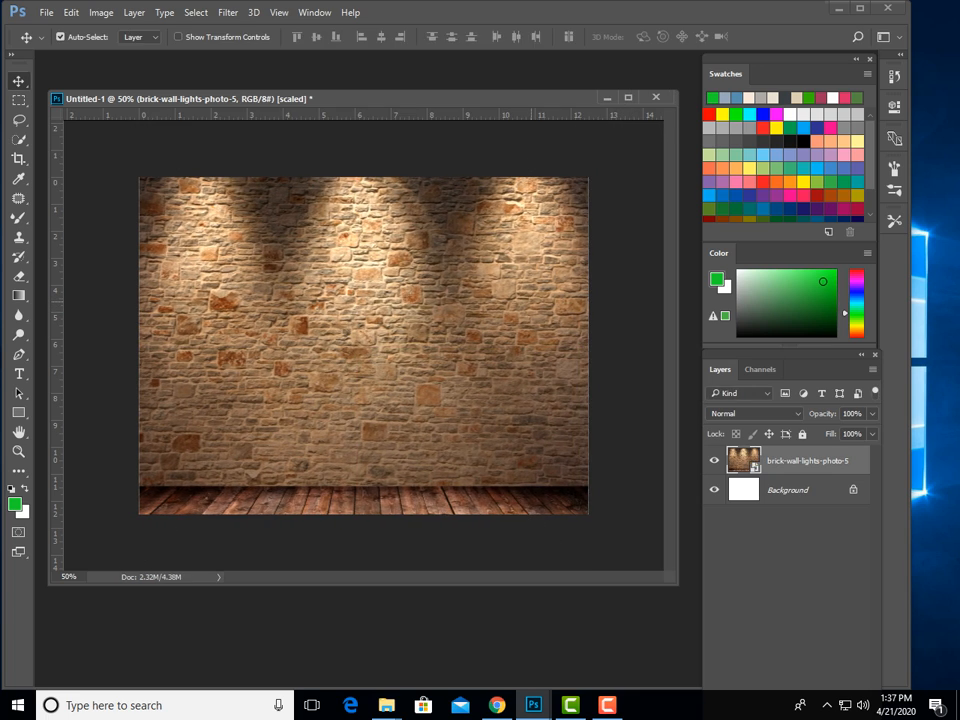
left_click_drag(516, 353, 483, 412)
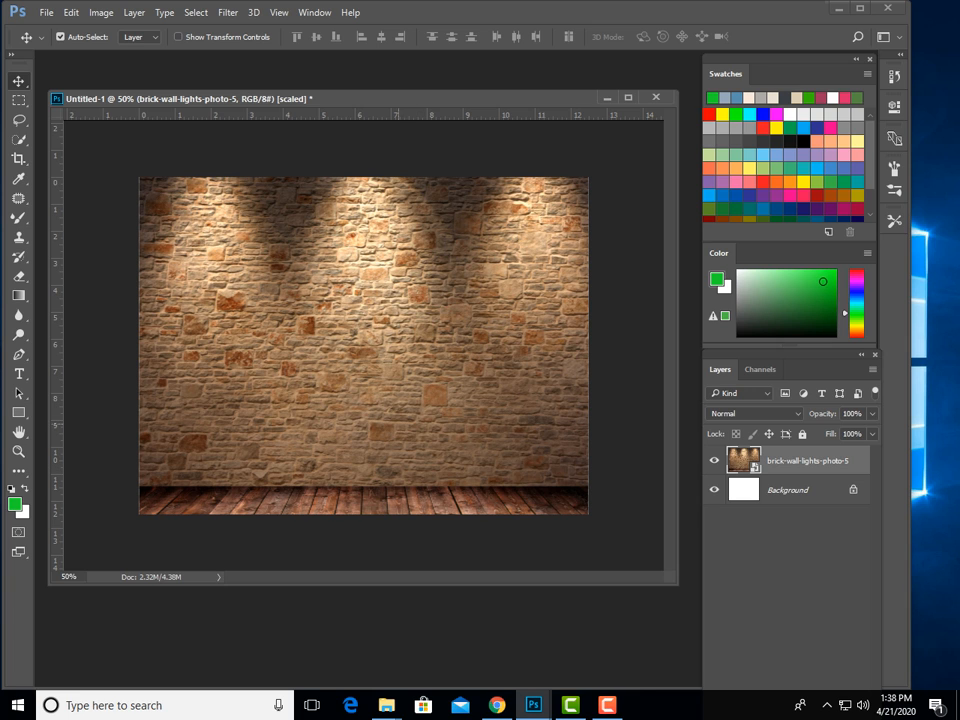
left_click_drag(404, 448, 418, 372)
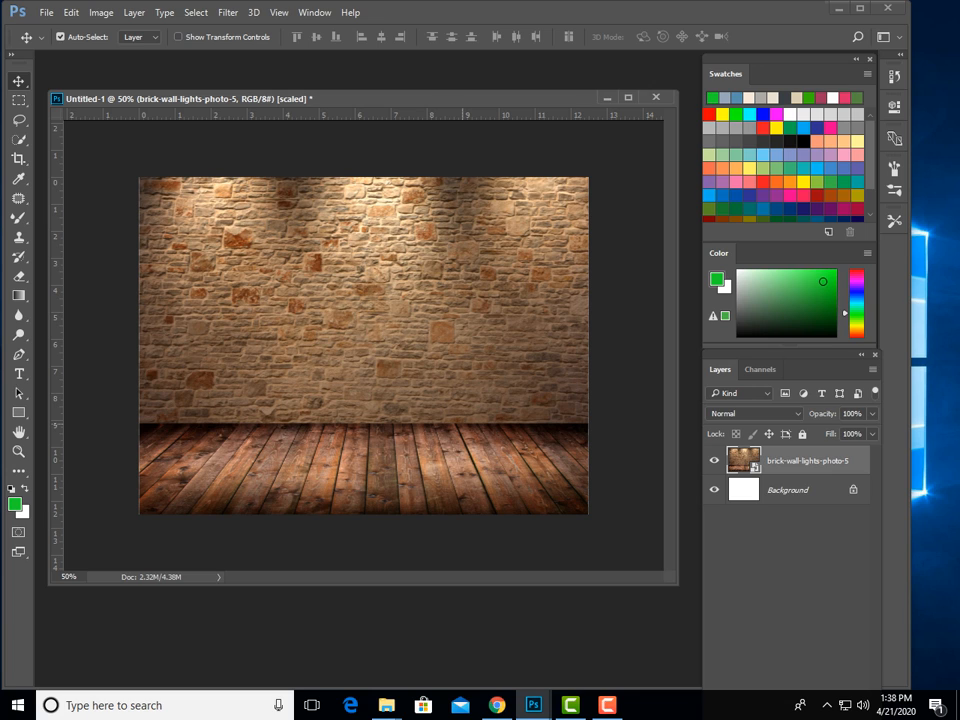
Scale the brick wall photo to about 504% and reposition it to cover the canvas with a strip of wooden floor along the lower edge
key("ctrl")
key("ctrl+t")
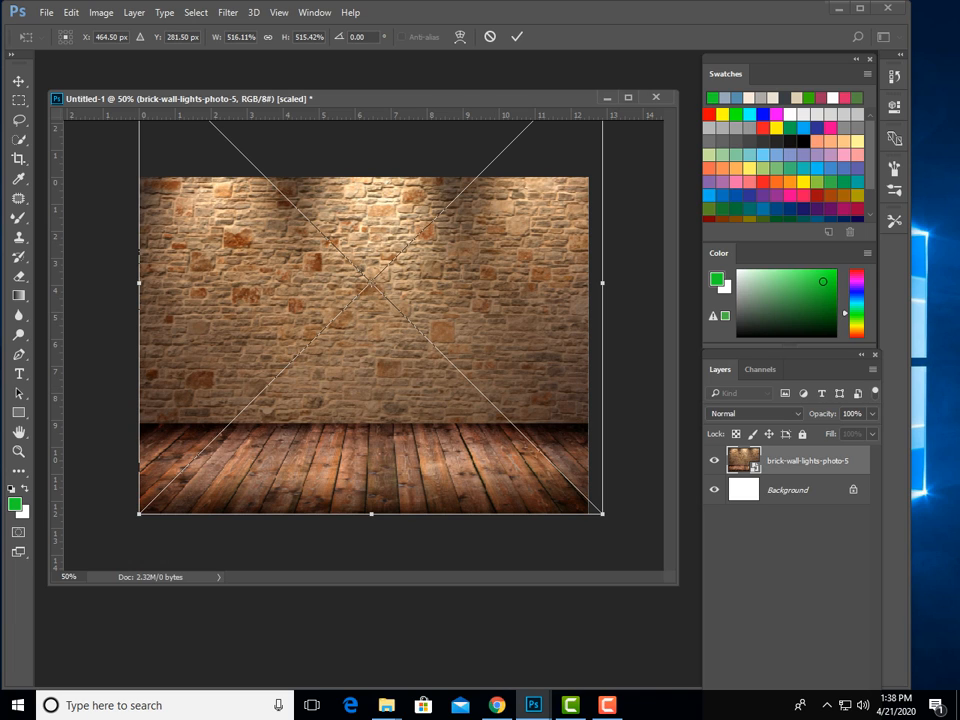
left_click_drag(531, 200, 517, 272)
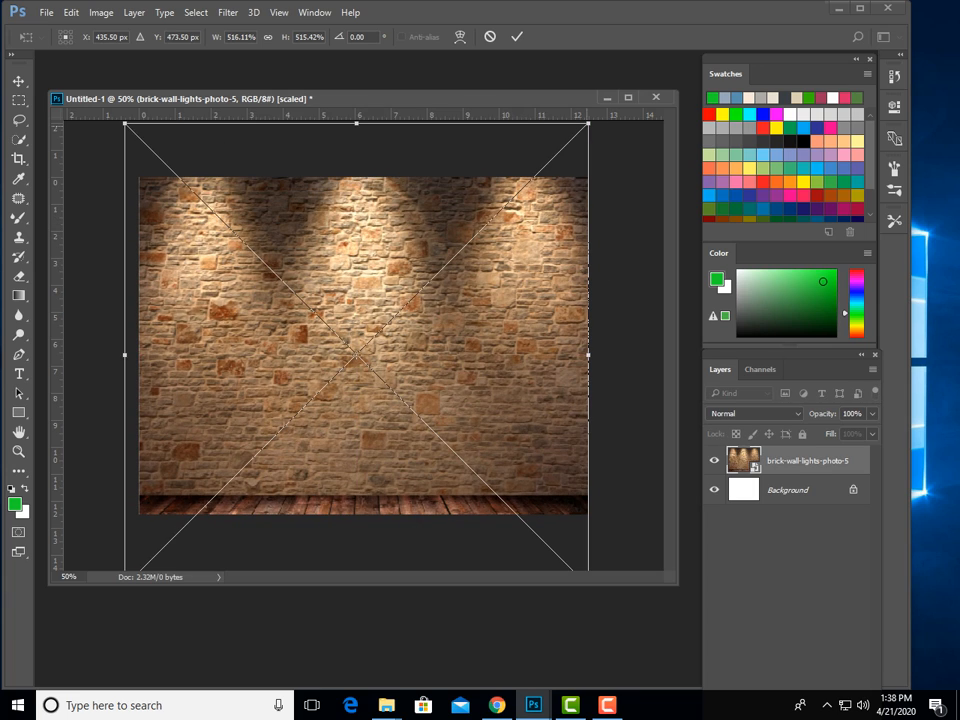
left_click_drag(588, 123, 544, 168)
left_click_drag(491, 227, 505, 195)
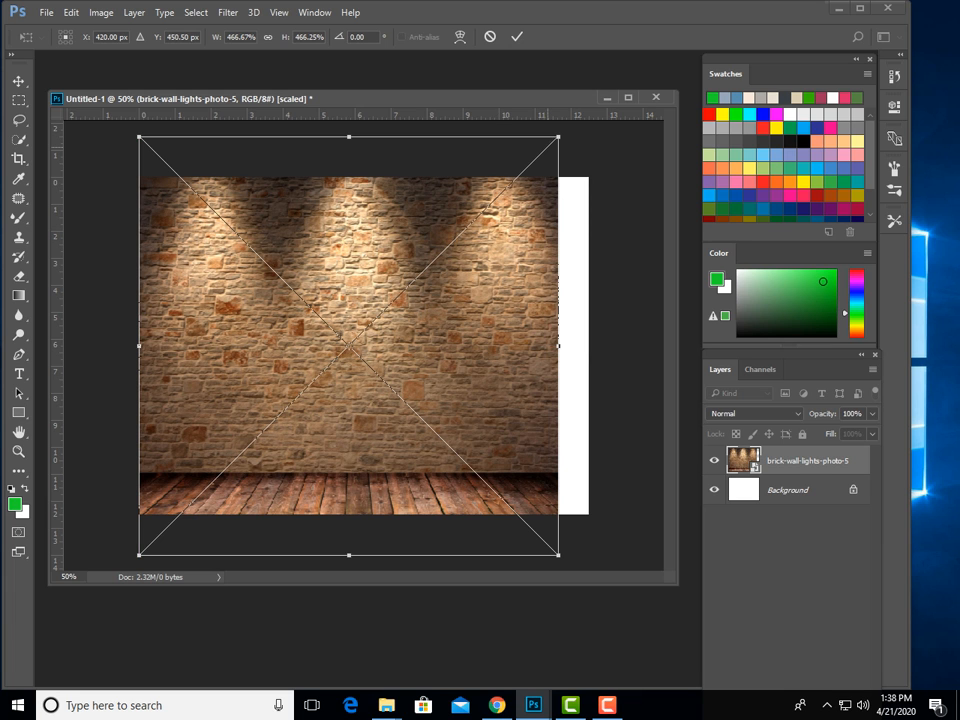
left_click_drag(558, 136, 592, 104)
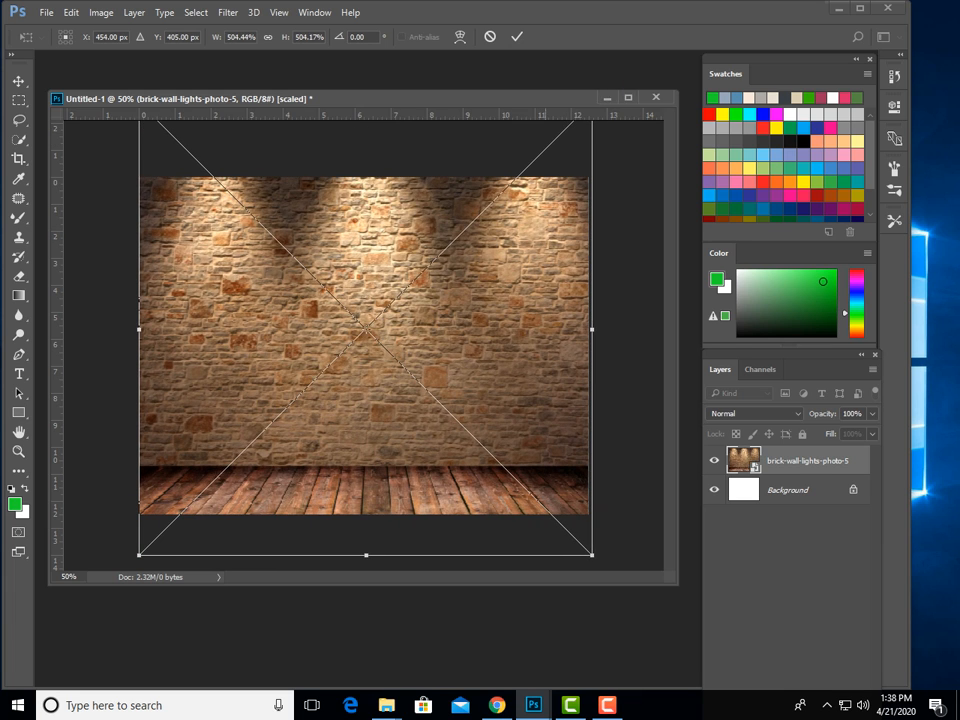
mouse_move(539, 262)
left_mouse_down()
mouse_move(548, 252)
mouse_move(535, 256)
left_mouse_up()
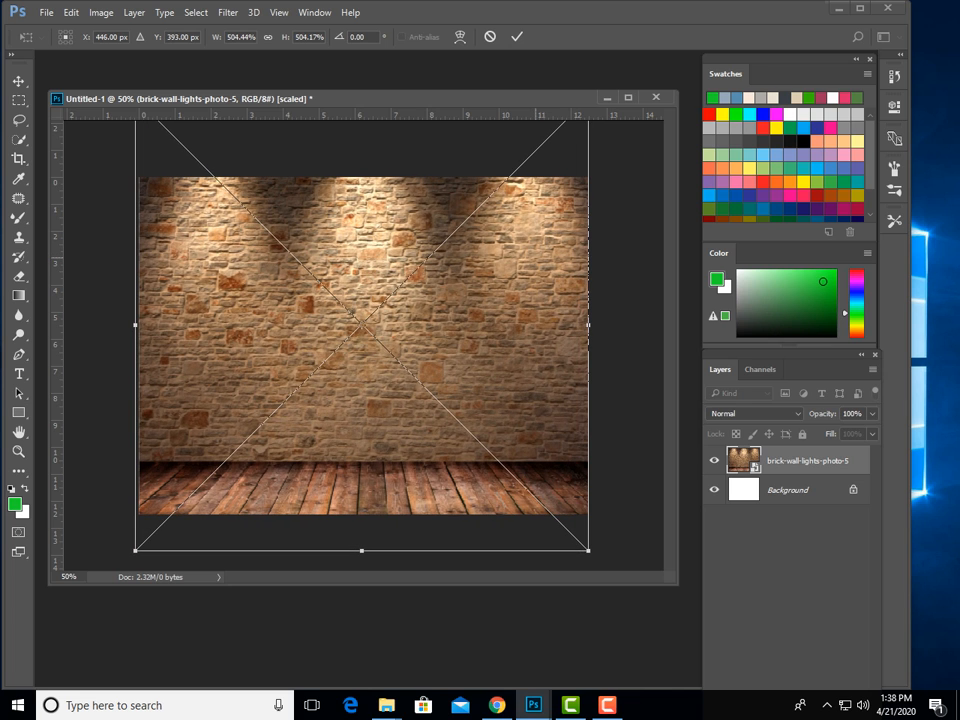
key("Return")
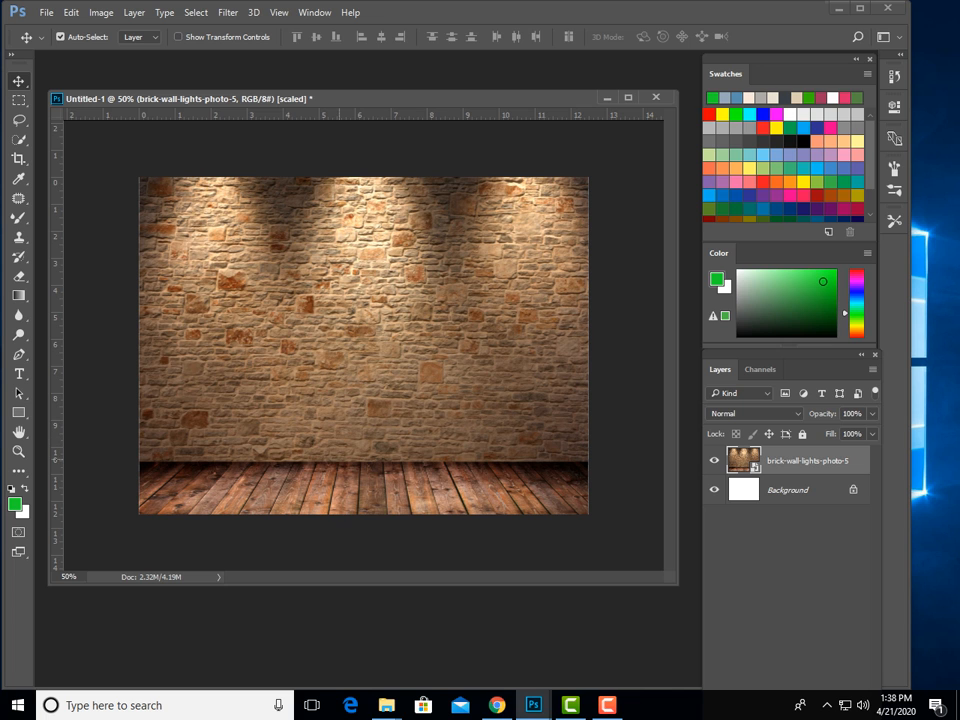
left_click_drag(341, 459, 343, 459)
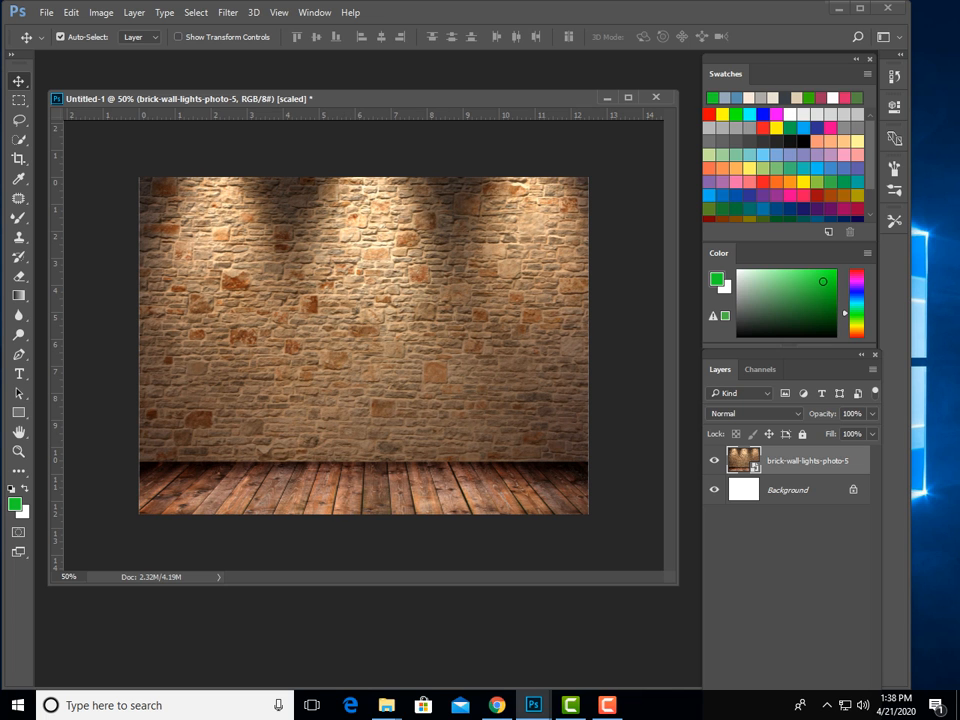
Switch to the mockup1 folder in File Explorer and check the table and monitor images
mouse_move(385, 705)
left_click(545, 640)
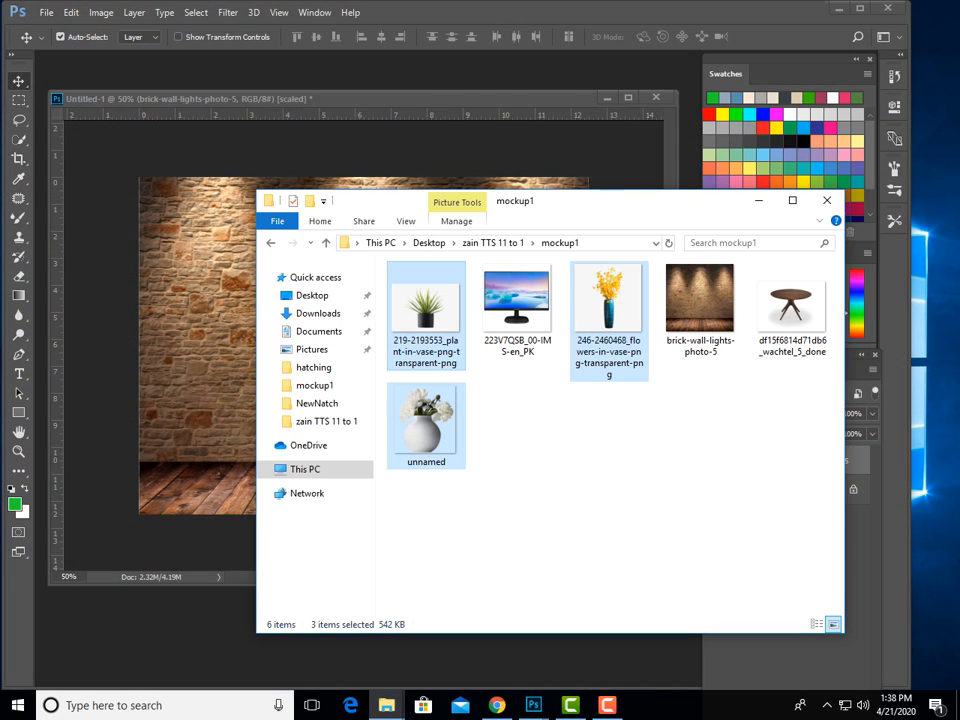
left_click(791, 310)
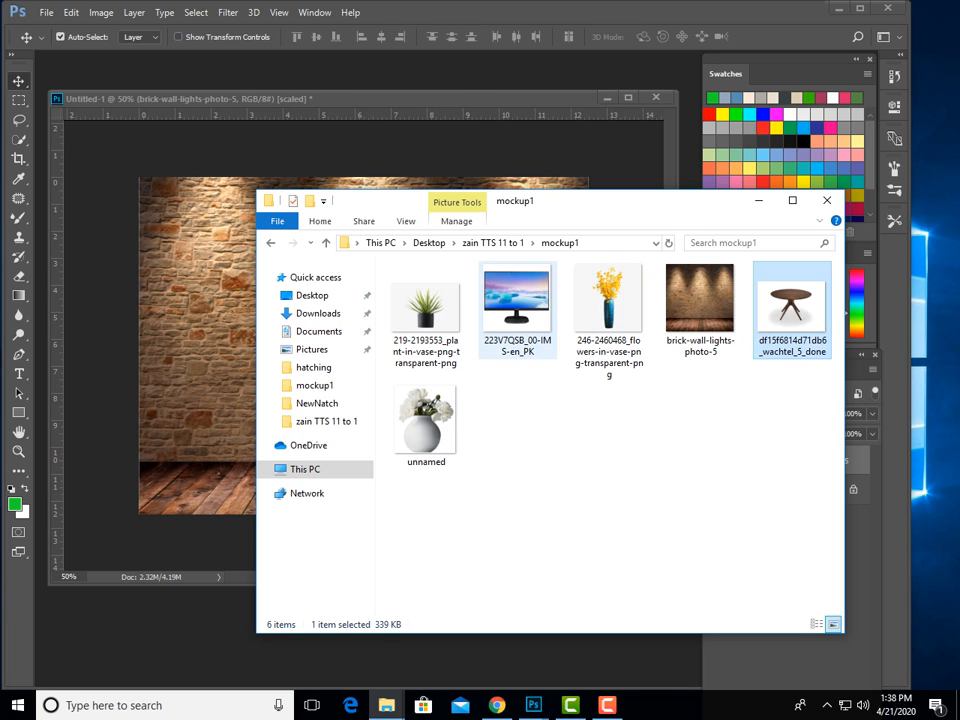
left_click(517, 310)
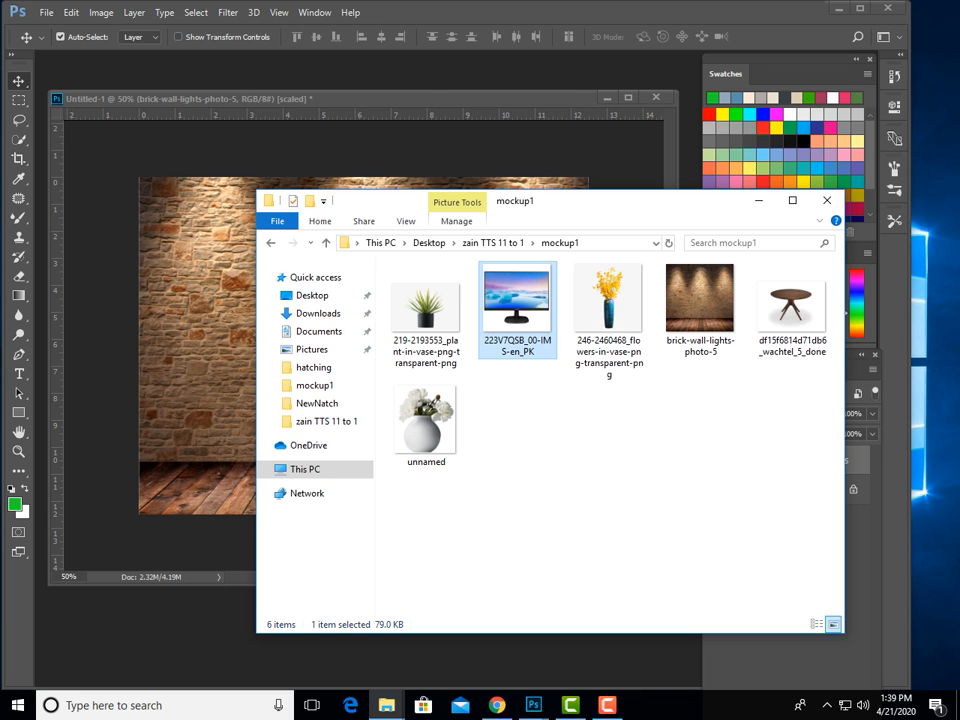
Switch to Chrome, close the business card mockup image and view the Google image results for mockup design
left_click(497, 705)
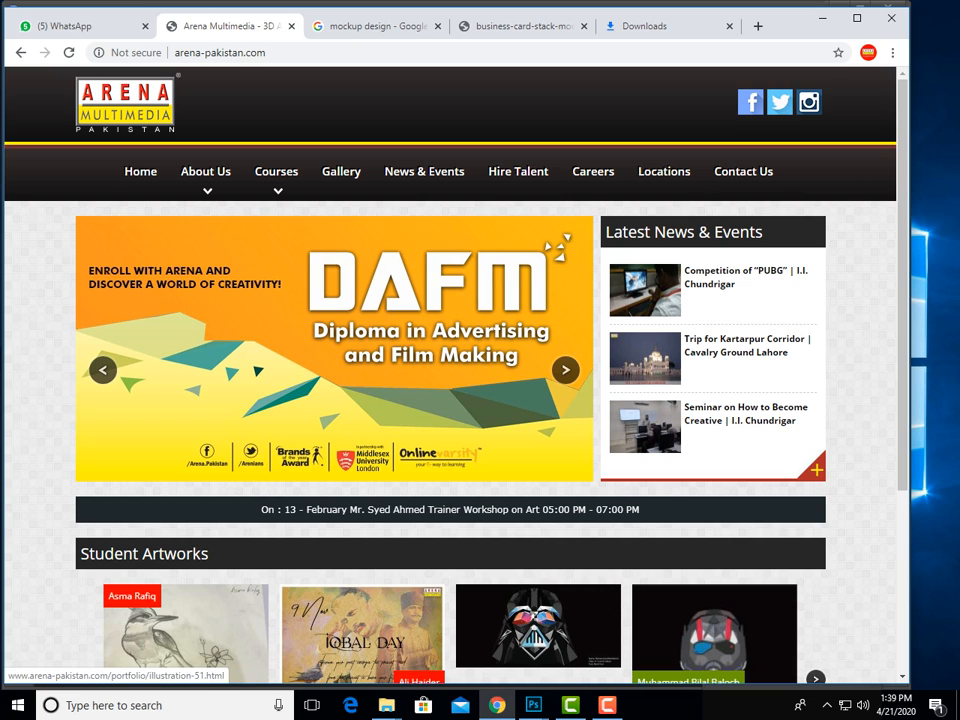
mouse_move(537, 705)
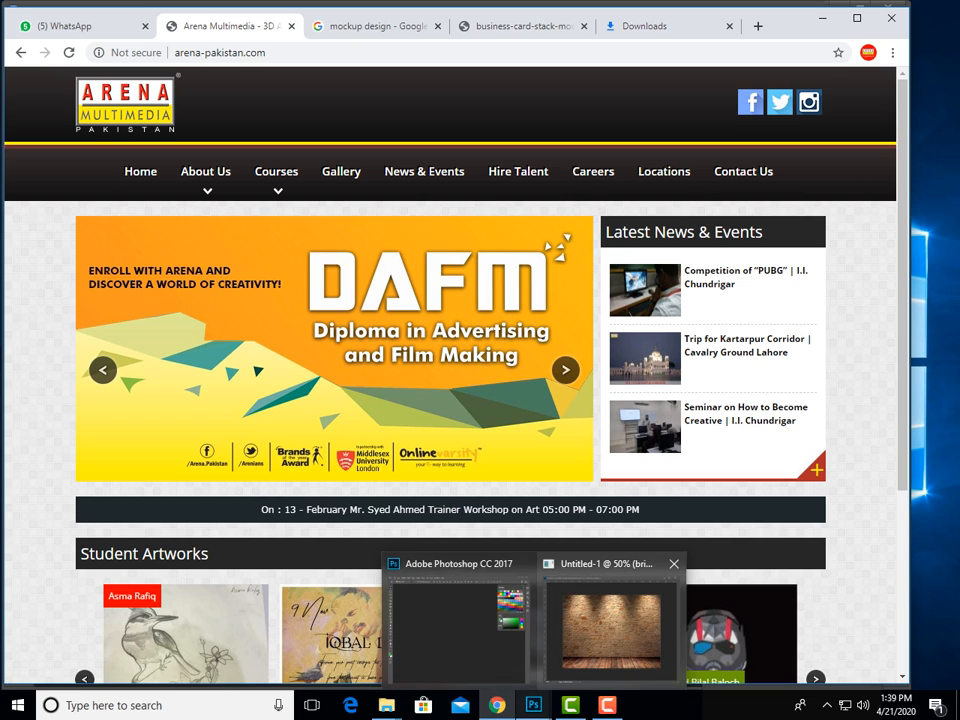
left_click(602, 612)
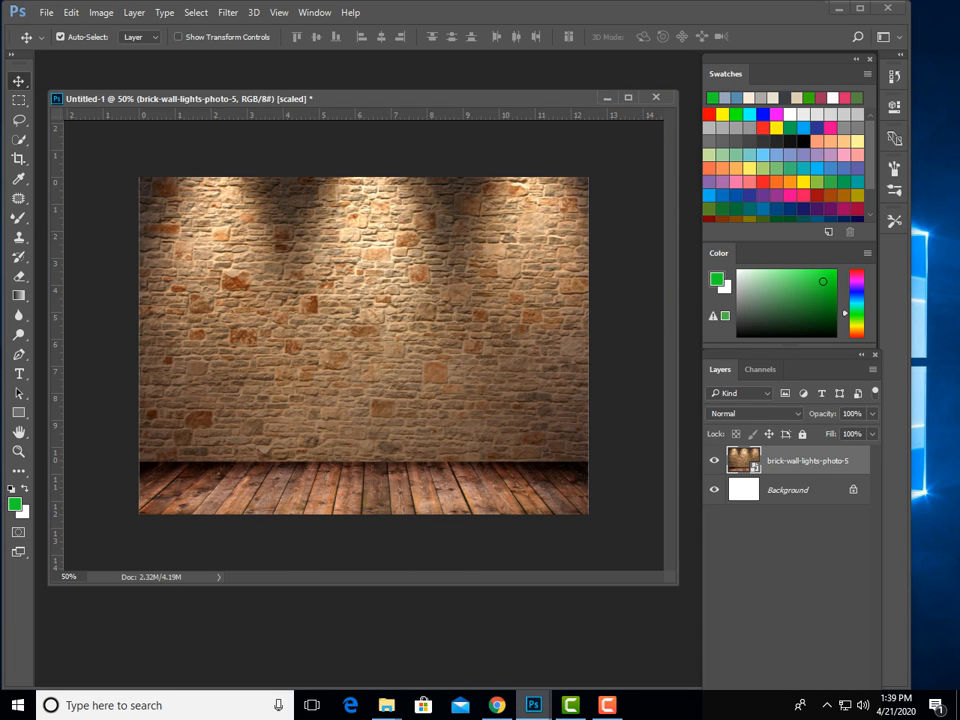
mouse_move(535, 705)
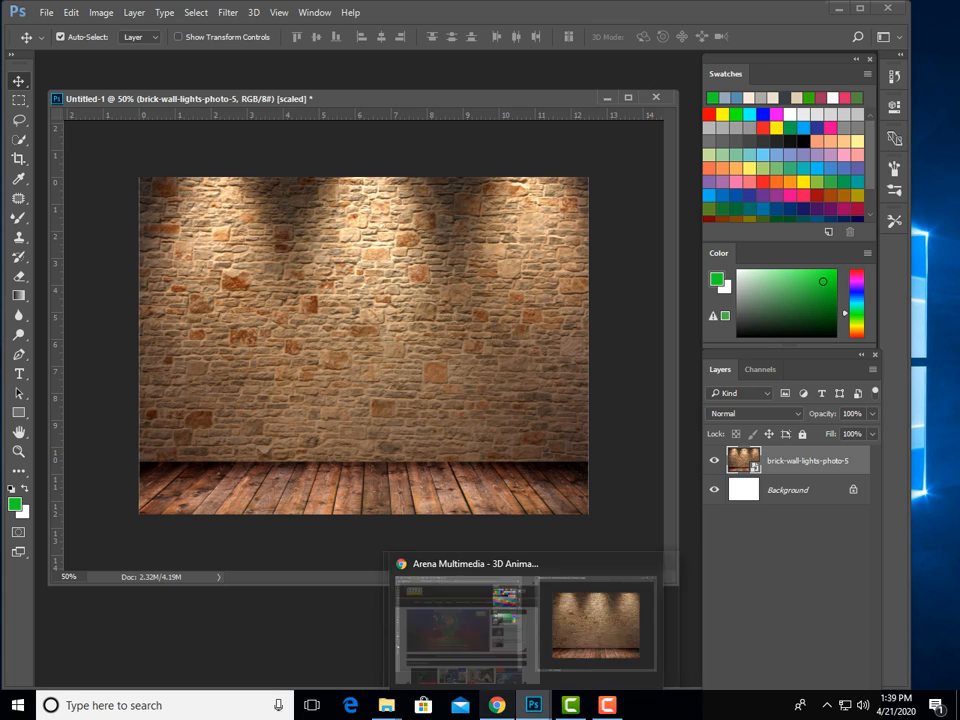
left_click(497, 705)
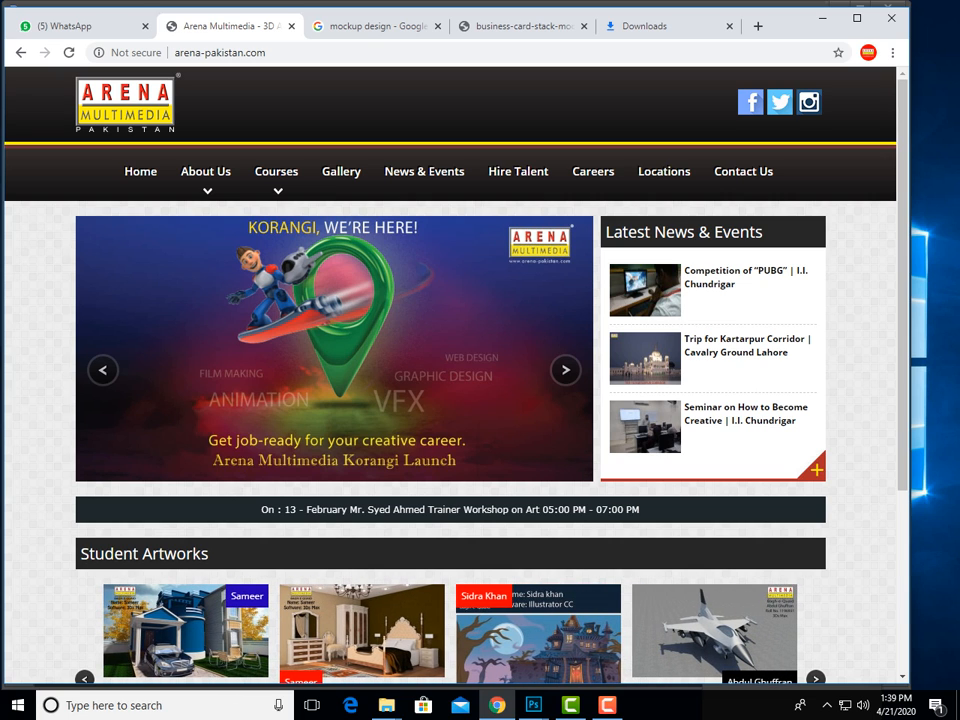
mouse_move(535, 705)
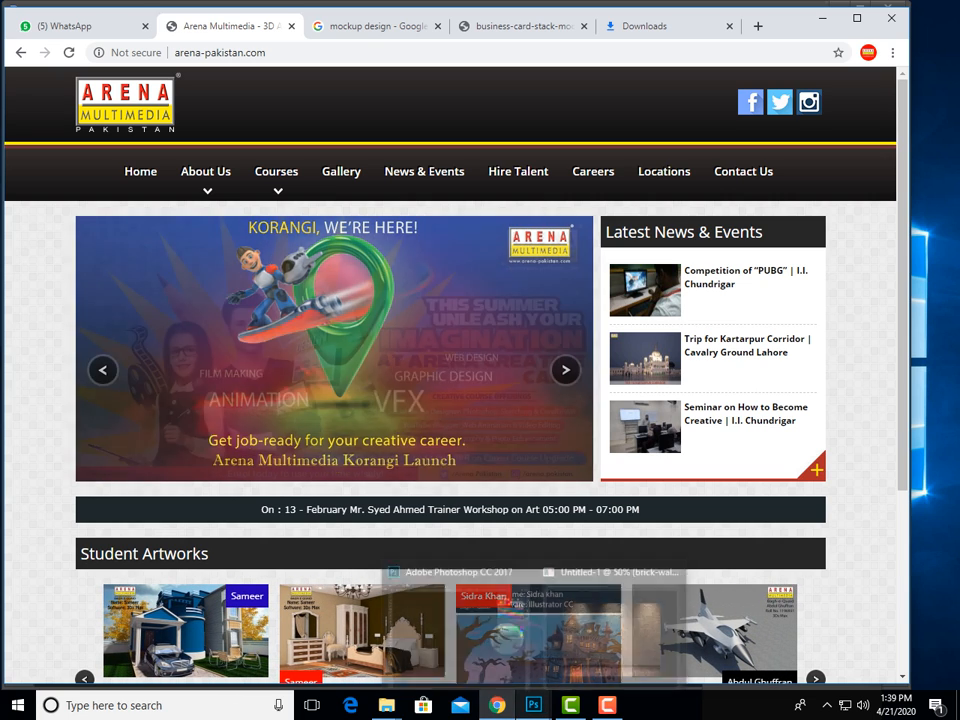
mouse_move(497, 705)
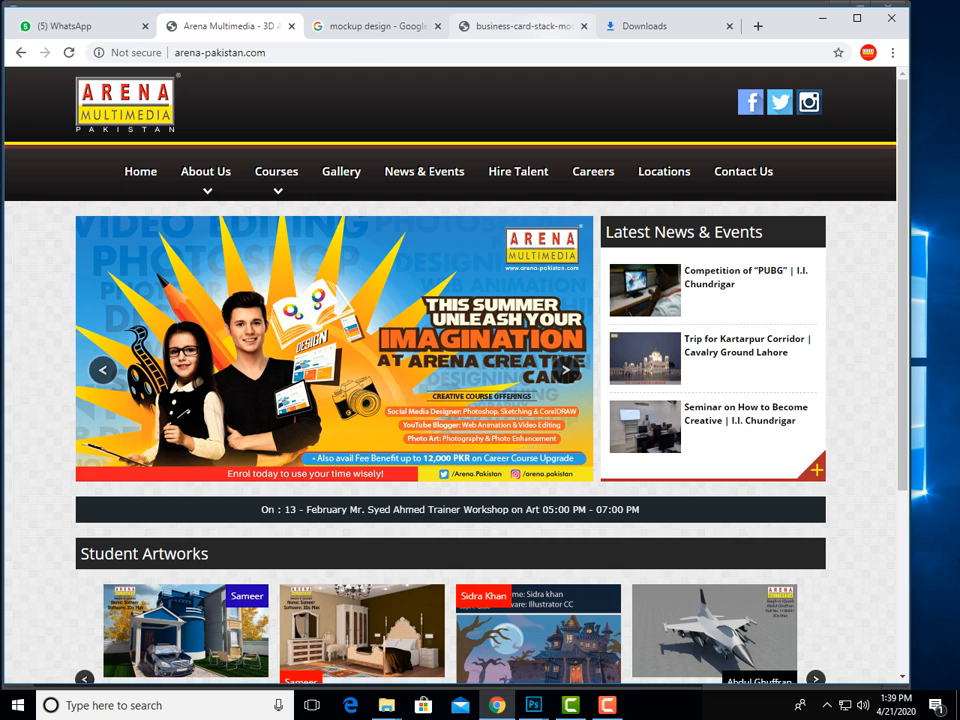
left_click(515, 26)
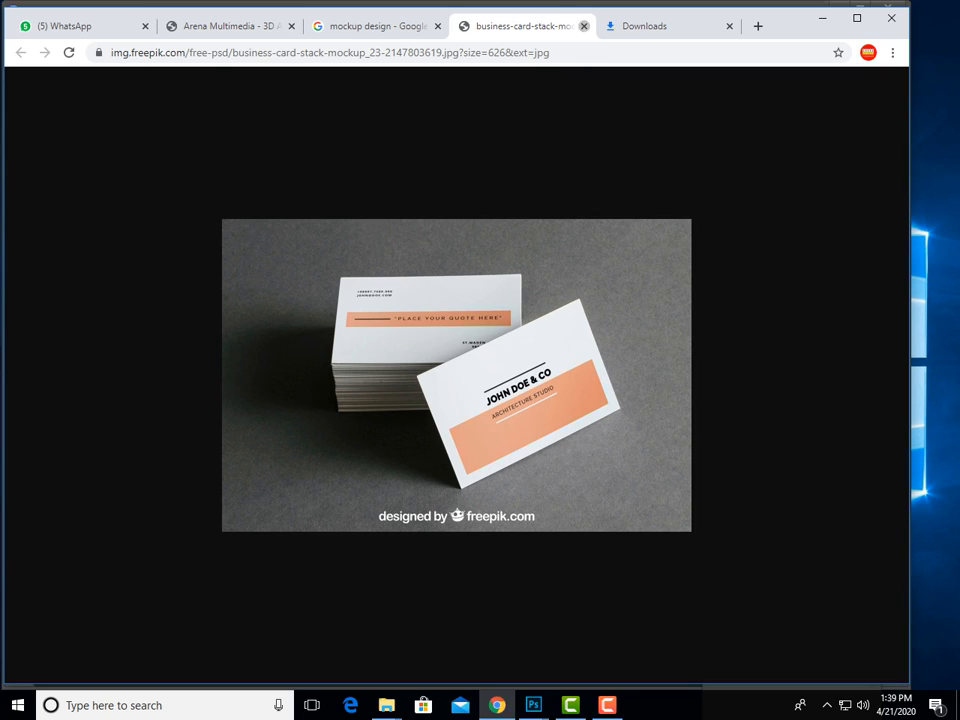
left_click(584, 26)
left_click(382, 26)
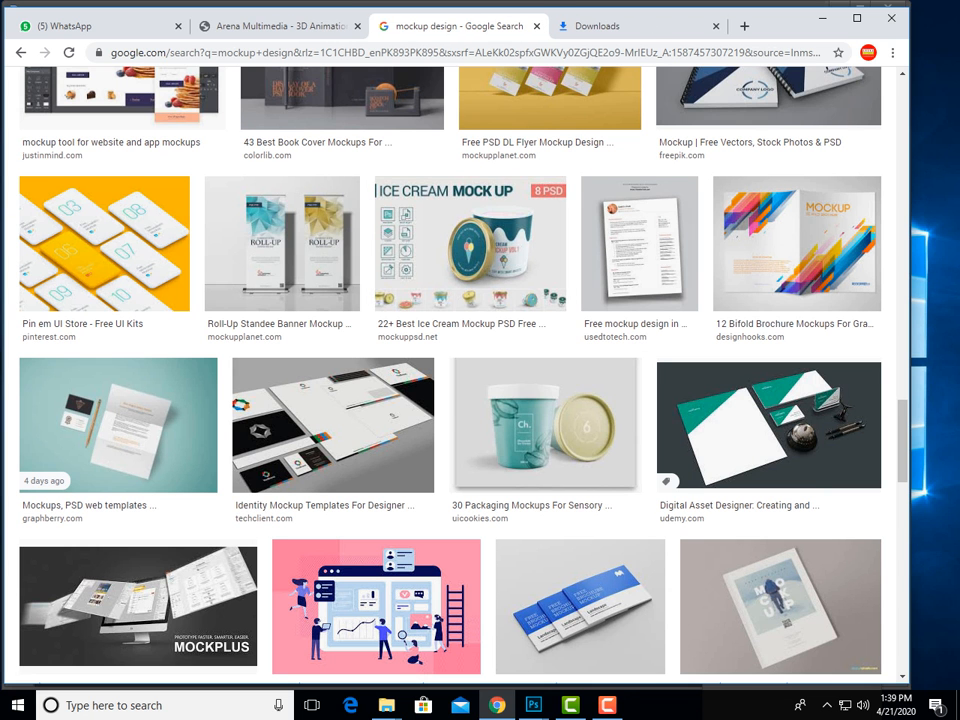
Place the table image df15f6814d71db6_wachtel_5_done from the mockup1 folder into the Untitled-1 document in Photoshop
mouse_move(386, 705)
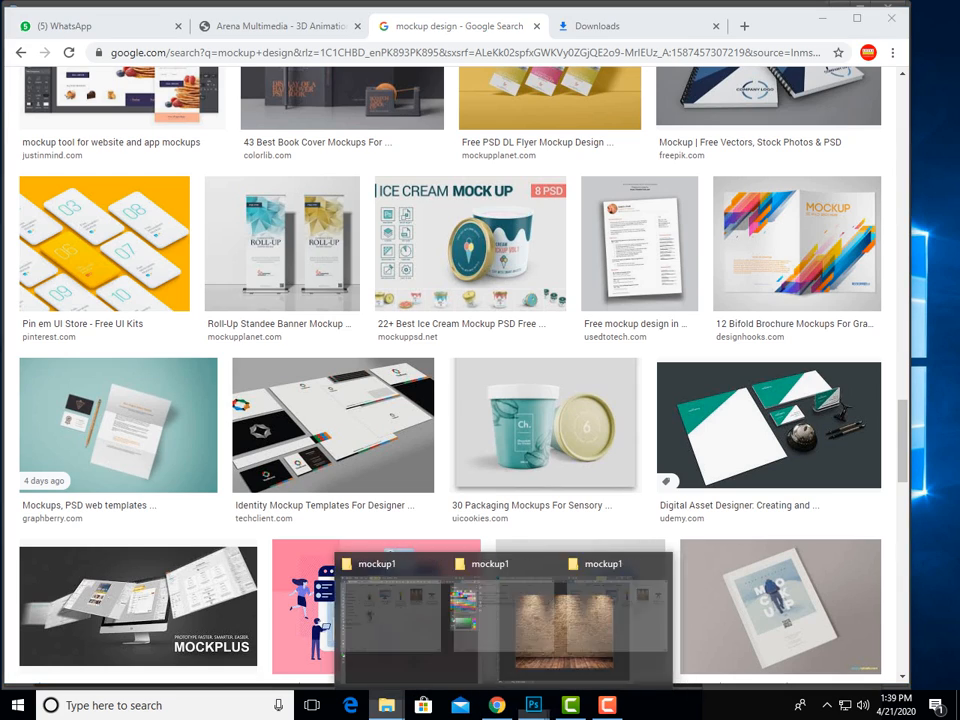
mouse_move(385, 615)
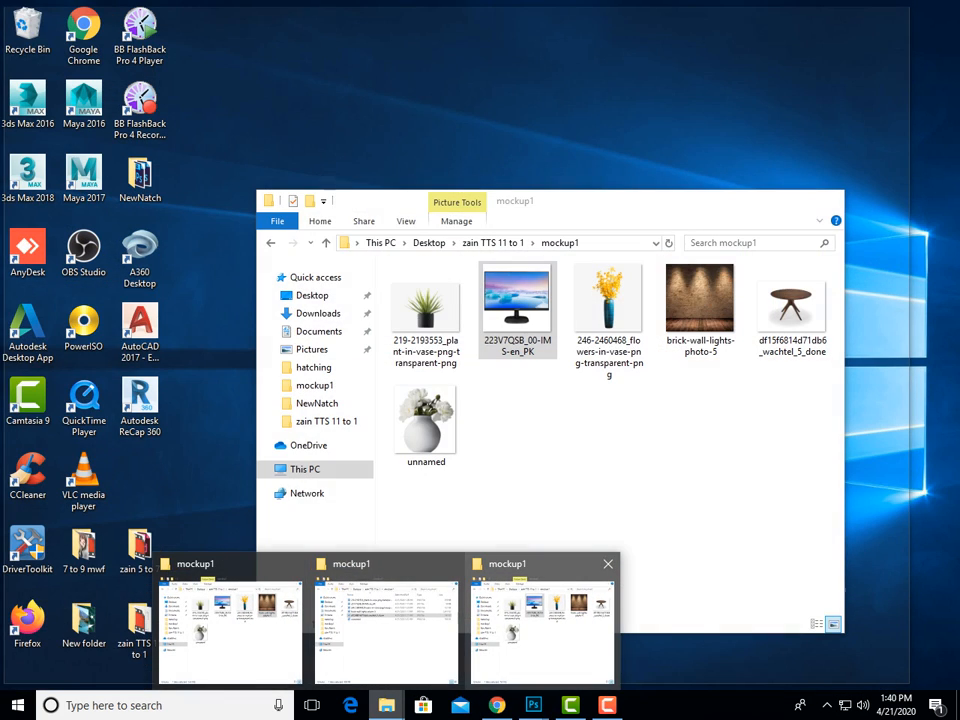
left_click(543, 625)
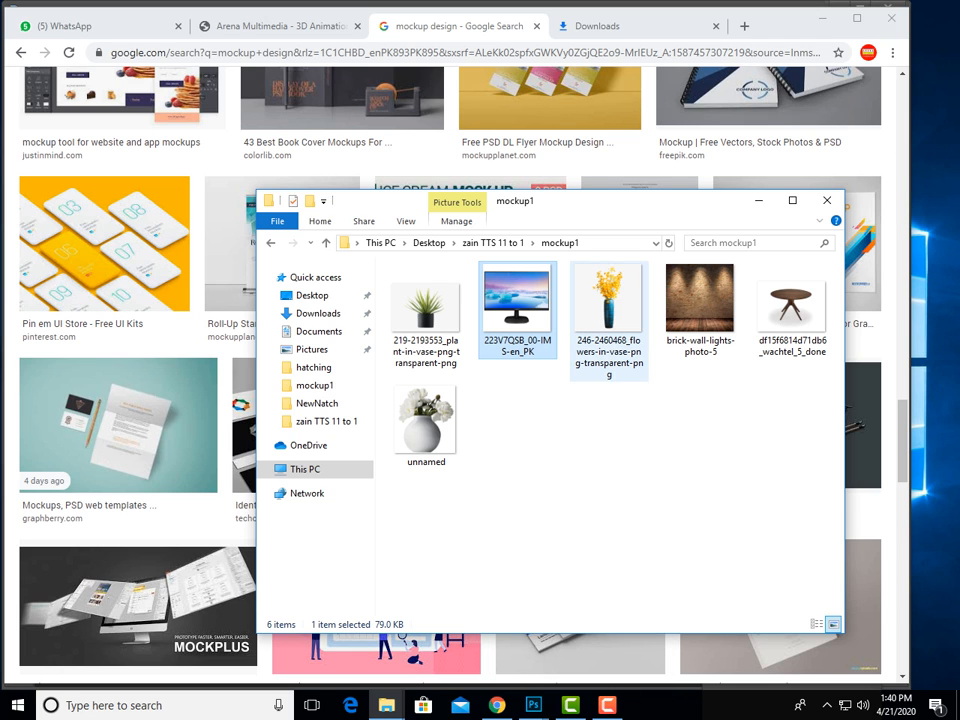
mouse_move(533, 705)
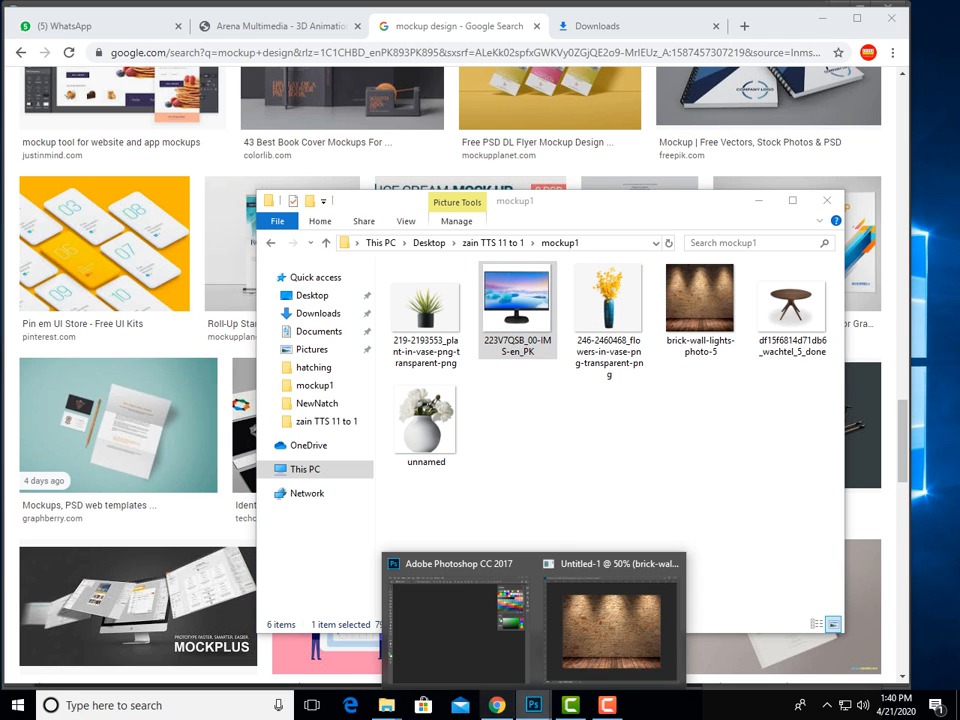
left_click(614, 628)
mouse_move(385, 705)
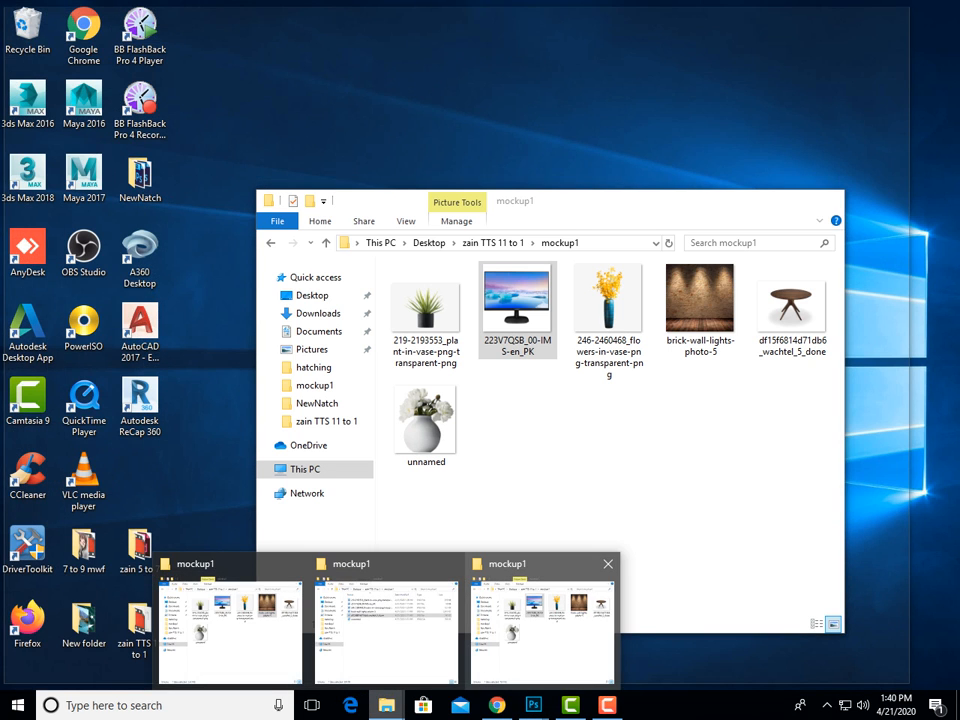
left_click(540, 625)
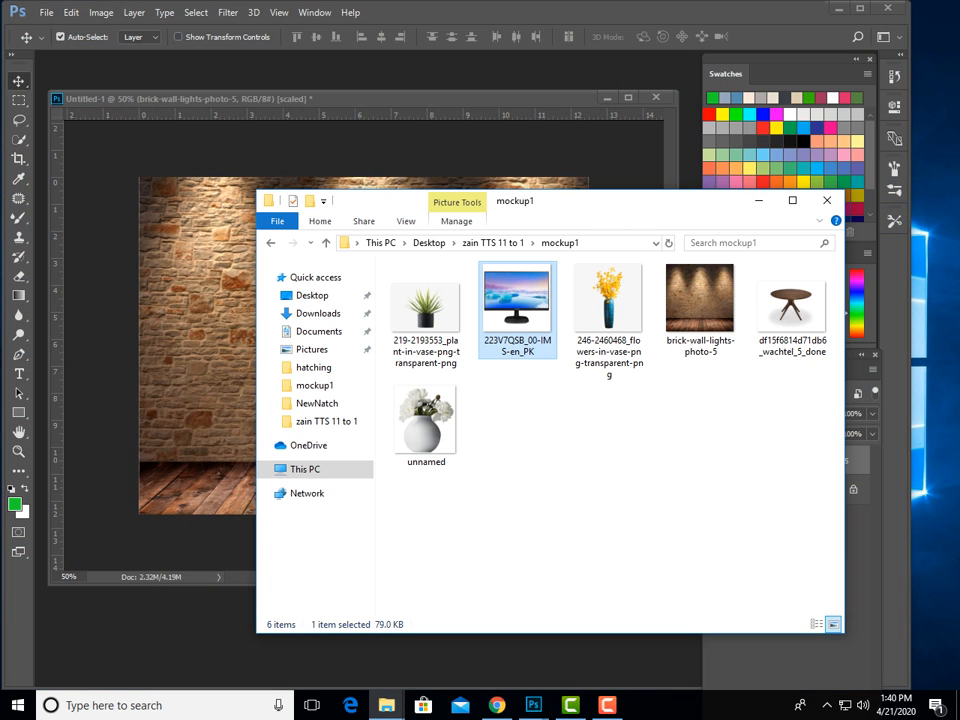
left_click(792, 308)
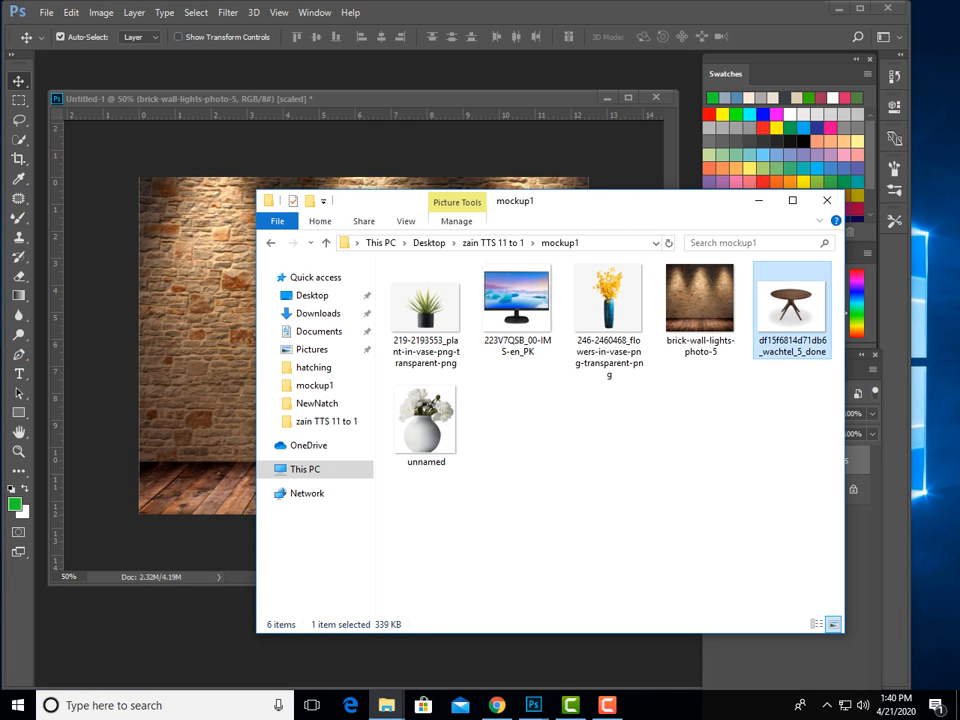
left_click_drag(792, 308, 200, 320)
Move the placed table image down to about X 450 px, Y 602.5 px and commit the placement
left_click_drag(332, 329, 332, 366)
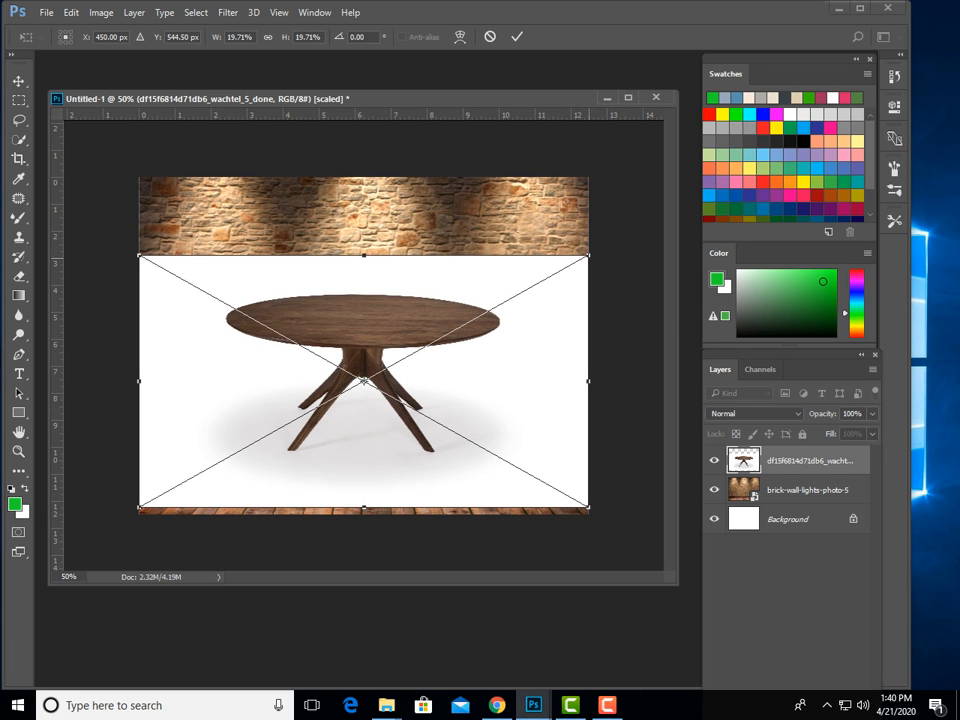
left_click_drag(527, 308, 527, 330)
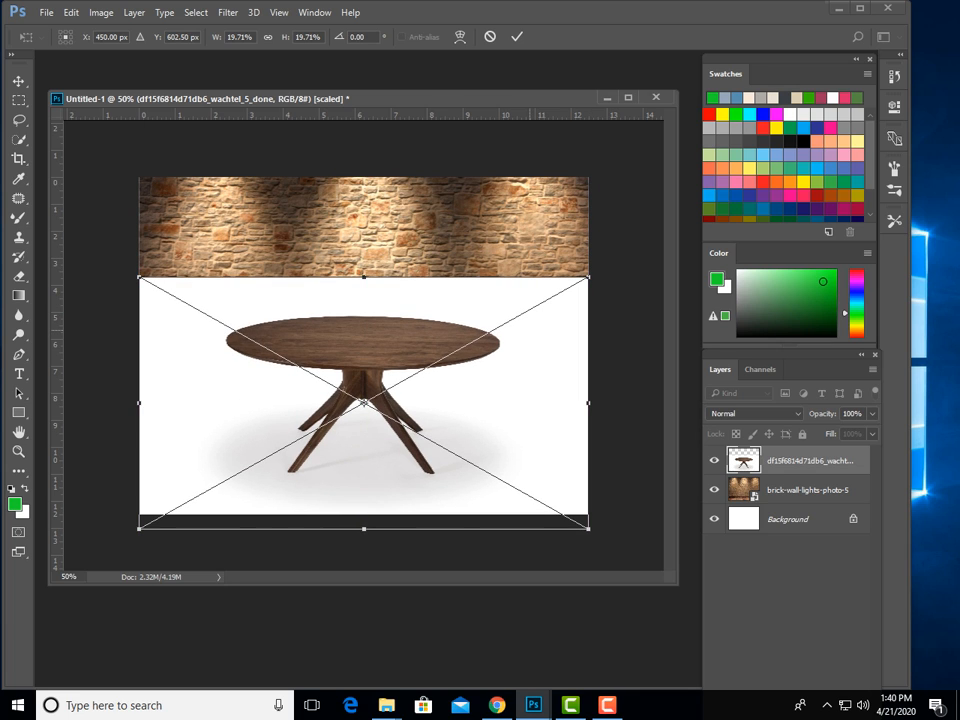
key("Return")
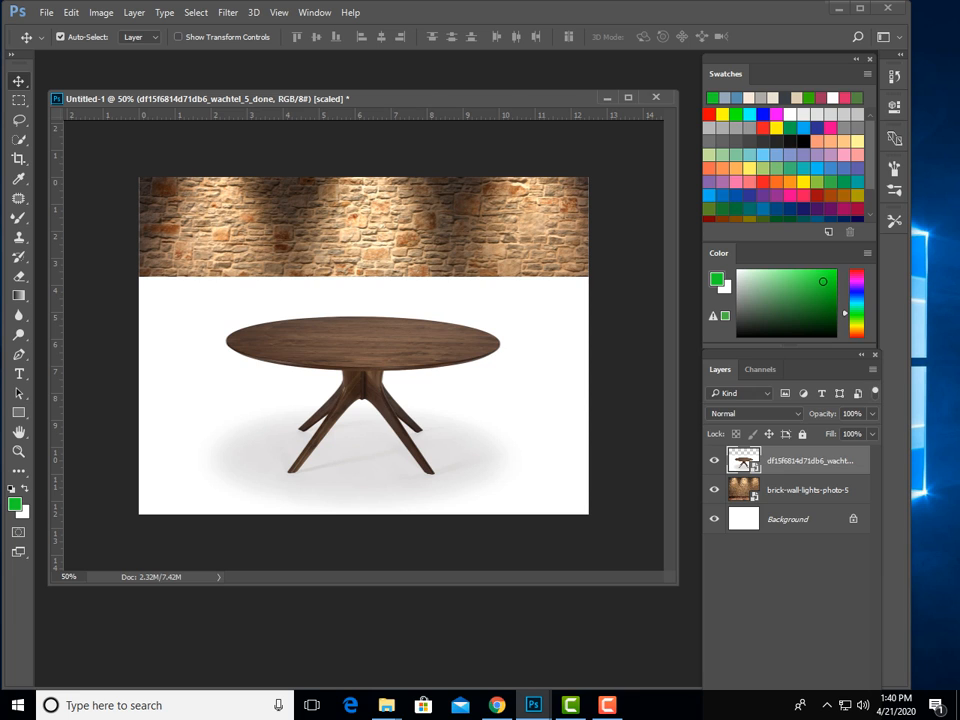
Rasterize the table image's layer
right_click(741, 460)
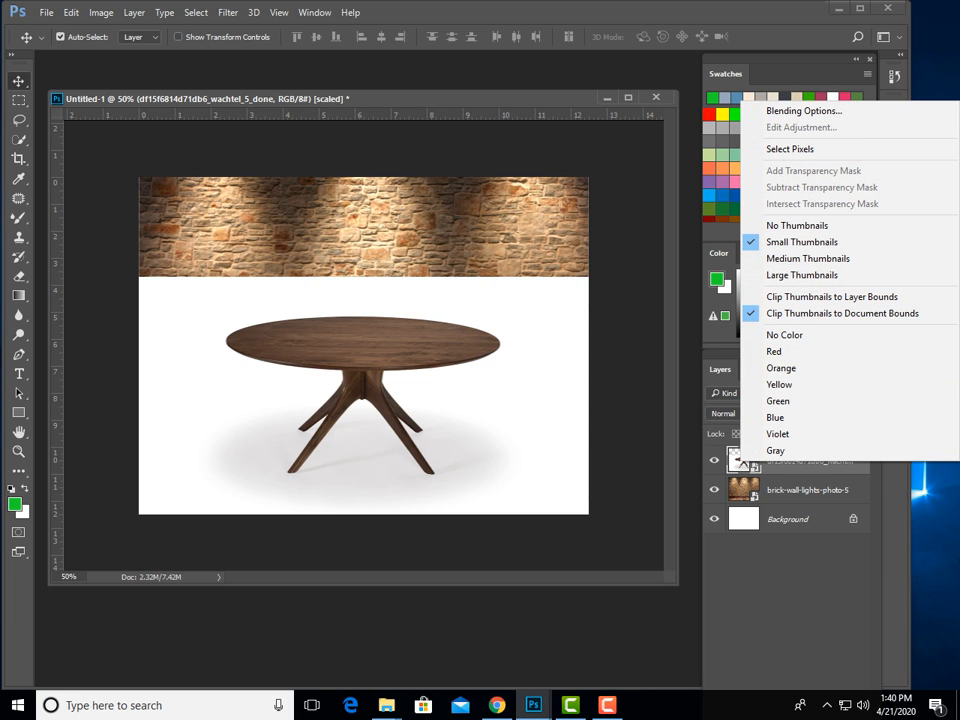
key("Escape")
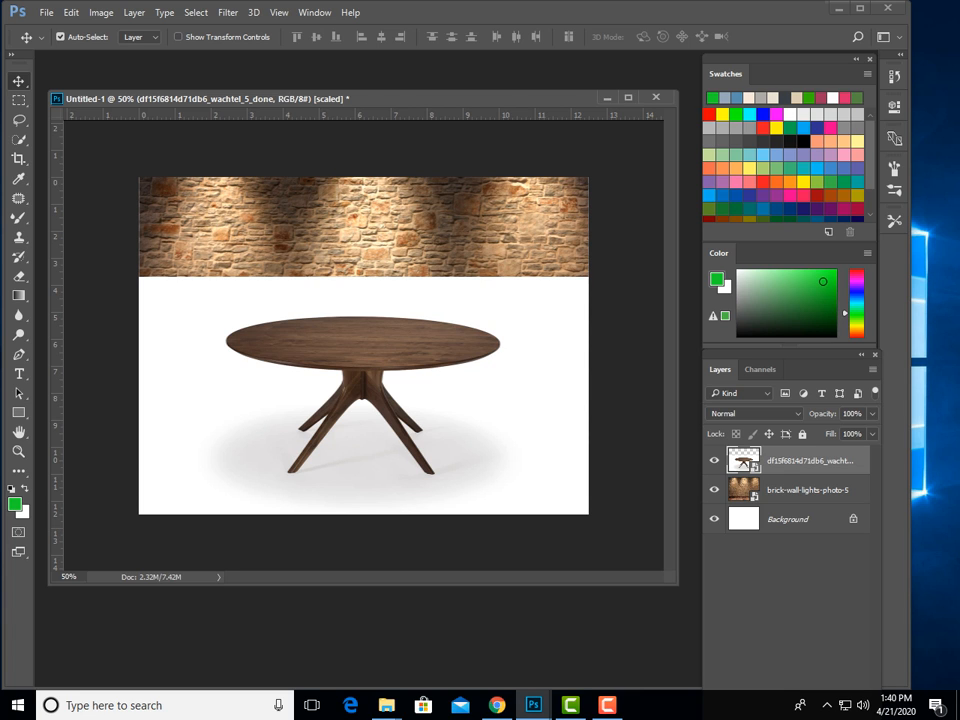
right_click(800, 460)
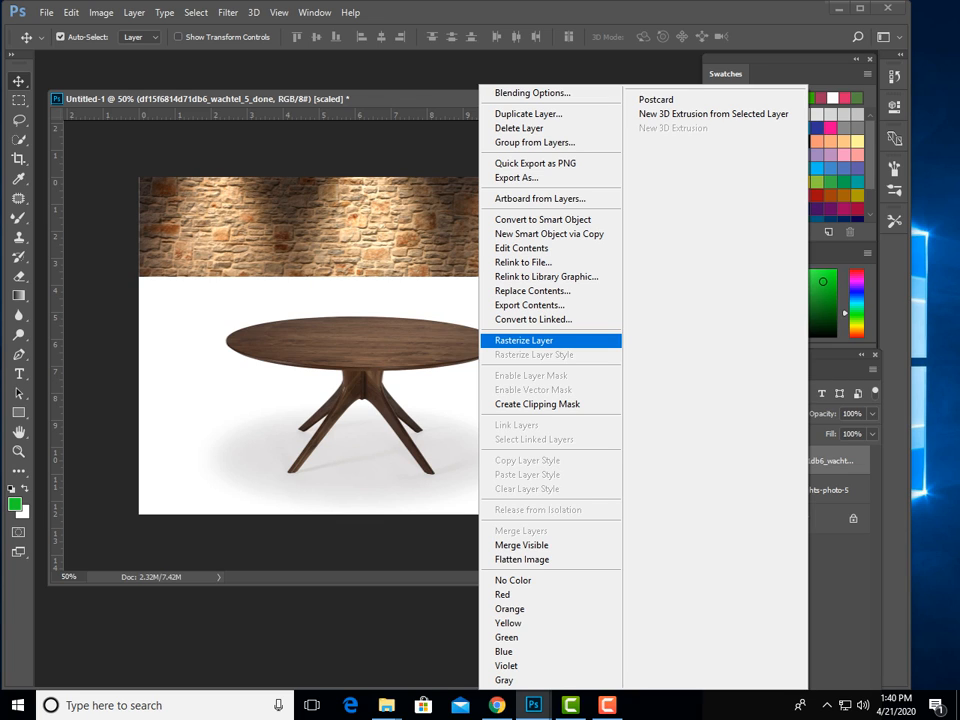
left_click(530, 340)
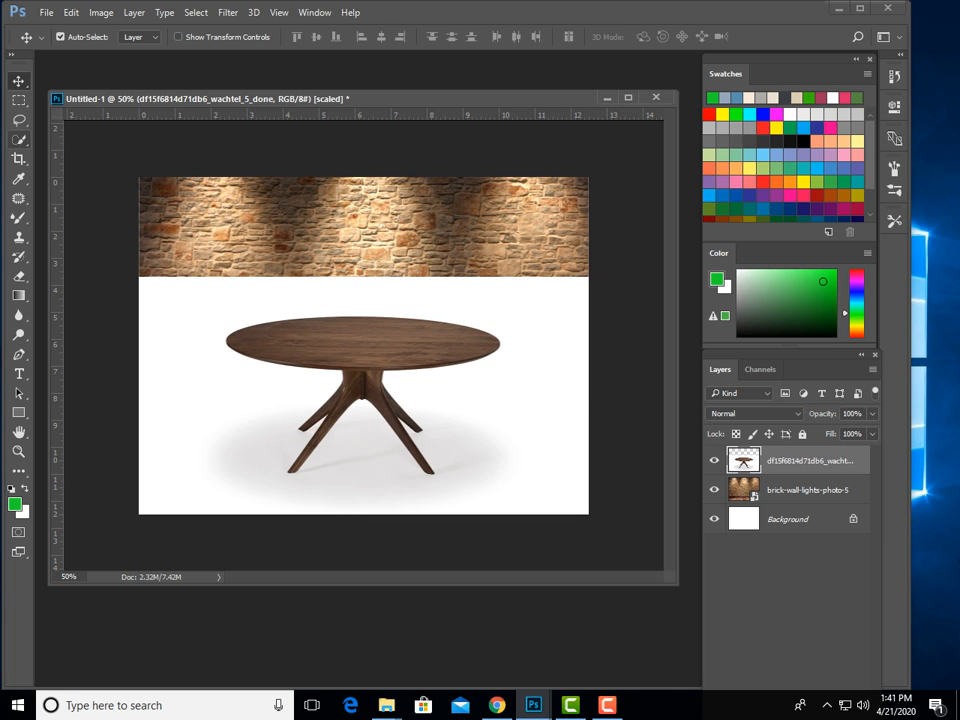
Select the white background around the table with the Magic Wand tool
left_click(18, 140)
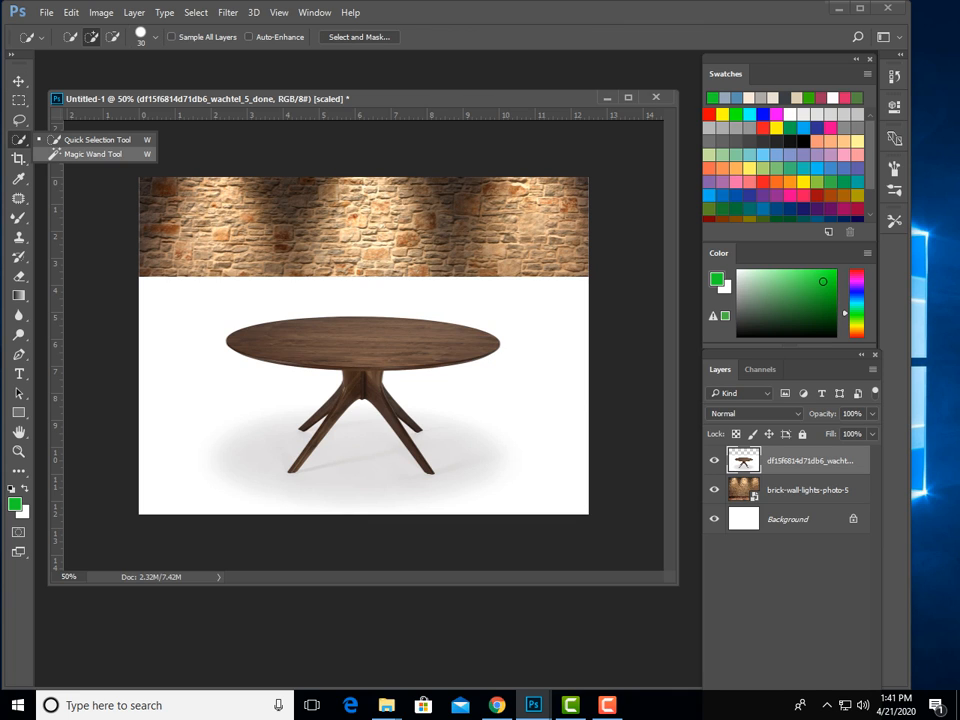
left_click(93, 154)
left_click(175, 322)
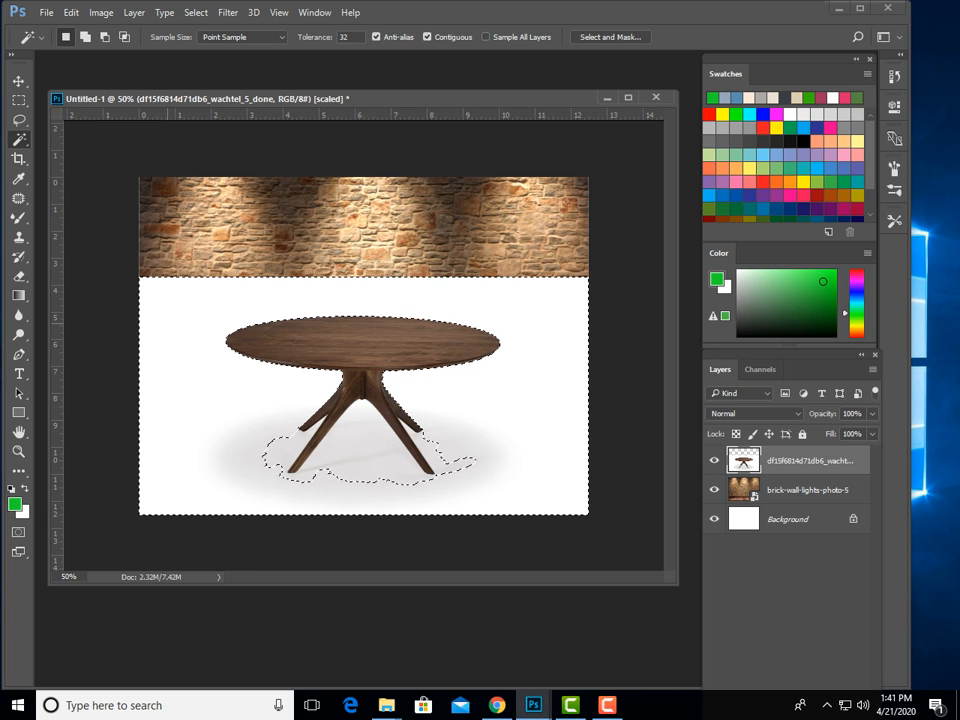
Delete the selected white background around the table and clear the selection
key("Delete")
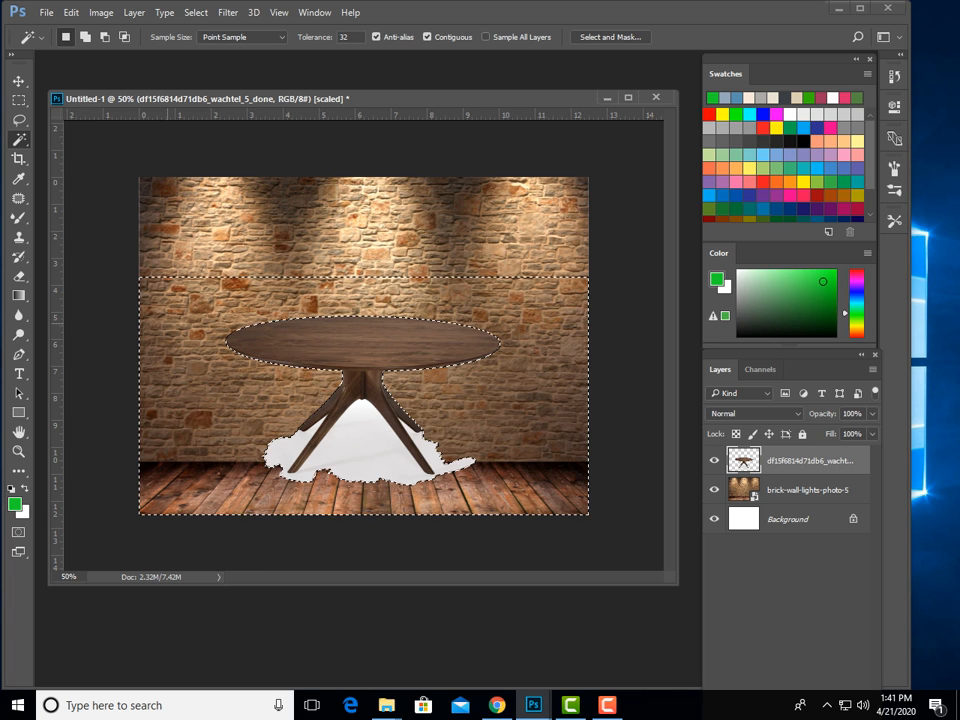
left_click(345, 37)
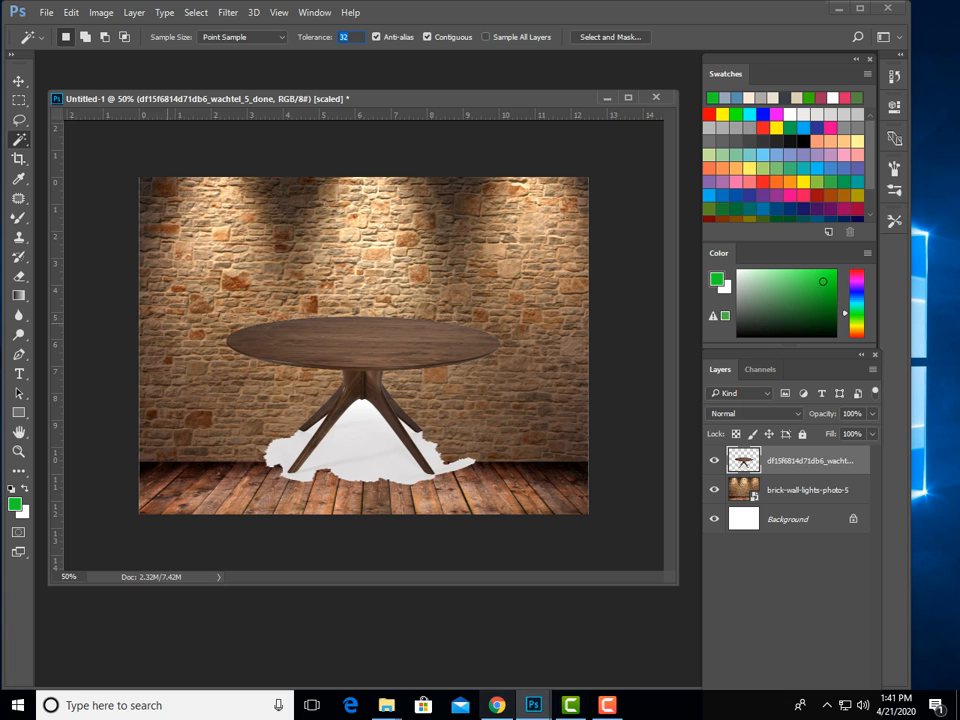
Switch to Chrome, open remove.bg in a new tab, and close the Downloads tab
key("alt+Tab")
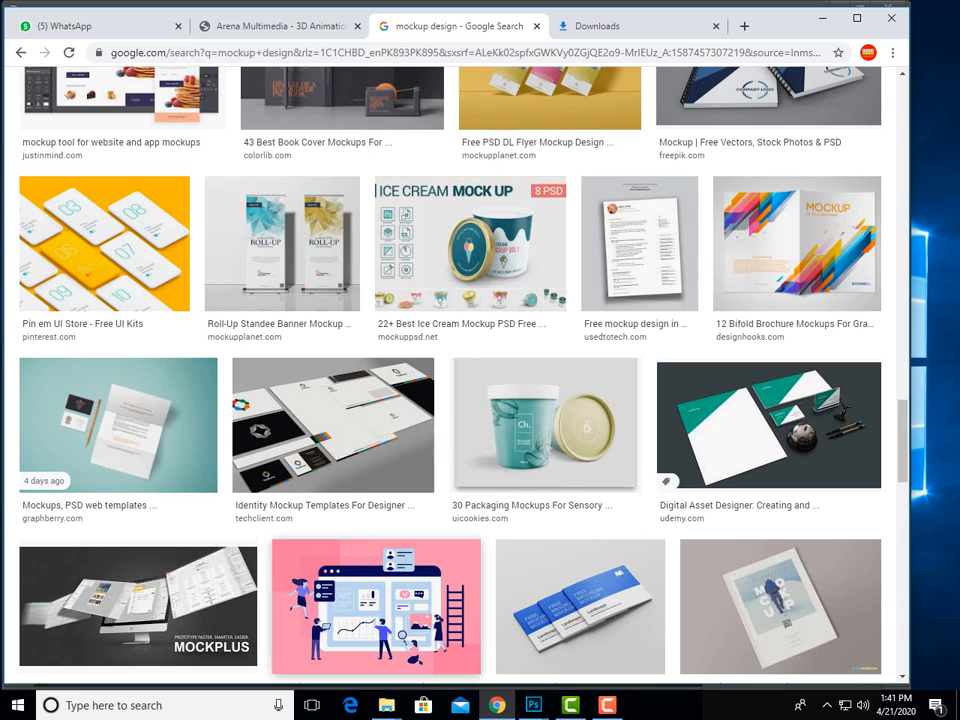
key("ctrl+t")
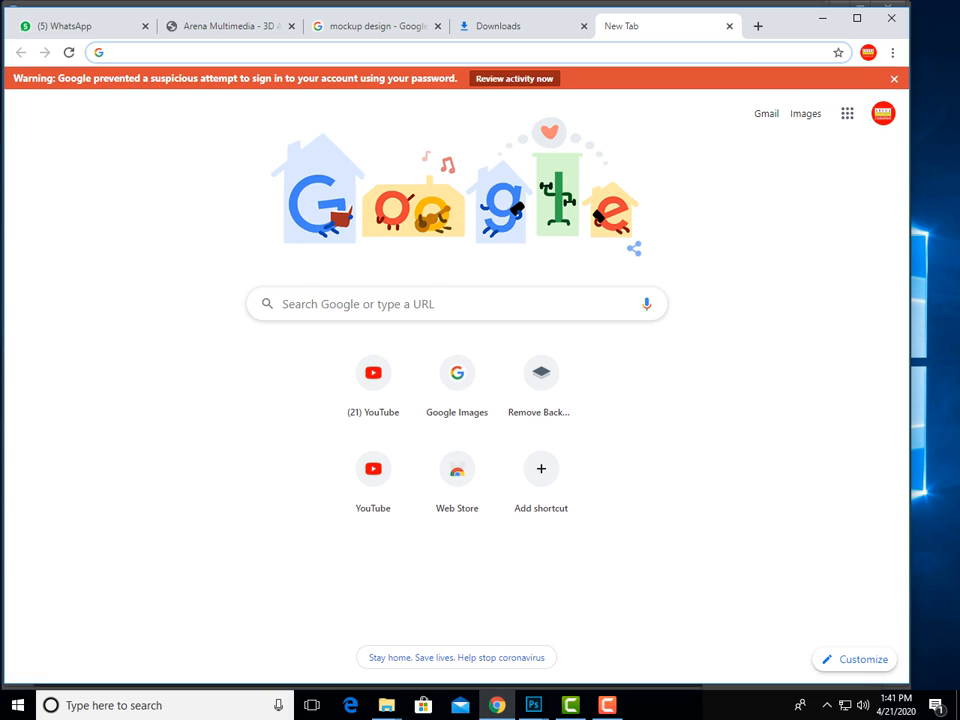
type("remove.bg")
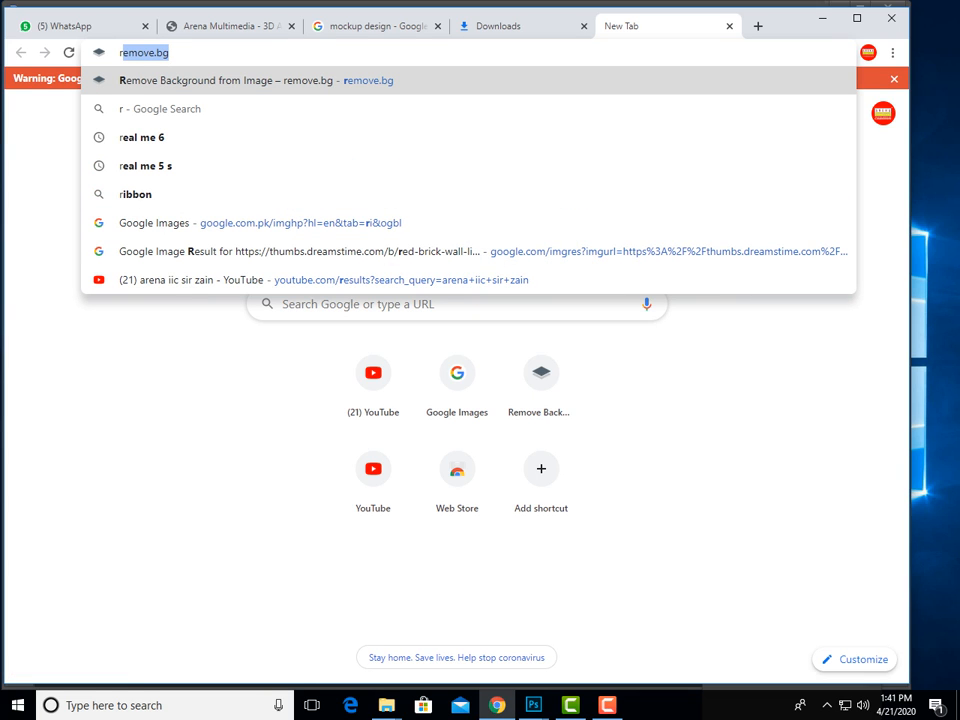
key("Return")
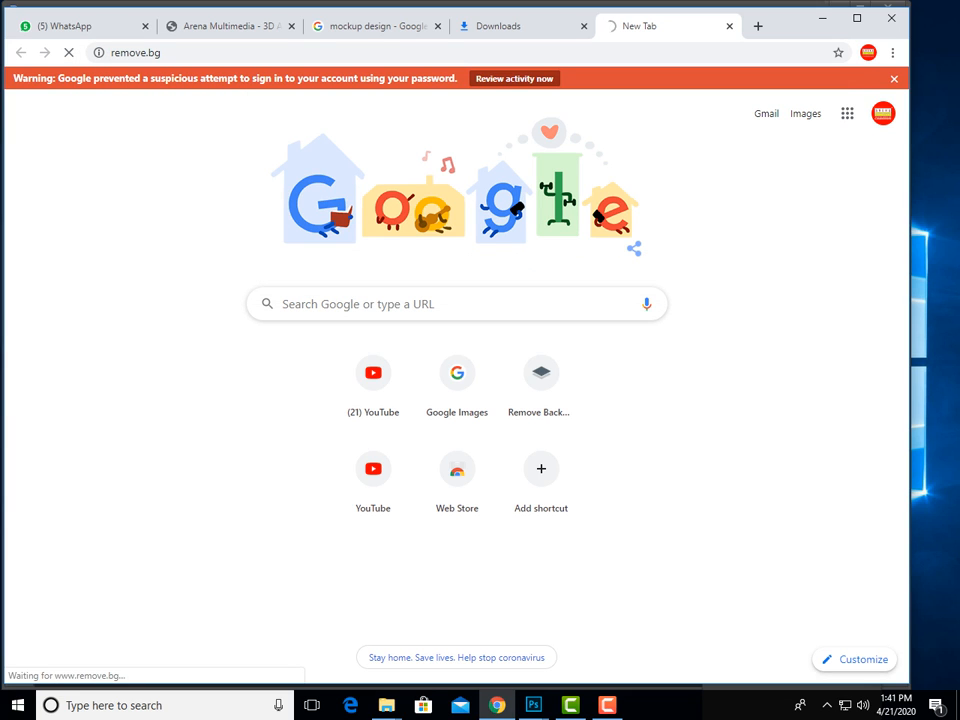
left_click(524, 25)
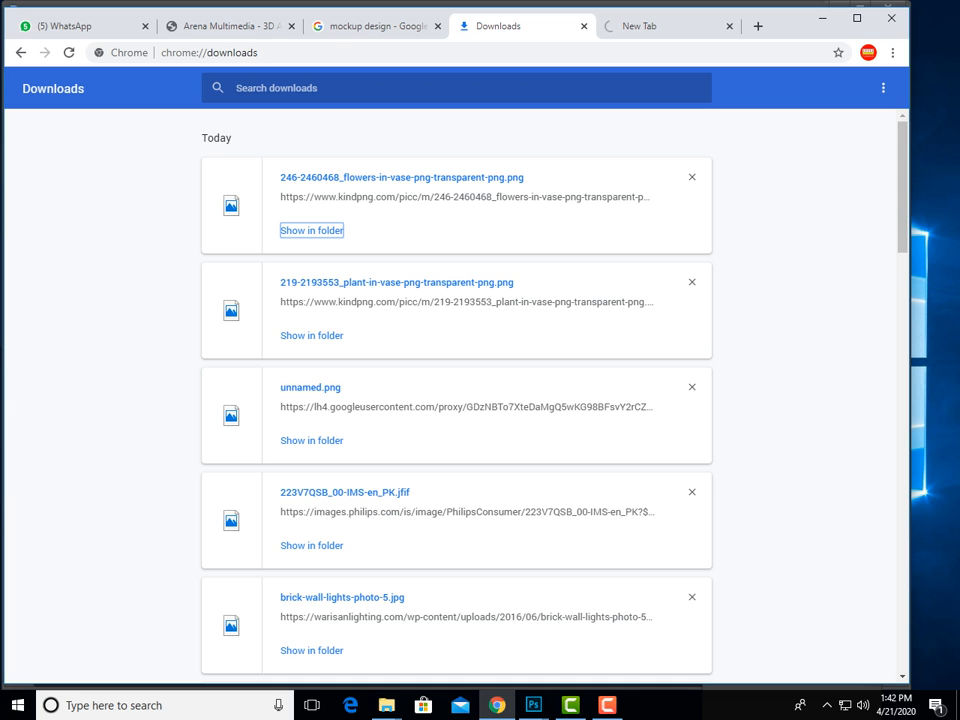
key("ctrl+w")
left_click(376, 26)
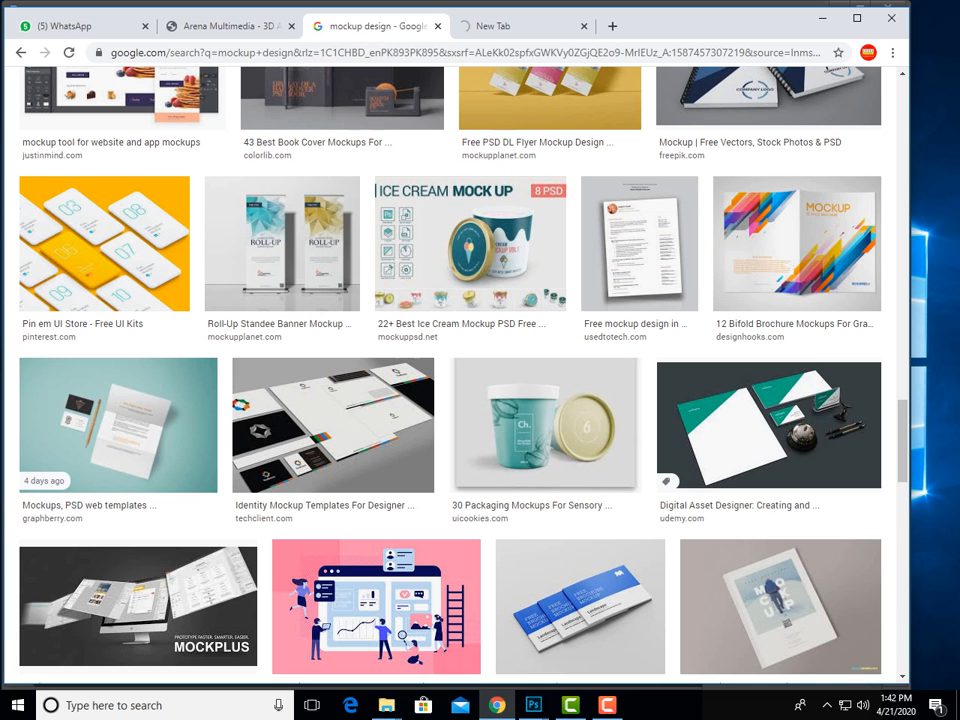
left_click(522, 26)
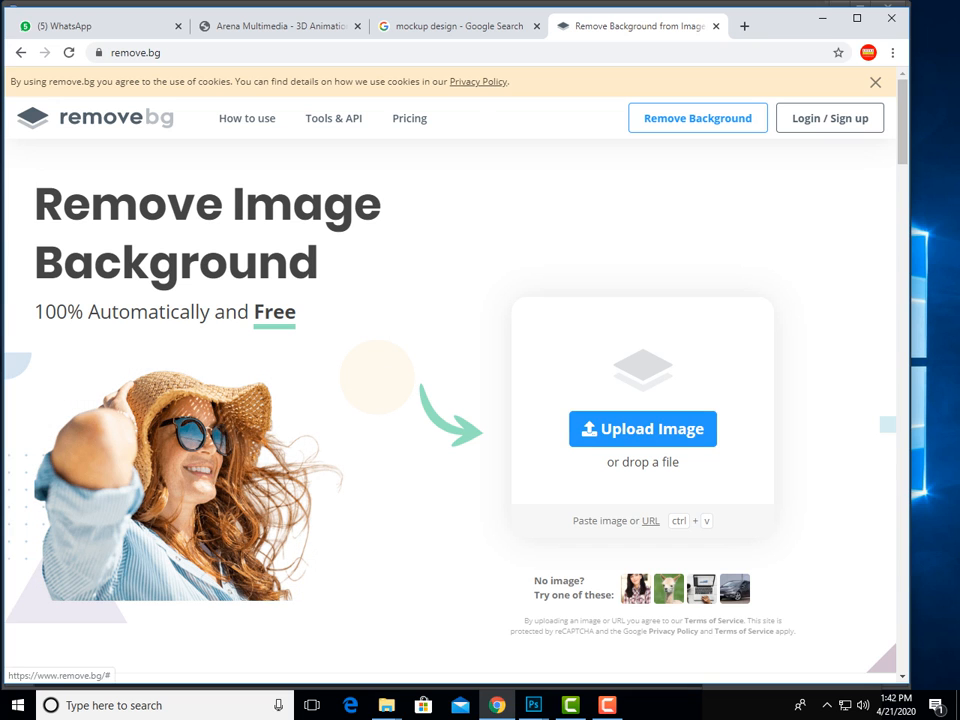
Upload the table image df15f6814d71db6_wachtel_5_done from the mockup1 folder to remove.bg
left_click(642, 428)
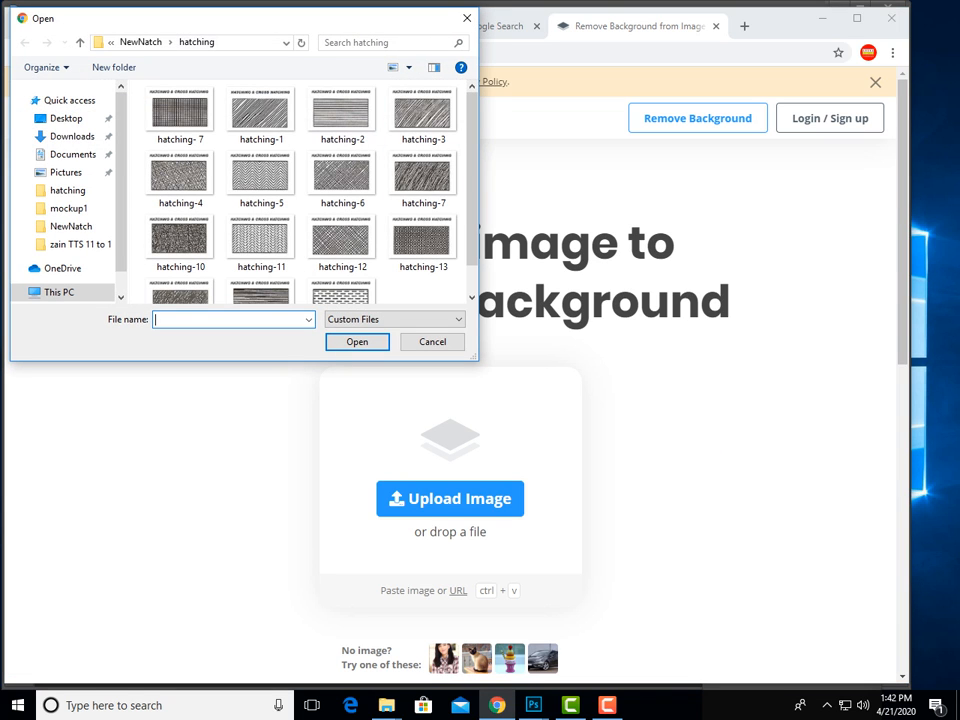
left_click(78, 244)
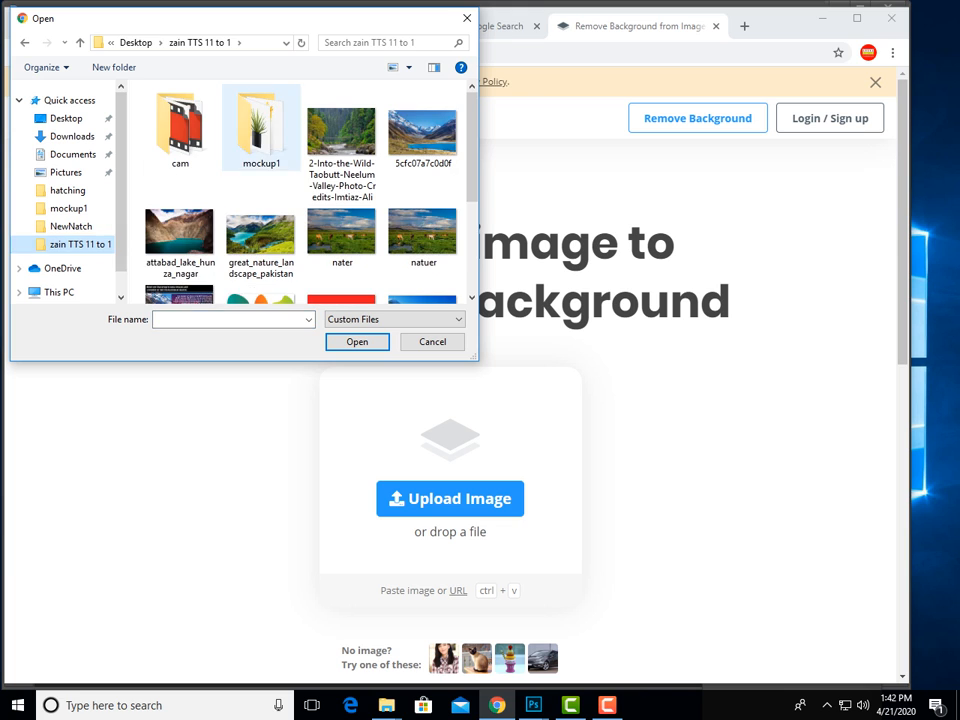
double_click(261, 127)
left_click(180, 252)
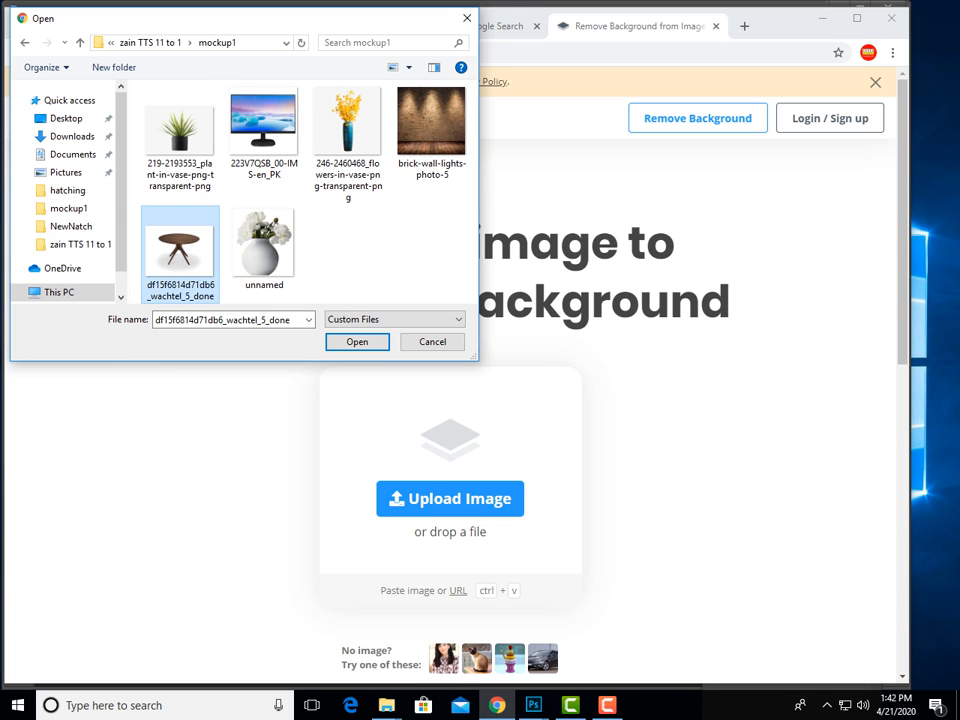
left_click(357, 341)
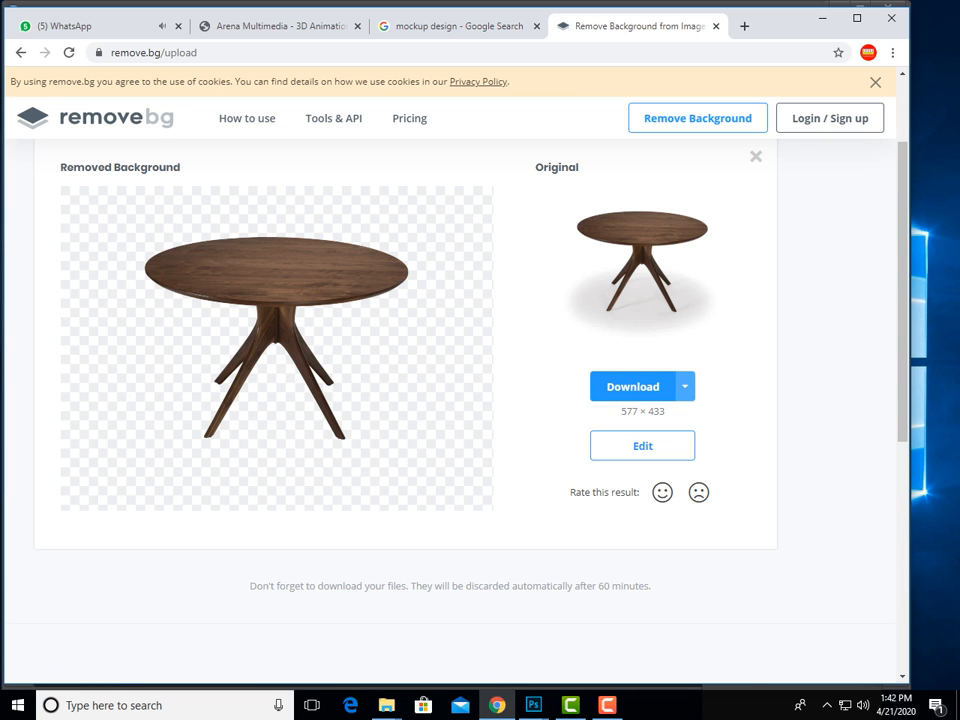
Close the WhatsApp tab and download the background-free table image, showing the file in its folder
left_click(178, 26)
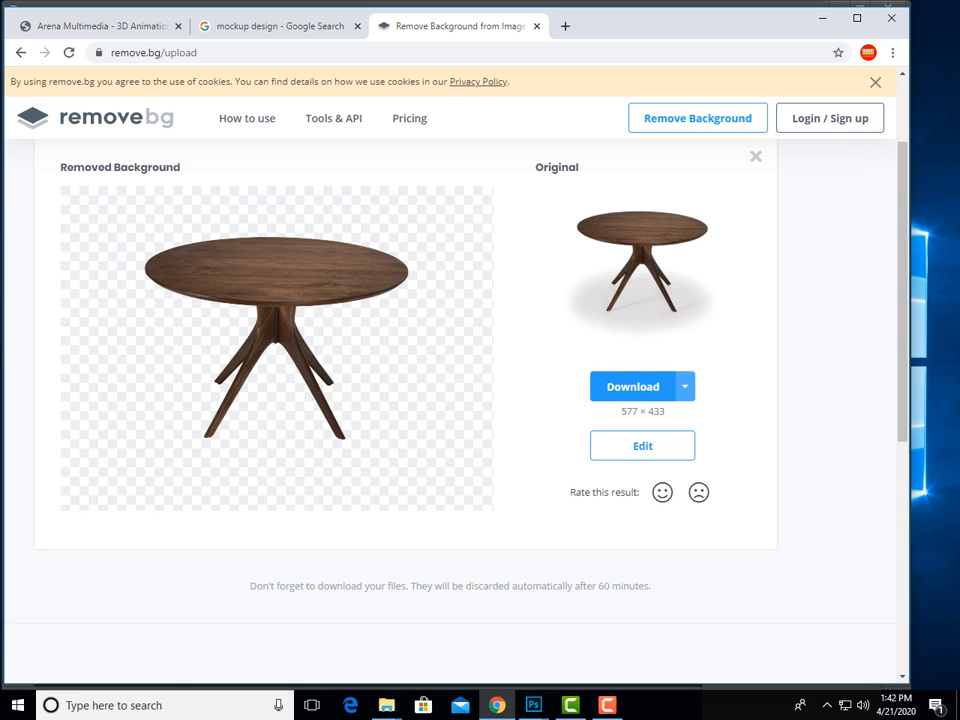
left_click(633, 386)
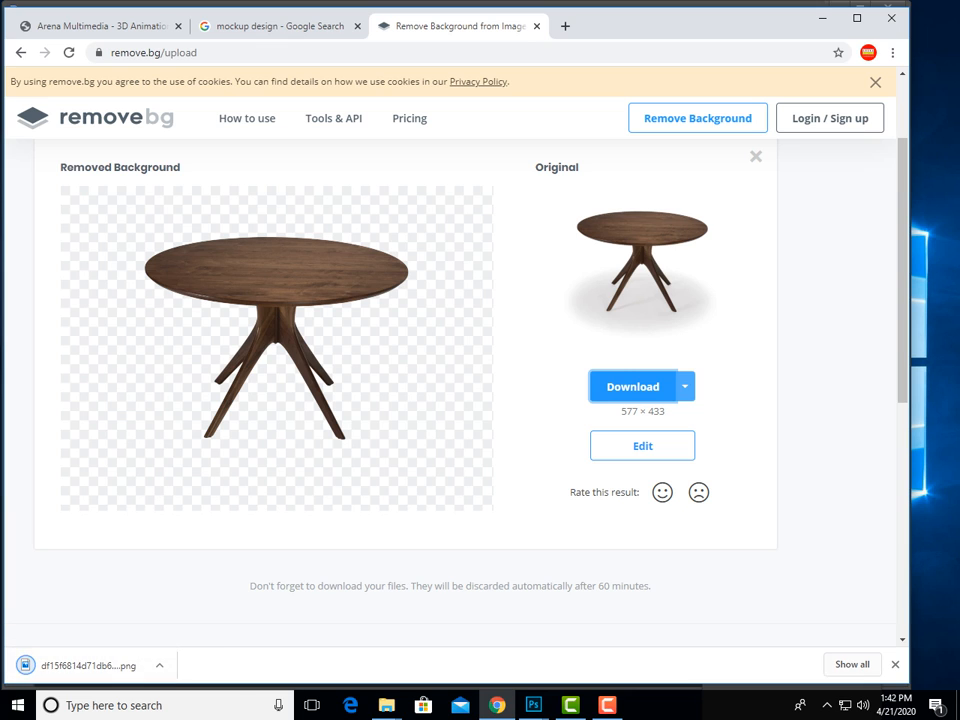
key("ctrl+j")
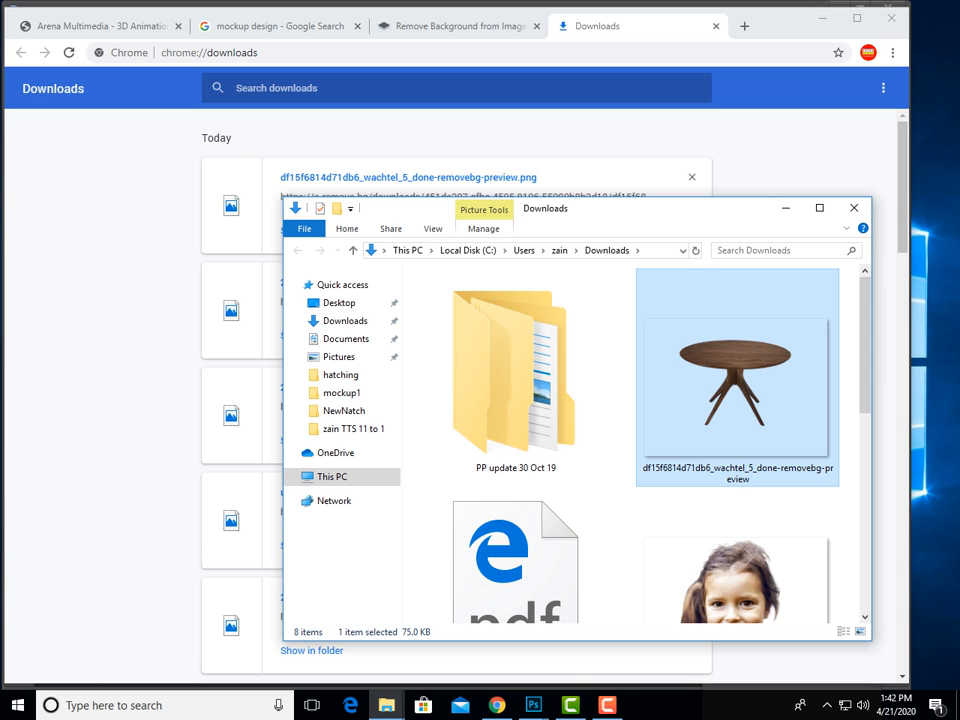
Place df15f6814d71db6_wachtel_5_done-removebg-preview from Downloads into the Untitled-1 document in Photoshop and commit the placement
left_click_drag(726, 388, 648, 28)
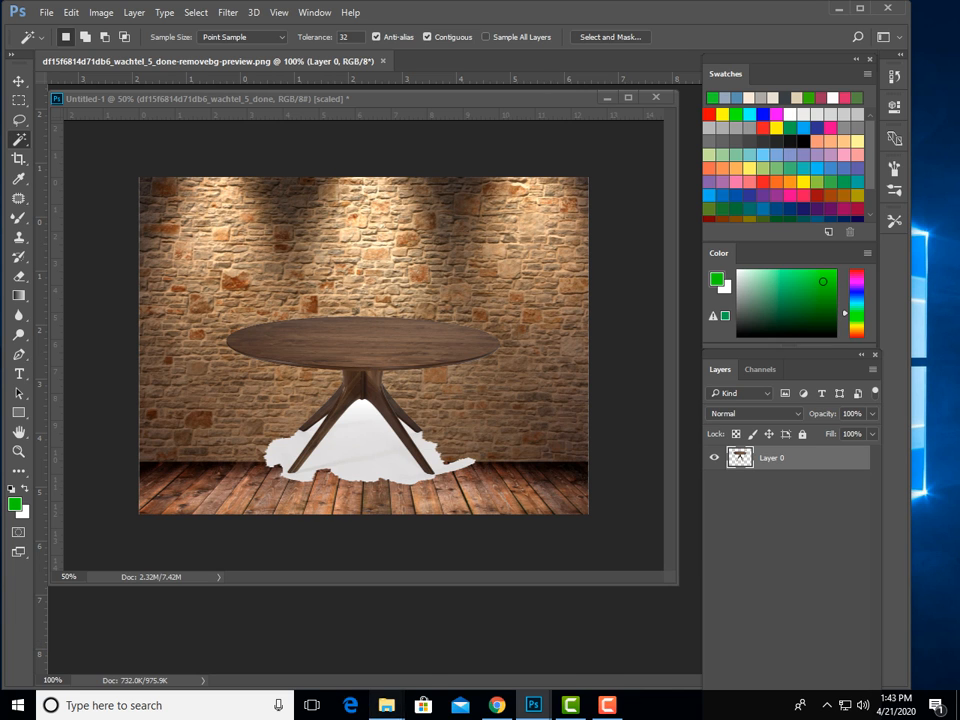
left_click(386, 705)
left_click(620, 620)
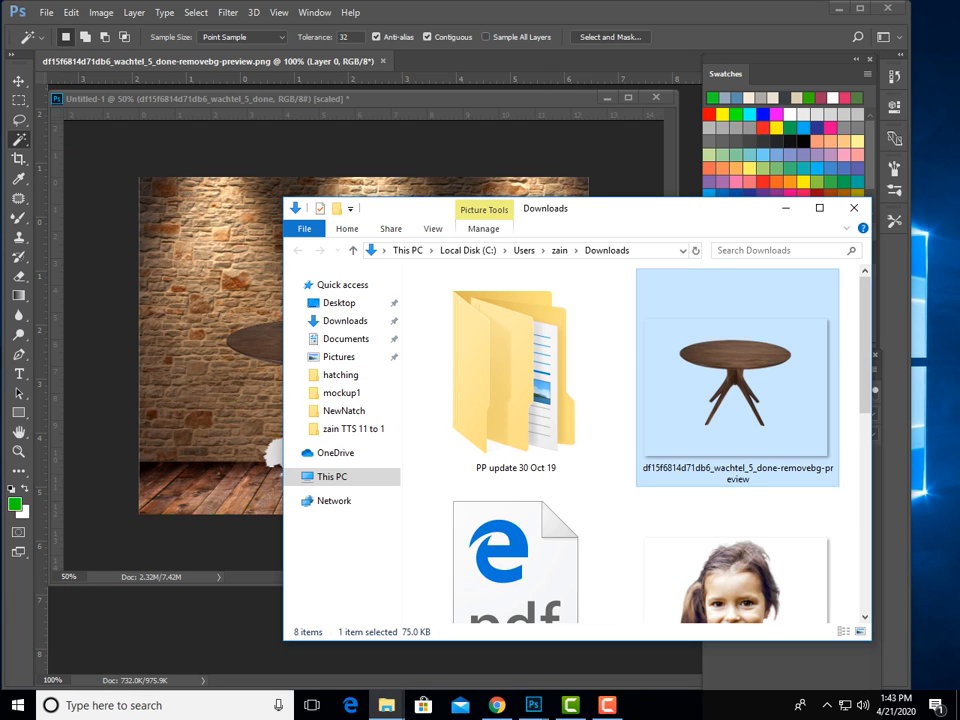
left_click_drag(735, 380, 230, 350)
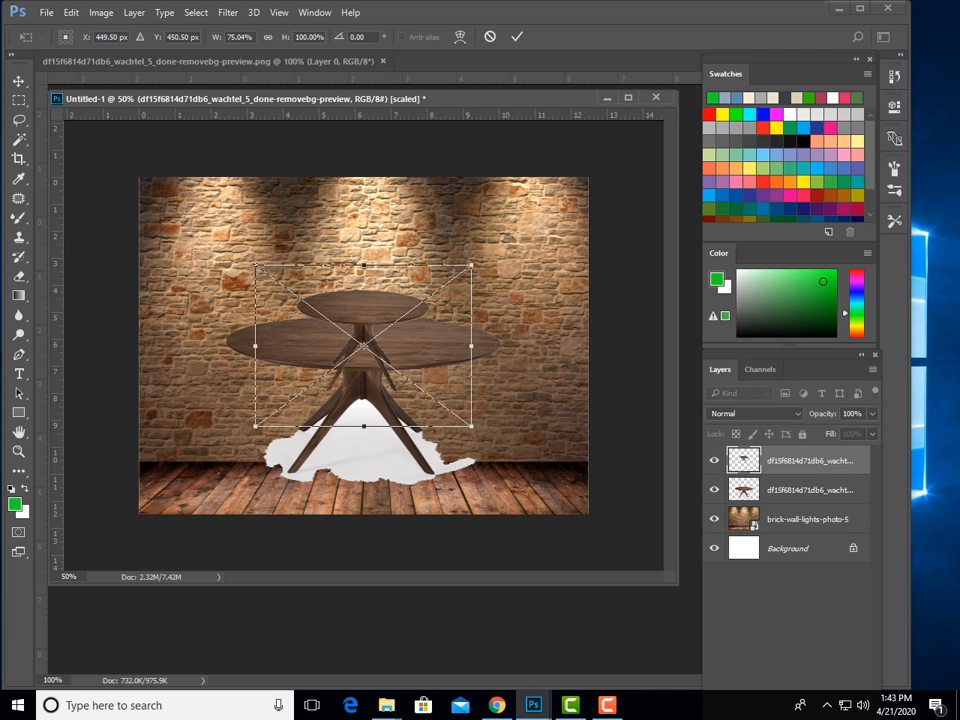
key("Return")
key("w")
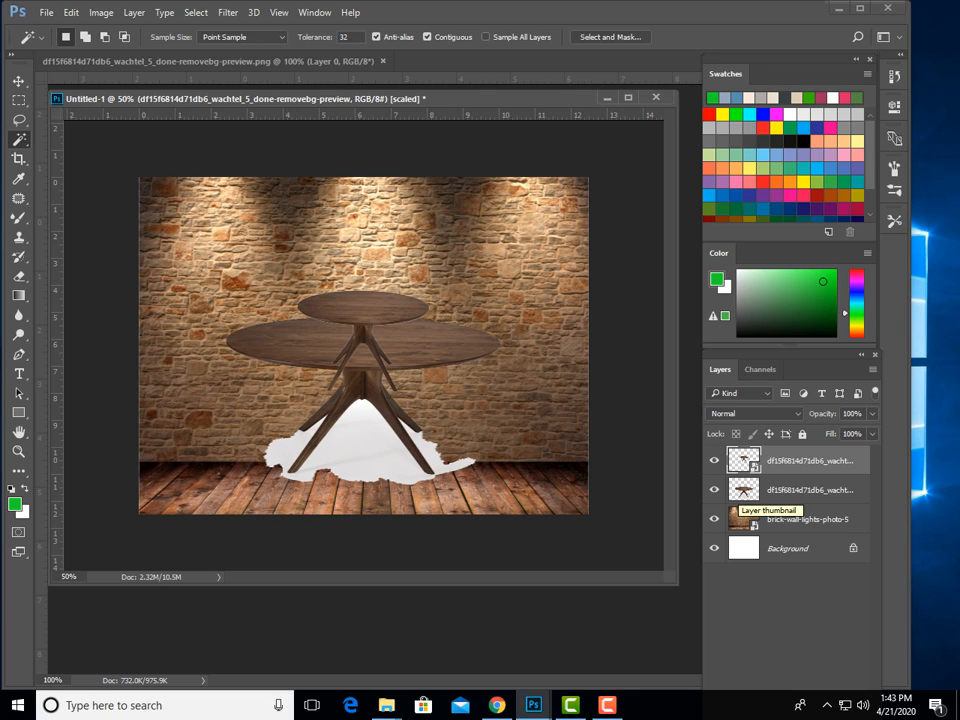
Delete the old rasterized table layer with the leftover white patch under its legs
left_click(743, 490)
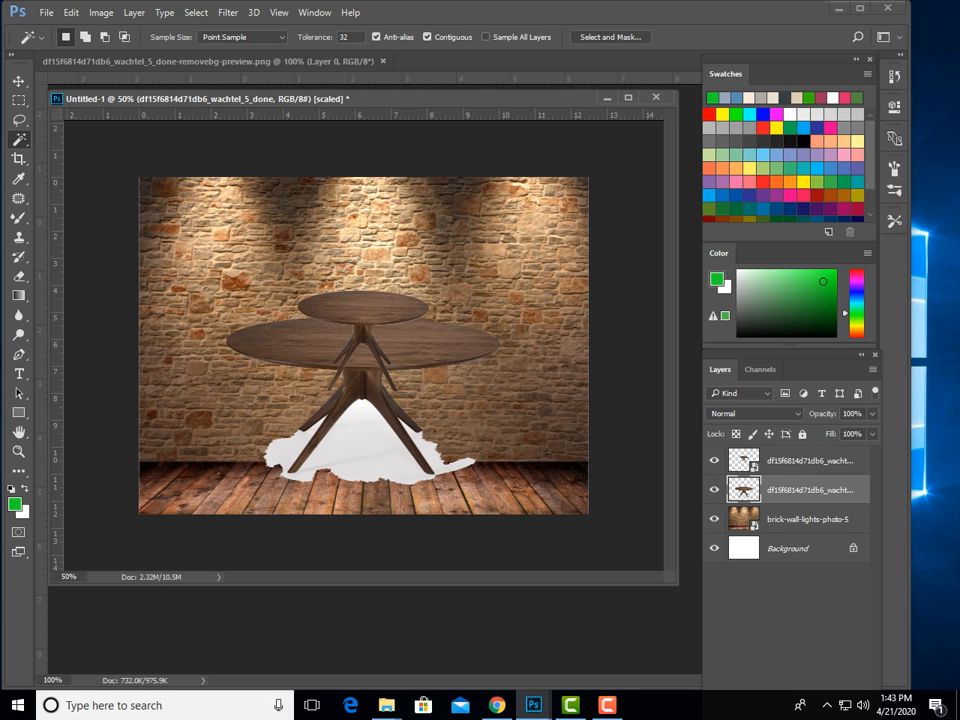
key("Delete")
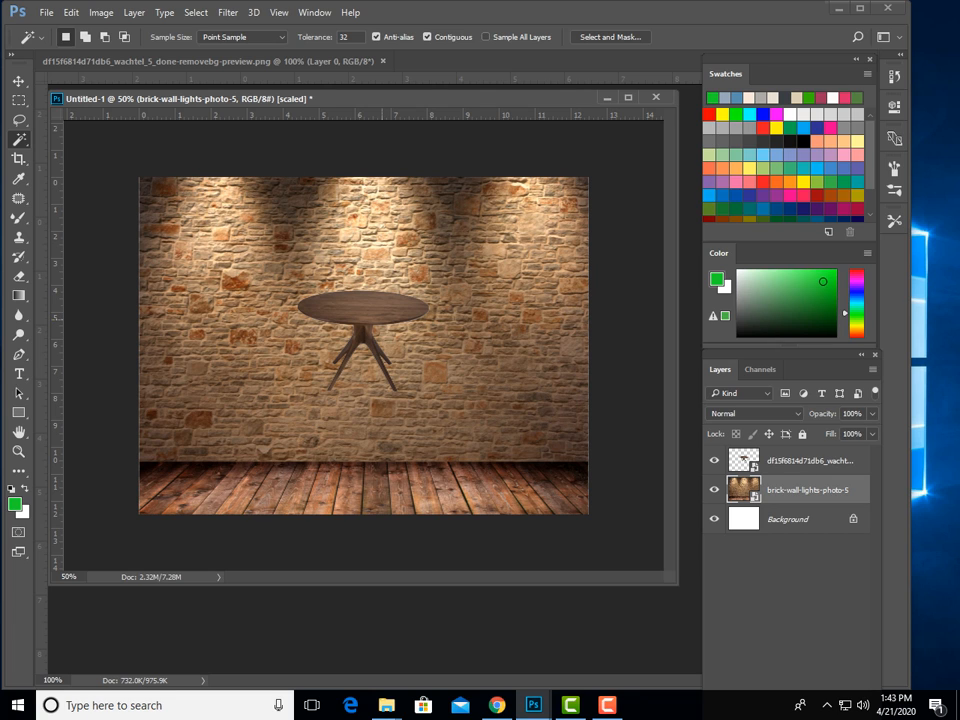
key("b")
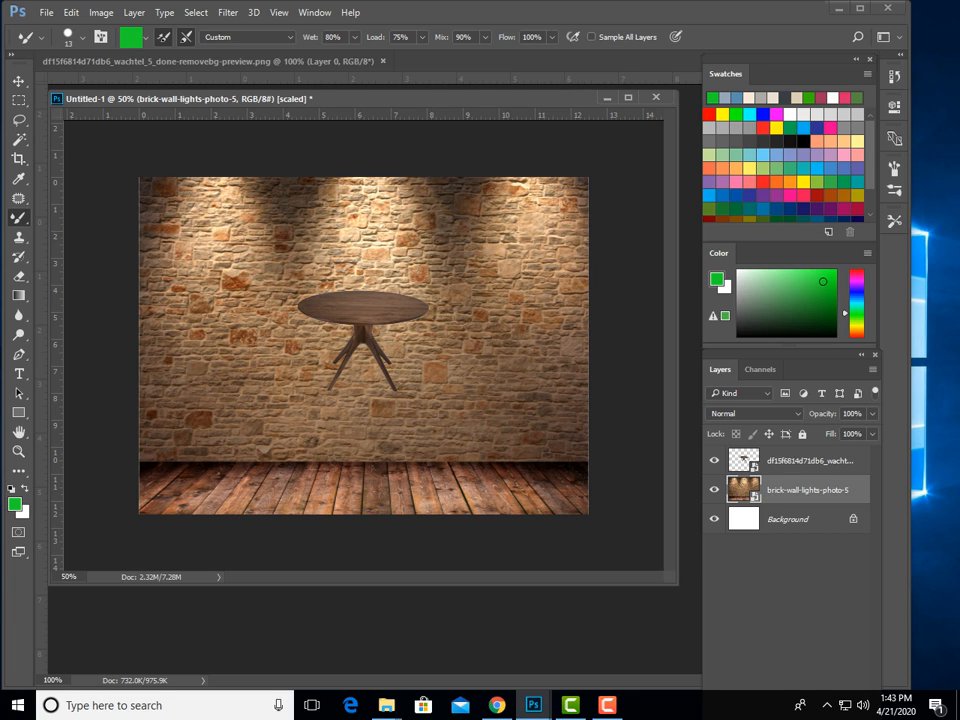
Move the cut-out table down to about X 425.5 px, Y 599.5 px and turn on CMYK proof colors
key("v")
left_click_drag(372, 320, 360, 376)
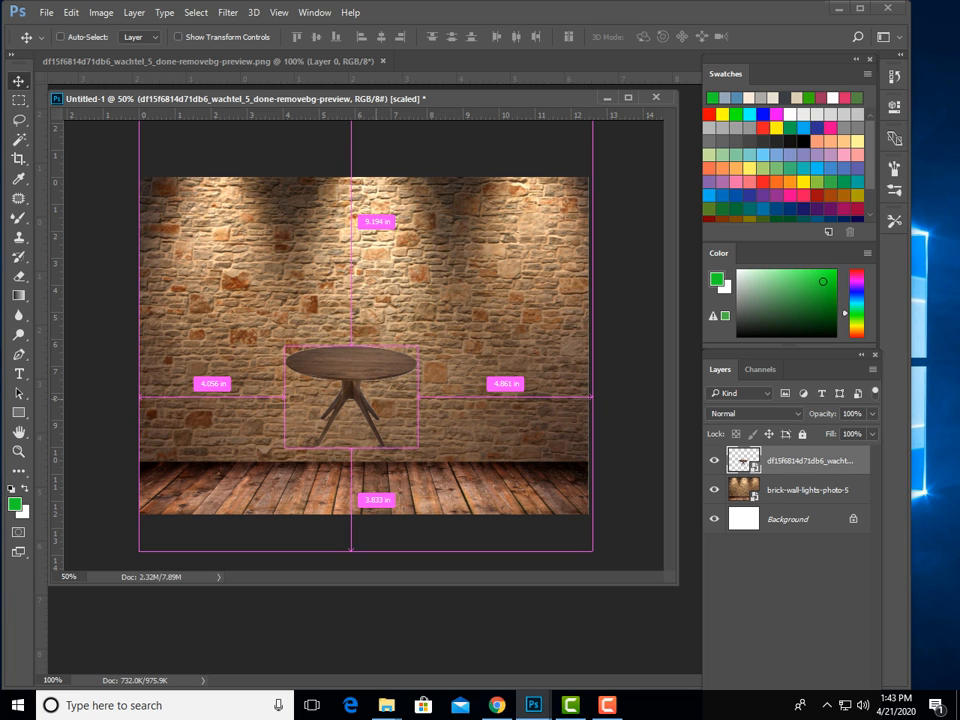
key("ctrl+y")
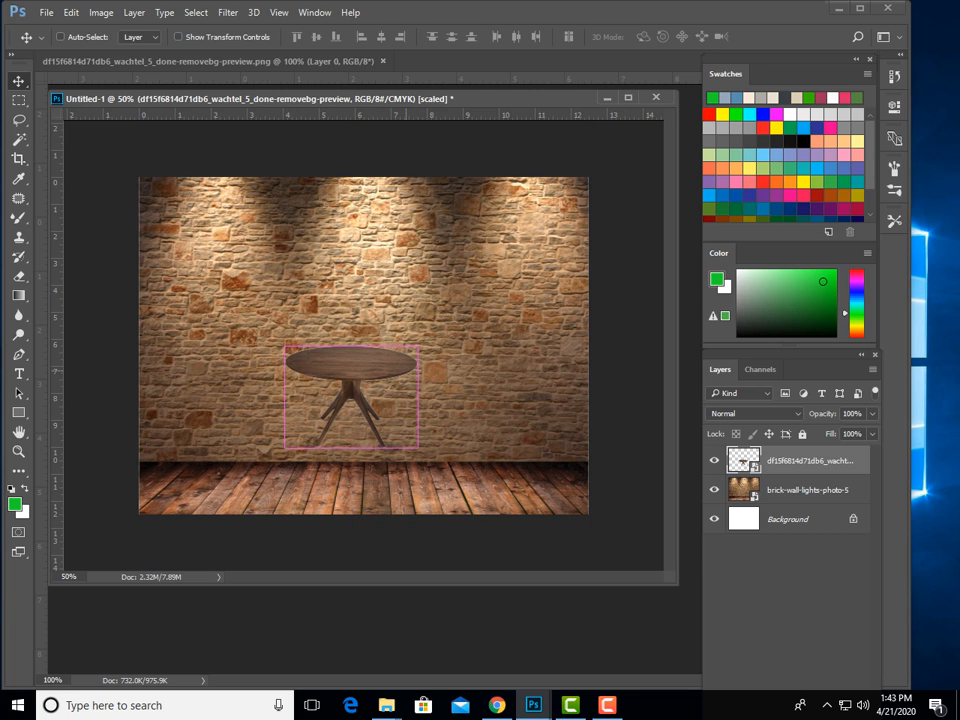
Enlarge the cut-out table proportionally with Free Transform, stand it on the wooden floor near the middle, and commit
key("ctrl+t")
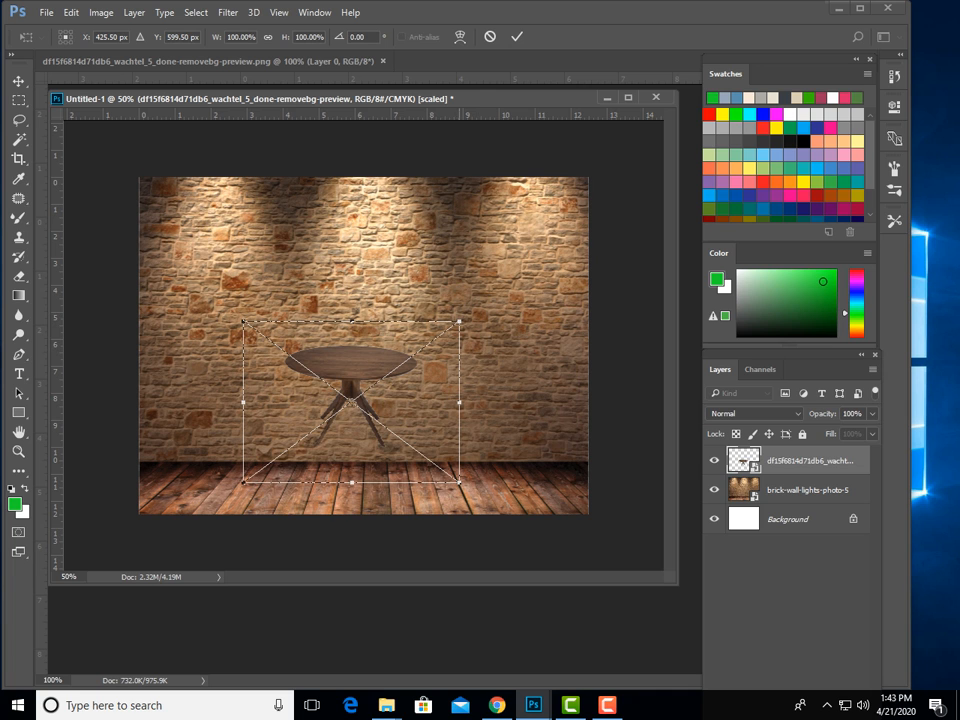
left_click_drag(459, 321, 503, 288)
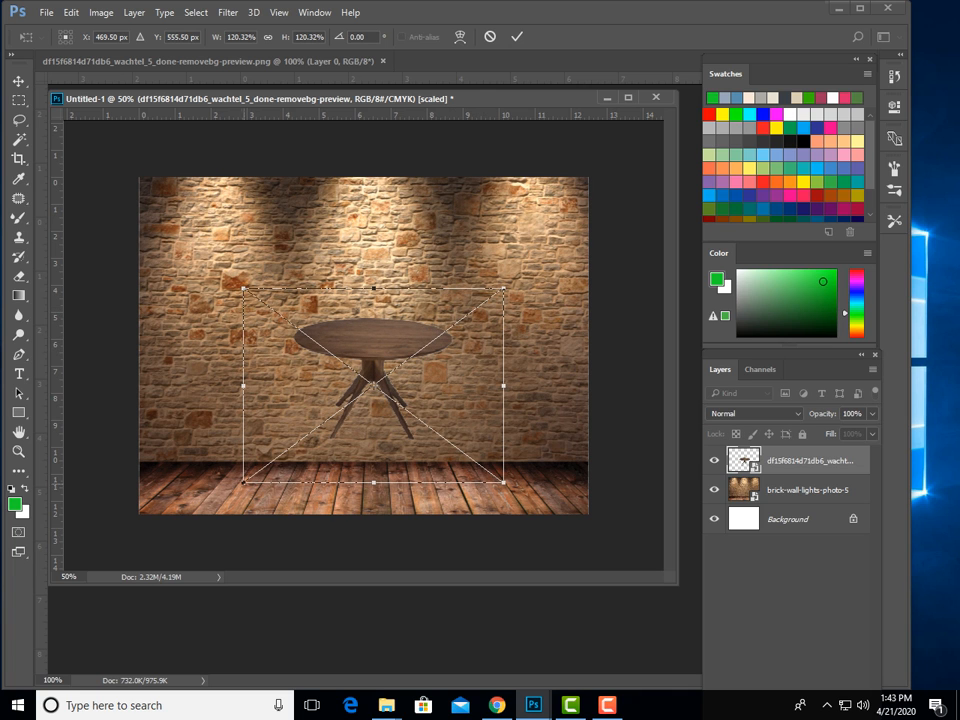
left_click_drag(244, 482, 177, 532)
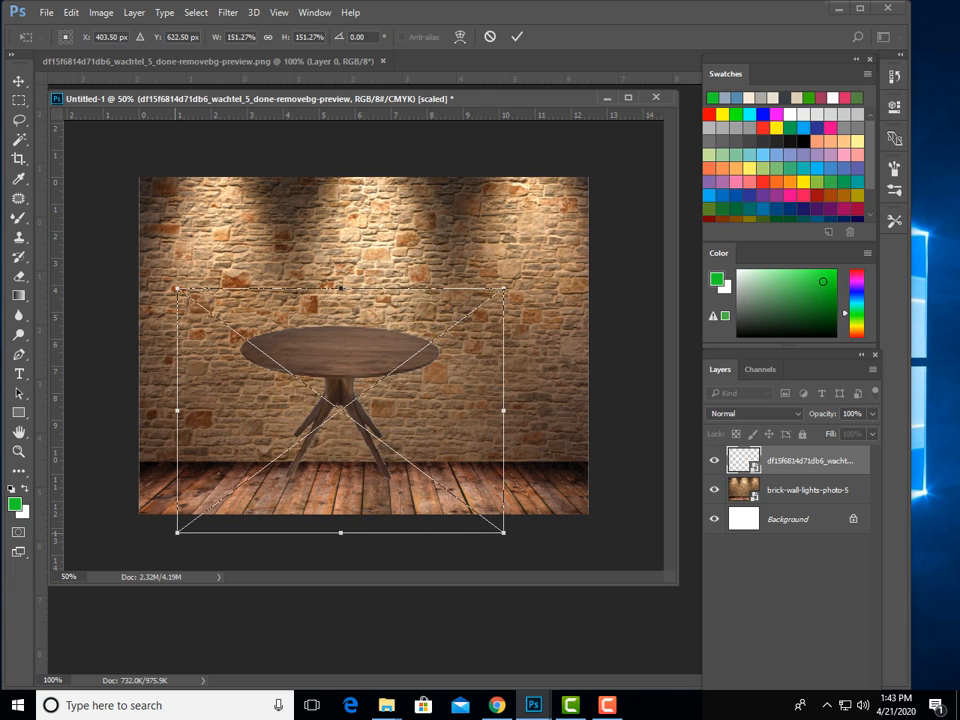
left_click_drag(396, 407, 437, 436)
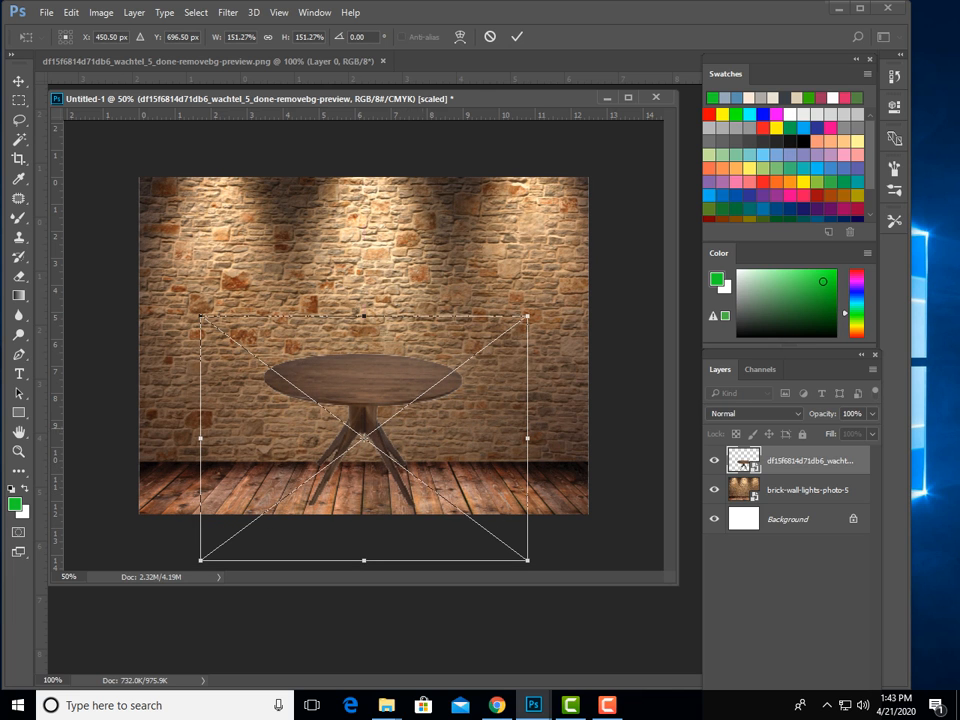
left_click_drag(527, 316, 497, 339)
left_click_drag(383, 375, 405, 375)
key("Return")
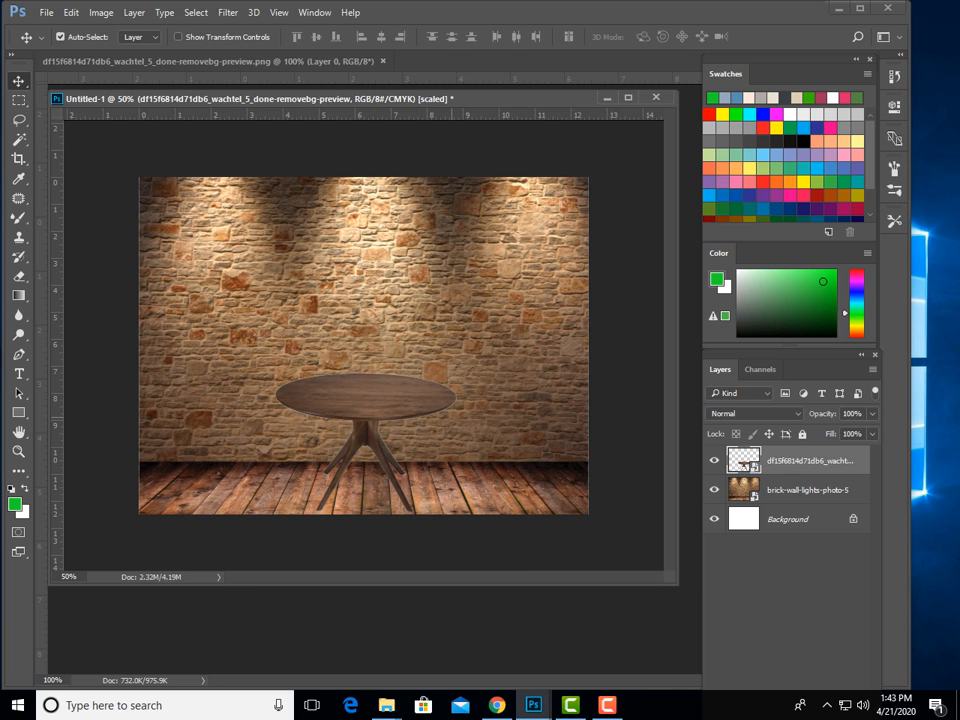
Fine-tune the table's position, shifting it slightly up and to the right so its legs stand fully on the floor
key("ctrl+plus")
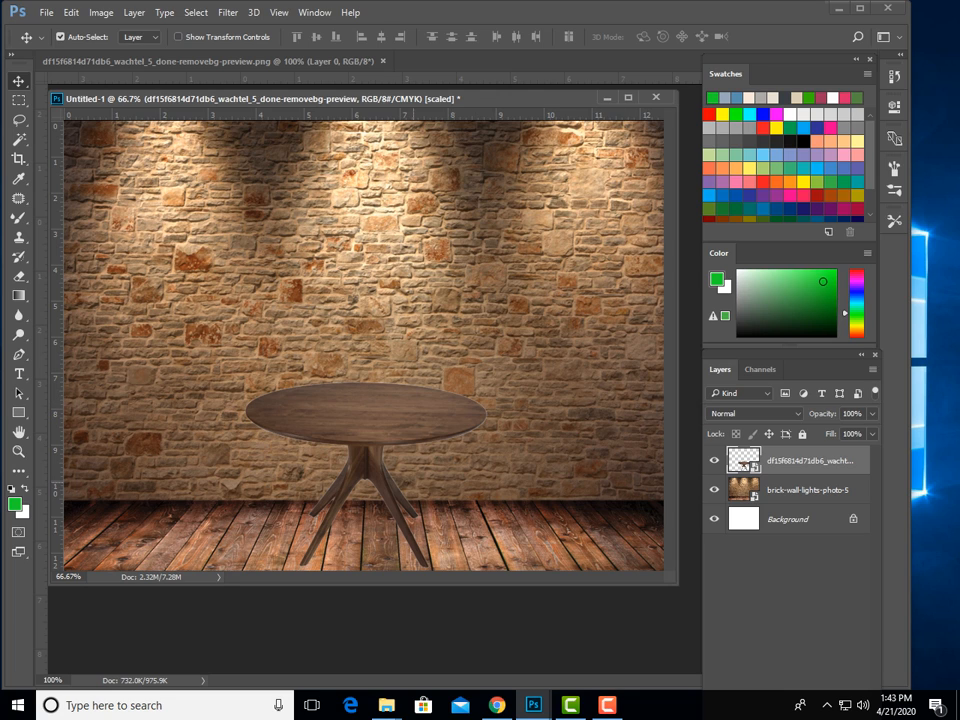
right_click(375, 426)
left_click(395, 436)
left_click_drag(395, 430, 392, 433)
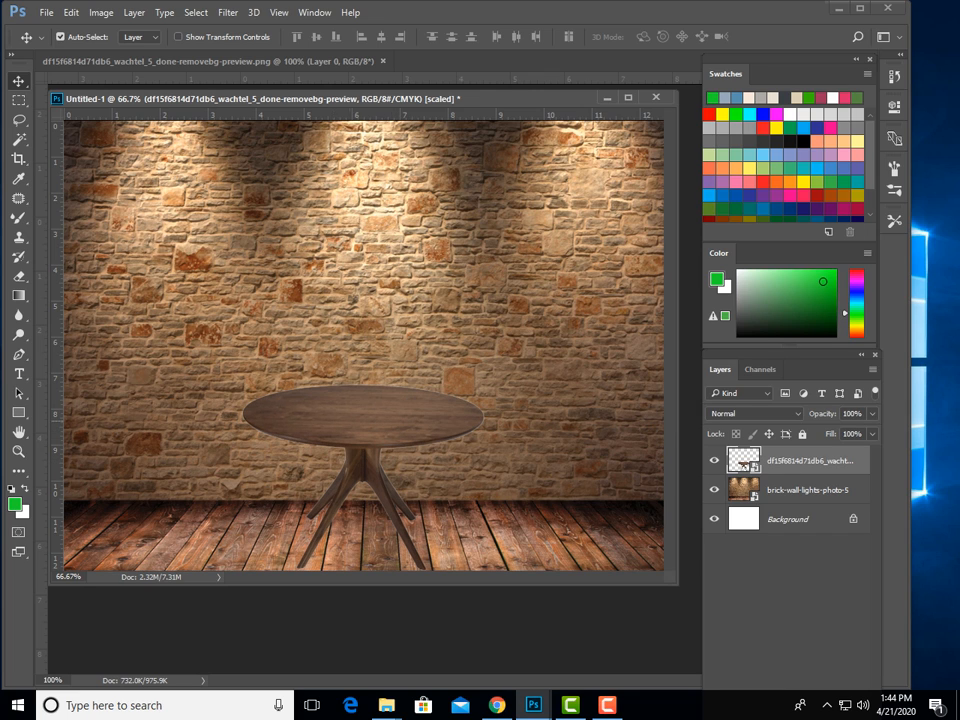
key("ctrl+plus")
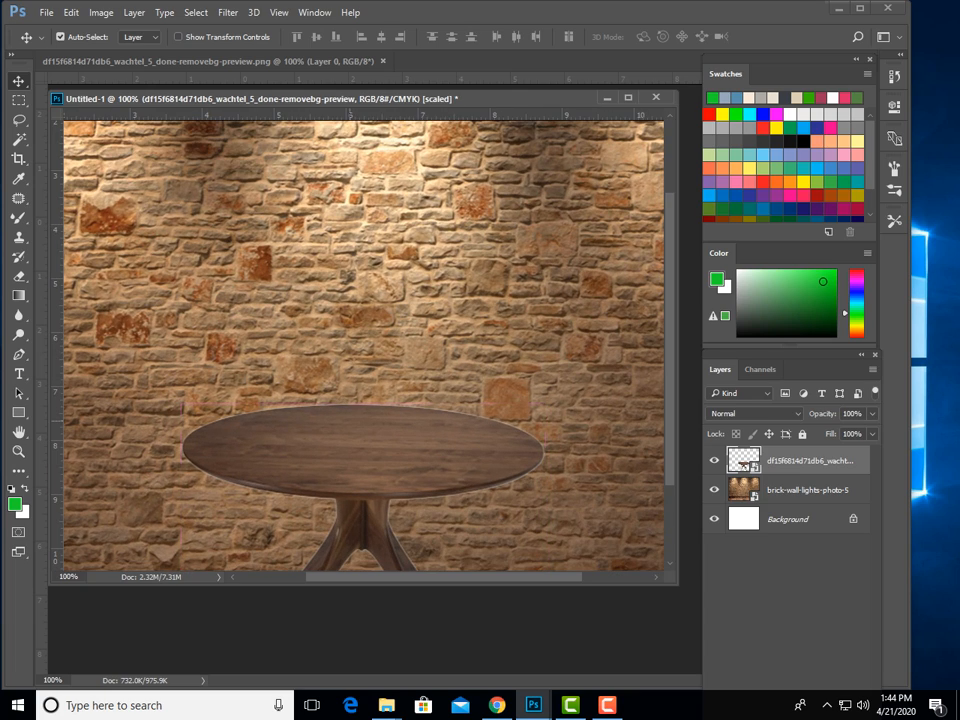
key("ctrl+minus")
key("ctrl+minus")
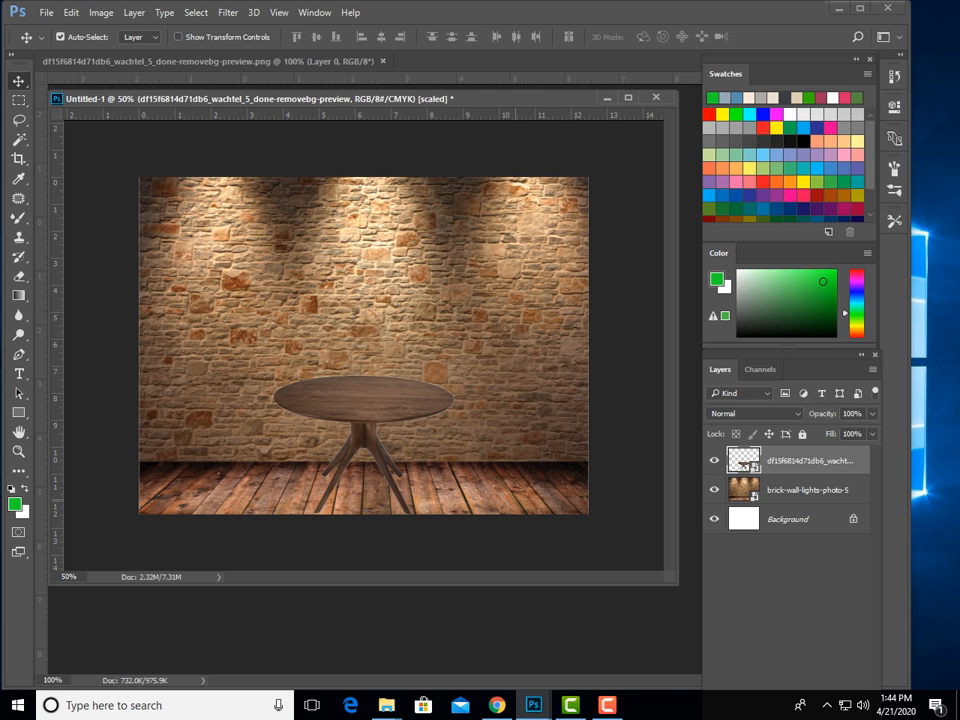
left_click_drag(405, 412, 415, 402)
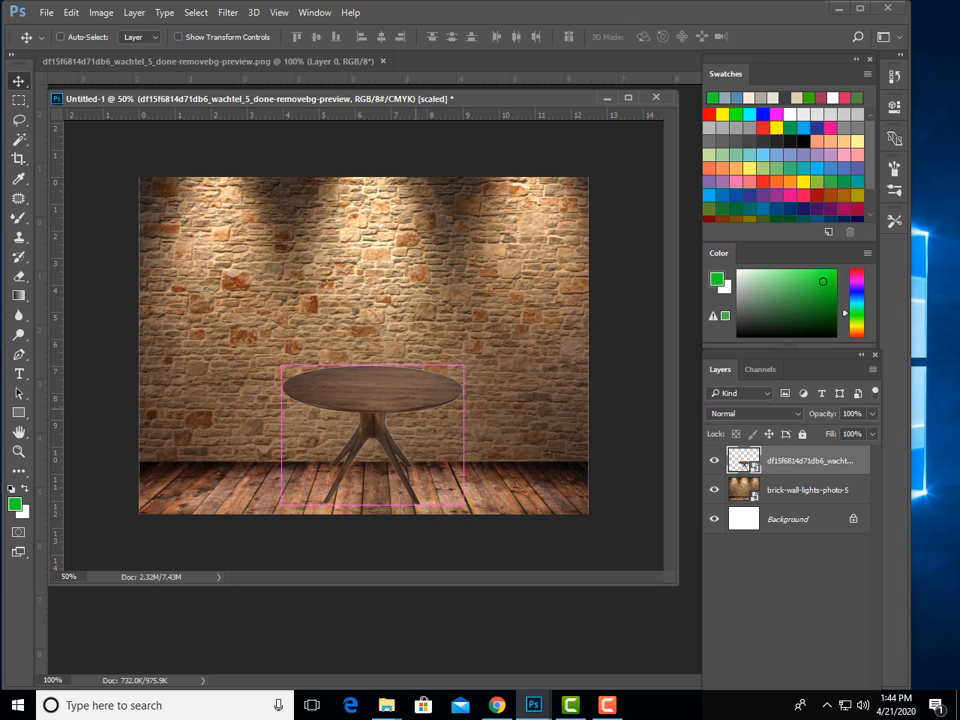
Scale the table down proportionally to about 124% with Free Transform, commit, and move it slightly lower on the wooden floor
key("ctrl+t")
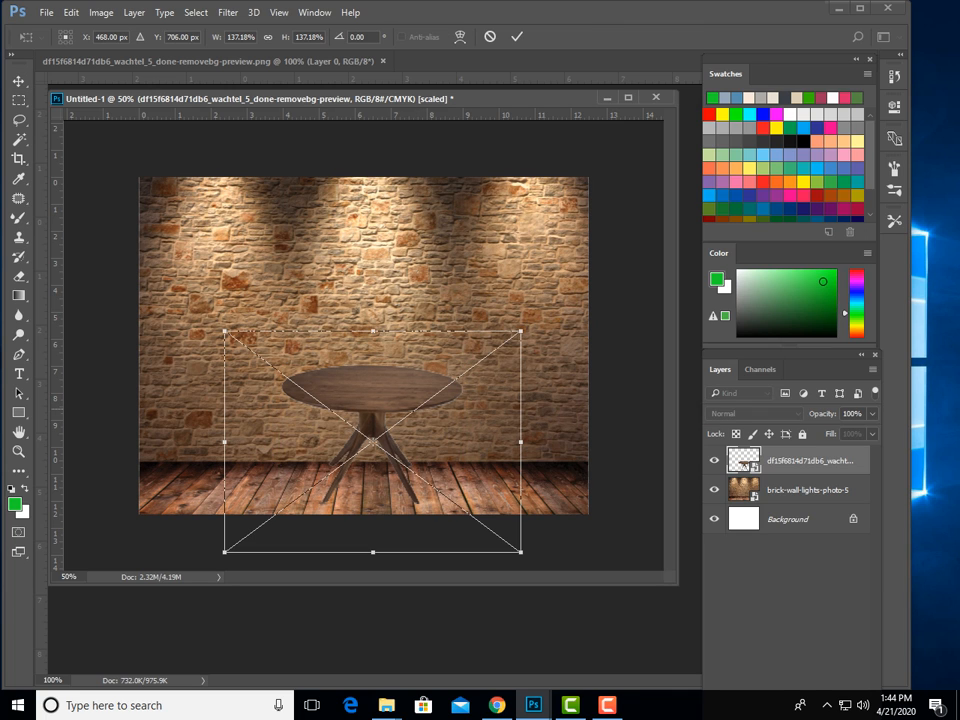
left_click_drag(521, 281, 493, 353)
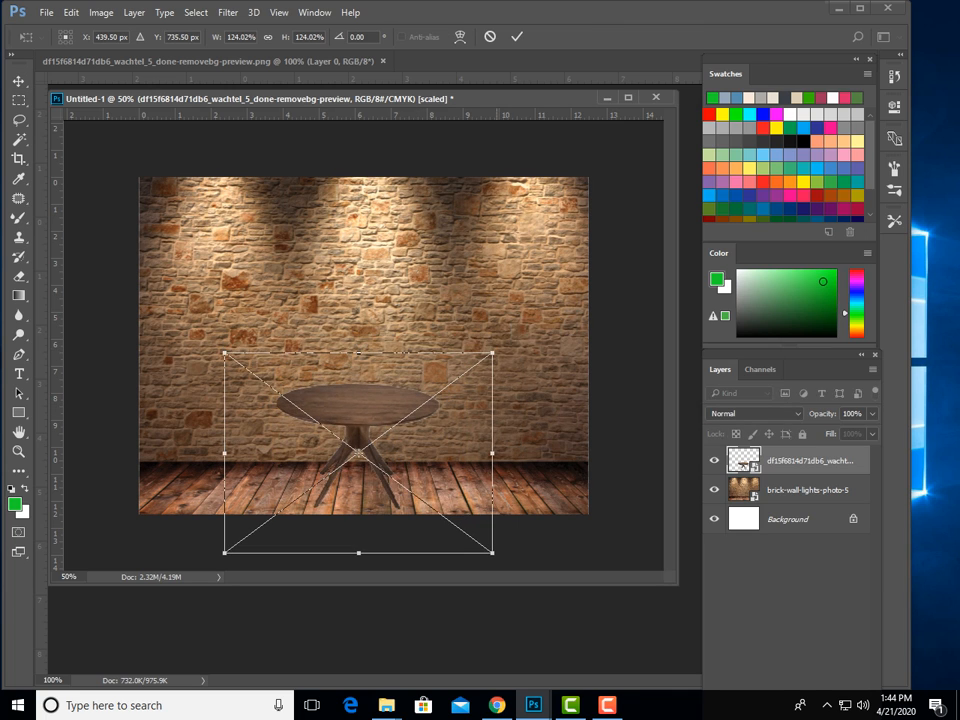
left_click_drag(389, 406, 397, 404)
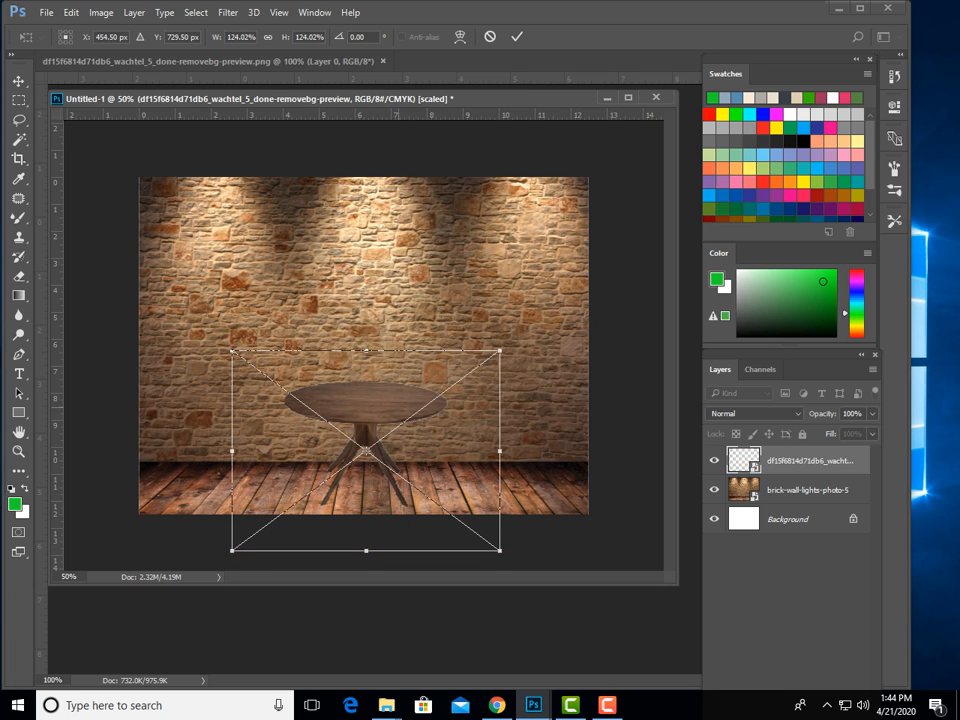
key("Return")
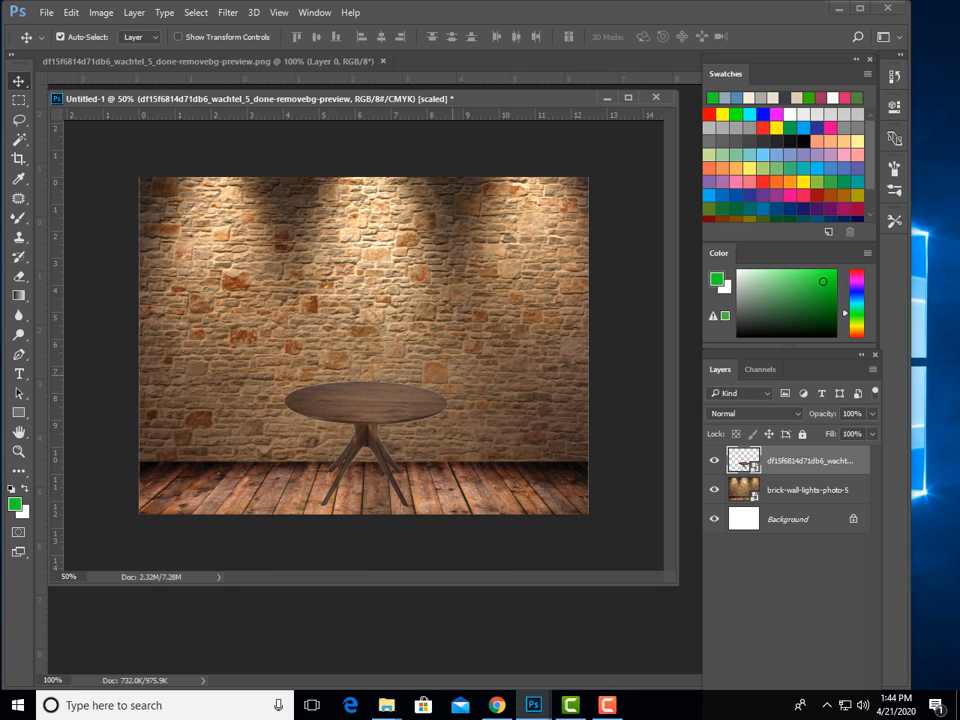
mouse_move(374, 400)
left_mouse_down()
mouse_move(476, 406)
mouse_move(486, 398)
mouse_move(358, 402)
mouse_move(375, 402)
left_mouse_up()
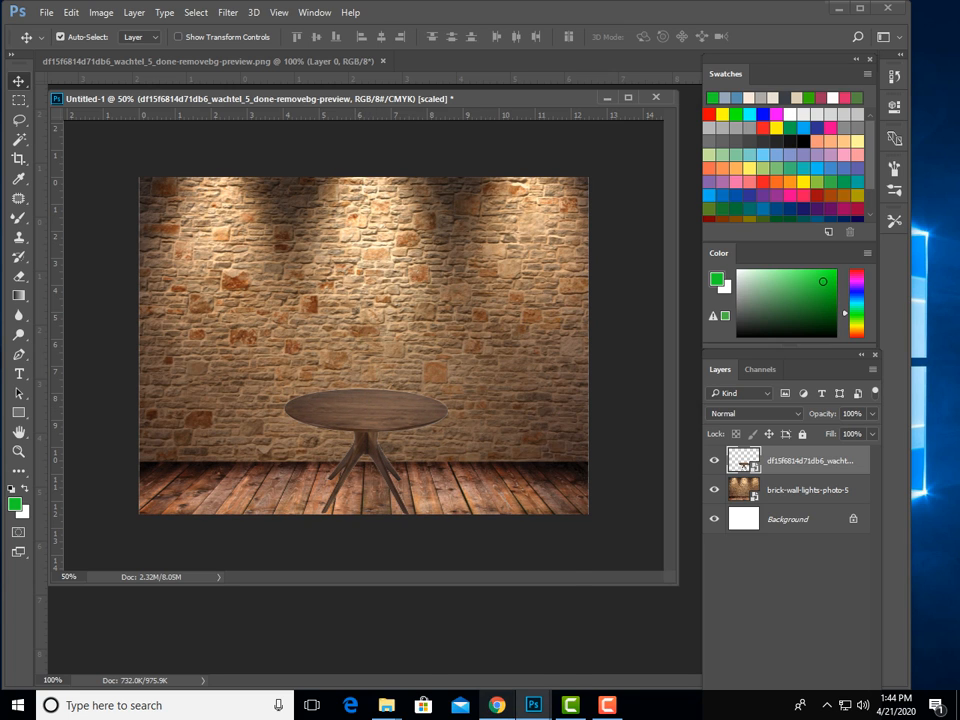
Try to place the monitor image 223V7QSB_00-IMS-en_PK from the mockup1 folder into the scene
mouse_move(386, 705)
mouse_move(460, 620)
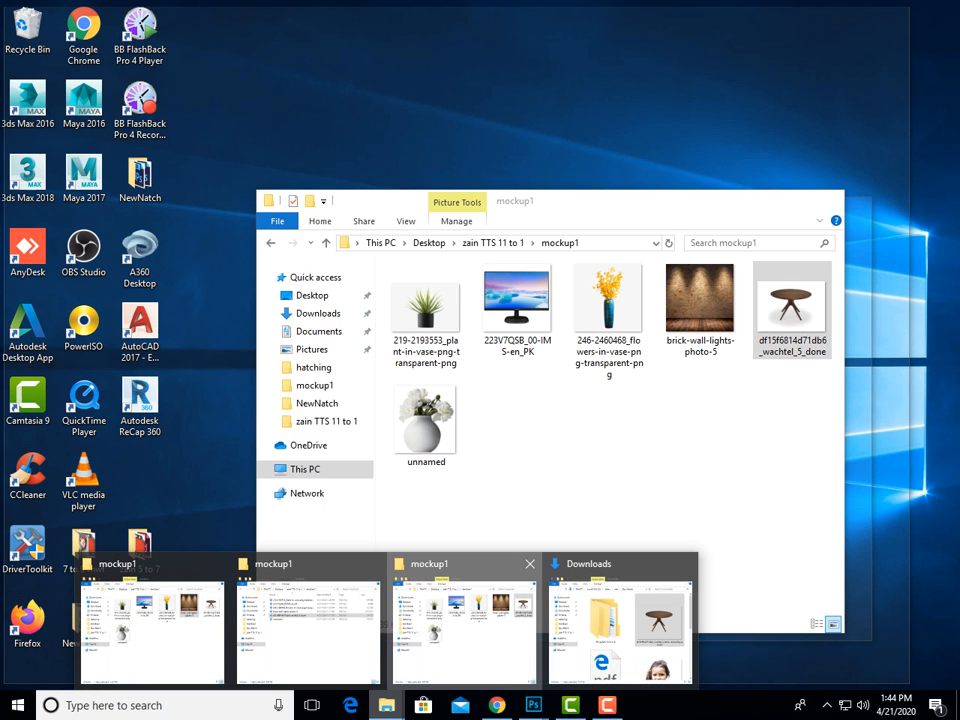
left_click(460, 620)
left_click(516, 308)
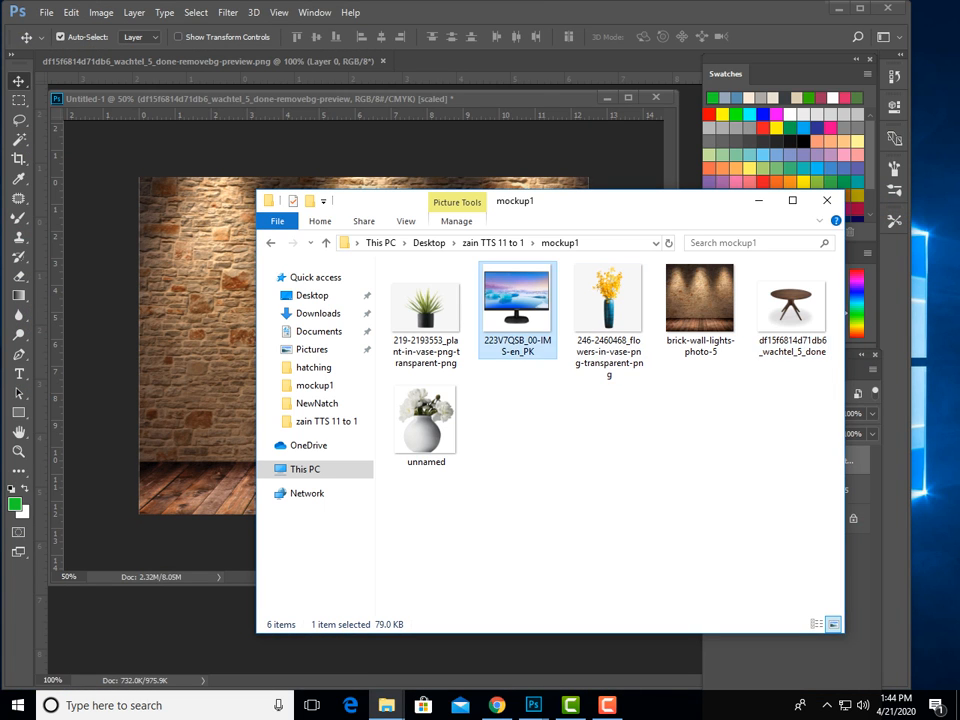
left_click_drag(516, 308, 240, 240)
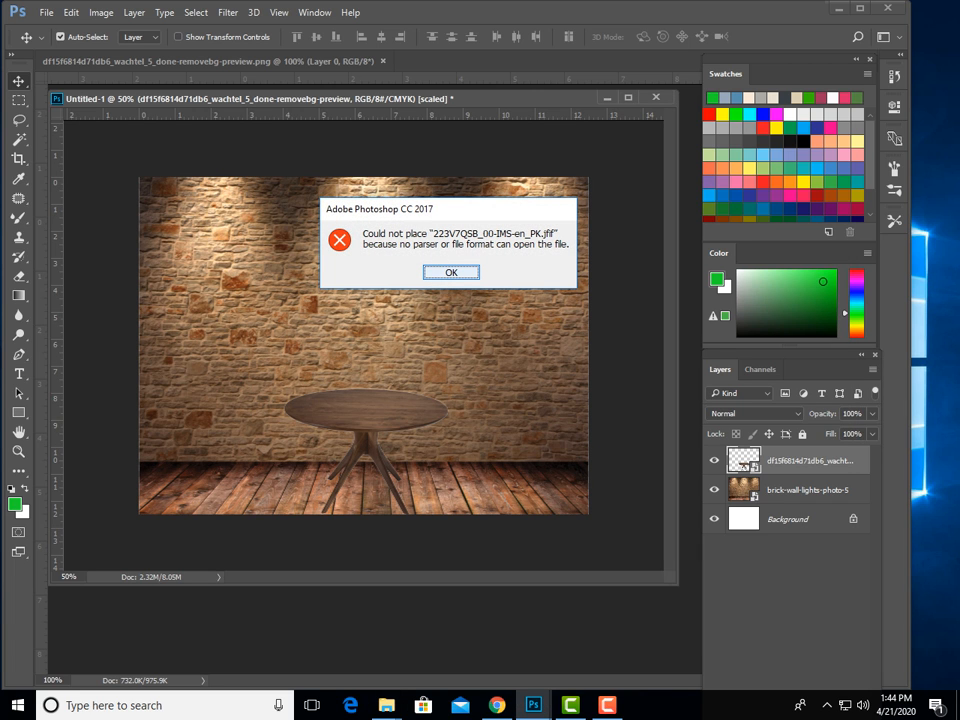
key("Return")
Check the file properties of the monitor image in the mockup1 folder and try again to place it in the scene
mouse_move(385, 705)
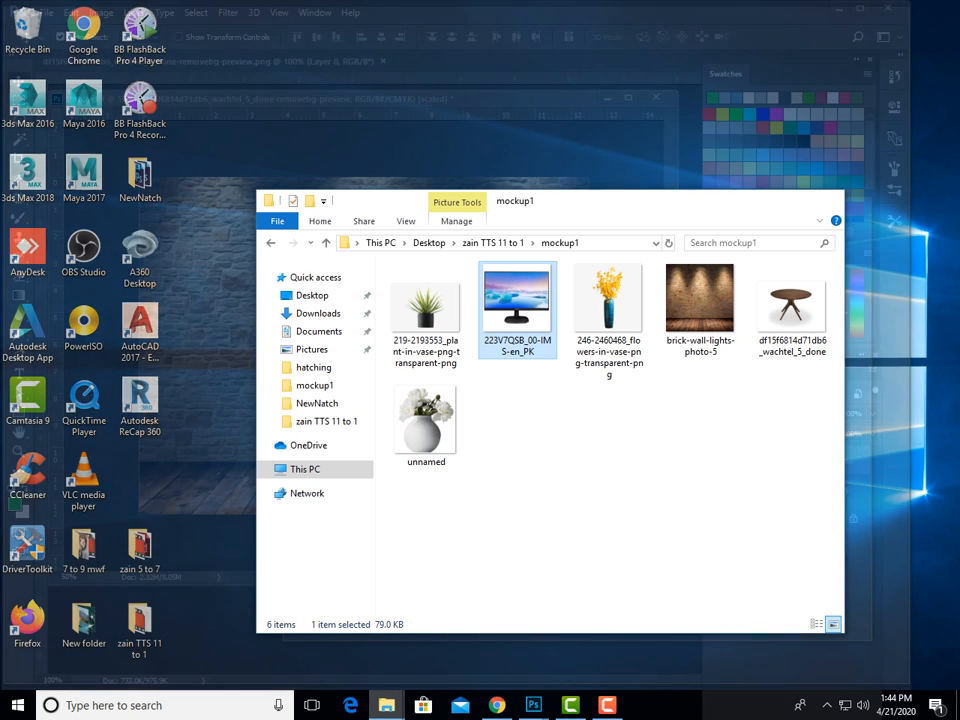
left_click(463, 628)
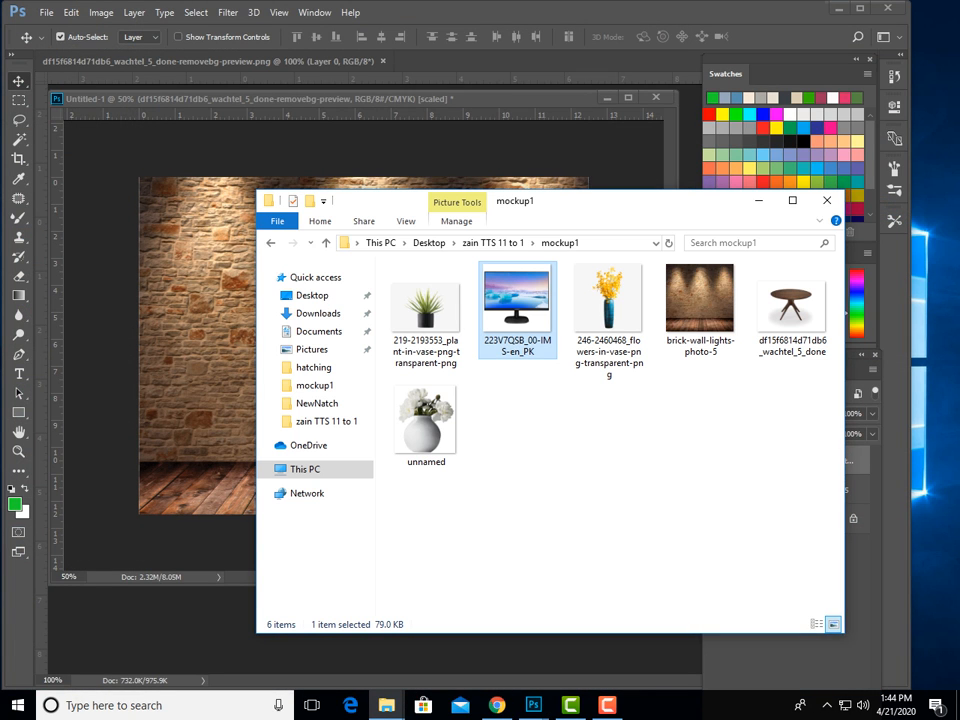
right_click(515, 305)
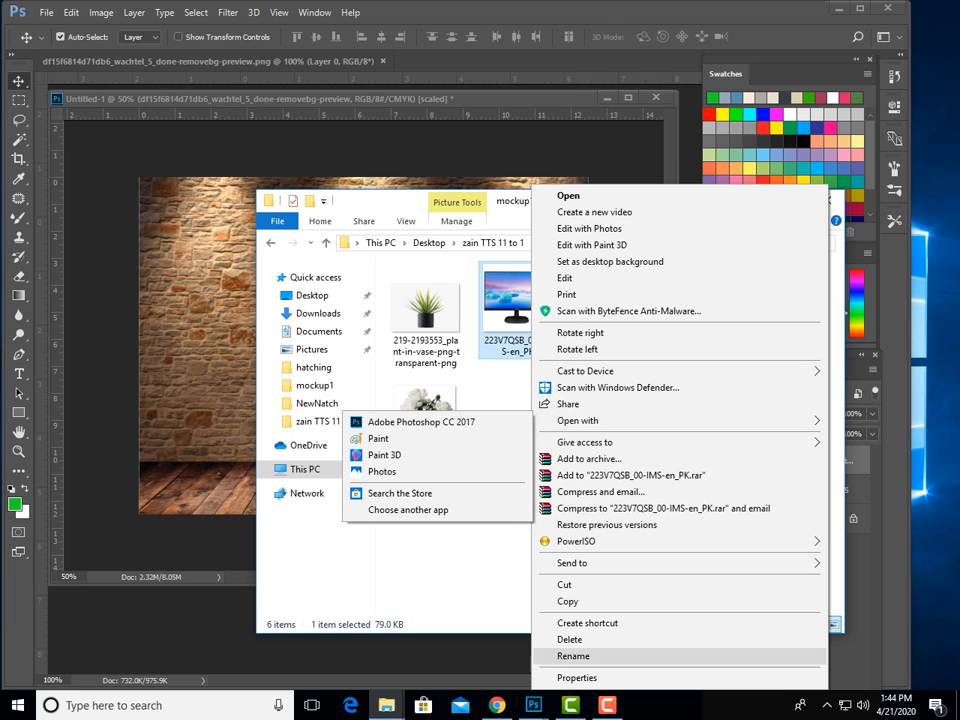
left_click(577, 677)
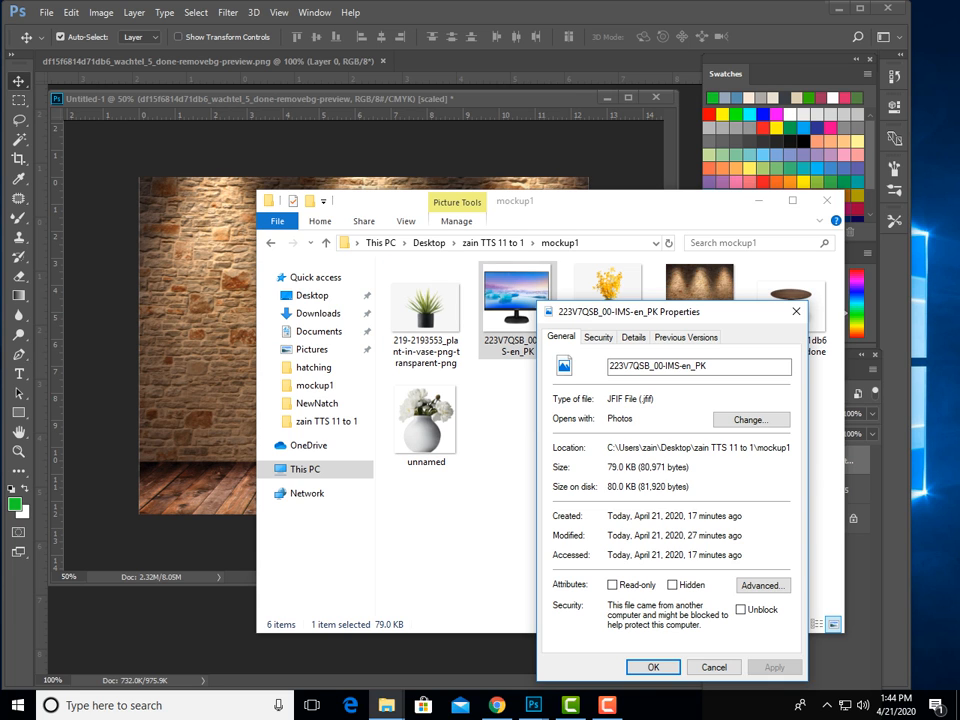
left_click(713, 667)
left_click_drag(516, 300, 240, 275)
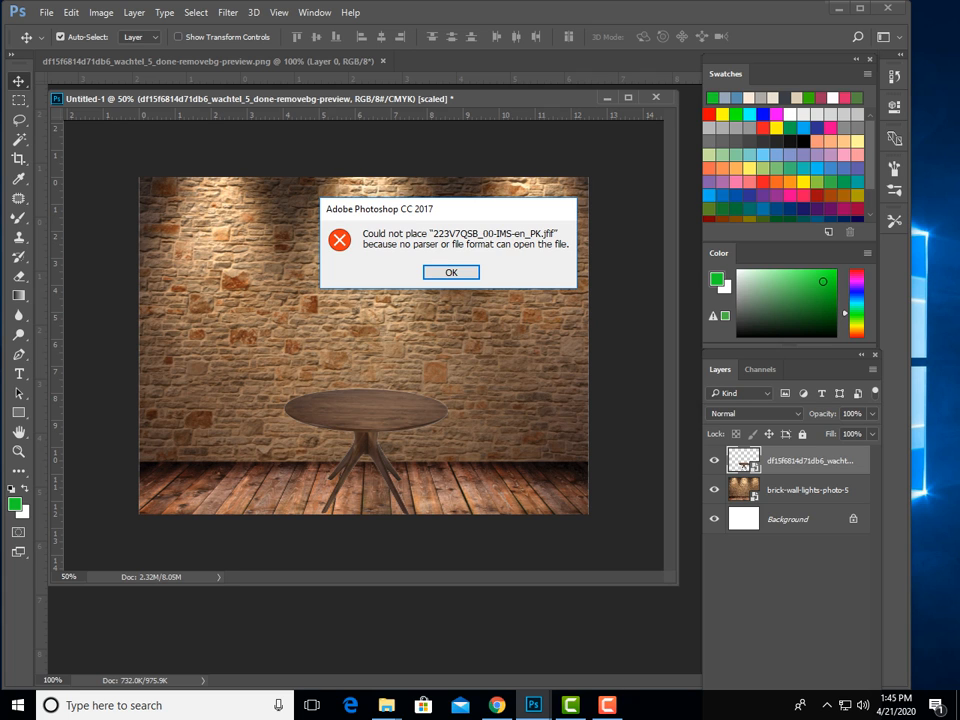
key("Return")
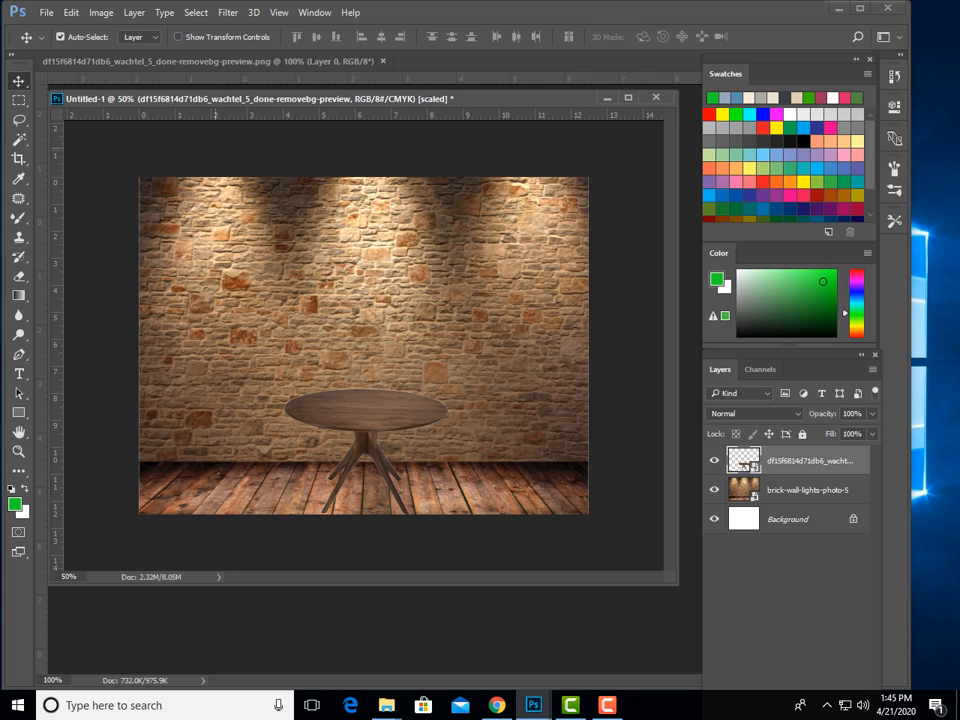
Try to open the monitor image 223V7QSB_00-IMS-en_PK from the mockup1 folder as a separate Photoshop document
left_click(46, 12)
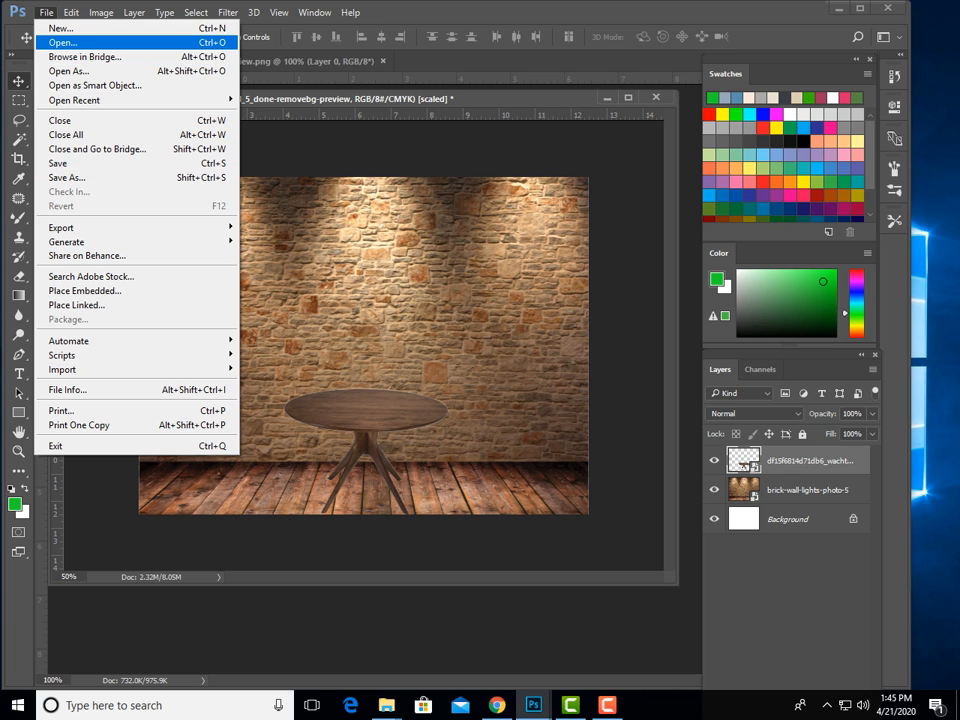
left_click(63, 42)
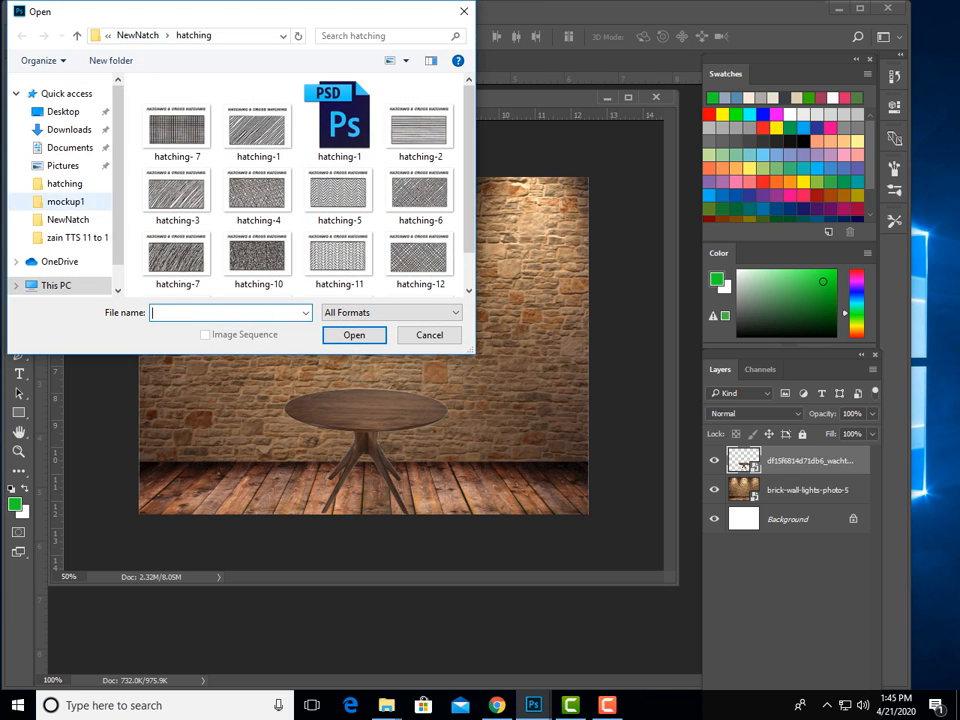
left_click(70, 237)
double_click(258, 122)
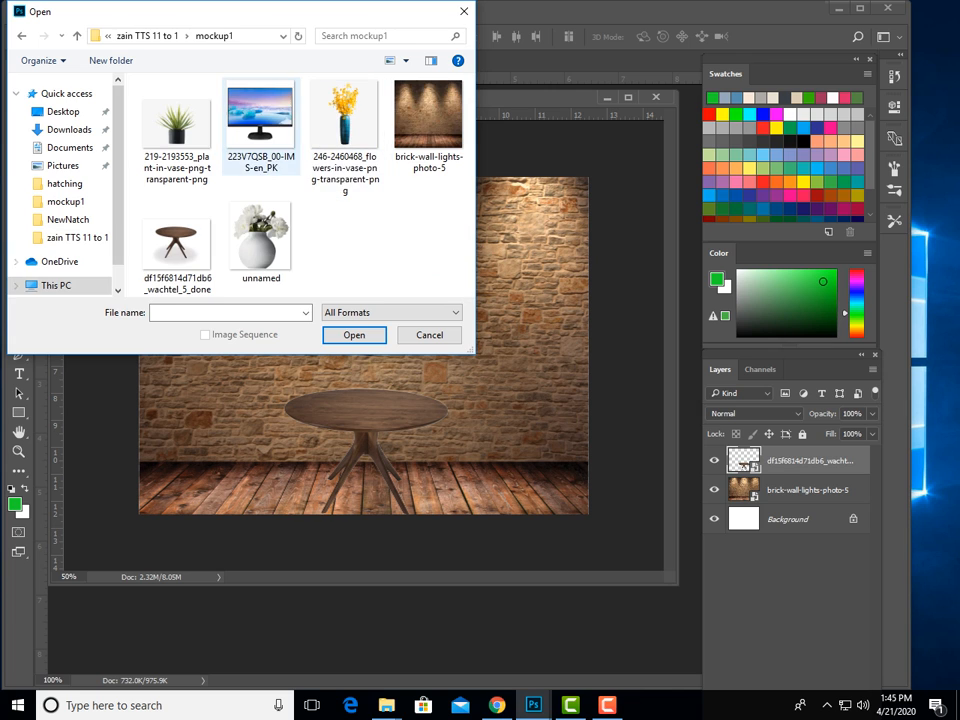
left_click(261, 126)
key("Return")
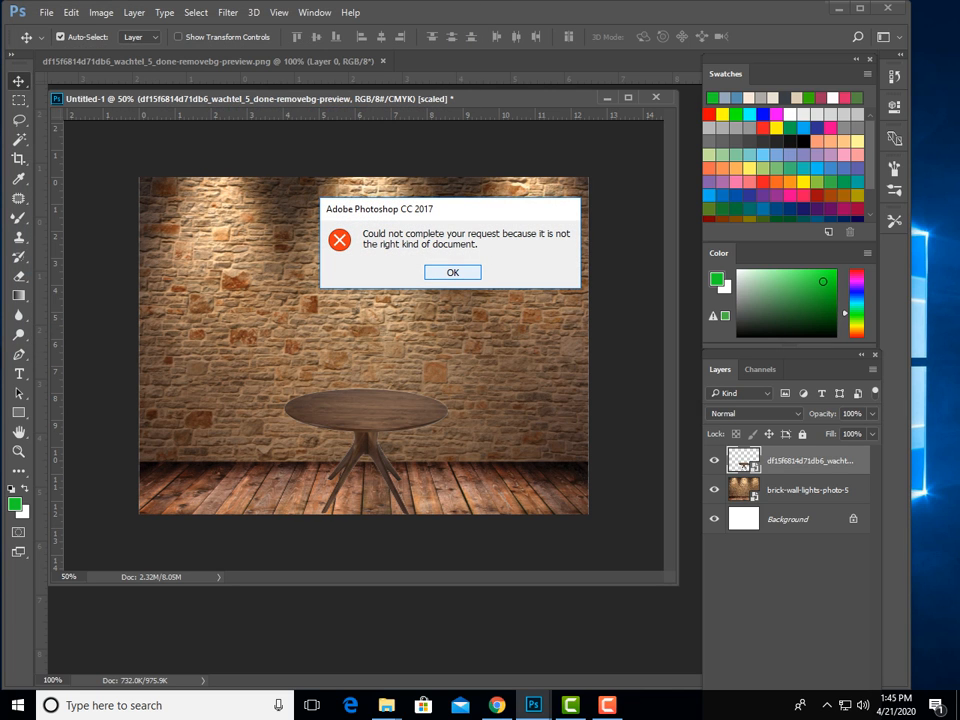
key("Return")
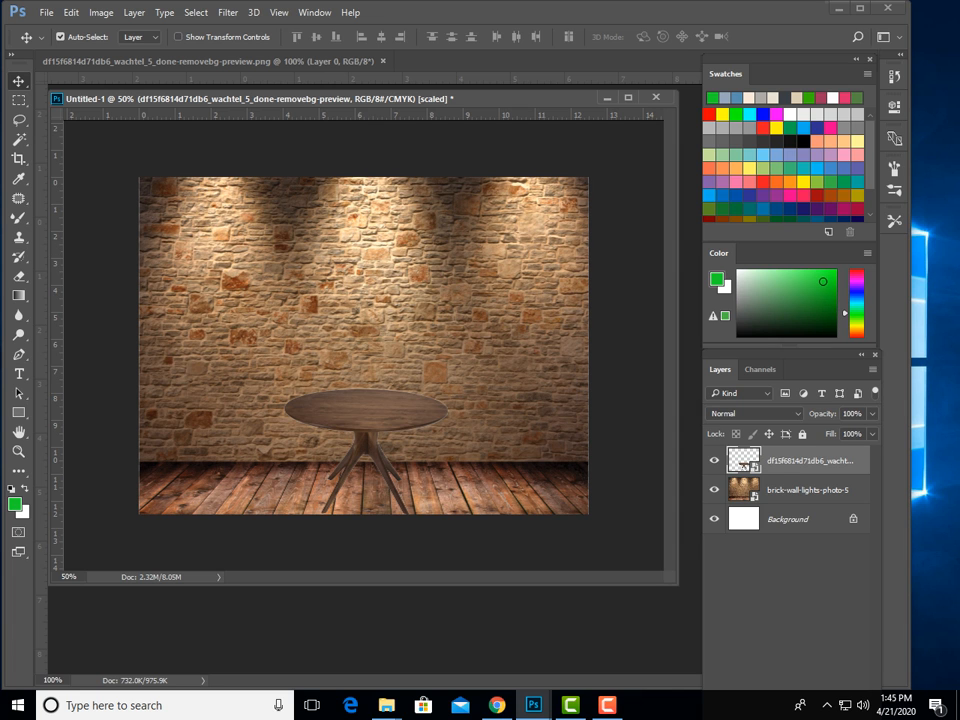
Open the monitor image 223V7QSB_00-IMS-en_PK from the mockup1 folder in a Chrome tab
left_click(386, 705)
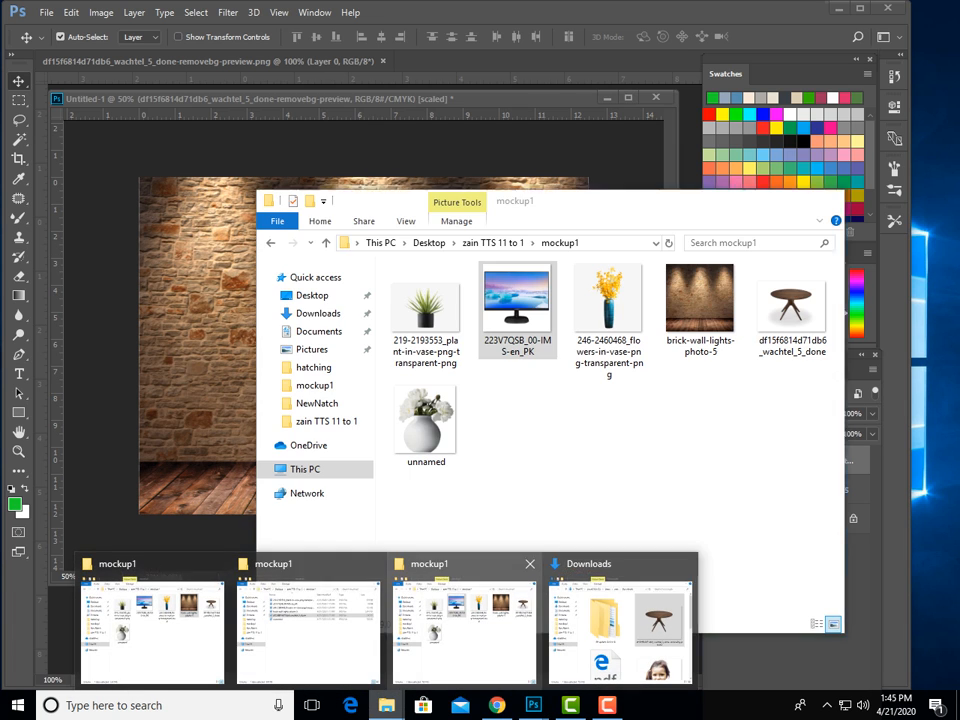
left_click(462, 625)
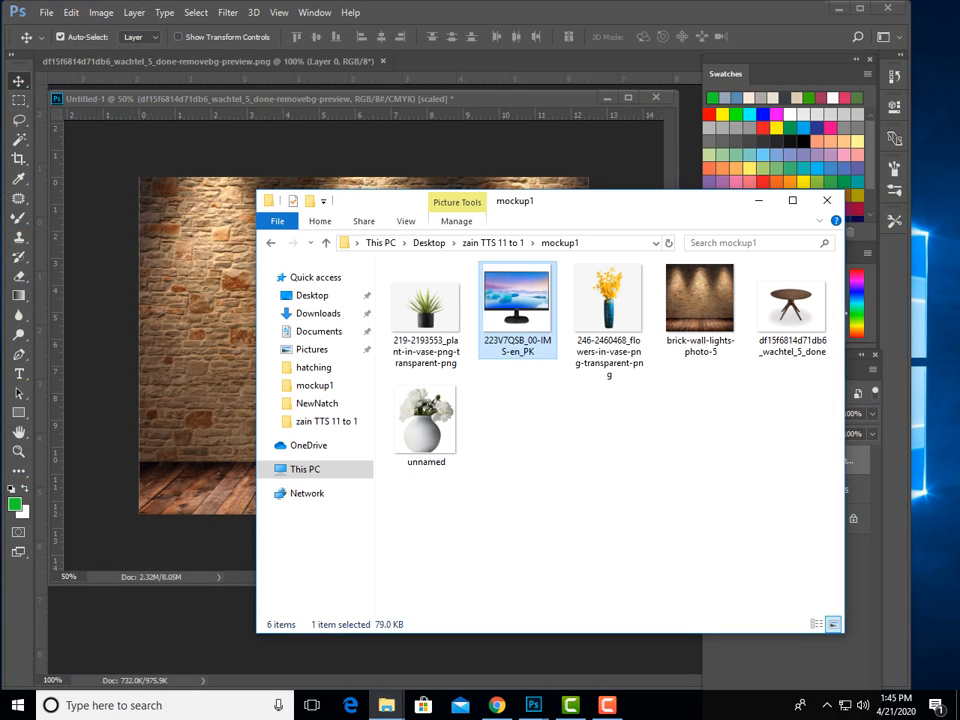
right_click(527, 310)
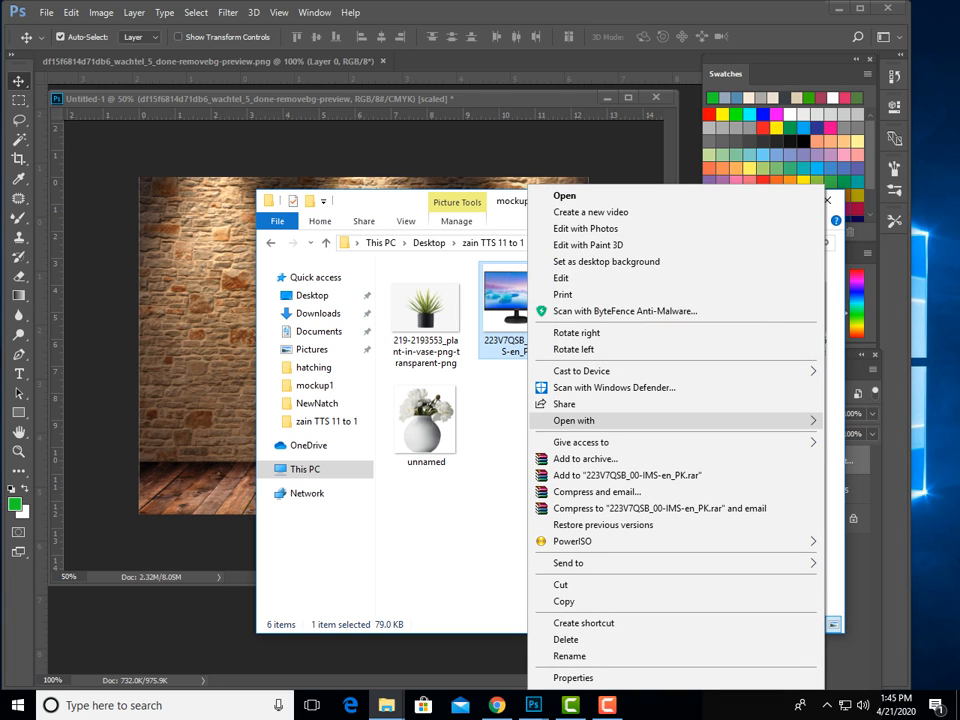
mouse_move(600, 420)
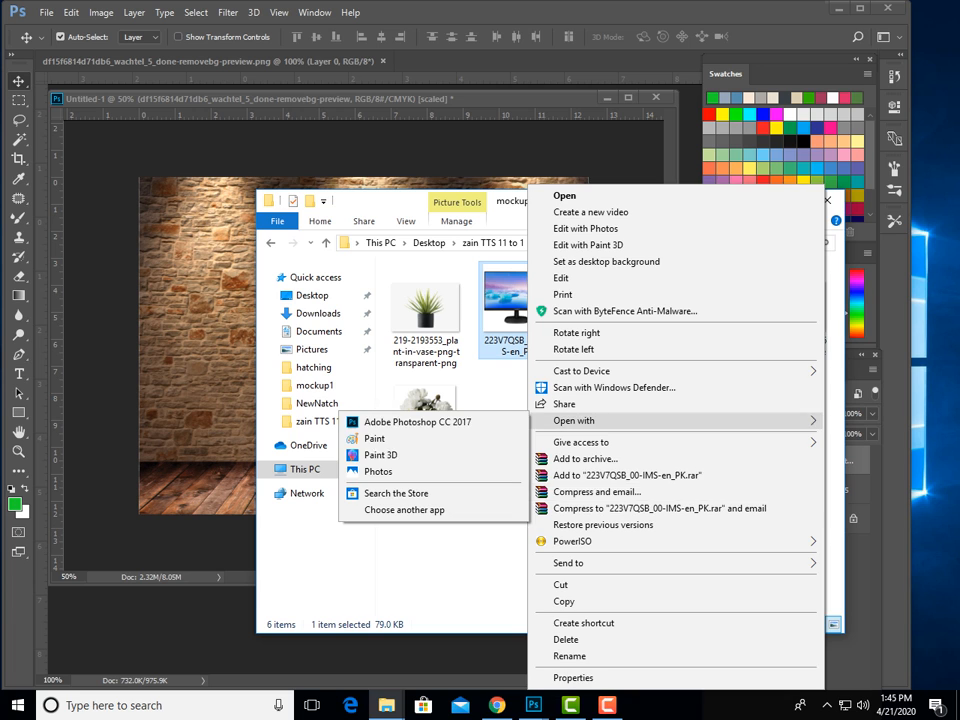
left_click(478, 394)
left_click_drag(518, 305, 729, 131)
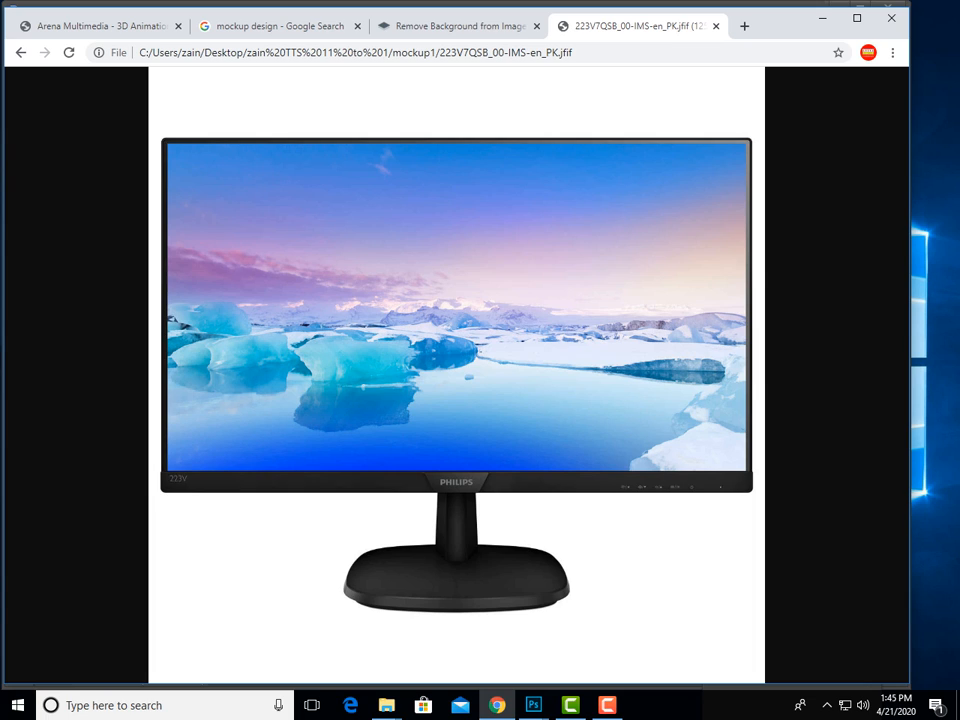
Copy the monitor image in Chrome and switch back to the Untitled-1 scene in Photoshop
right_click(498, 191)
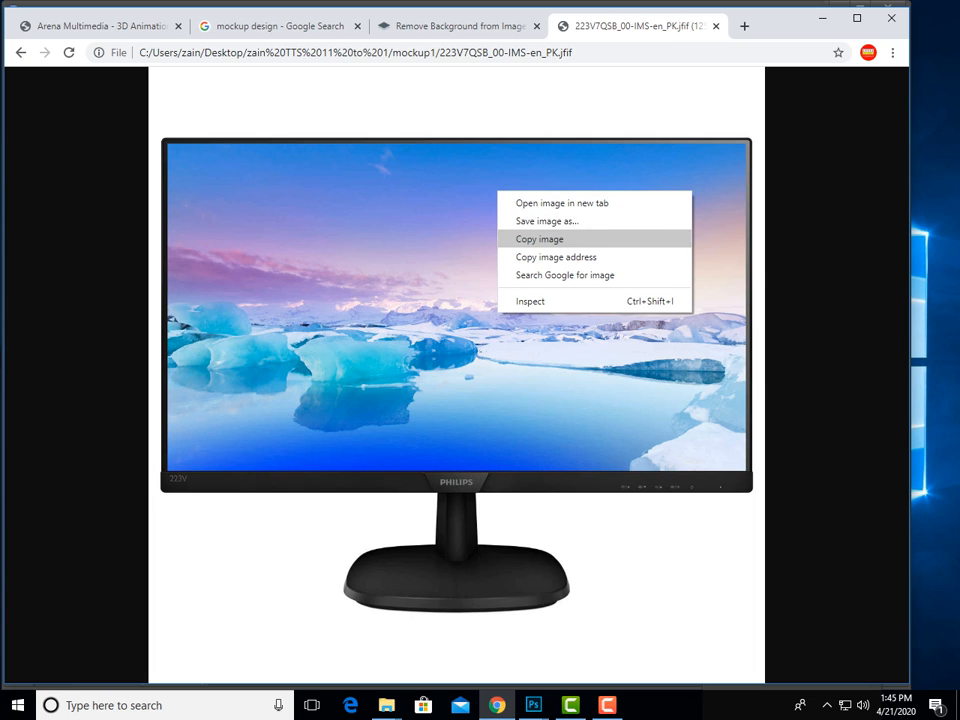
double_click(540, 239)
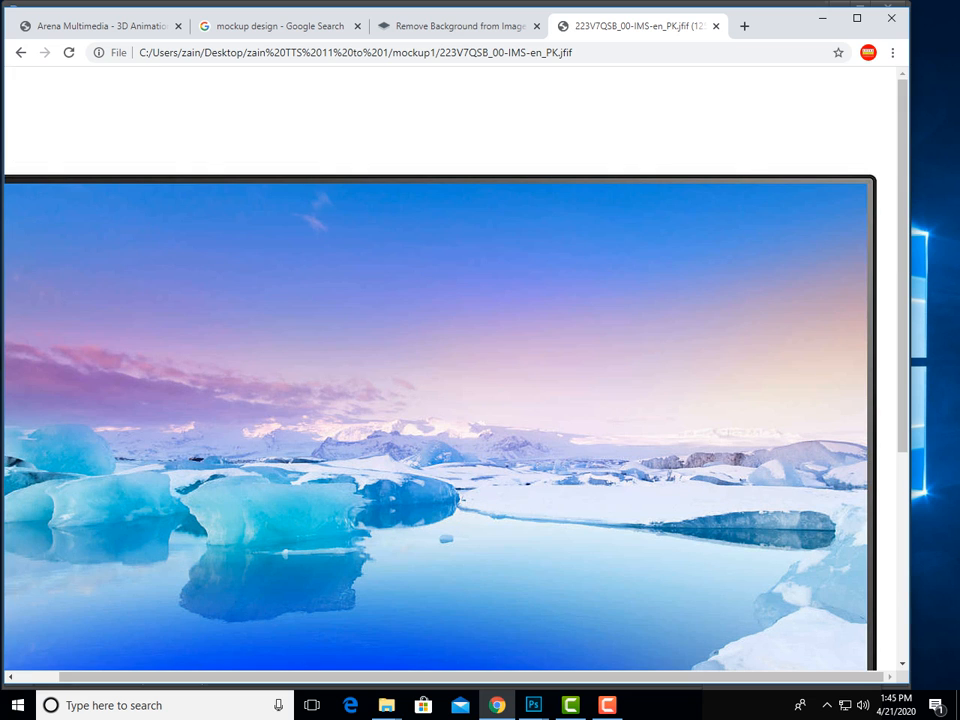
right_click(553, 122)
left_click(600, 167)
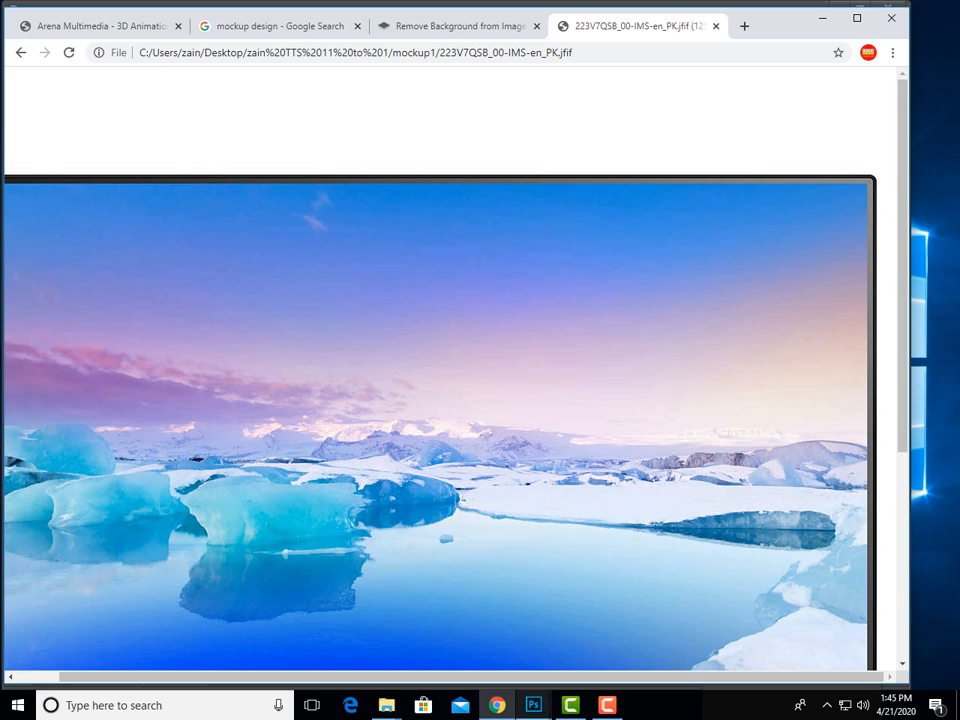
mouse_move(533, 705)
left_click(613, 635)
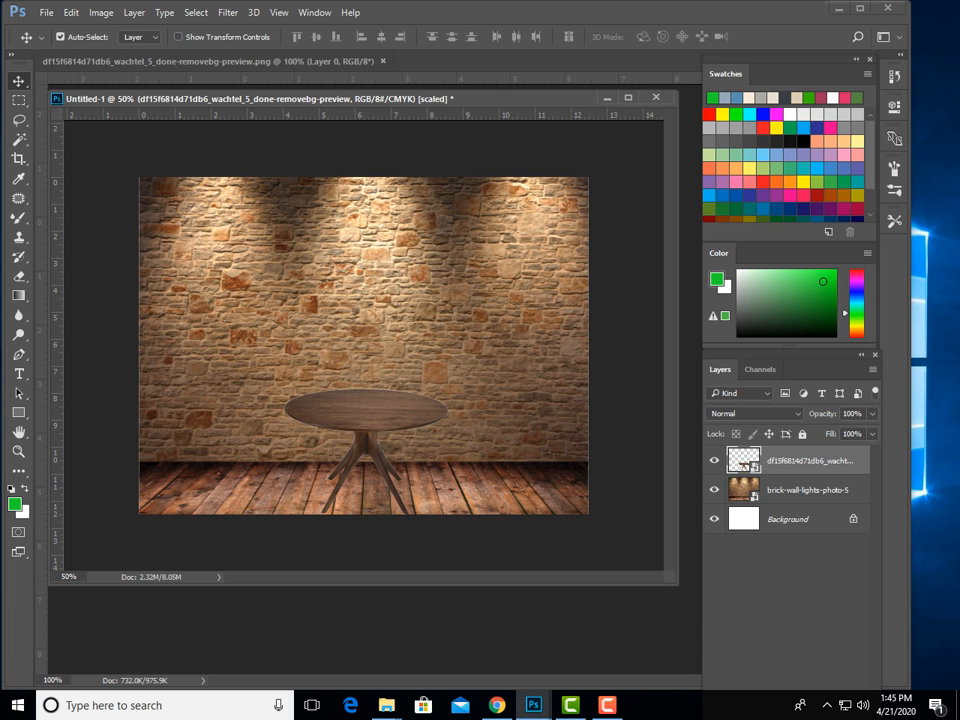
left_click(46, 12)
left_click(60, 28)
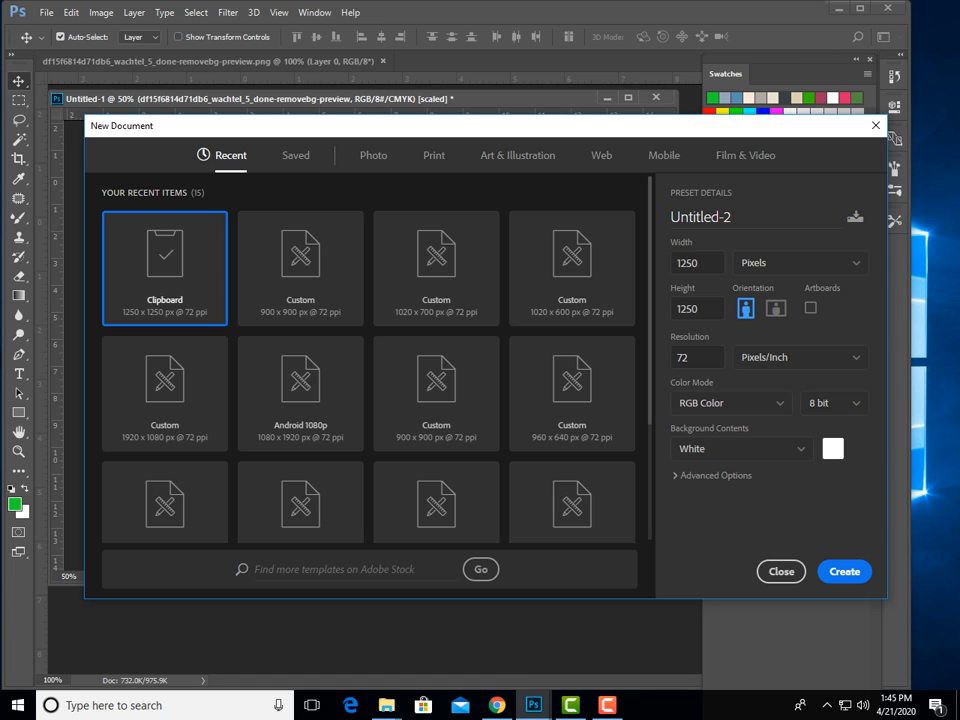
key("Escape")
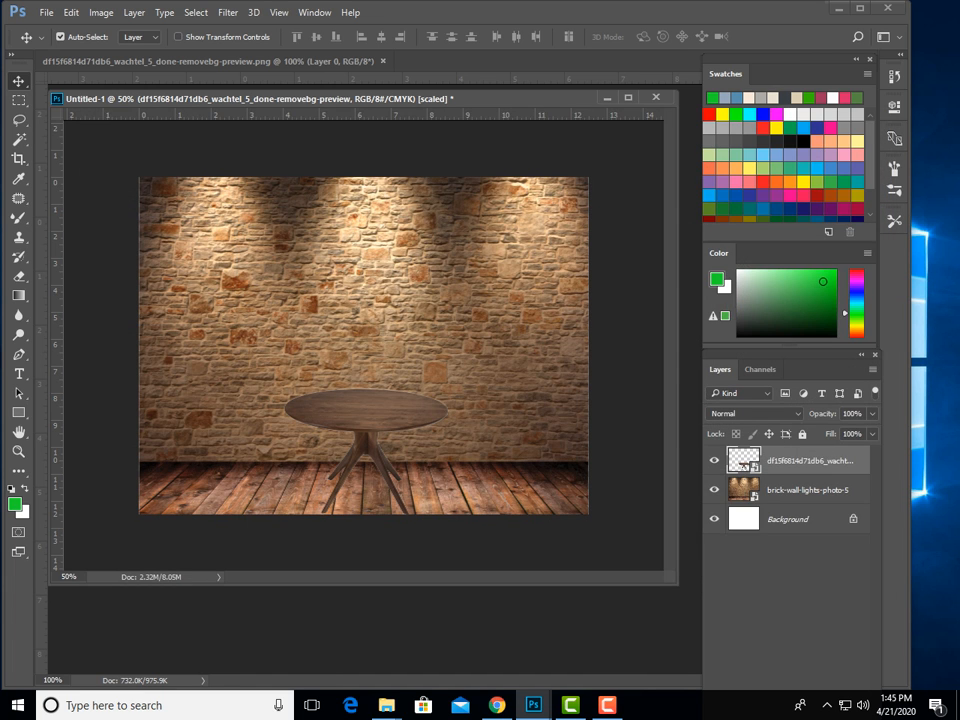
Paste the copied monitor image into a new 1250 x 1250 px, 72 ppi RGB document and select its Background layer
left_click(45, 12)
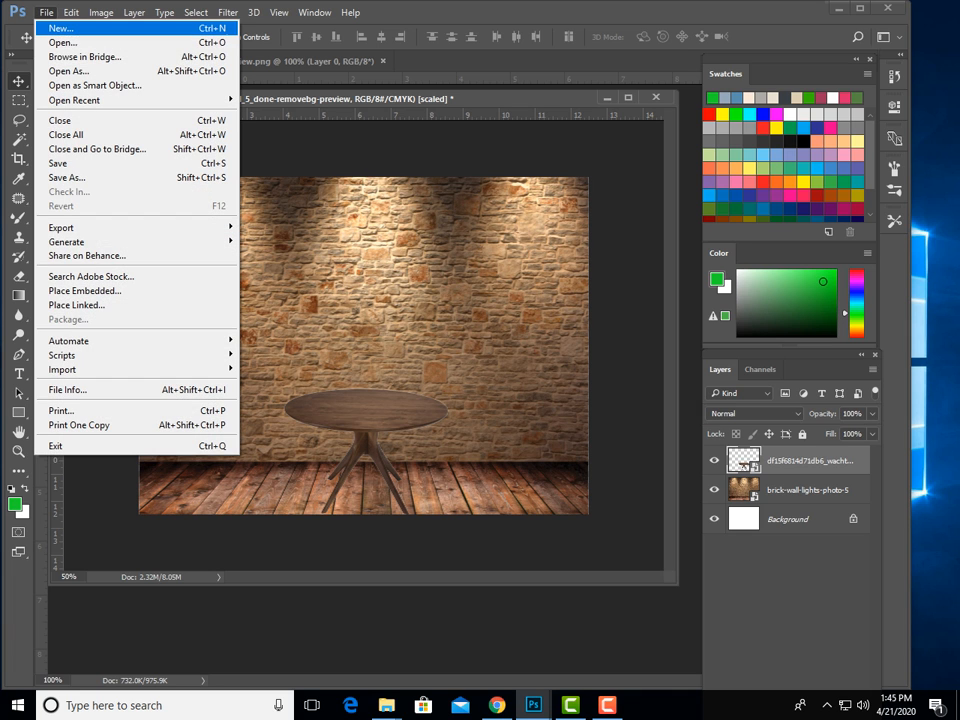
left_click(47, 28)
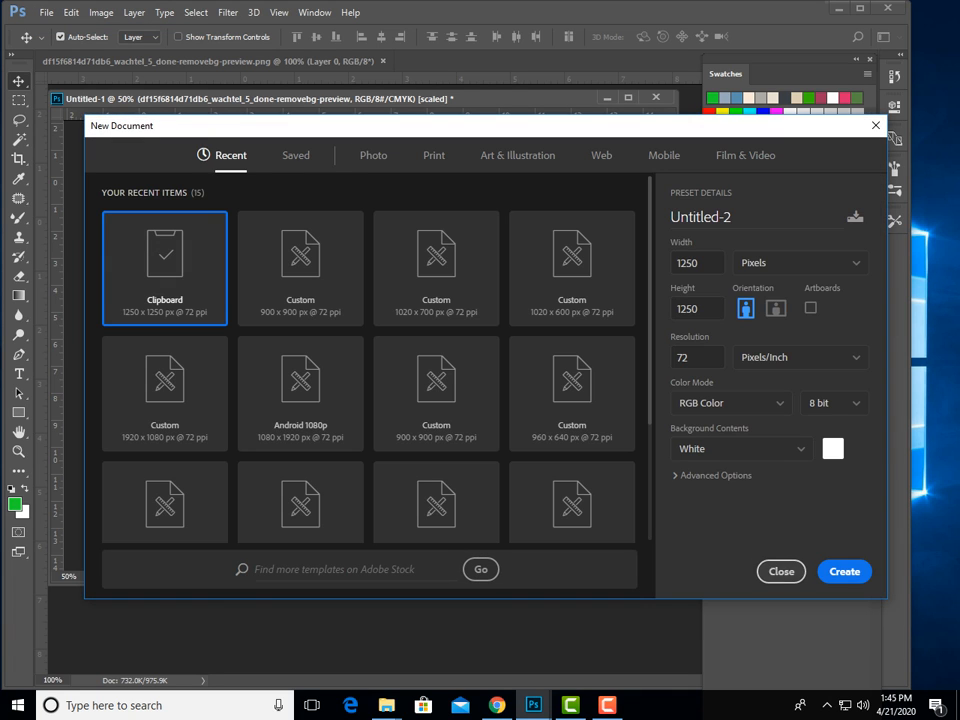
key("Return")
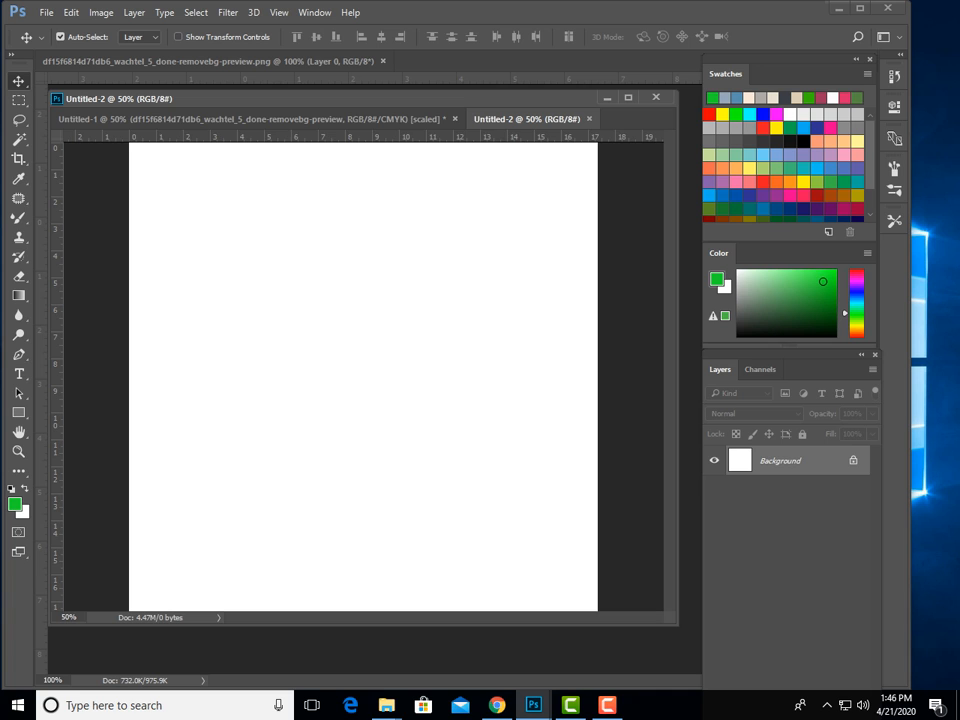
key("ctrl+v")
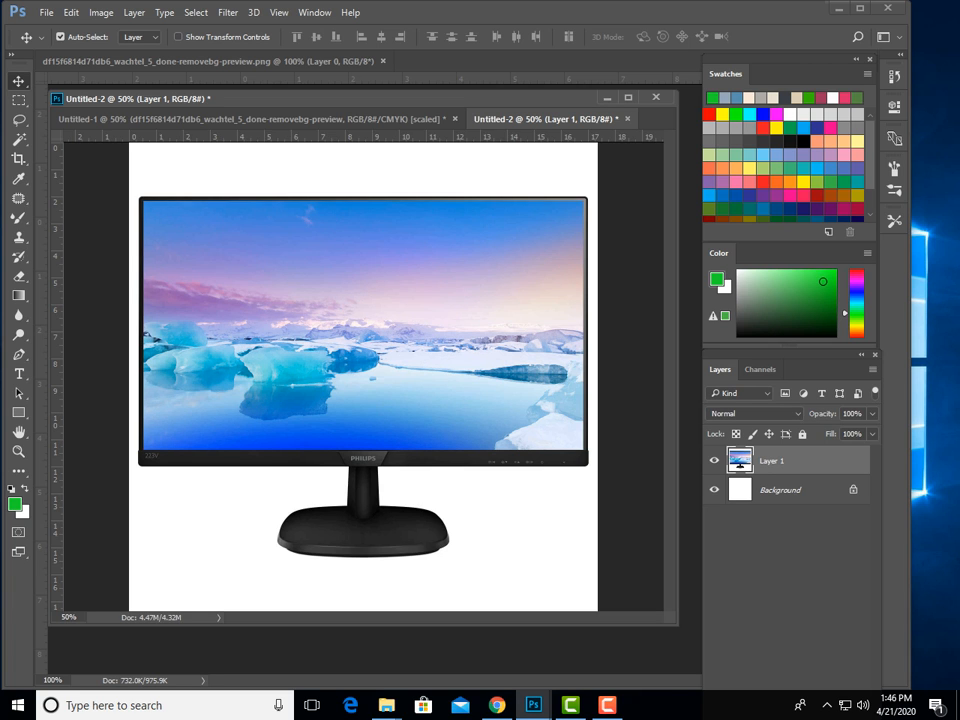
left_click(780, 490)
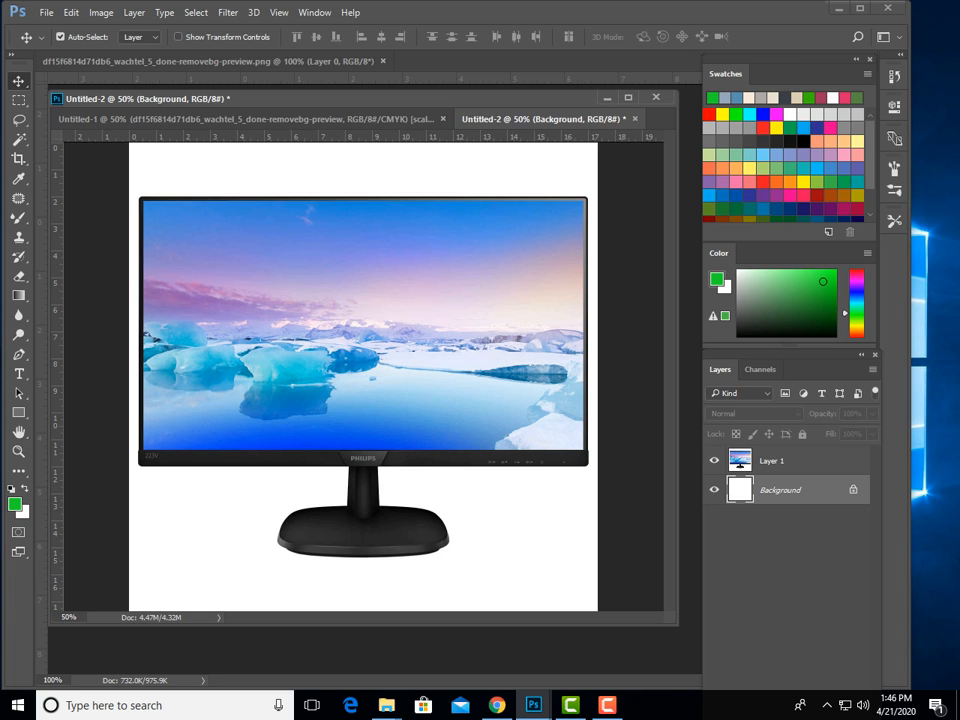
Hide the Background layer, remove the white surroundings of the monitor on Layer 1 with the Magic Wand, and clear the selection
left_click(714, 490)
key("w")
key("ctrl+a")
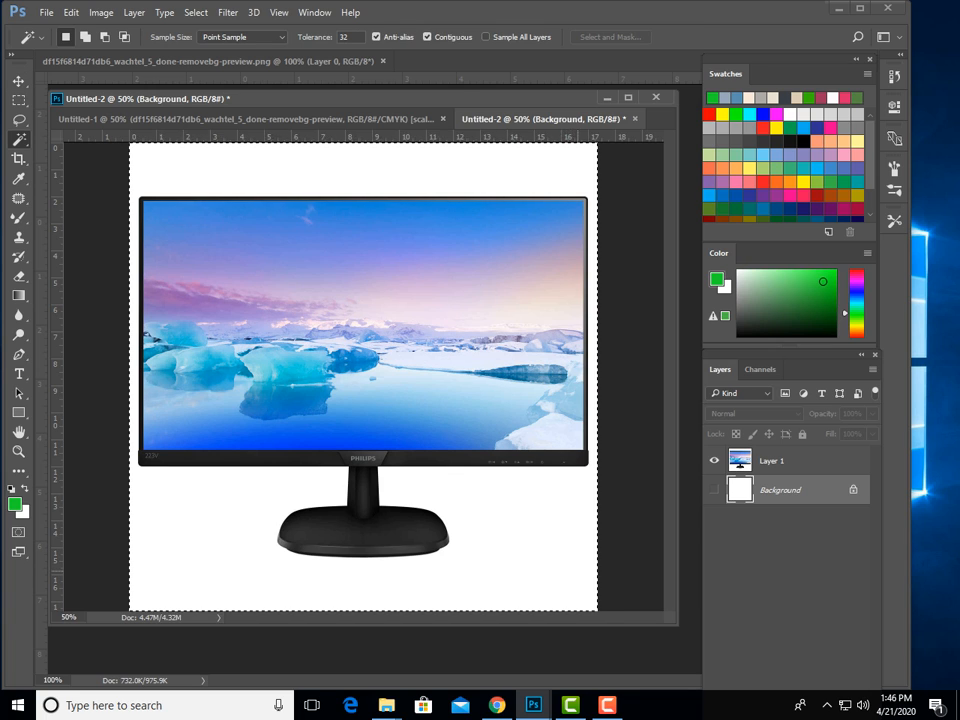
left_click(780, 460)
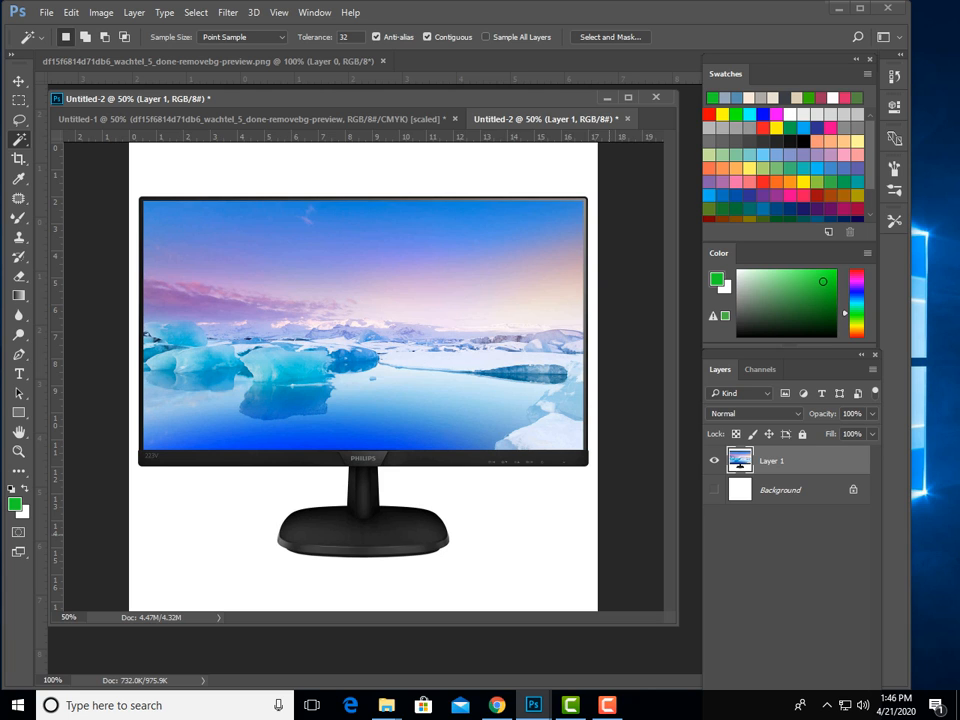
left_click(547, 515)
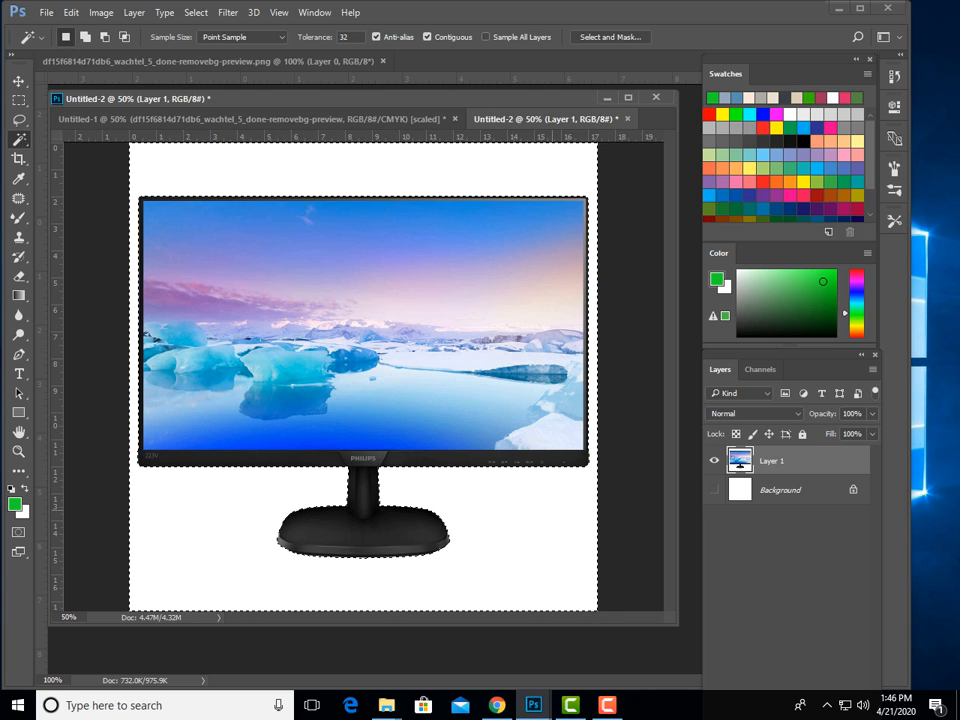
key("Delete")
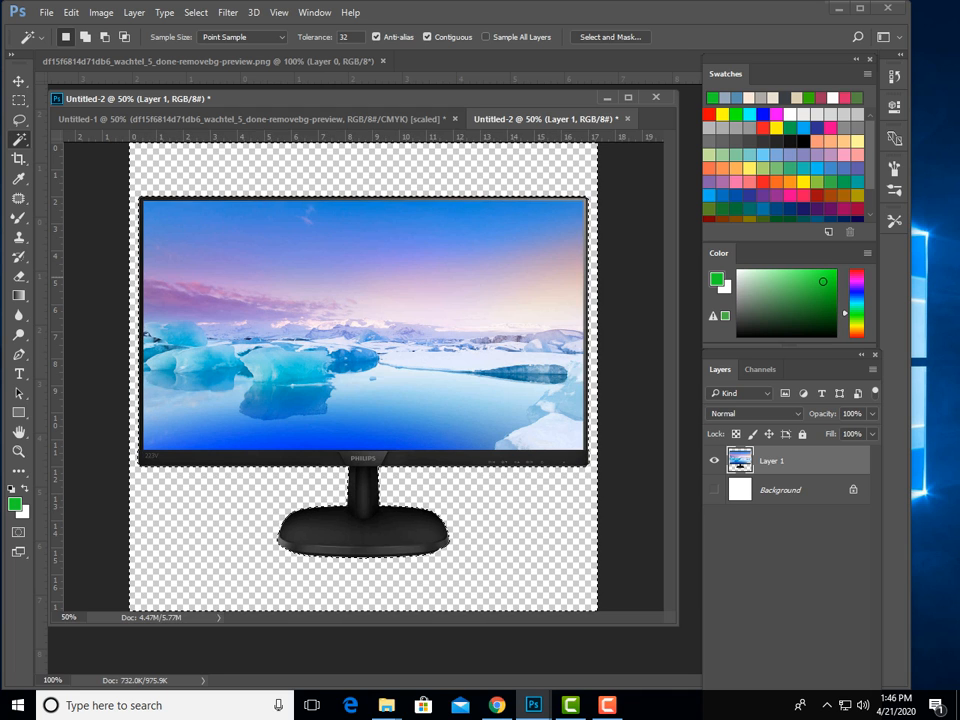
left_click(780, 490)
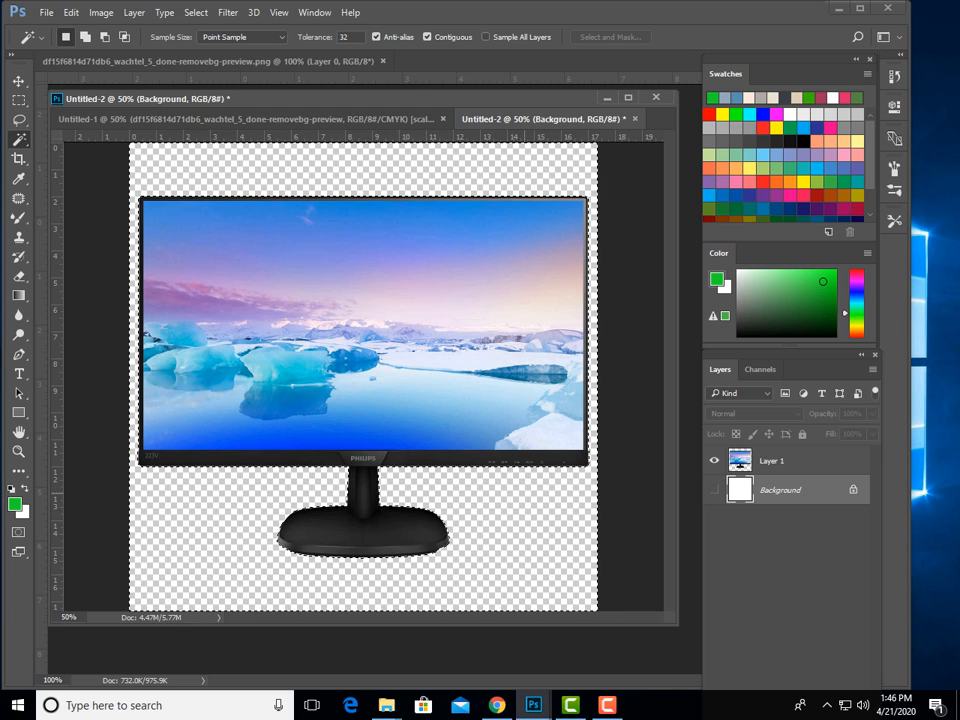
key("ctrl+d")
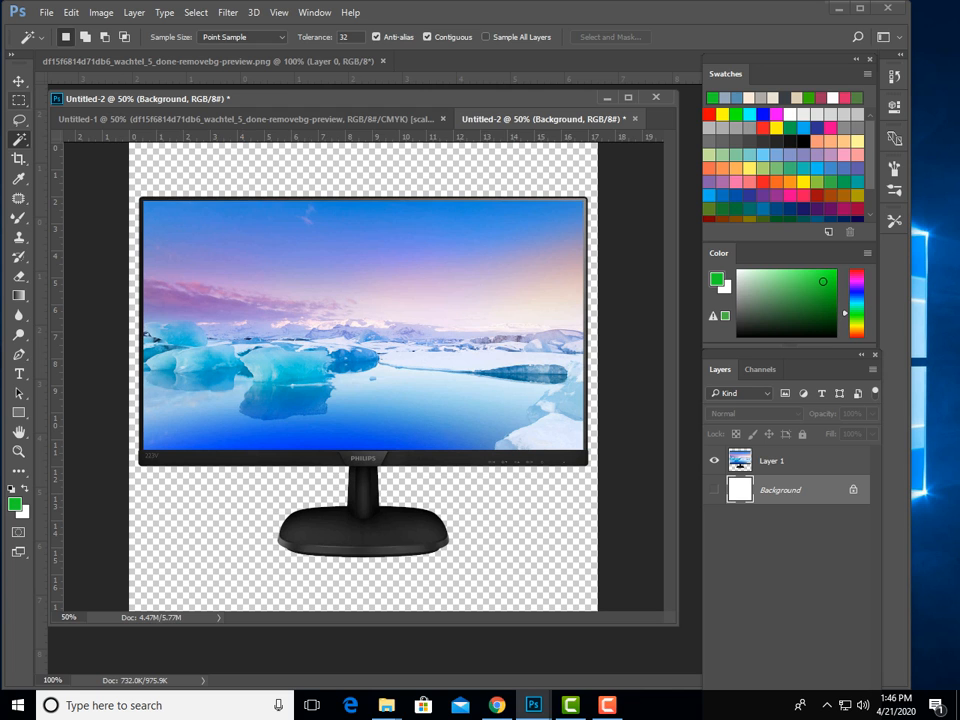
Separate the Untitled-2 document into its own window and move the cut-out monitor from it into the Untitled-1 scene
left_click(18, 81)
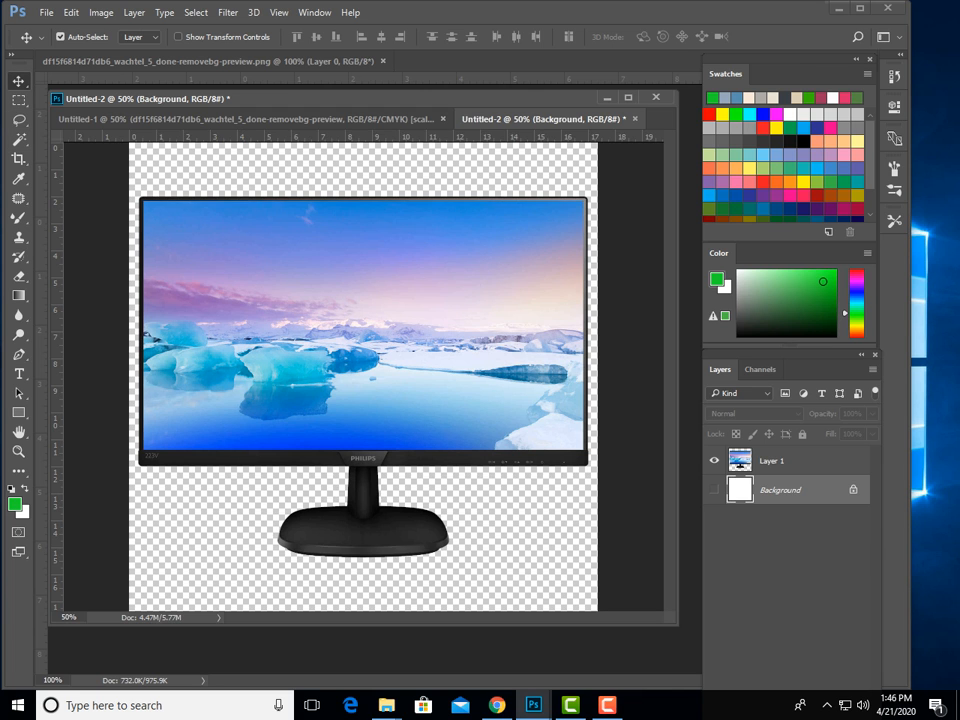
left_click_drag(540, 119, 539, 231)
left_click_drag(597, 398, 350, 330)
left_click_drag(420, 372, 281, 286)
left_click_drag(471, 350, 453, 396)
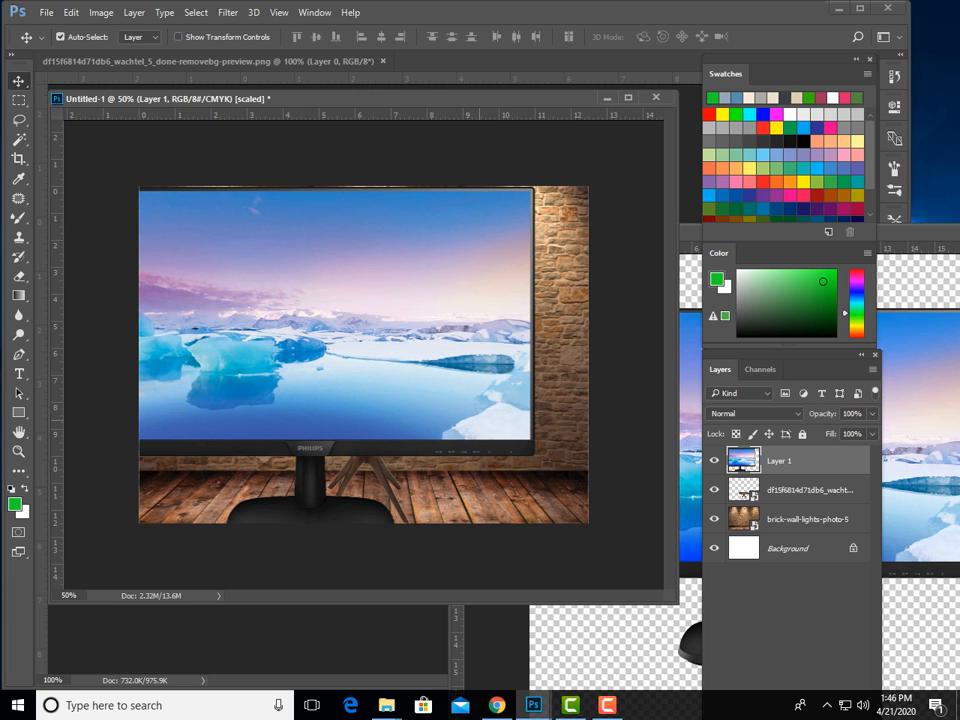
Scale the monitor down to about 40% and place it centred on the round tabletop
key("ctrl")
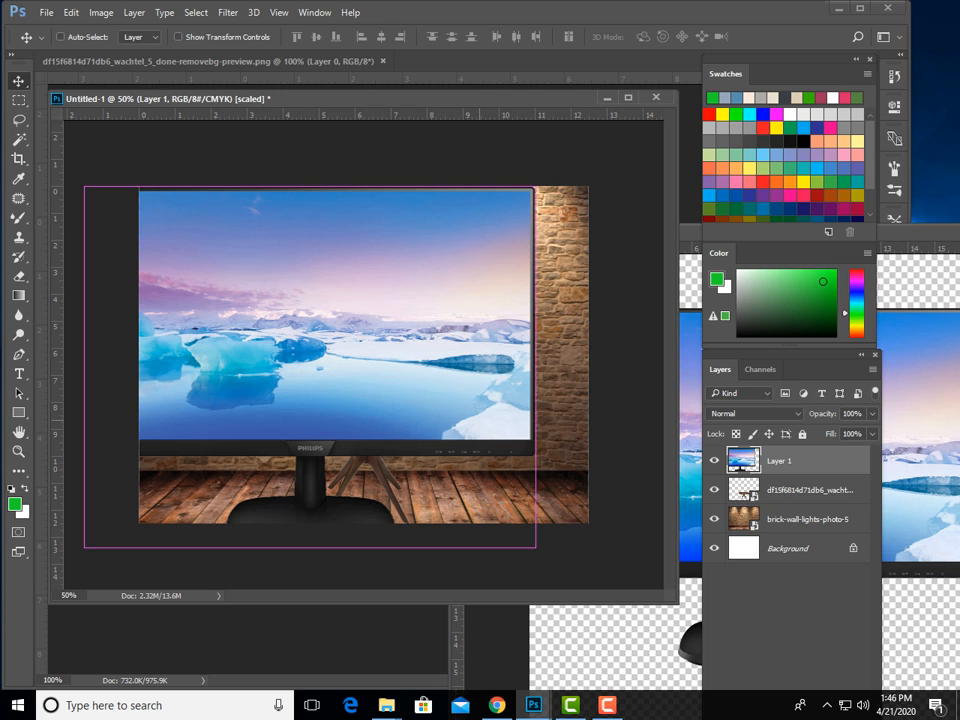
key("ctrl+t")
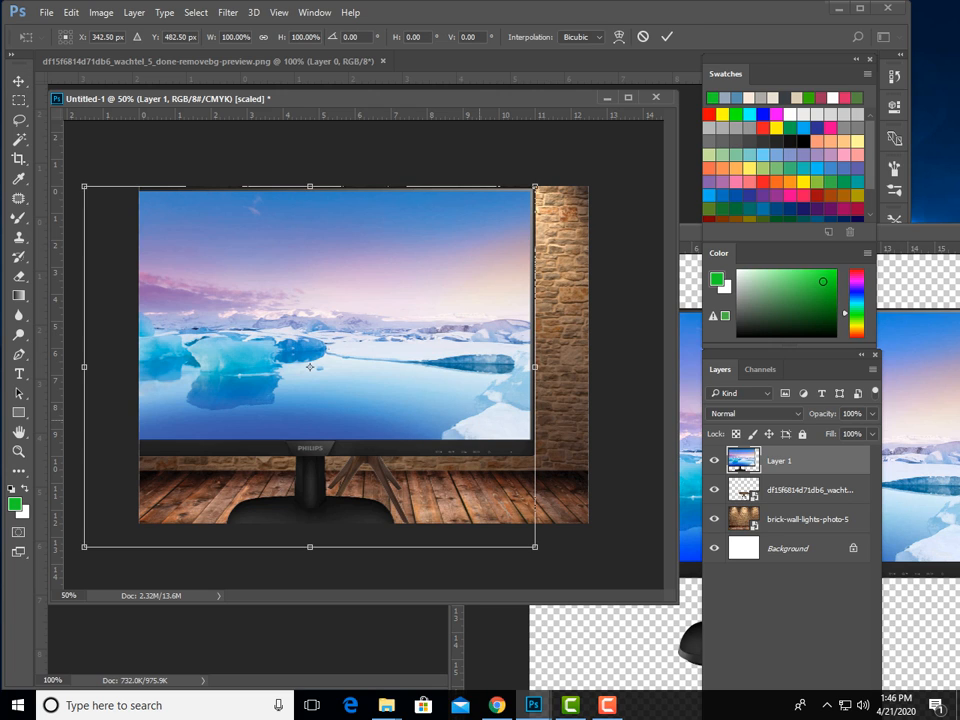
left_click_drag(535, 186, 269, 399)
left_click_drag(177, 473, 363, 343)
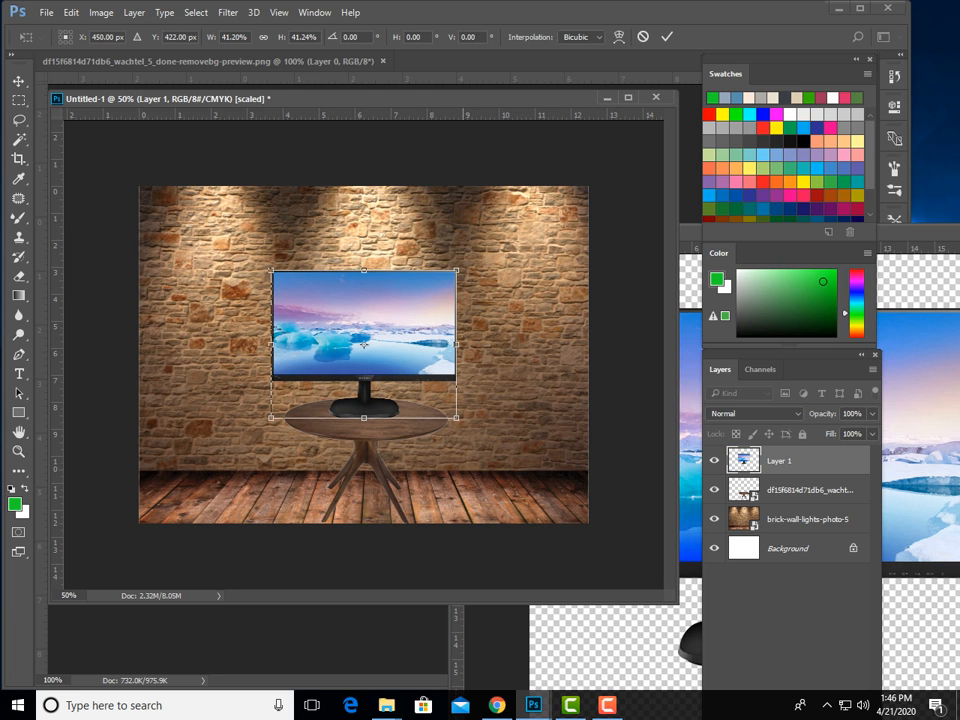
left_click_drag(456, 270, 446, 288)
key("Return")
left_click_drag(402, 322, 392, 322)
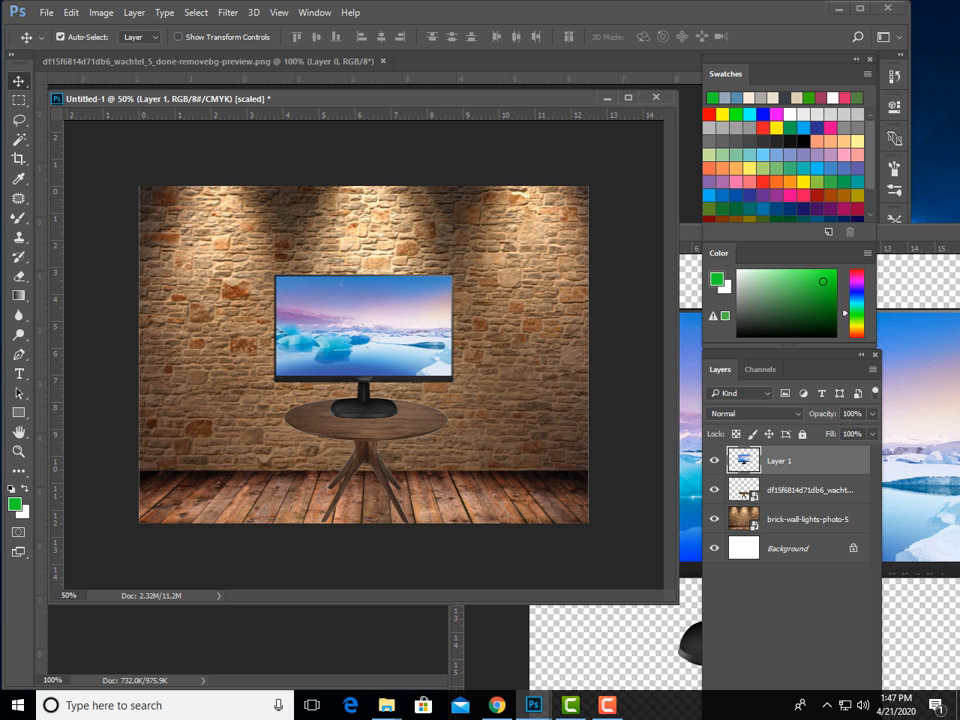
right_click(815, 461)
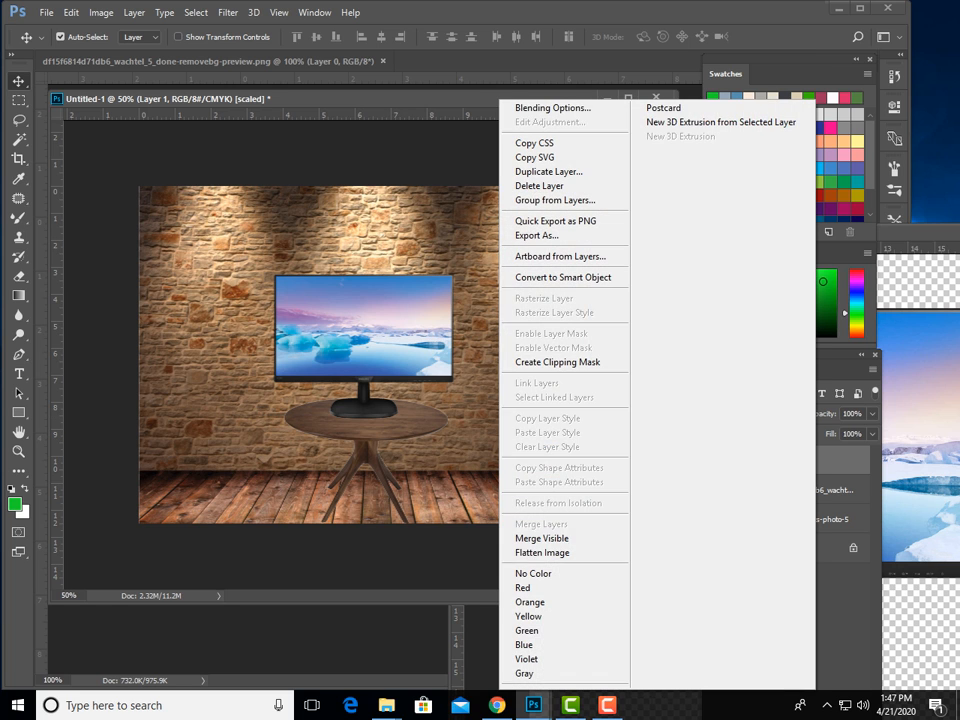
right_click(830, 461)
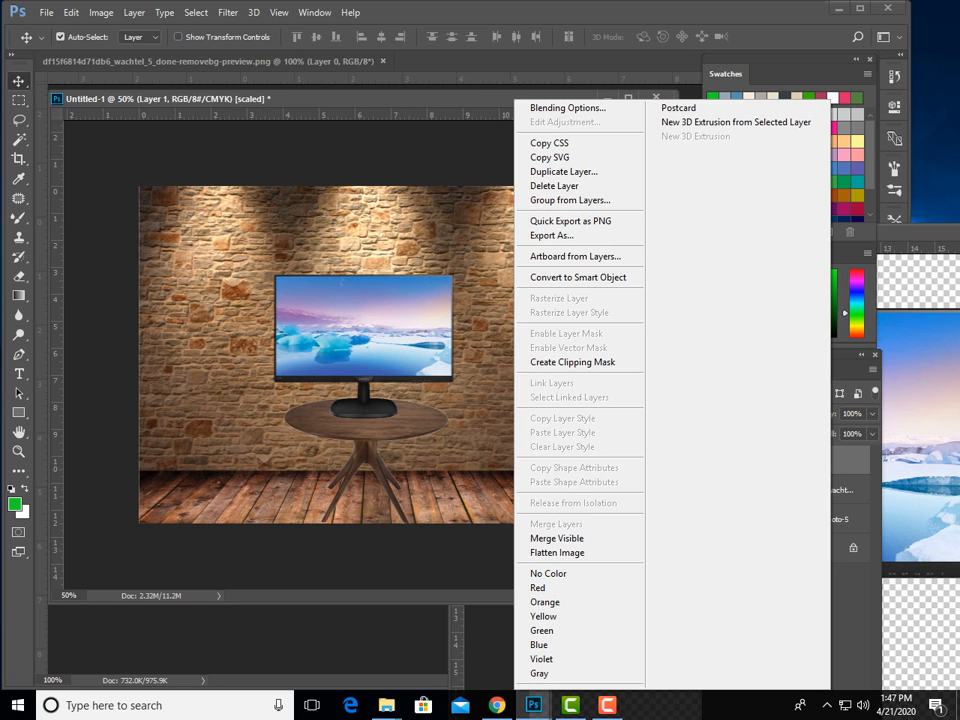
key("Escape")
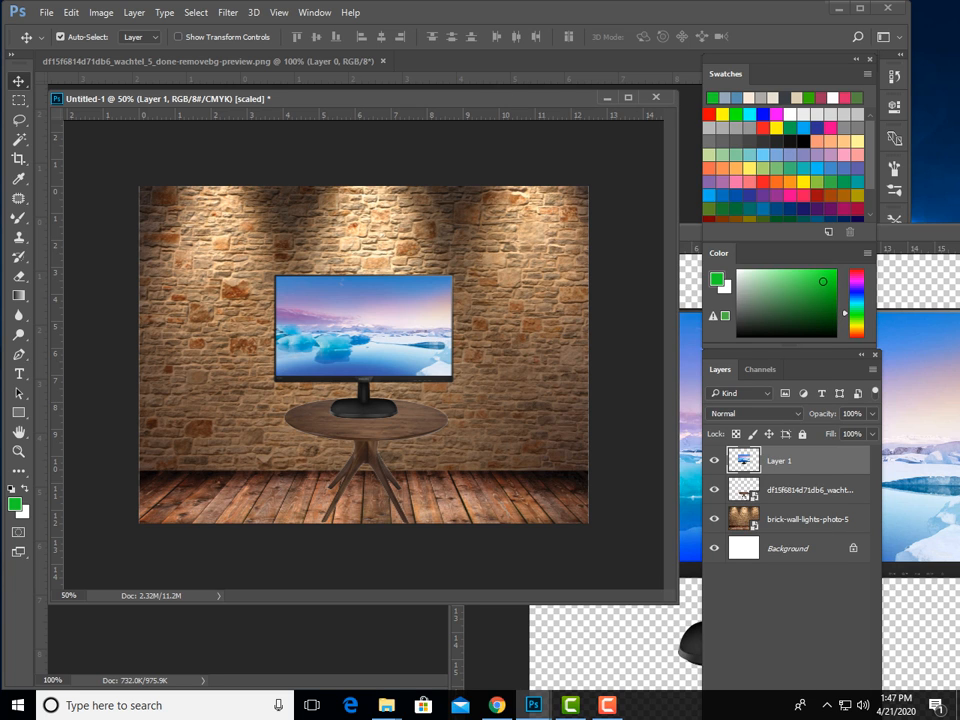
double_click(830, 461)
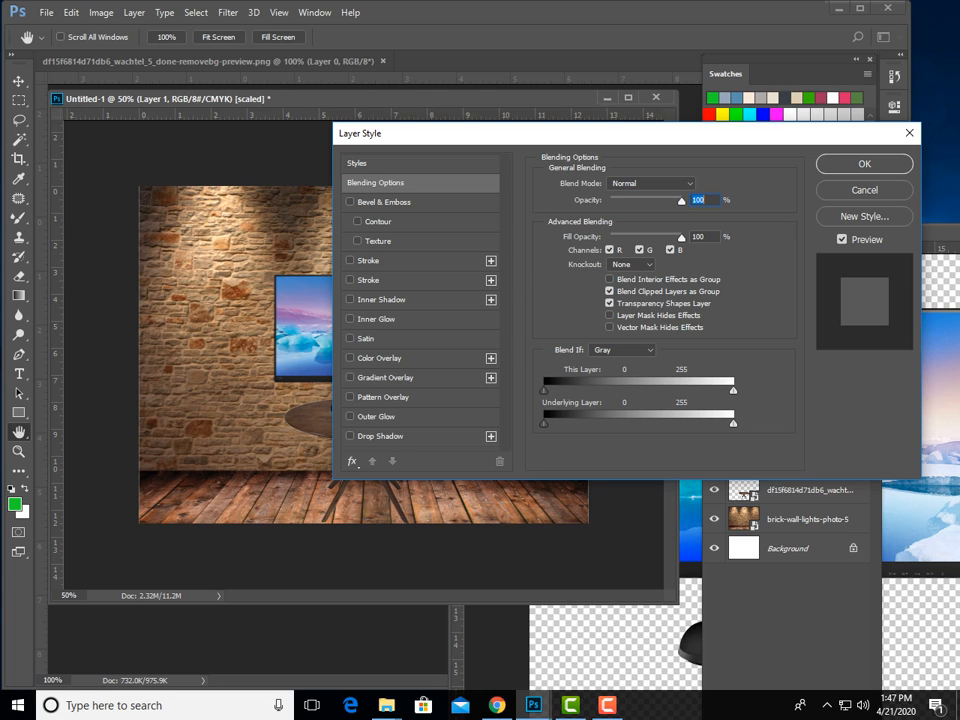
left_click(349, 436)
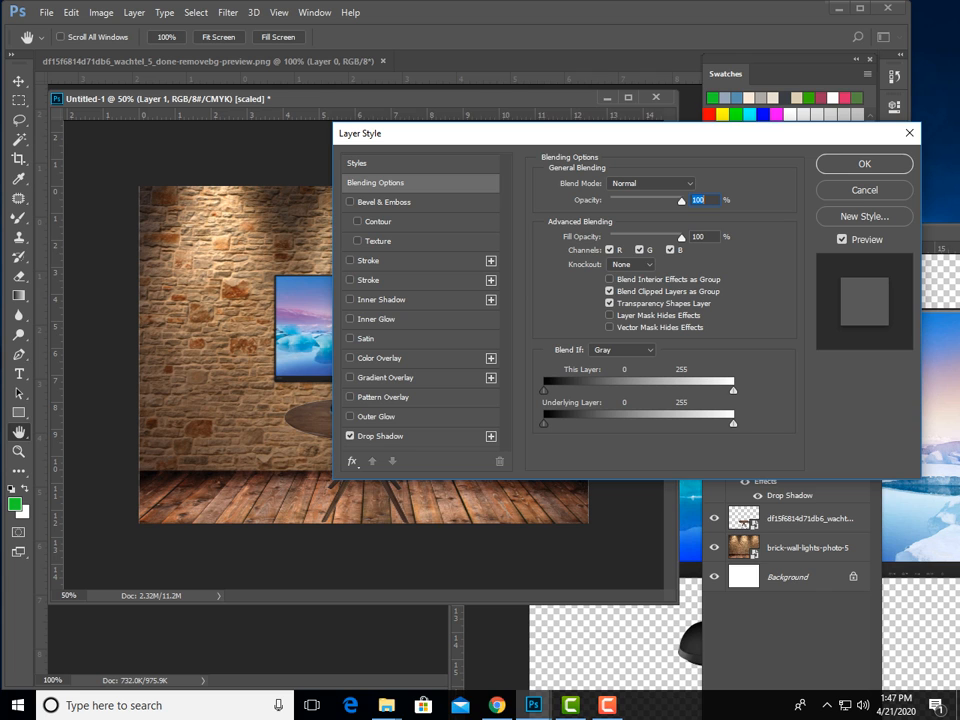
left_click_drag(470, 135, 561, 134)
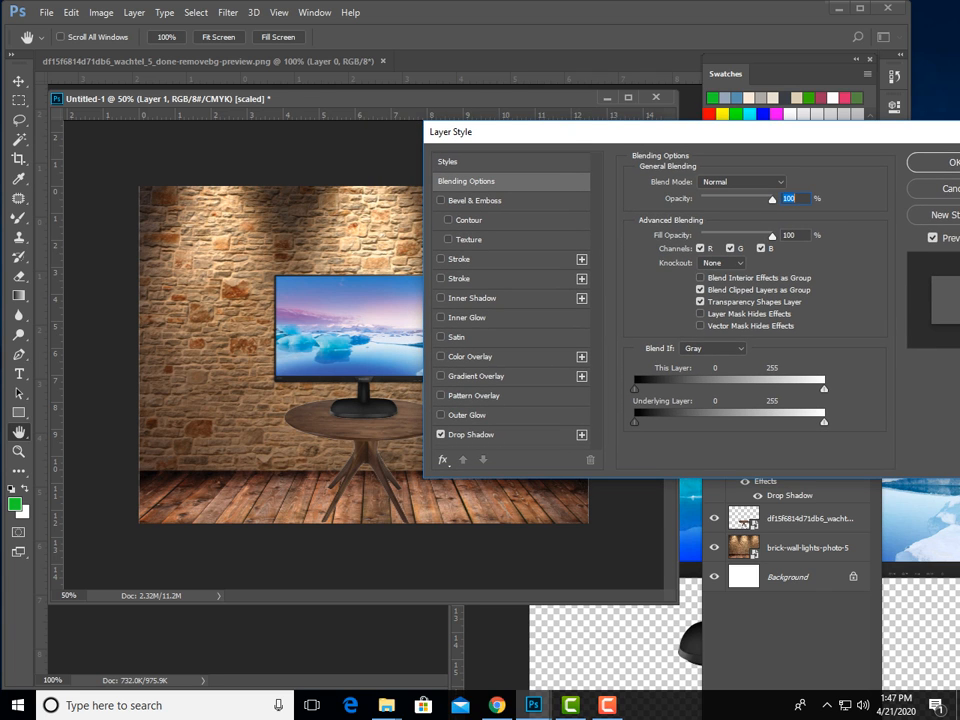
left_click_drag(820, 139, 718, 162)
left_click(853, 212)
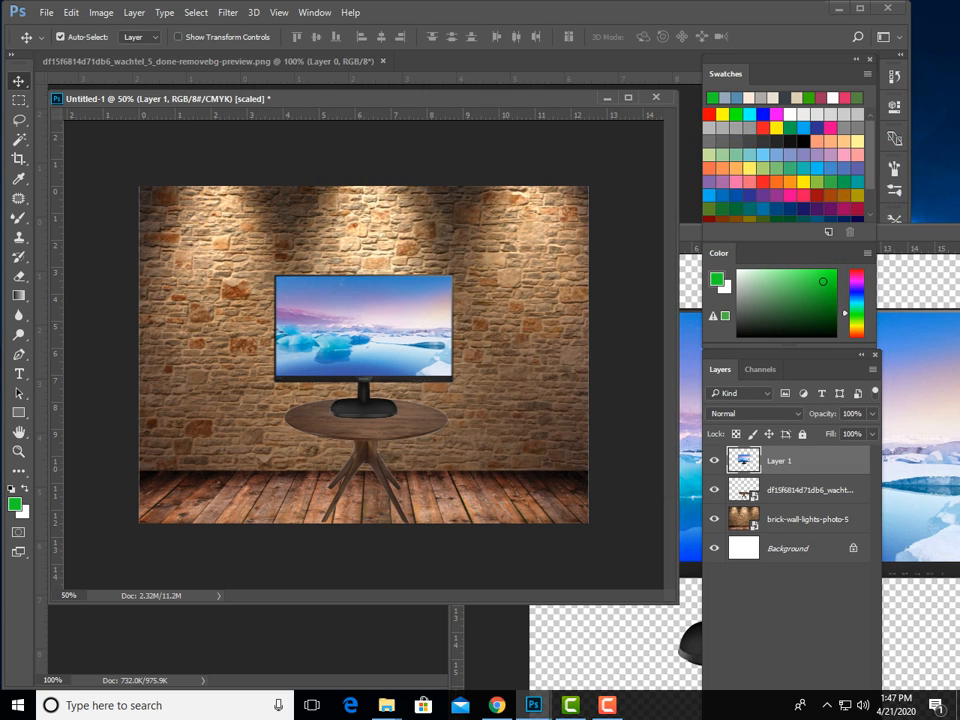
Apply a Multiply drop shadow to the monitor layer with a distance of 9 px and increased opacity and size
key("ctrl+plus")
key("ctrl+plus")
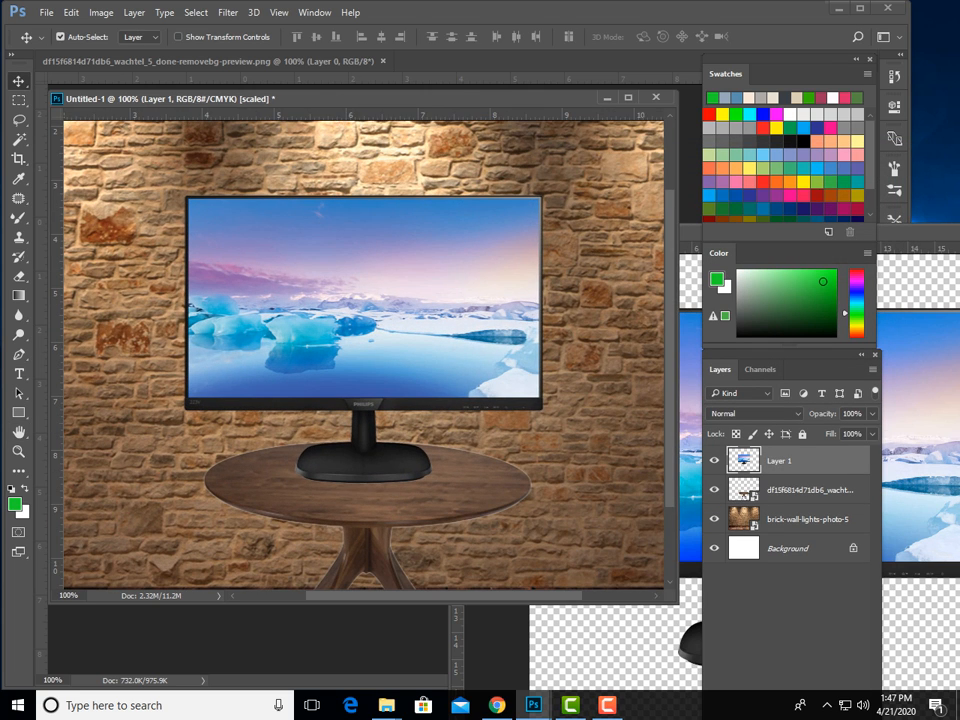
right_click(801, 461)
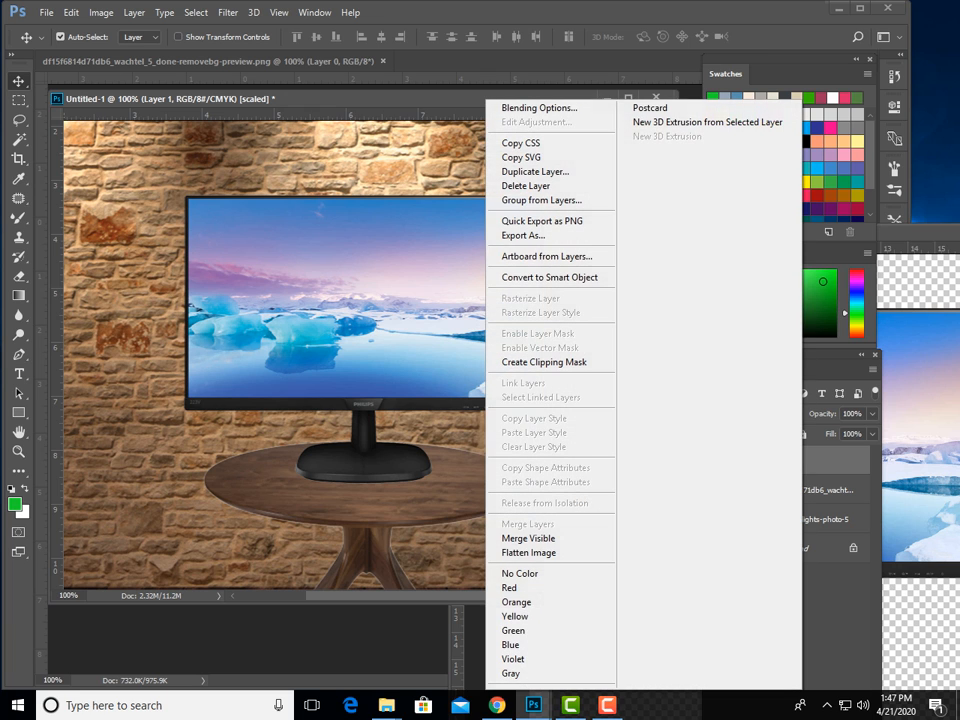
key("Escape")
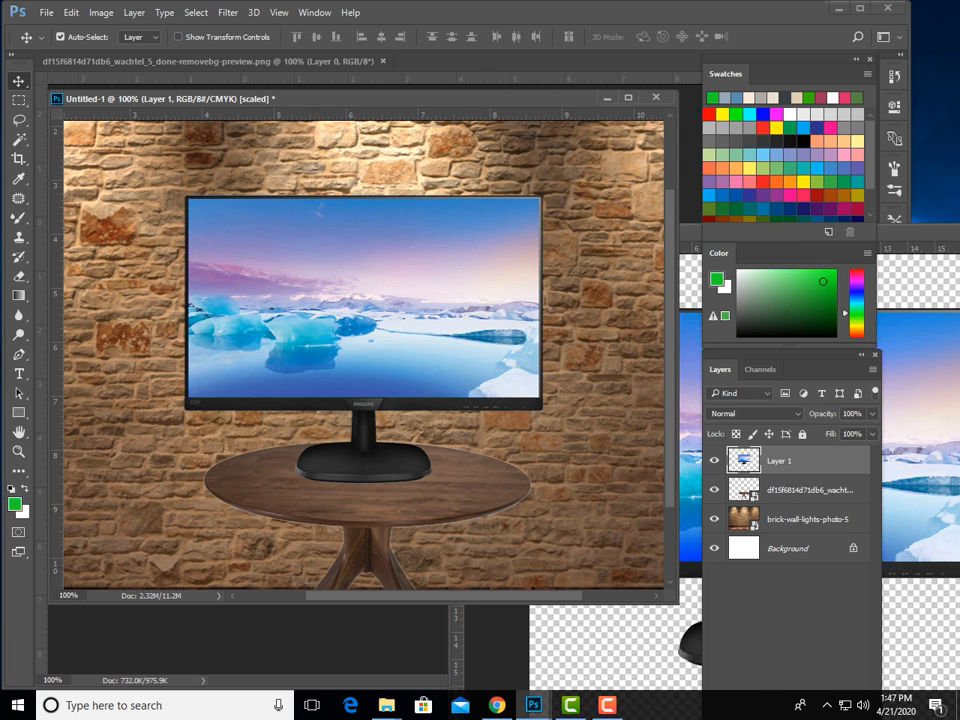
left_click(368, 458)
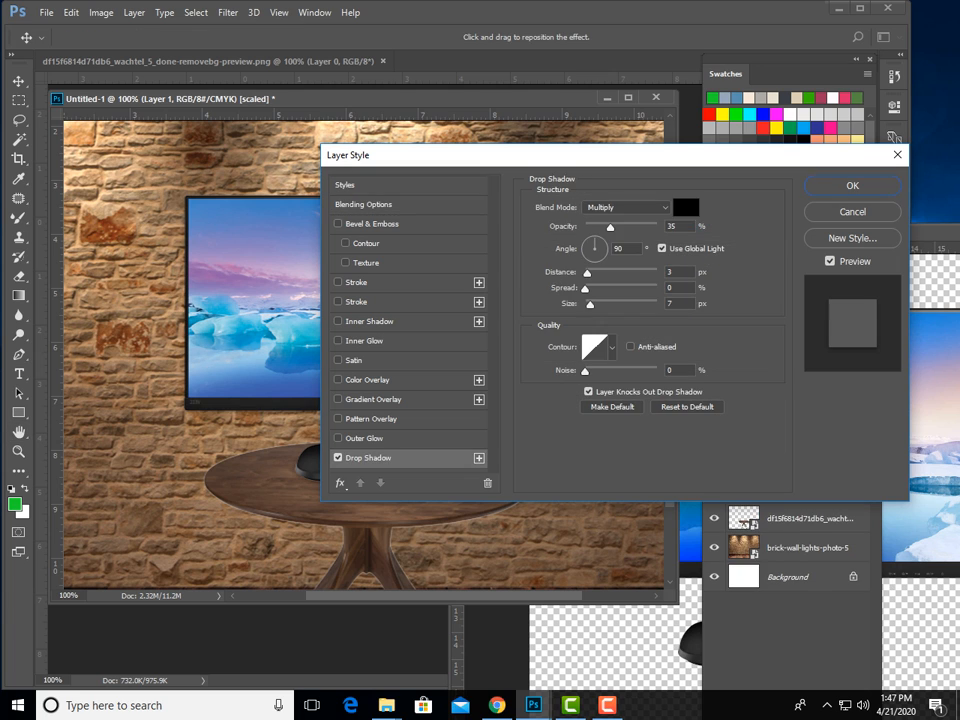
left_click_drag(470, 155, 640, 154)
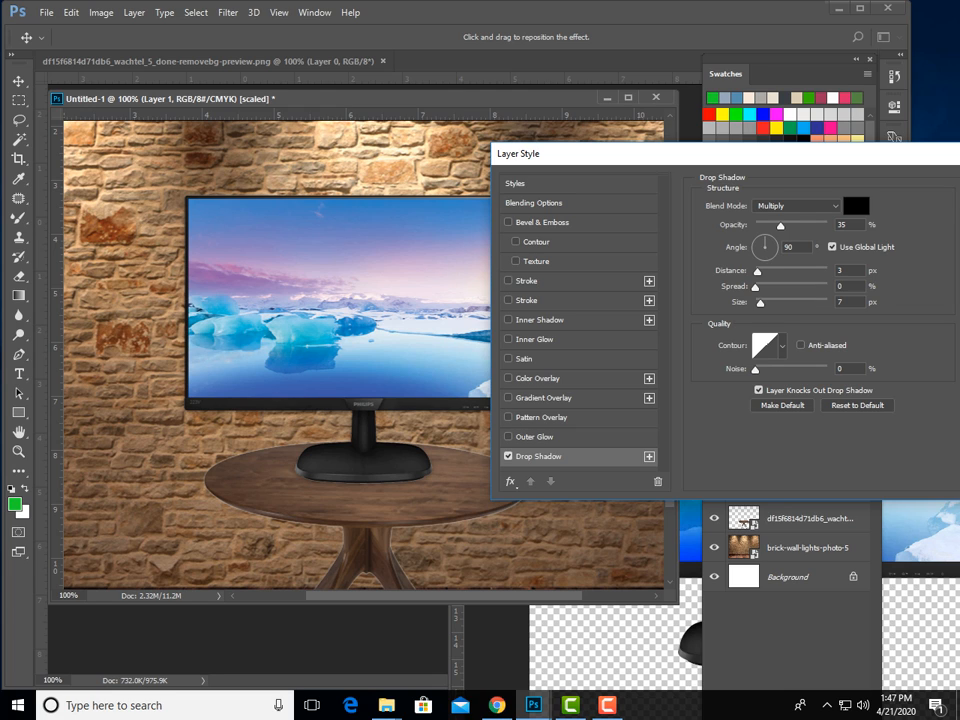
left_click_drag(757, 271, 762, 271)
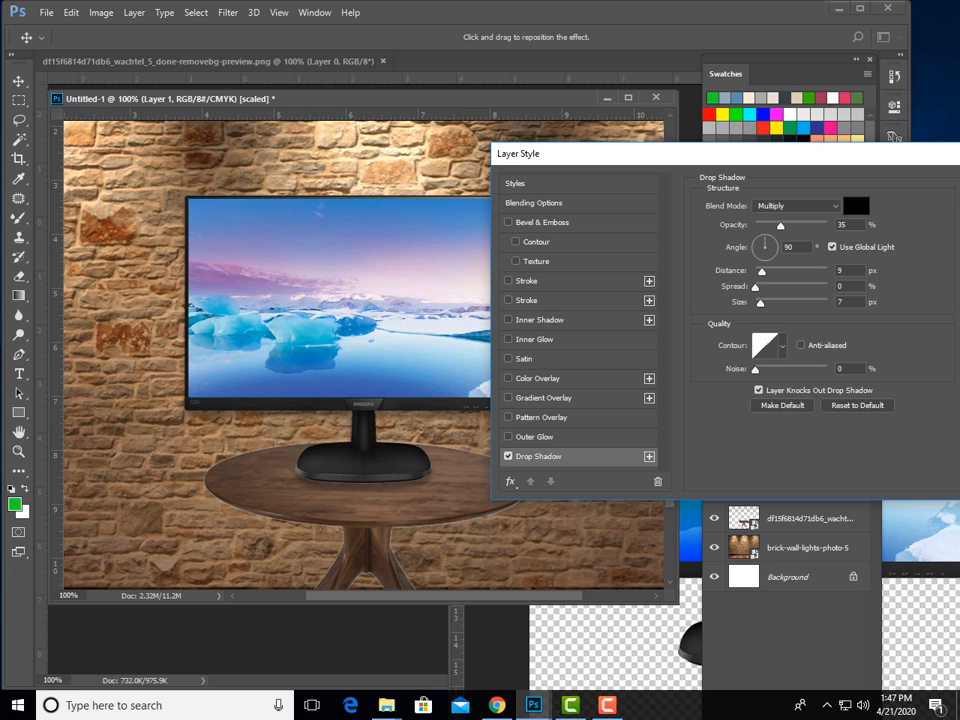
mouse_move(781, 226)
left_mouse_down()
mouse_move(760, 226)
mouse_move(789, 226)
left_mouse_up()
mouse_move(761, 287)
left_mouse_down()
mouse_move(772, 287)
mouse_move(766, 302)
left_mouse_up()
left_click_drag(732, 161, 520, 186)
left_click(809, 208)
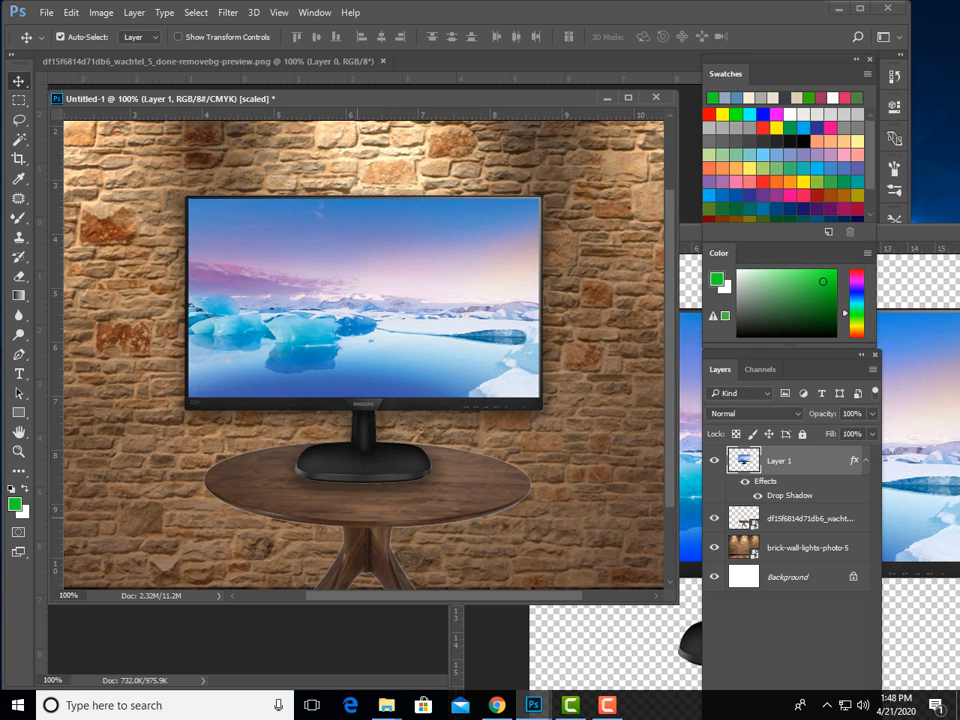
Add a new empty layer above the monitor layer for retouching the base of the stand
key("ctrl+plus")
key("ctrl+plus")
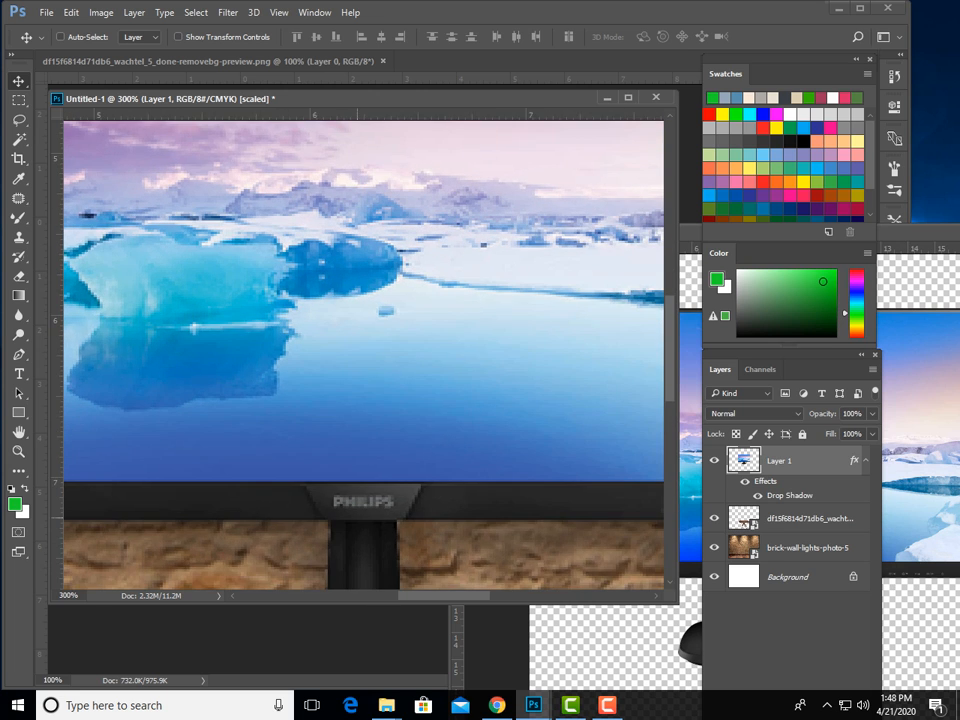
key("ctrl+plus")
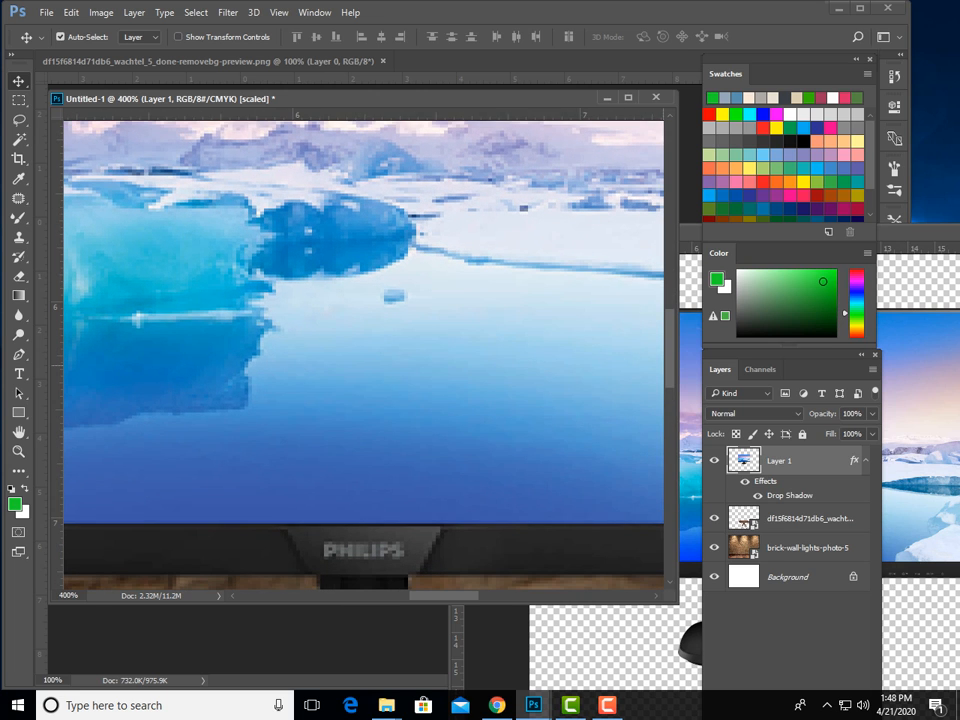
left_click_drag(660, 365, 670, 422)
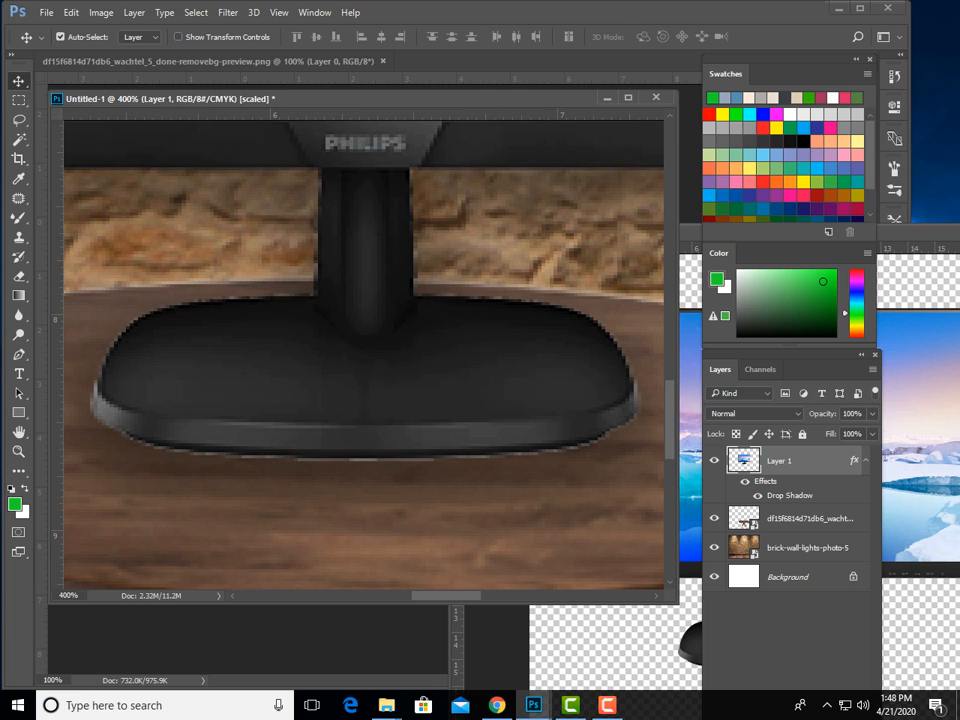
key("ctrl")
key("ctrl+shift+n")
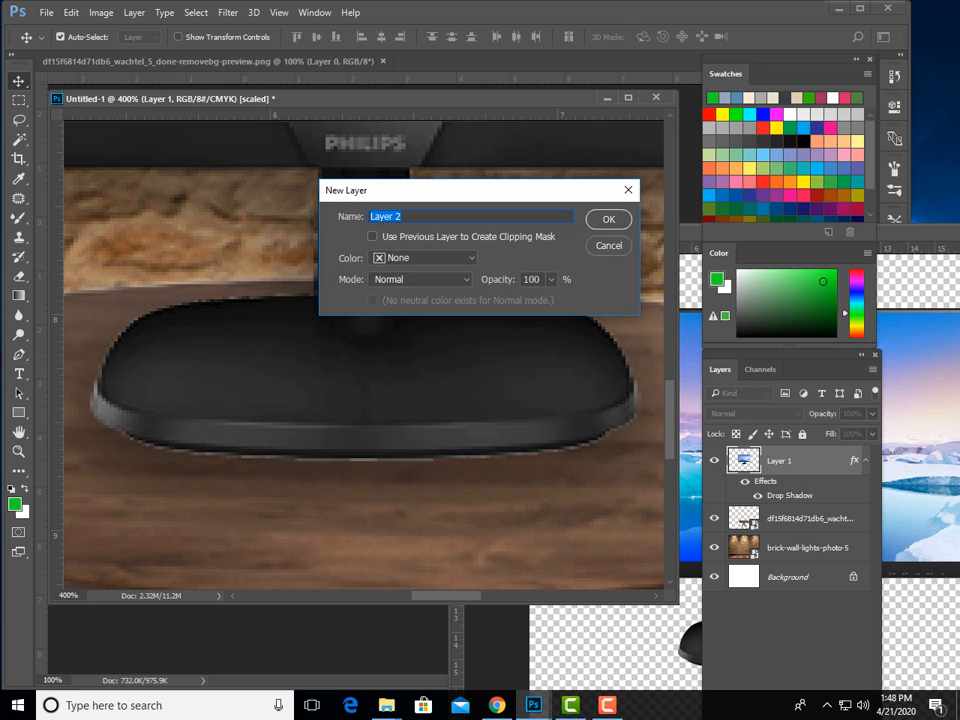
key("Return")
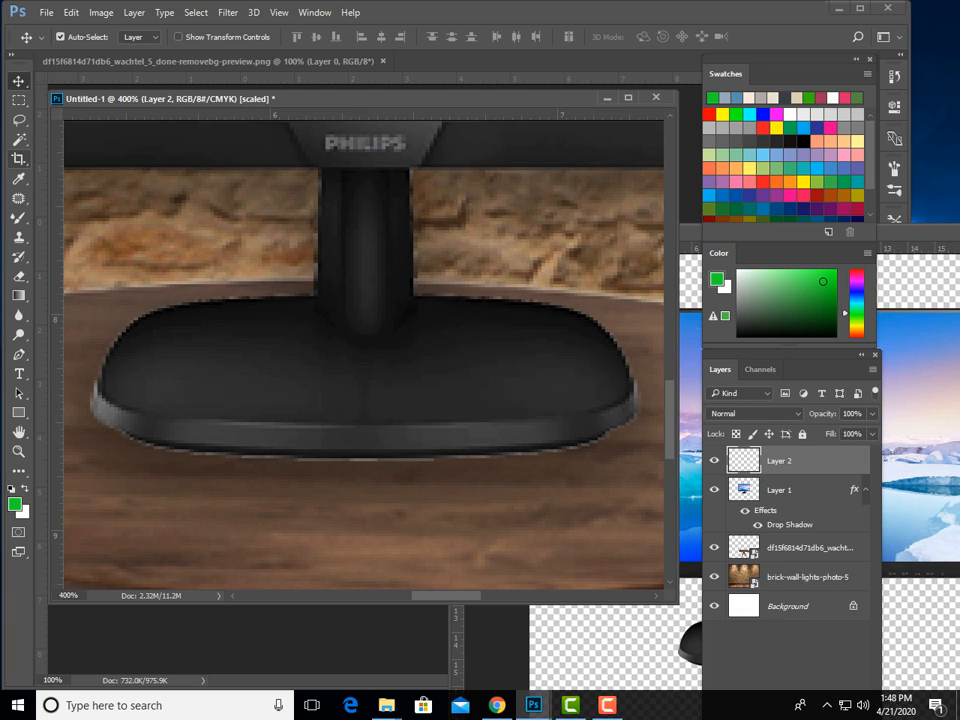
Switch to the Brush tool with a hard 1 px tip and undo the test dab on the monitor base
left_click(18, 217)
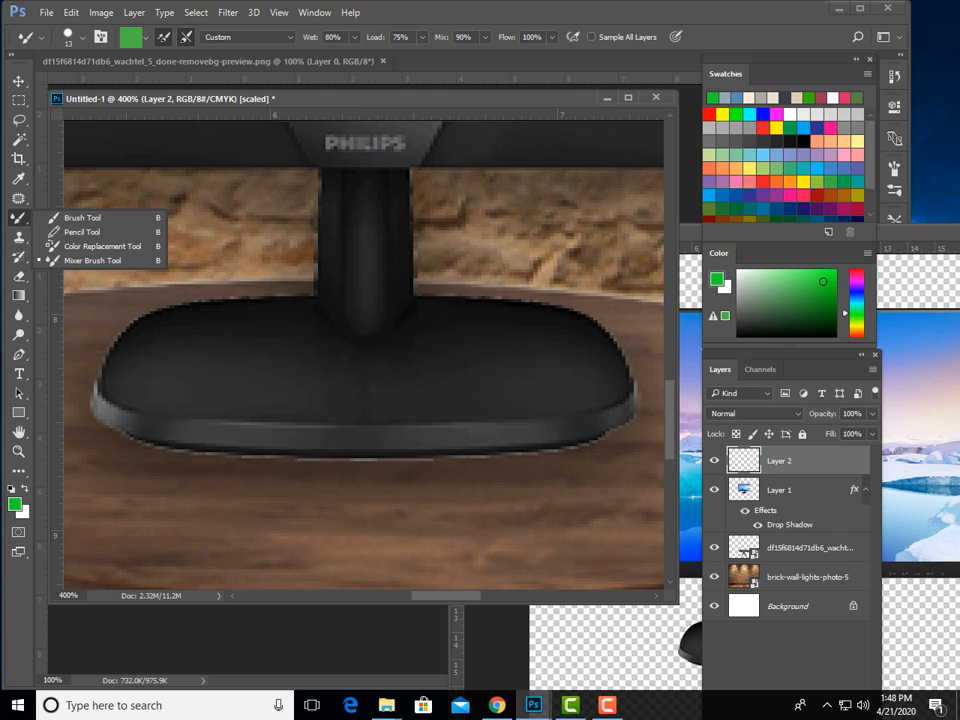
left_click(82, 218)
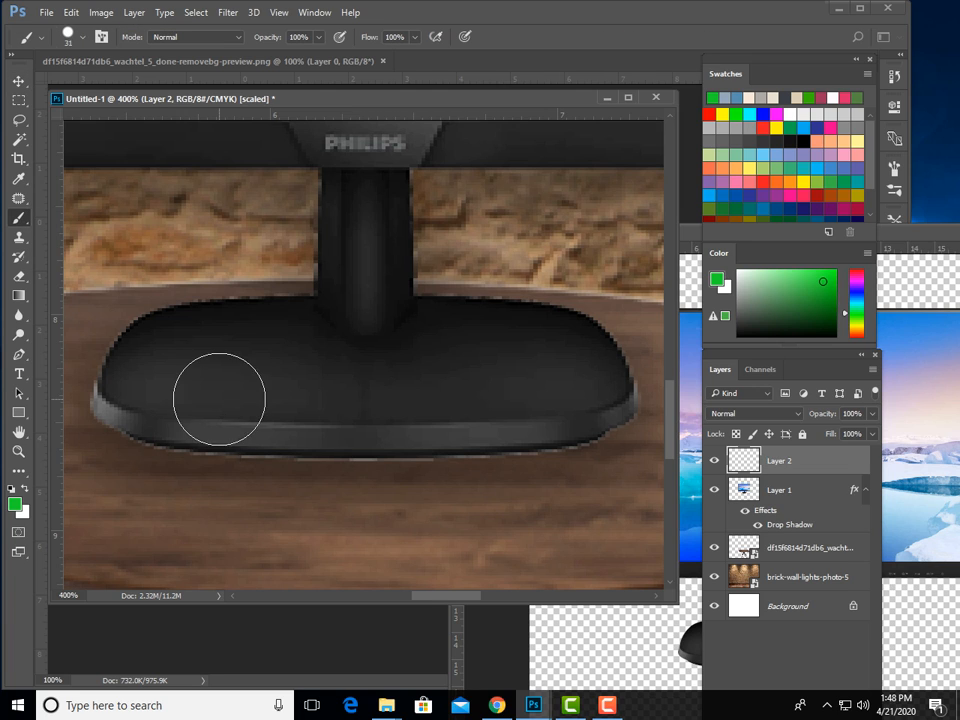
right_click(224, 399)
left_click_drag(313, 433, 298, 433)
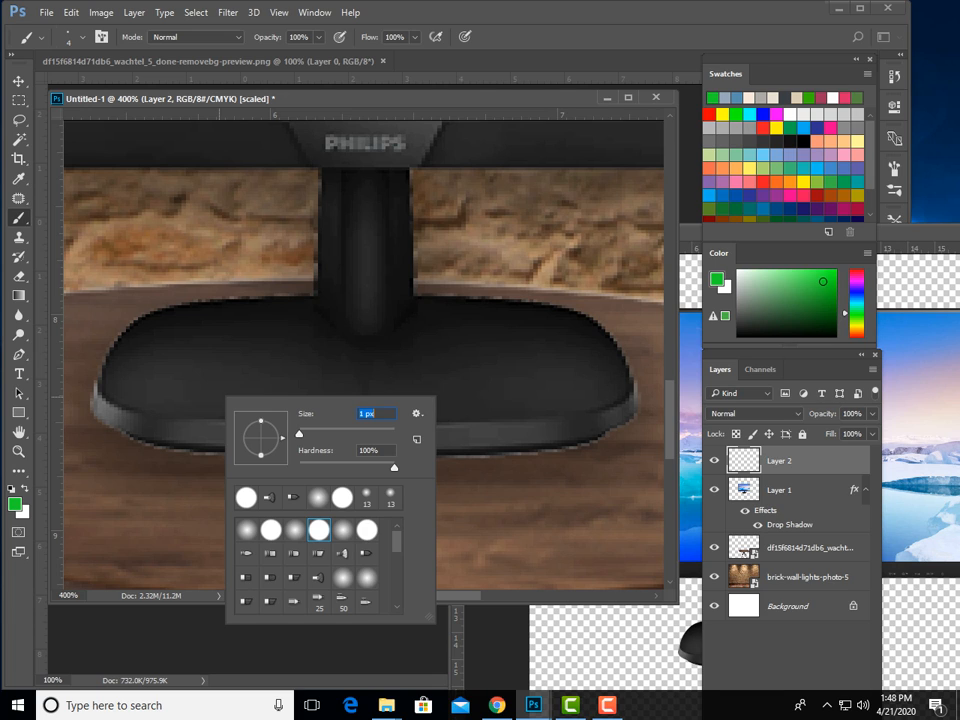
left_click(152, 444)
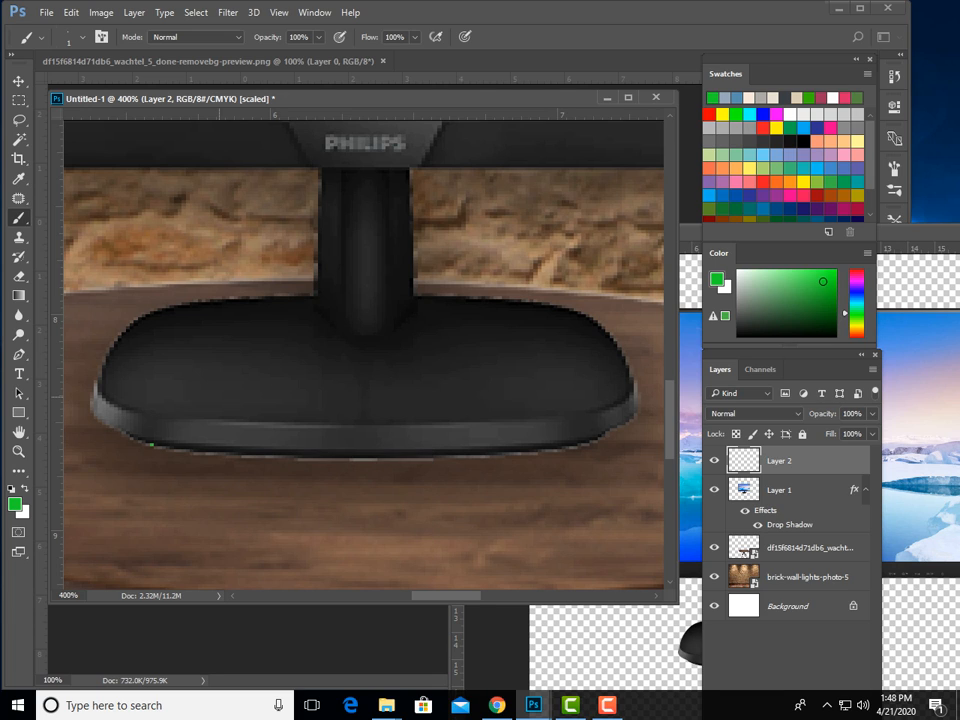
key("ctrl+z")
Set the foreground colour to #111111 for painting with the brush
left_click(14, 504)
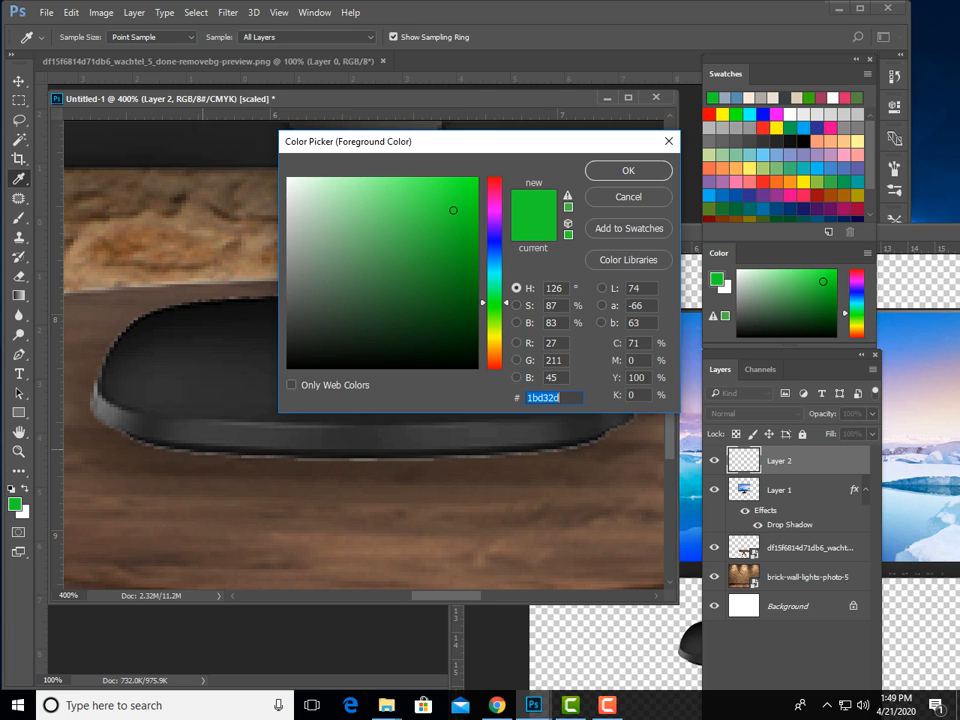
type("111111")
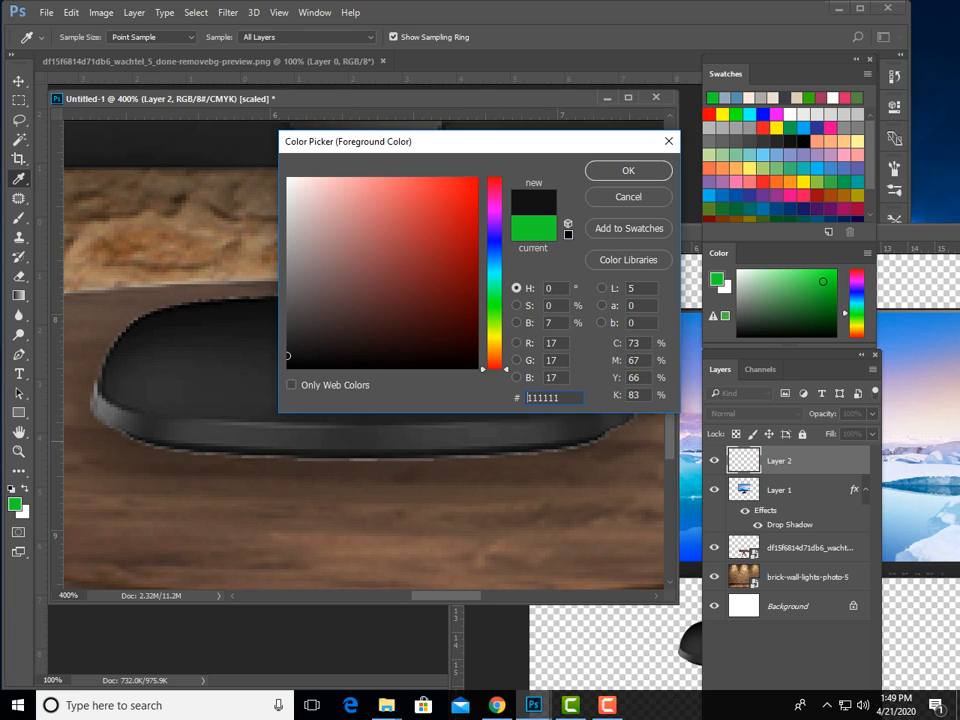
key("Return")
key("b")
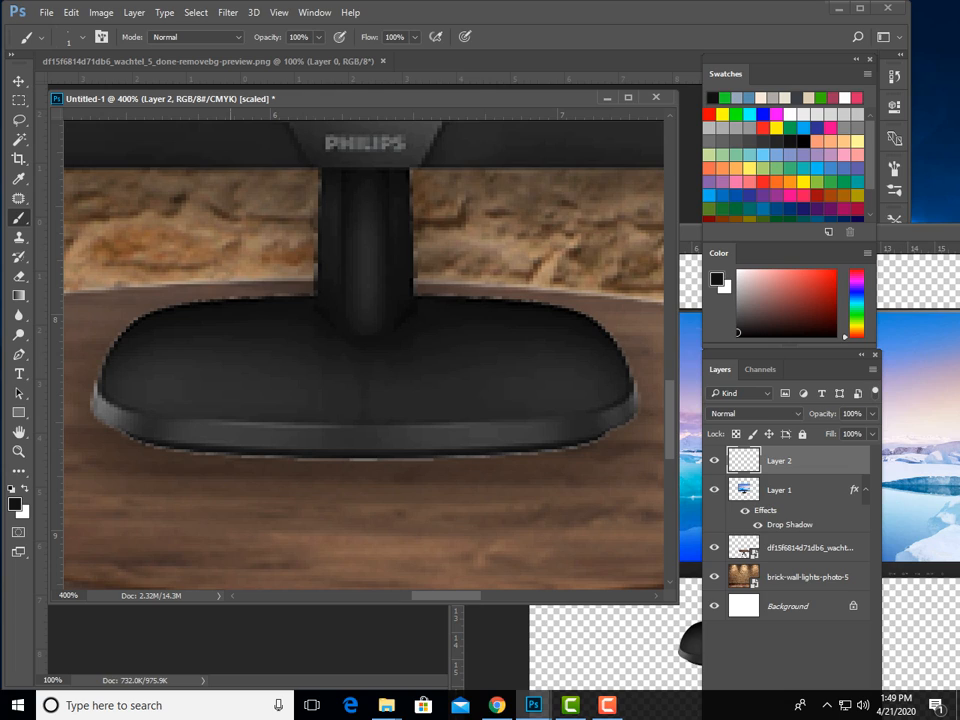
Paint over the light fringe along the middle of the monitor base's lower edge with straight brush strokes
key("ctrl+plus")
key("ctrl+plus")
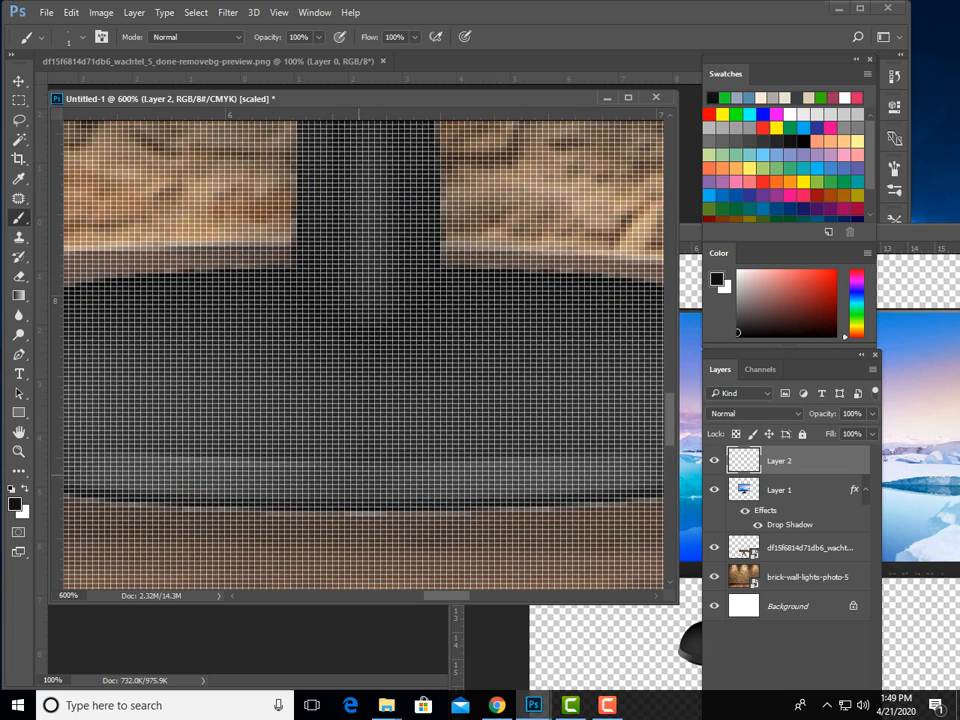
key("ctrl+minus")
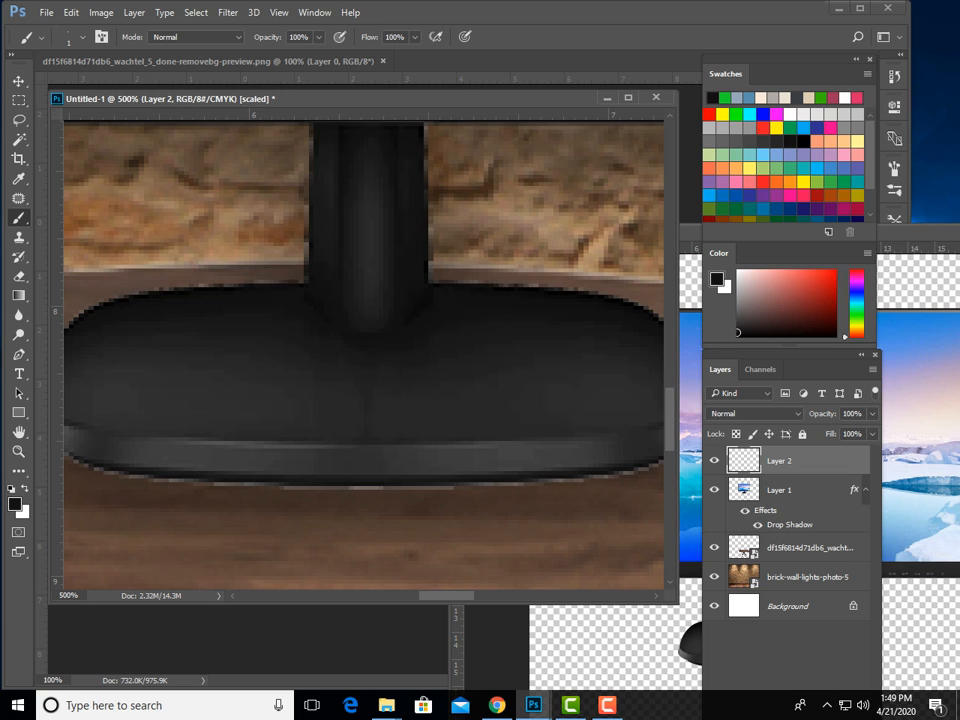
scroll(363, 355, "left", 3)
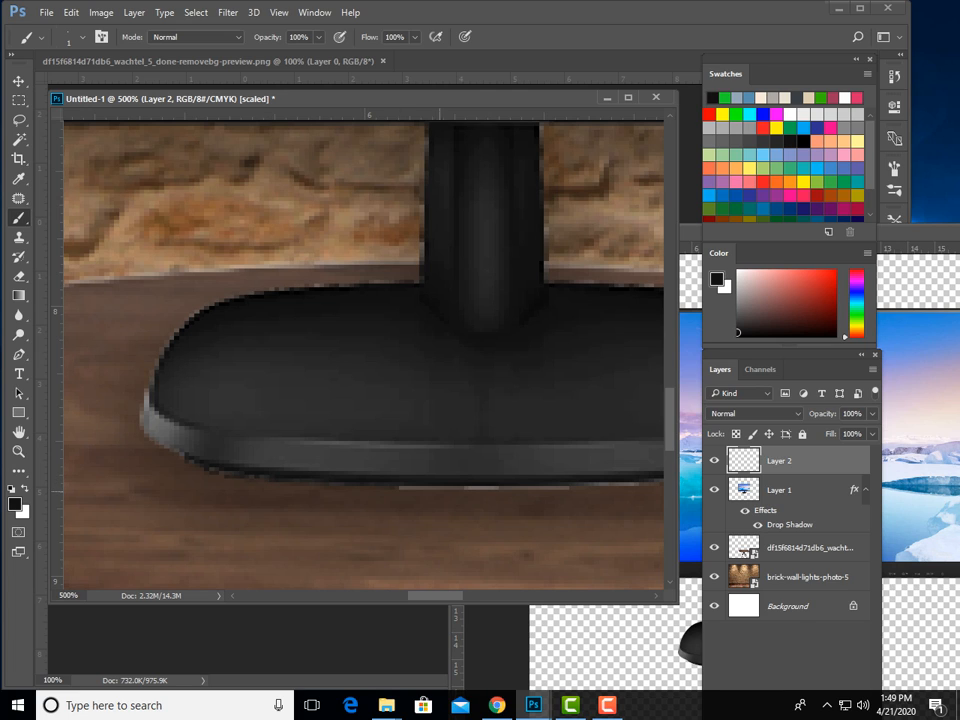
left_click(567, 488, "shift")
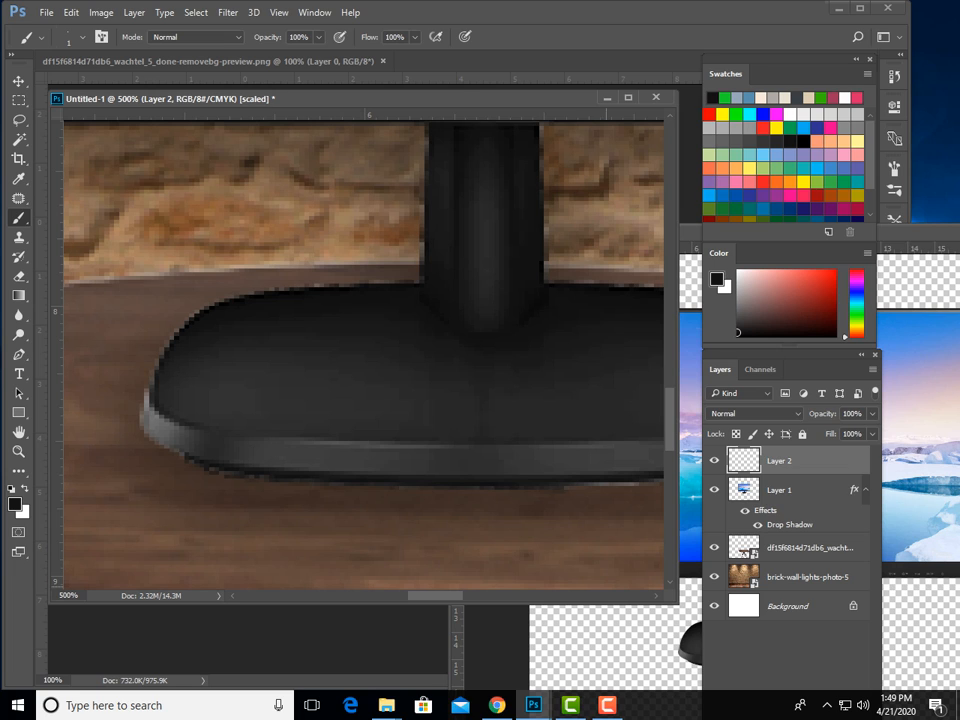
scroll(363, 355, "right", 2)
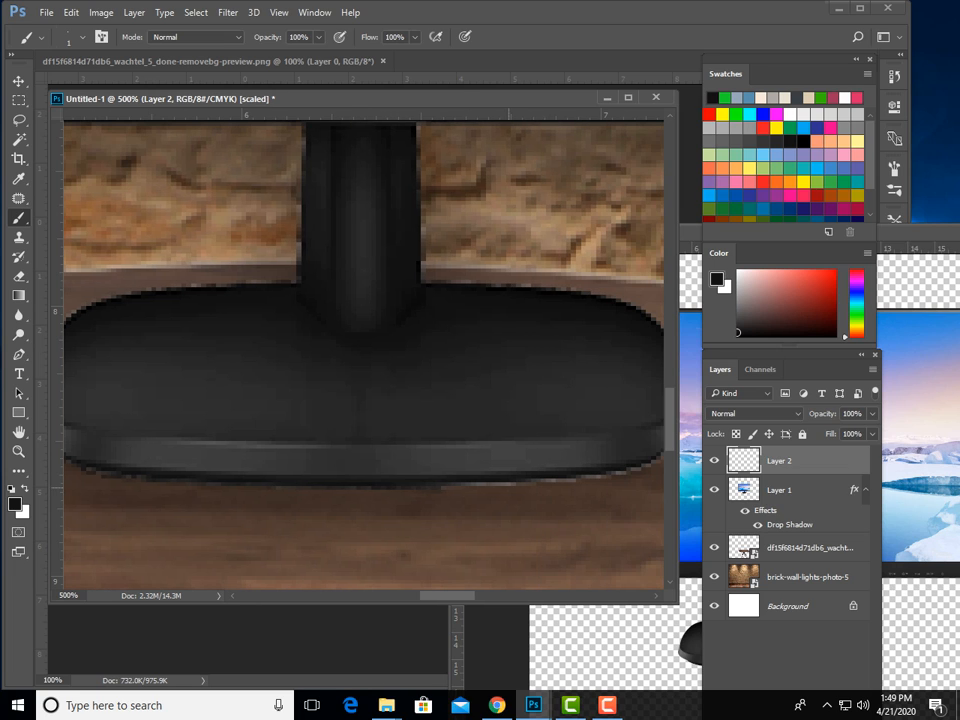
left_click(507, 484, "shift")
left_click(551, 482, "shift")
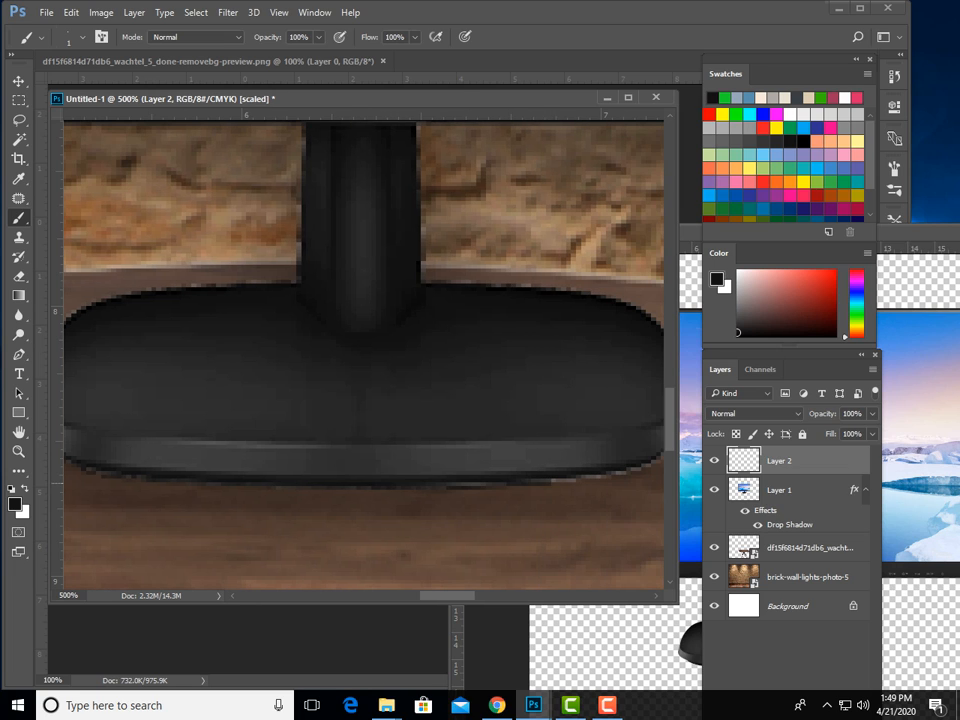
left_click(586, 481, "shift")
Continue the dark brush strokes along the lower edge of the monitor base up to its right-hand curve
scroll(363, 355, "right", 3)
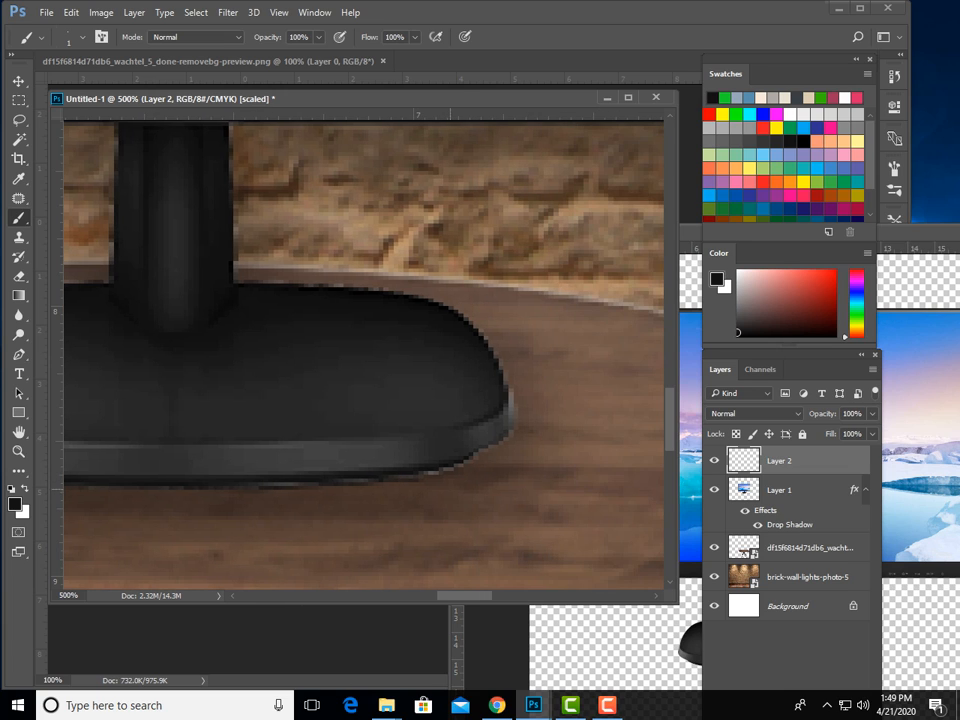
left_click(251, 485, "shift")
left_click(453, 468, "shift")
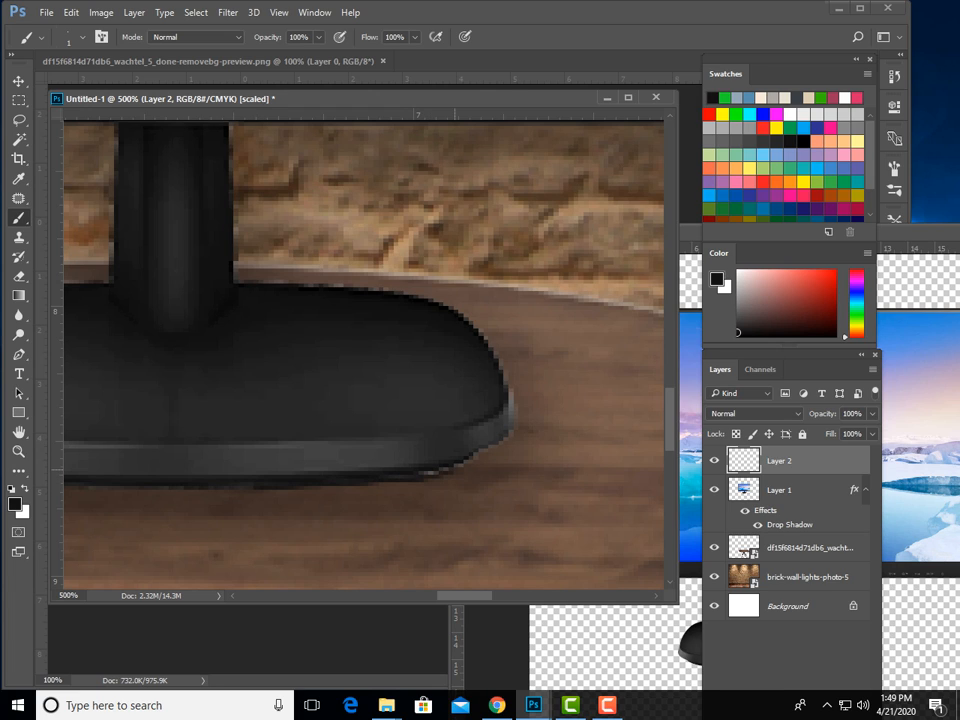
left_click(469, 460, "shift")
key("super")
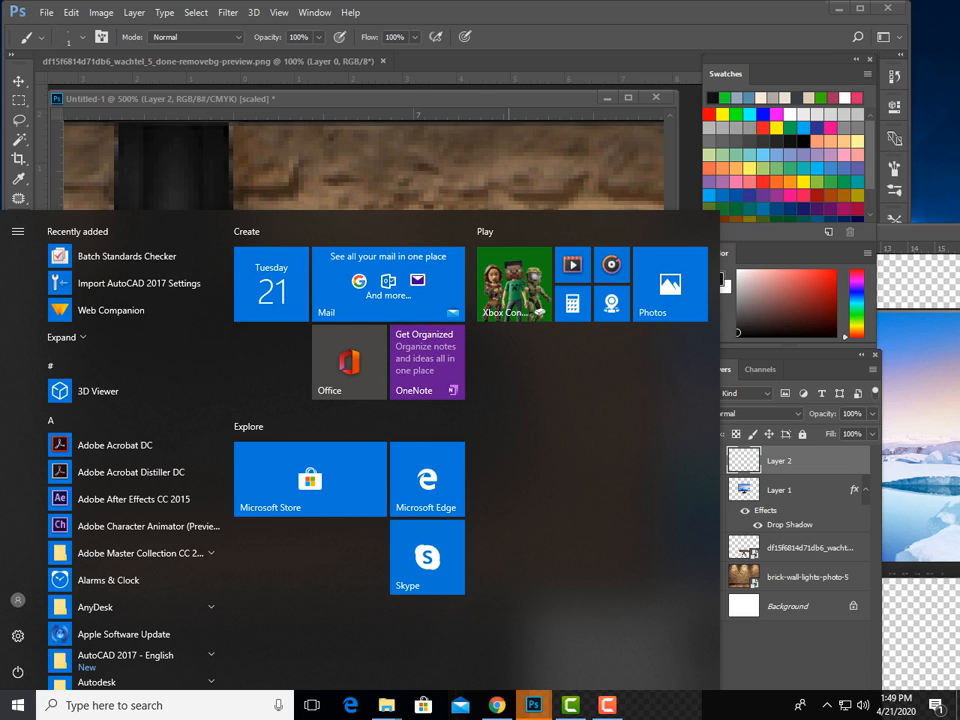
key("Escape")
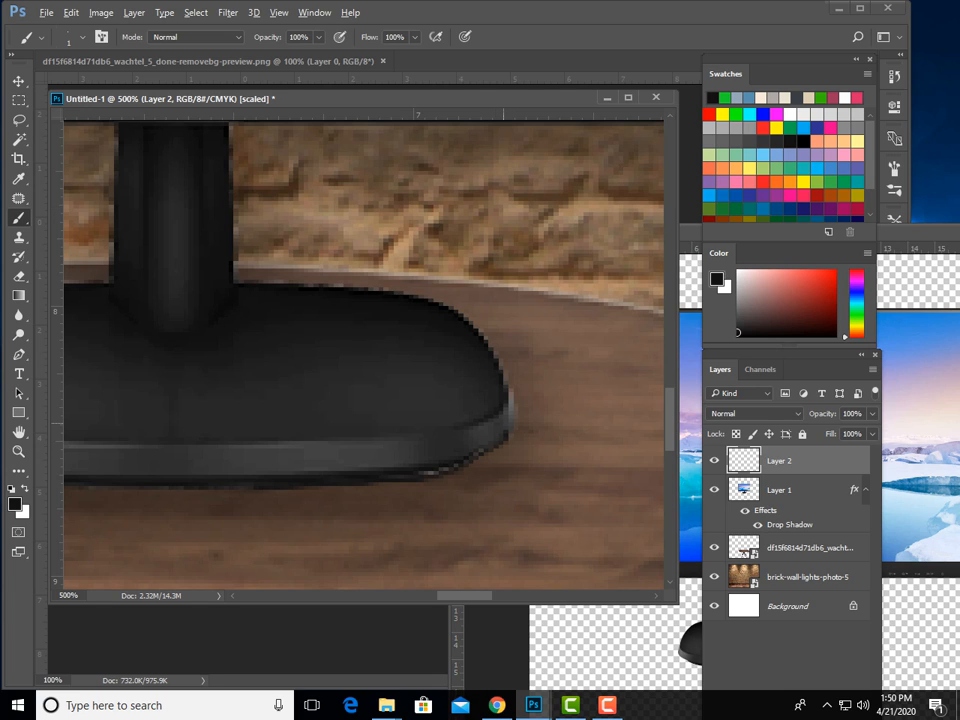
Sample a dark grey from the monitor base and paint over the remaining light pixels on its lower-right curve
left_click(467, 418, "alt")
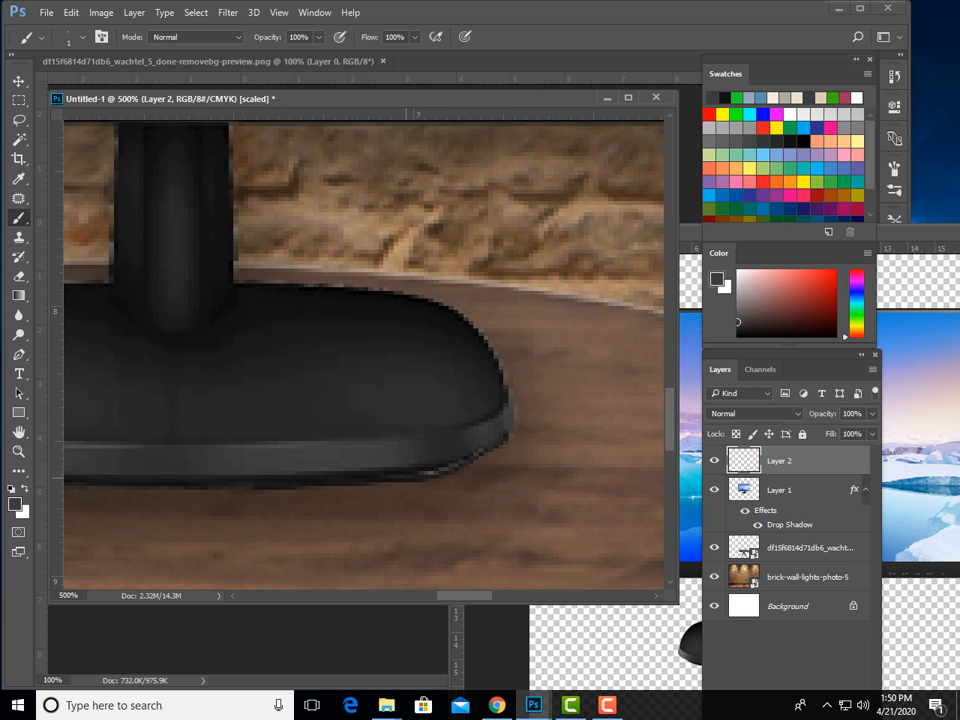
key("super")
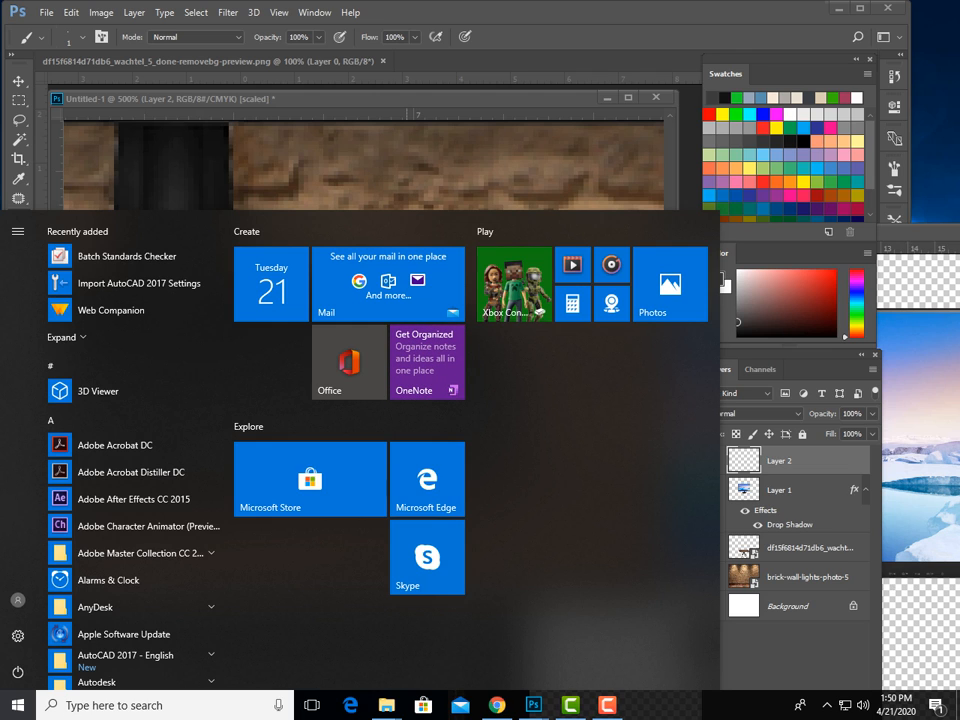
key("Escape")
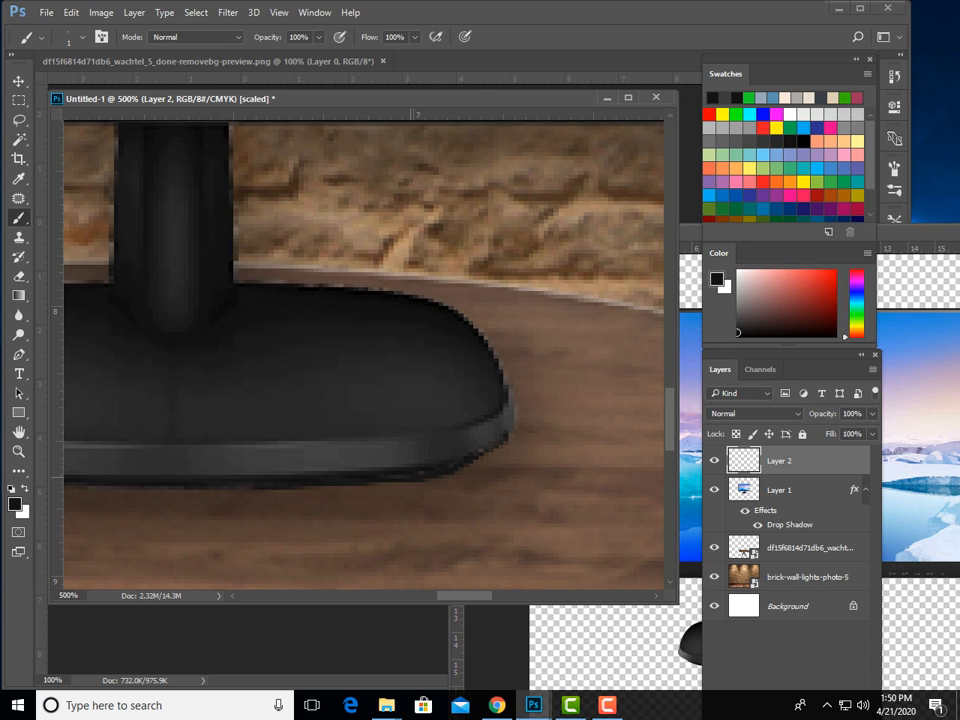
Rasterize the table's smart object layer
key("ctrl+minus")
key("ctrl+minus")
key("ctrl+minus")
key("ctrl+minus")
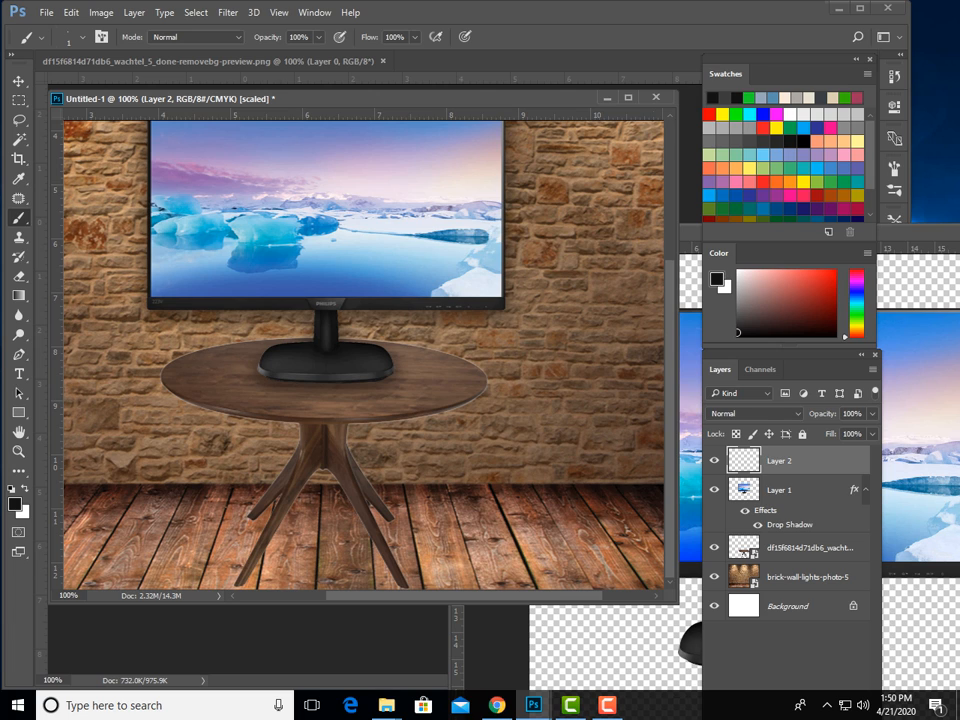
scroll(363, 355, "up", 1)
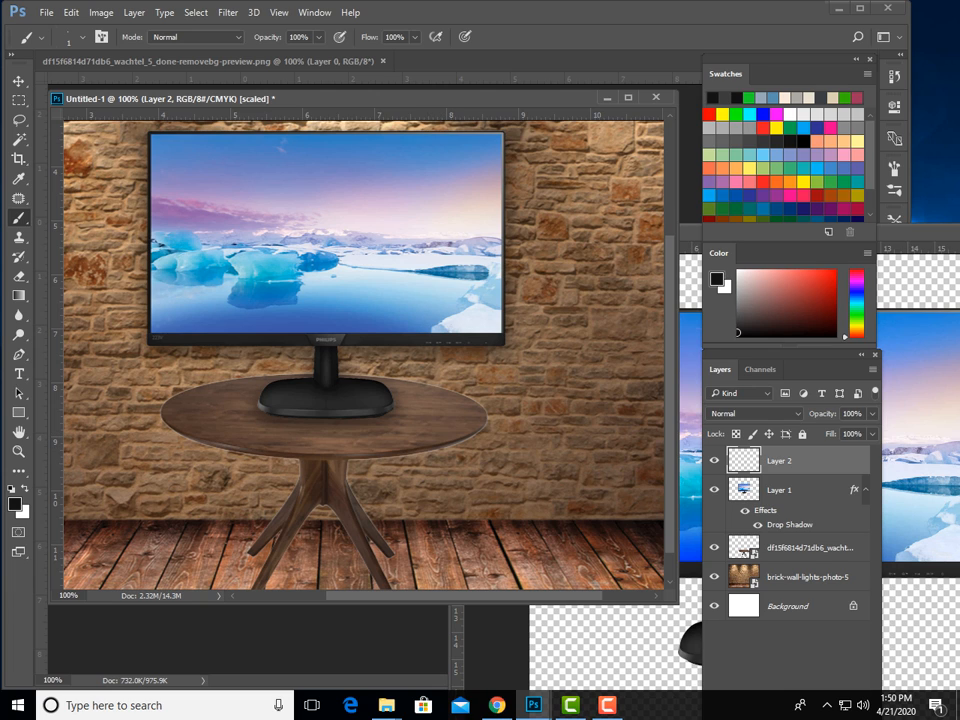
left_click(748, 550)
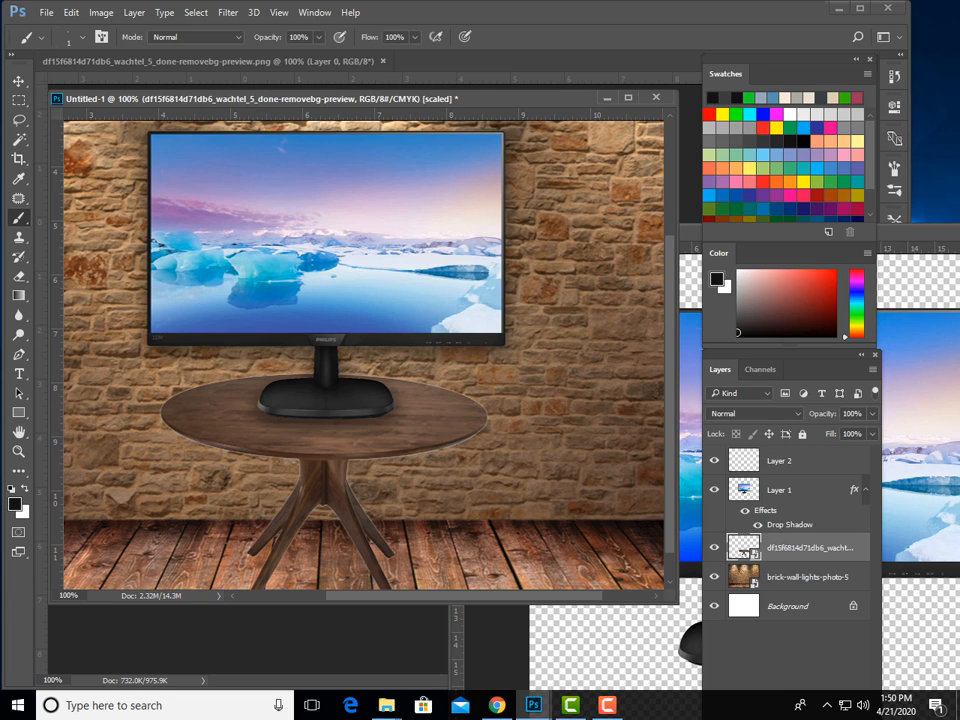
right_click(768, 548)
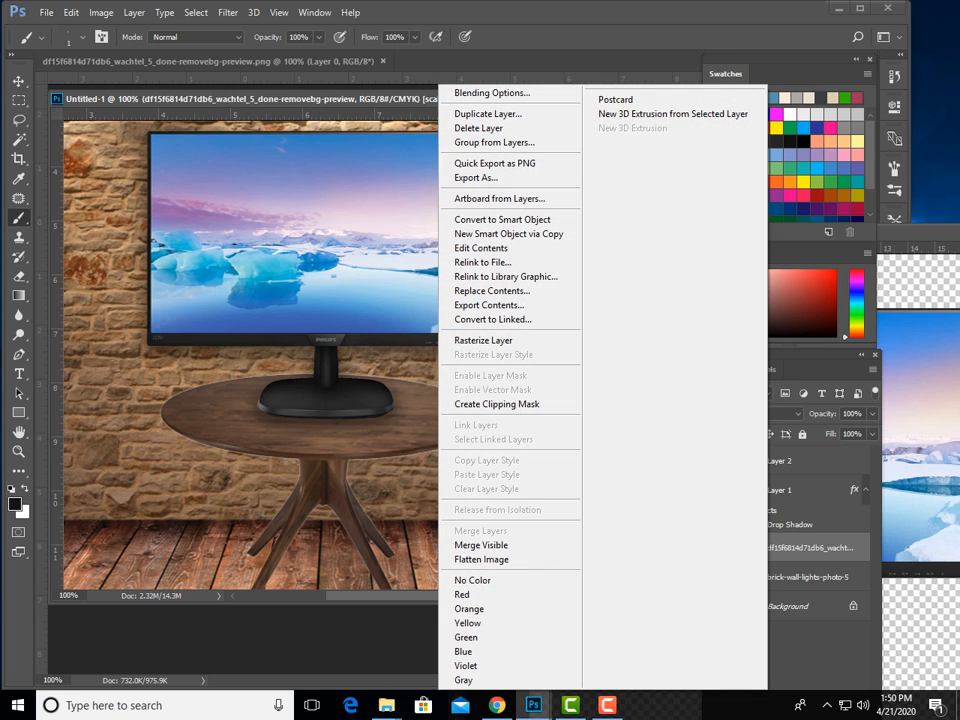
left_click(484, 340)
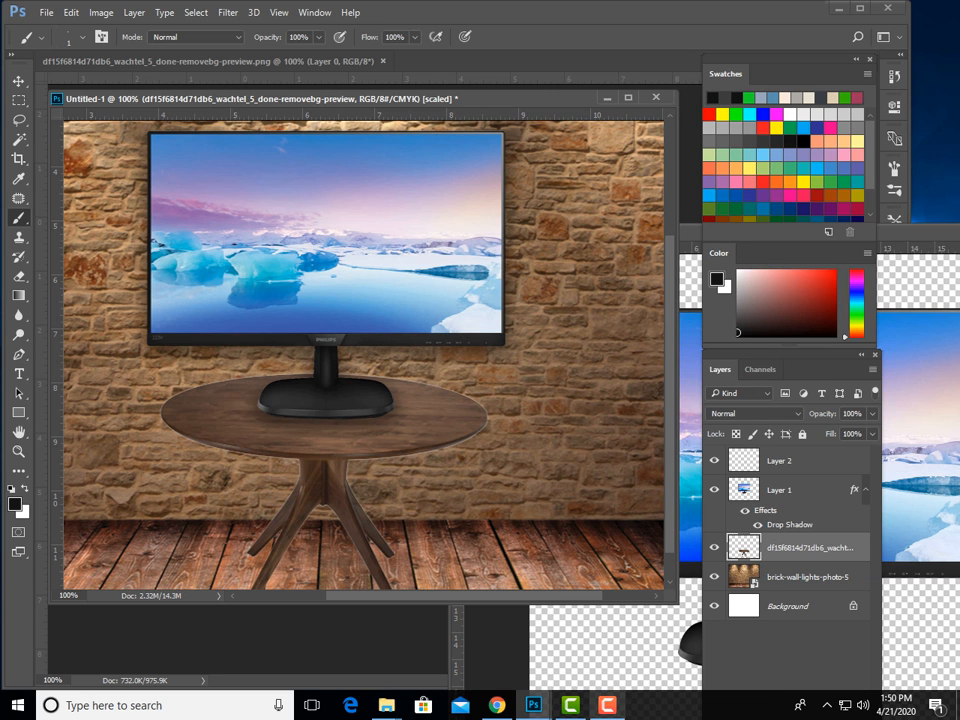
left_click(607, 705)
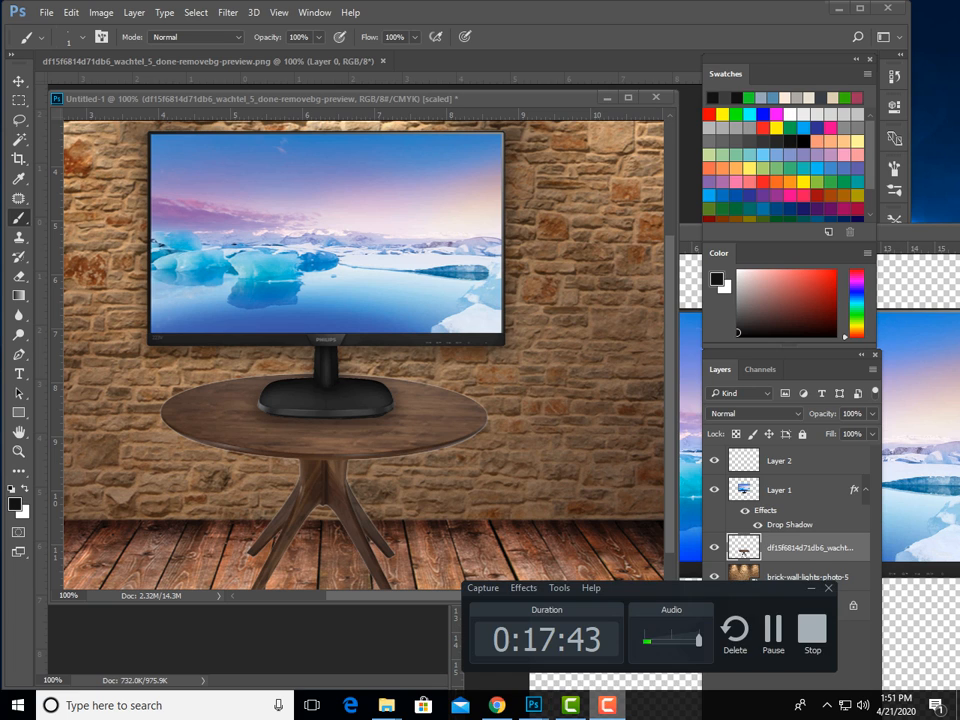
left_click(607, 705)
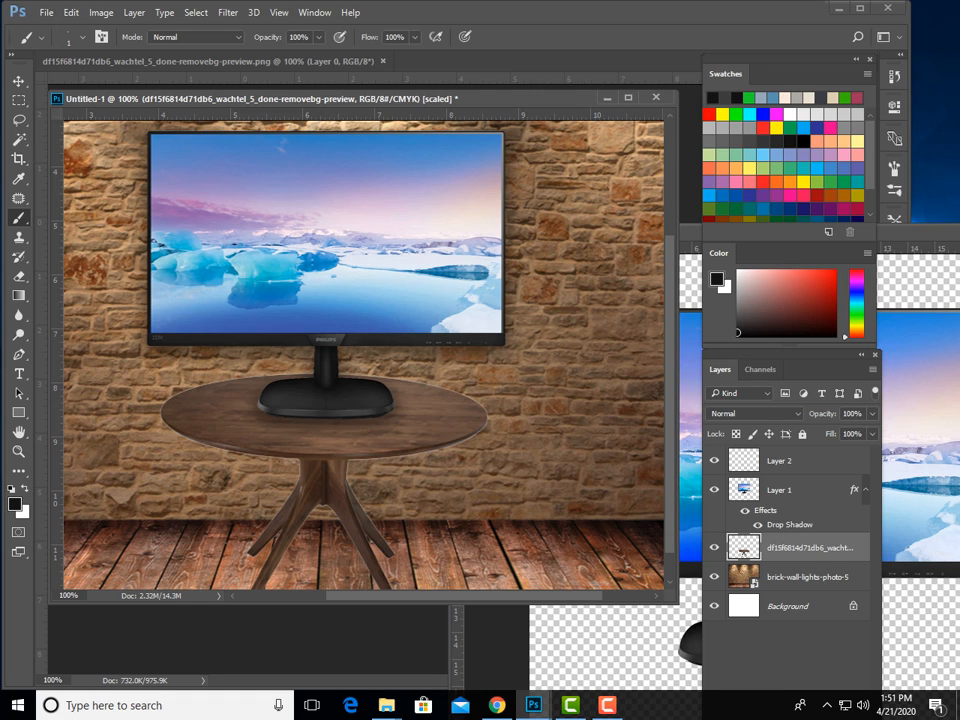
Apply a Multiply drop shadow to the table layer with 30% opacity, 9 px distance, 21% spread and 24 px size
double_click(809, 547)
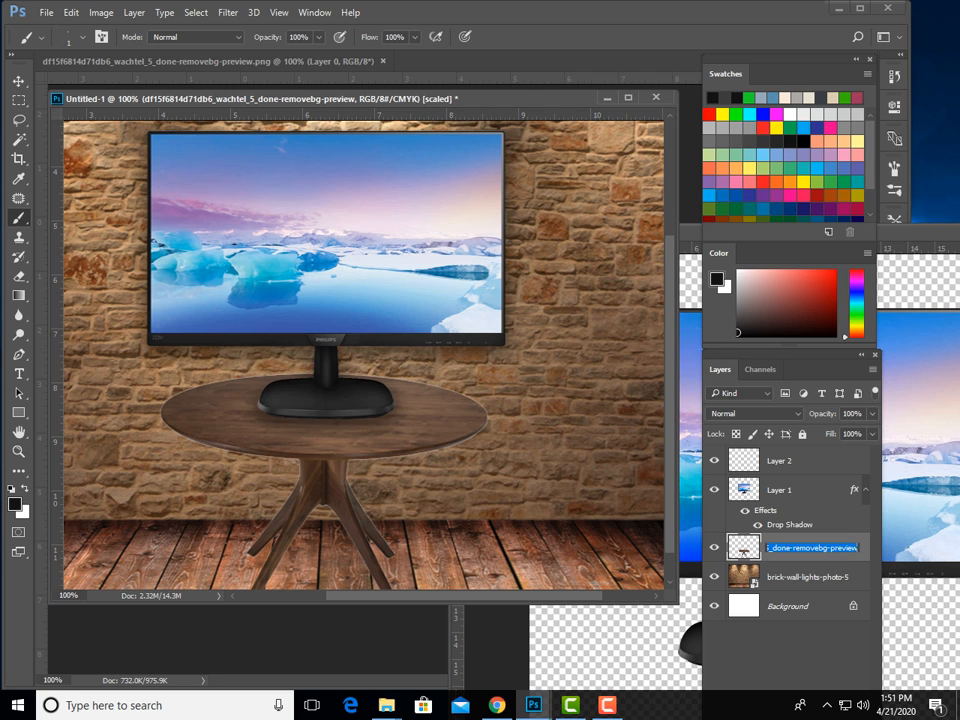
double_click(859, 547)
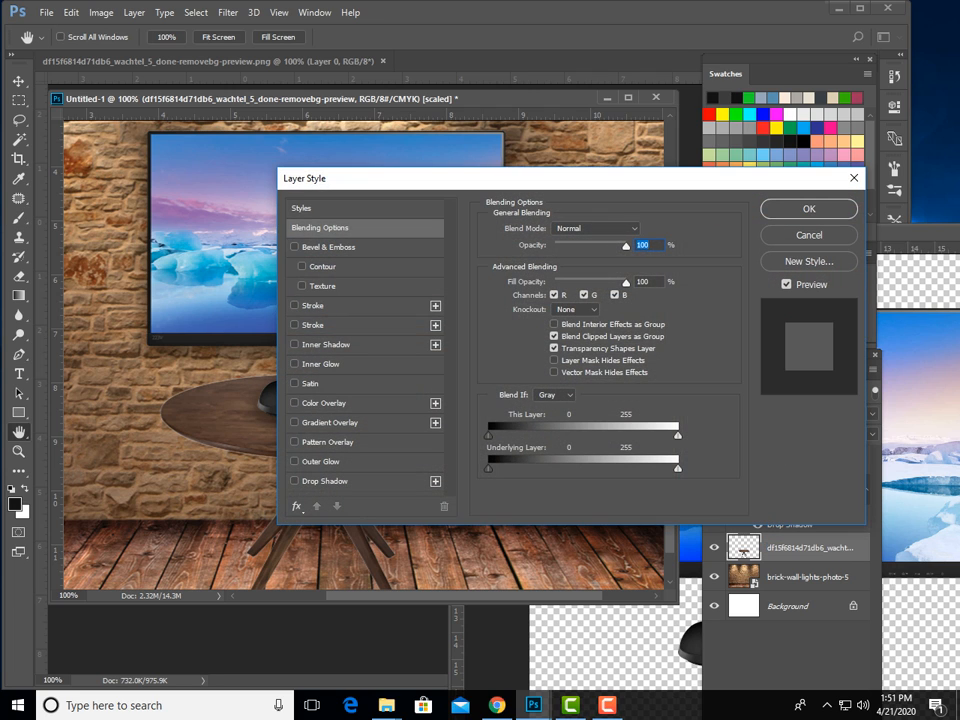
left_click(321, 481)
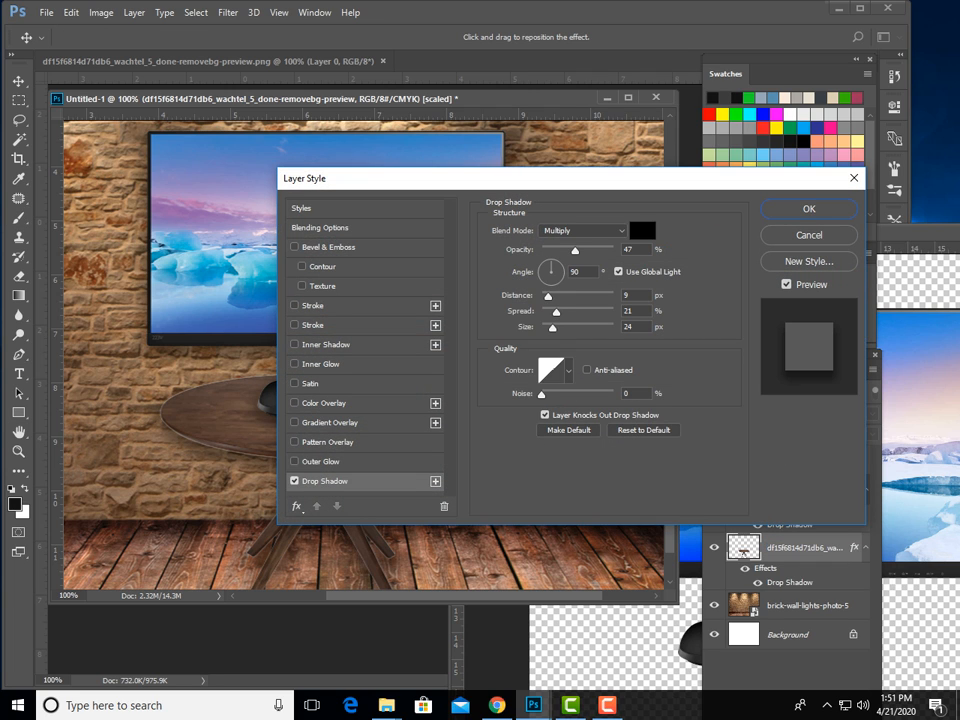
left_click_drag(479, 178, 582, 195)
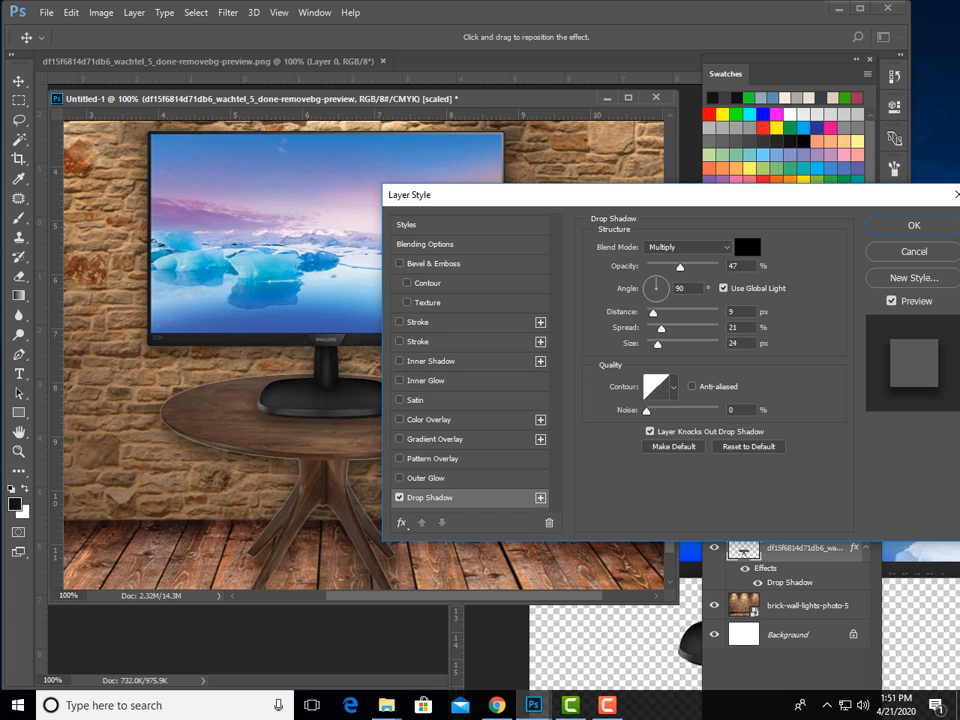
left_click_drag(680, 267, 668, 267)
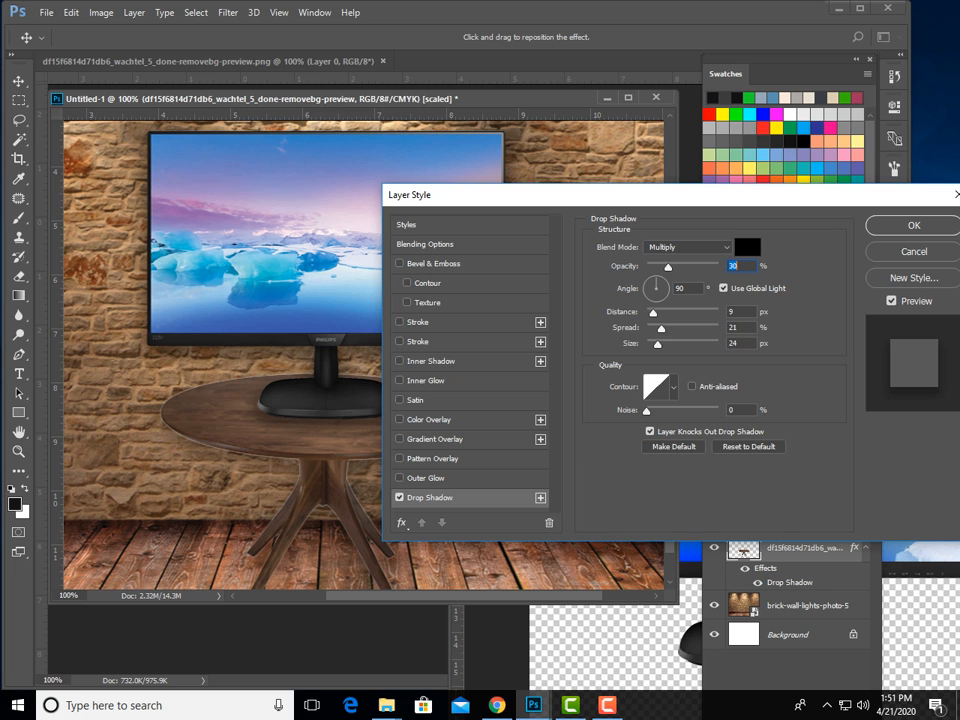
key("Return")
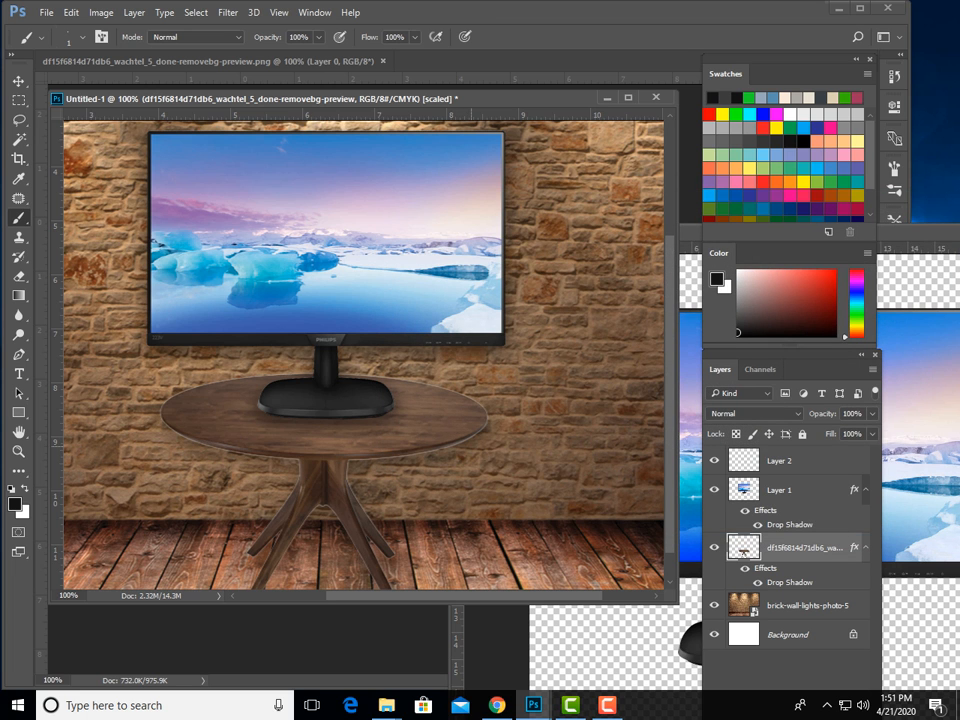
Sample a dark brown from the table leg and add a new empty layer directly above the table layer
key("ctrl+plus")
key("ctrl+plus")
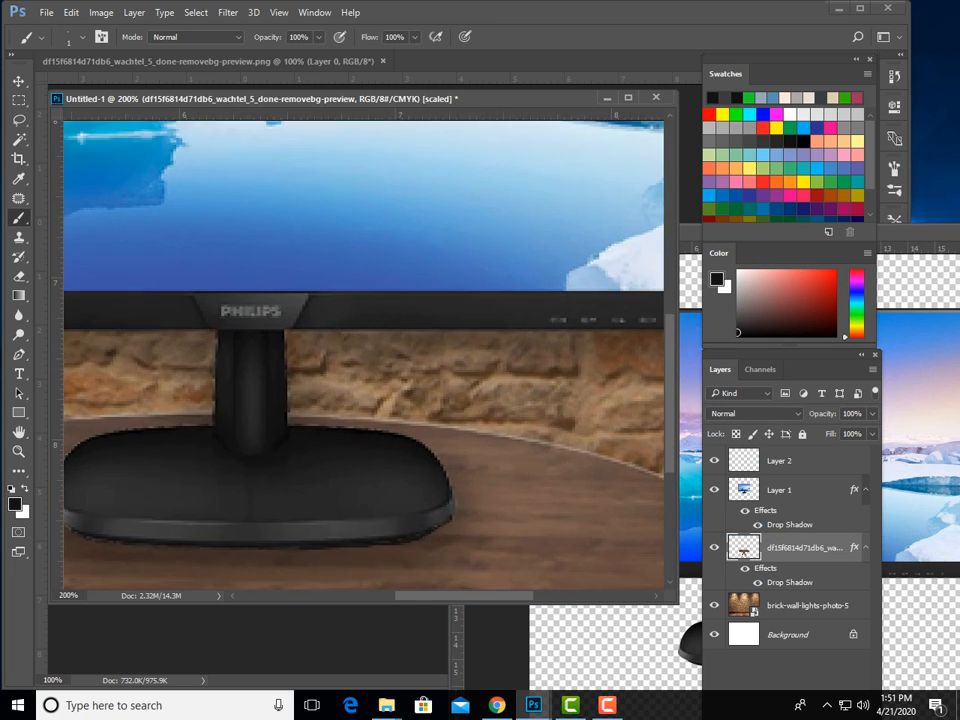
scroll(363, 355, "down", 1)
scroll(363, 355, "down", 6)
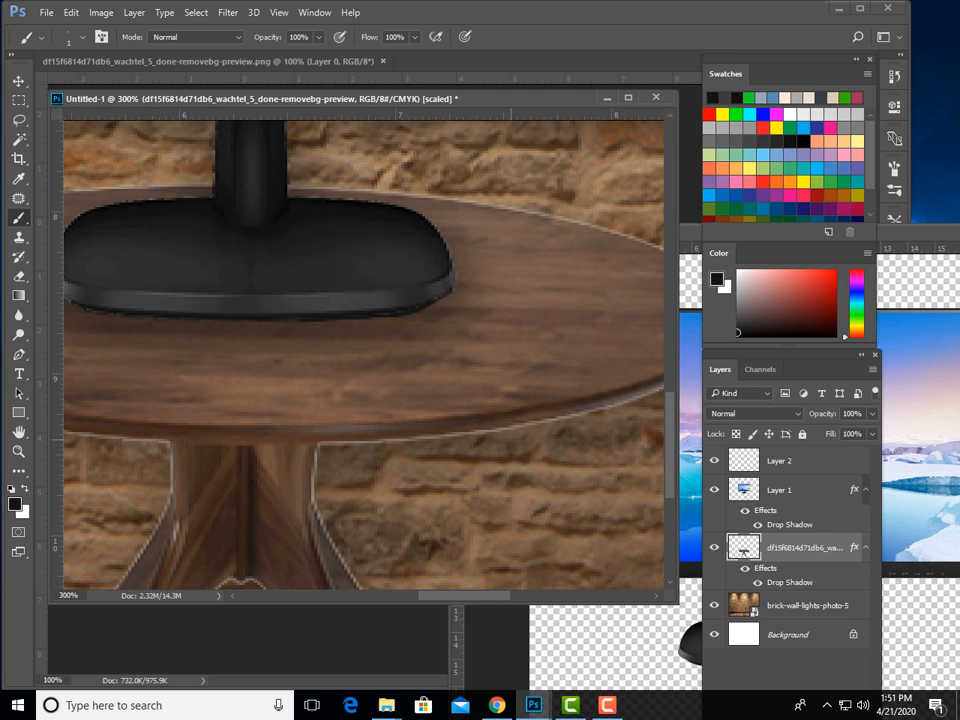
scroll(363, 355, "down", 2)
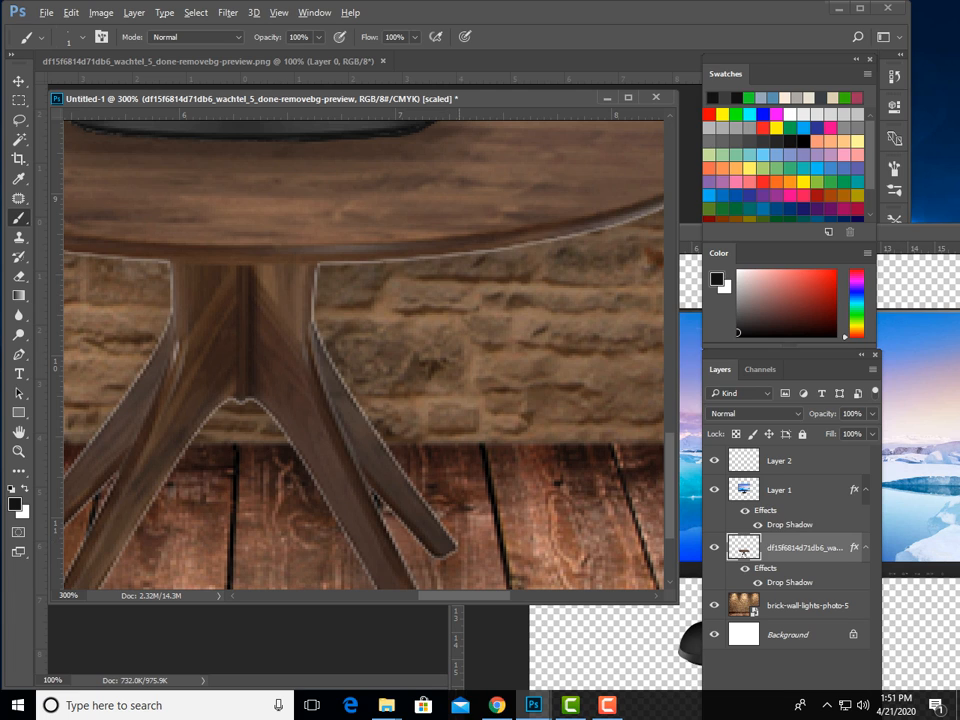
left_click(342, 405, "alt")
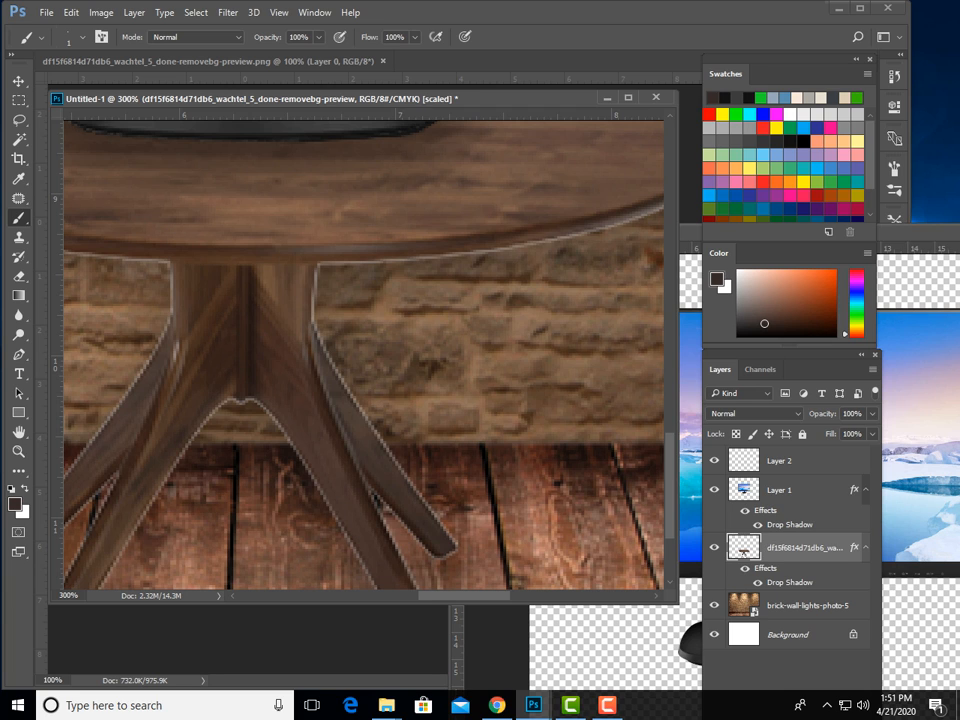
key("ctrl+shift+n")
key("Return")
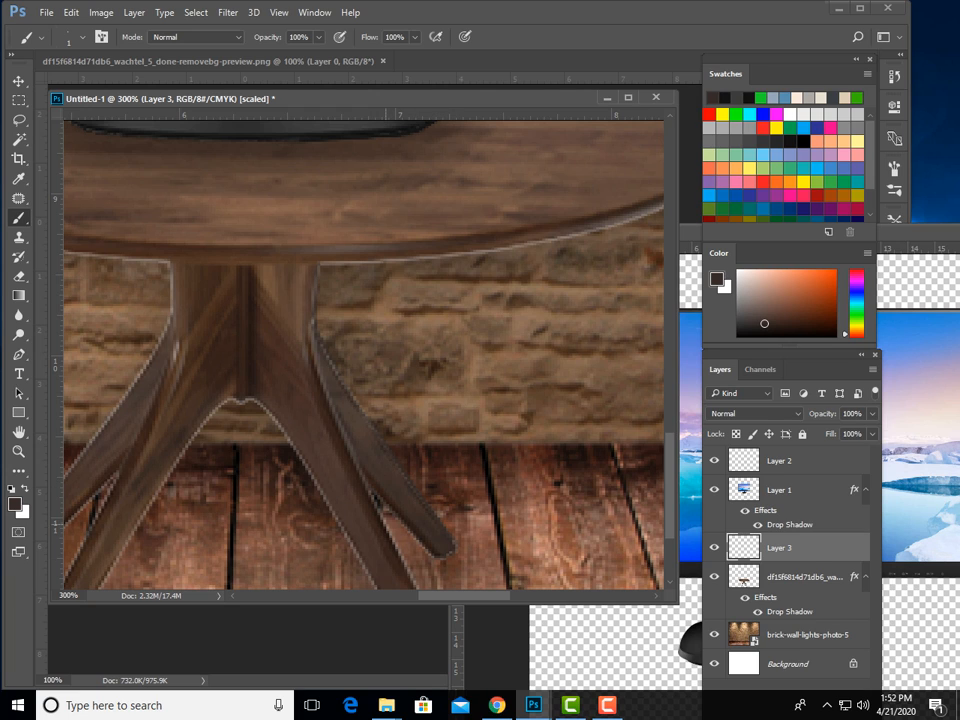
Paint over the light outline along the table's legs on the new layer with the dark brown 1 px brush
scroll(363, 355, "down", 1)
scroll(363, 355, "down", 4)
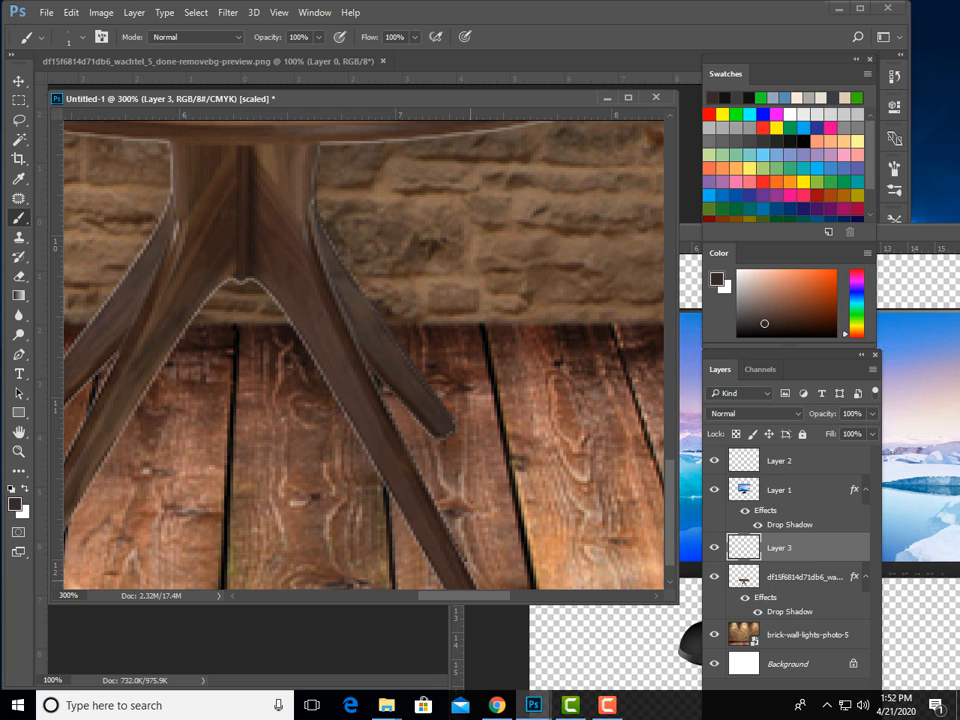
scroll(352, 435, "down", 2)
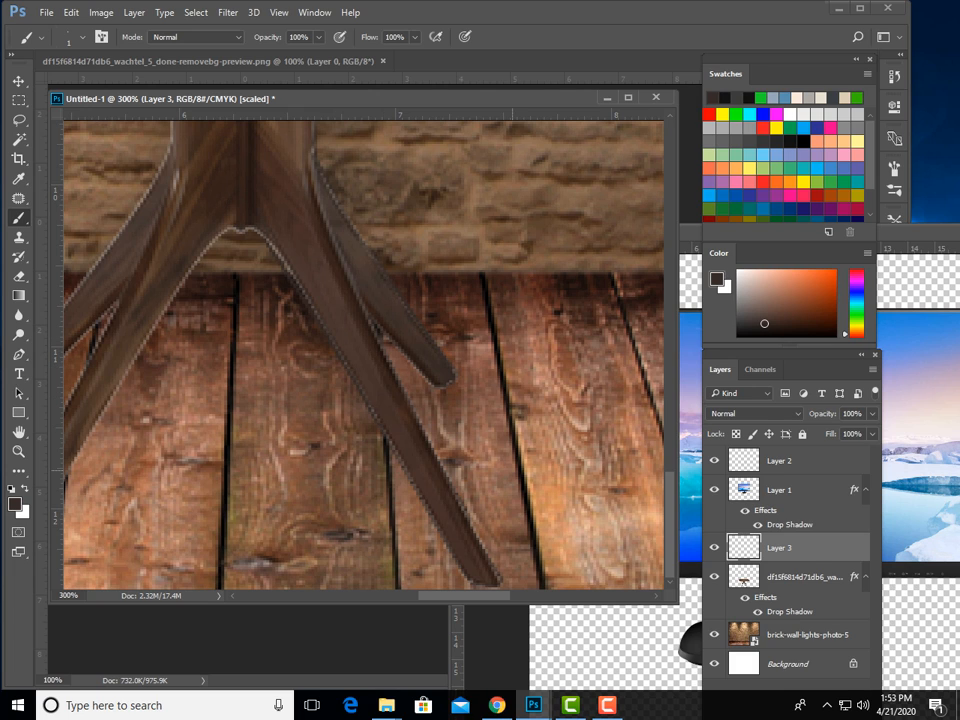
Add Bevel & Emboss and Inner Shadow effects to the table layer alongside its existing Drop Shadow
key("ctrl+minus")
key("ctrl+minus")
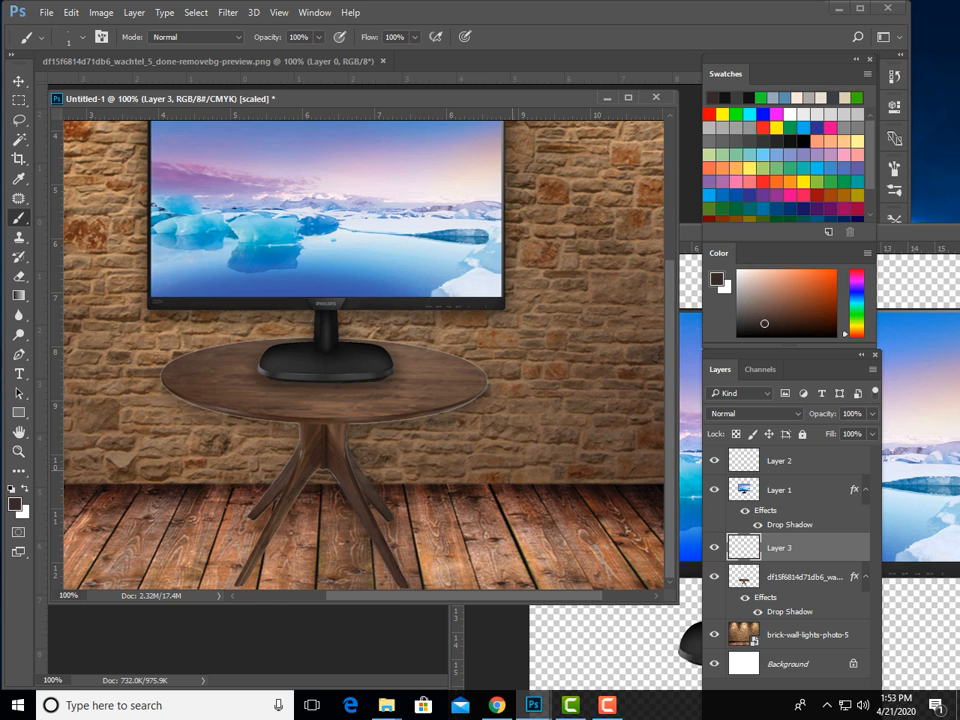
key("ctrl+minus")
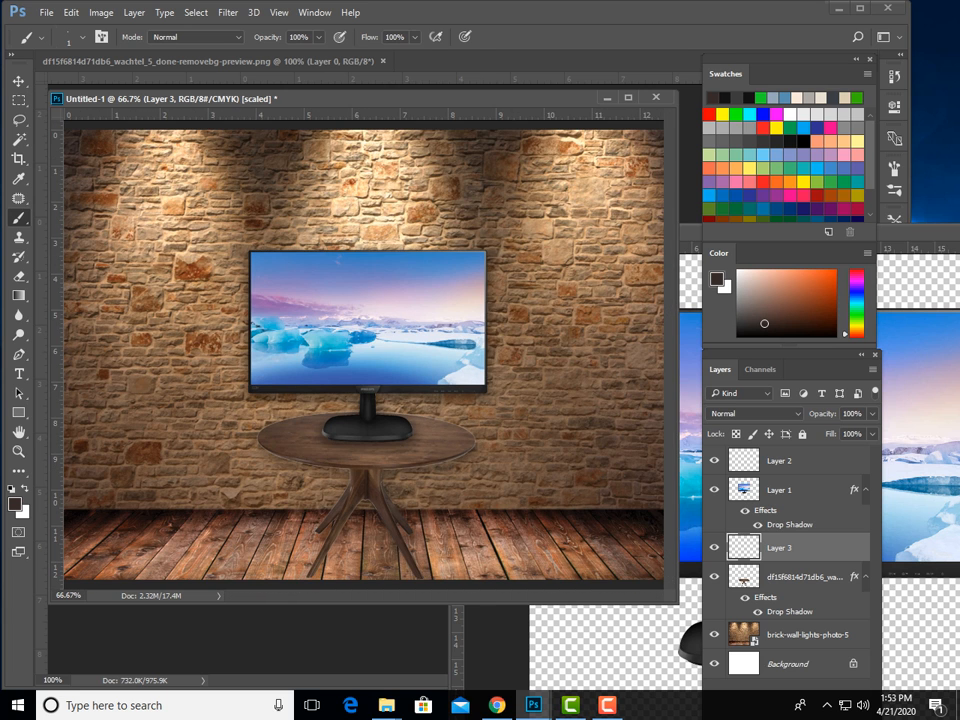
left_click(804, 577)
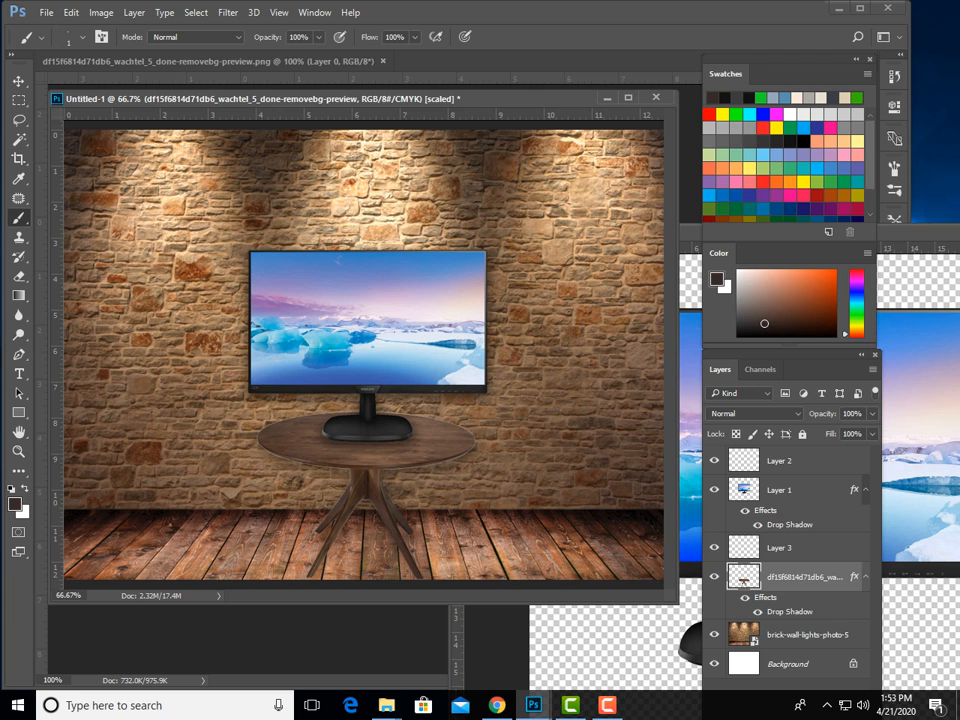
double_click(789, 611)
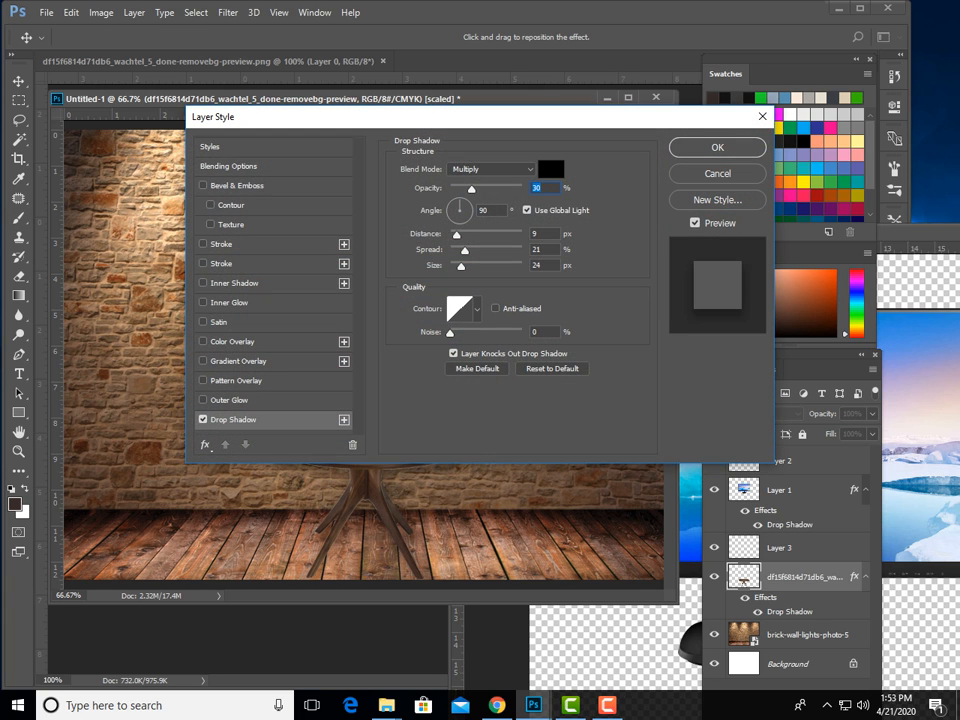
left_click(235, 185)
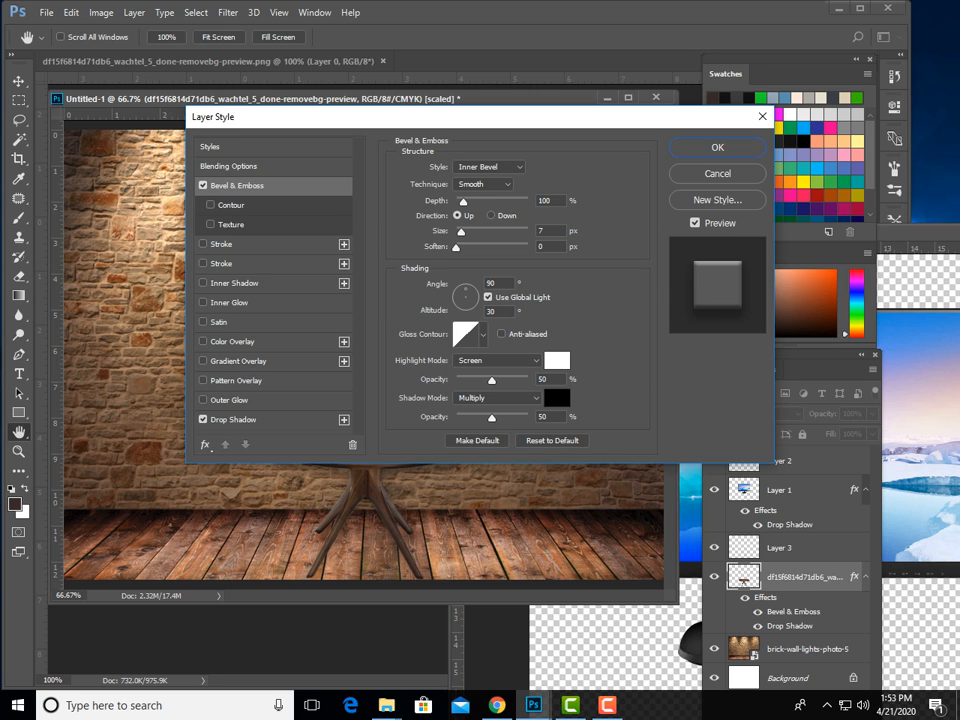
left_click_drag(469, 118, 828, 209)
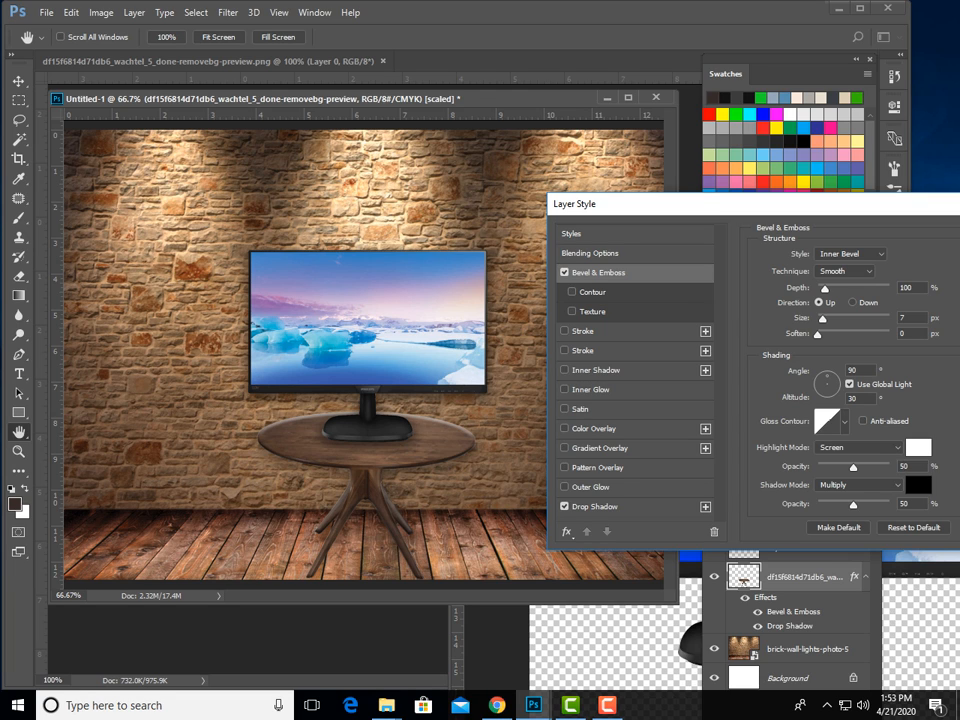
left_click(564, 370)
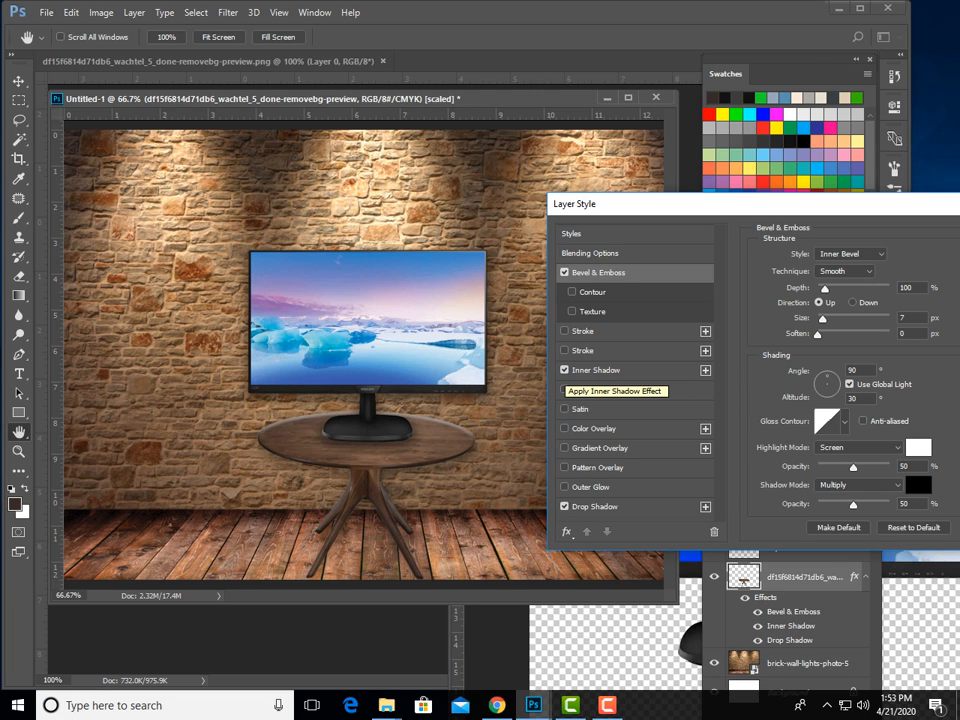
left_click_drag(673, 209, 488, 253)
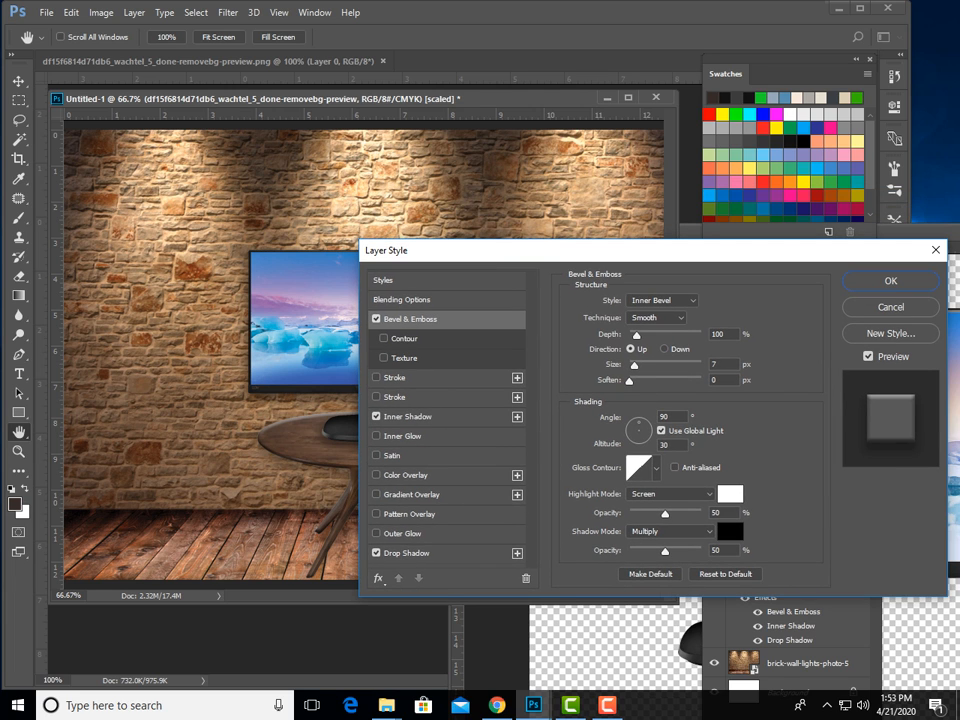
left_click(915, 279)
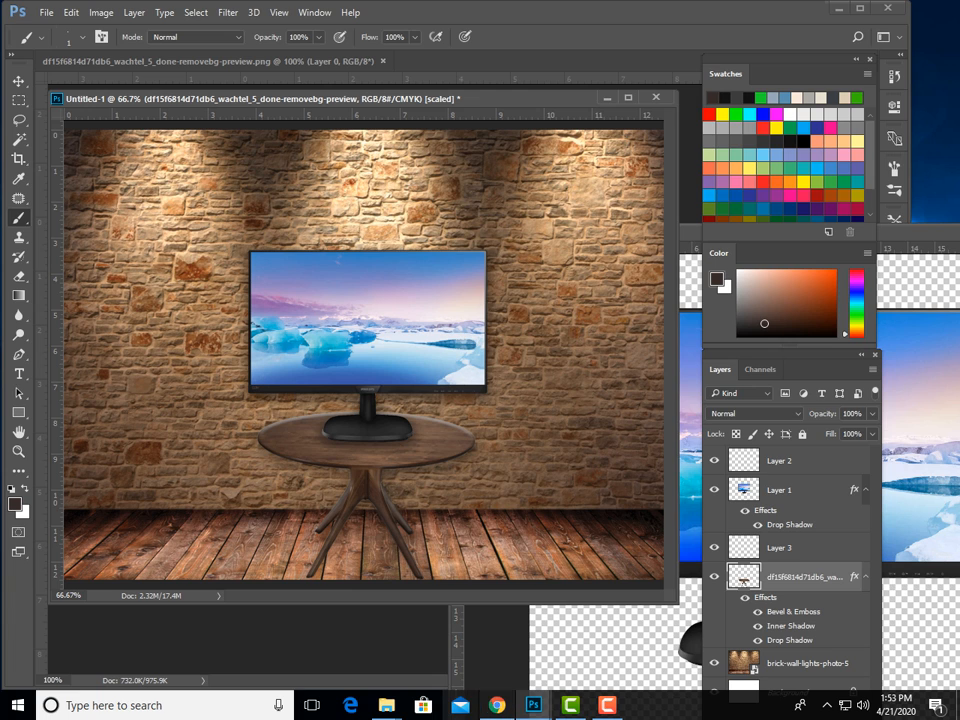
Examine the tabletop edges, table legs and monitor stand up close to check the new layer effects
mouse_move(496, 704)
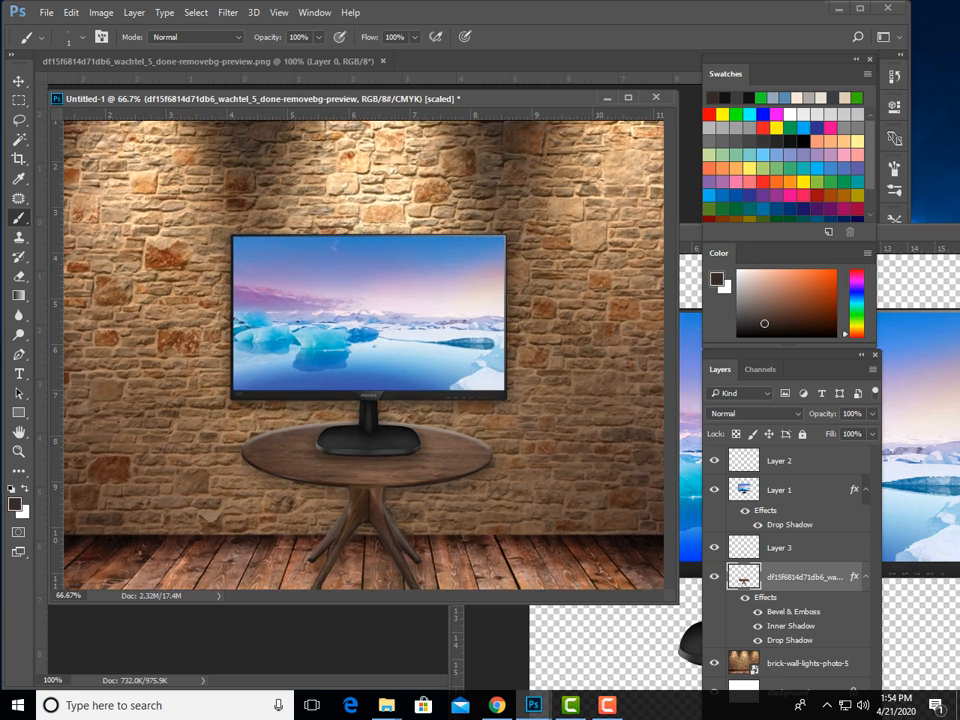
key("ctrl+plus")
key("ctrl+plus")
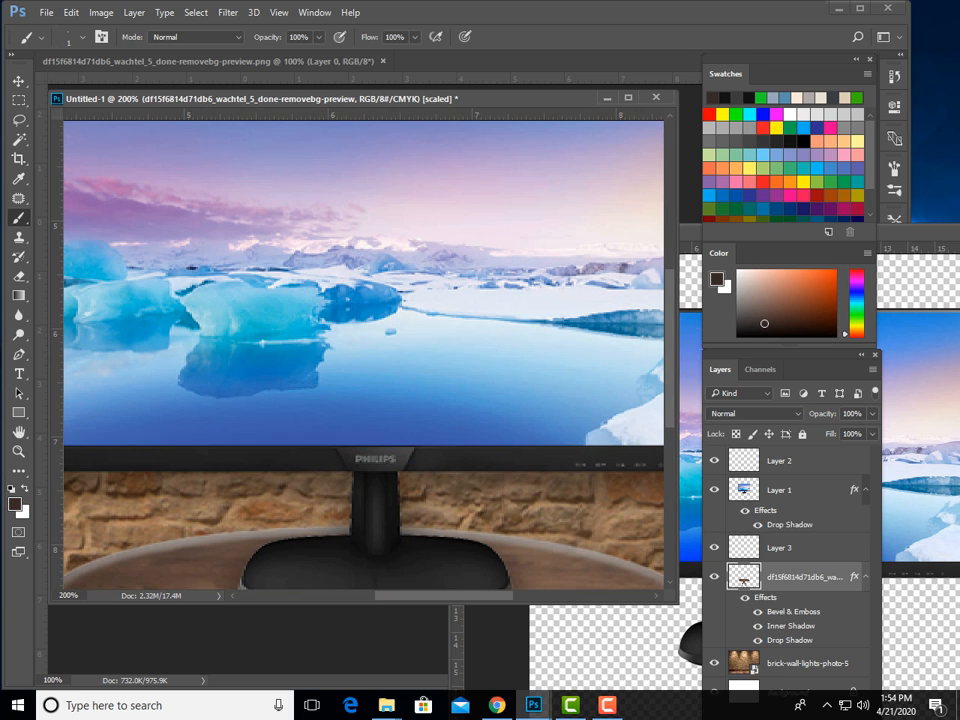
scroll(363, 355, "down", 5)
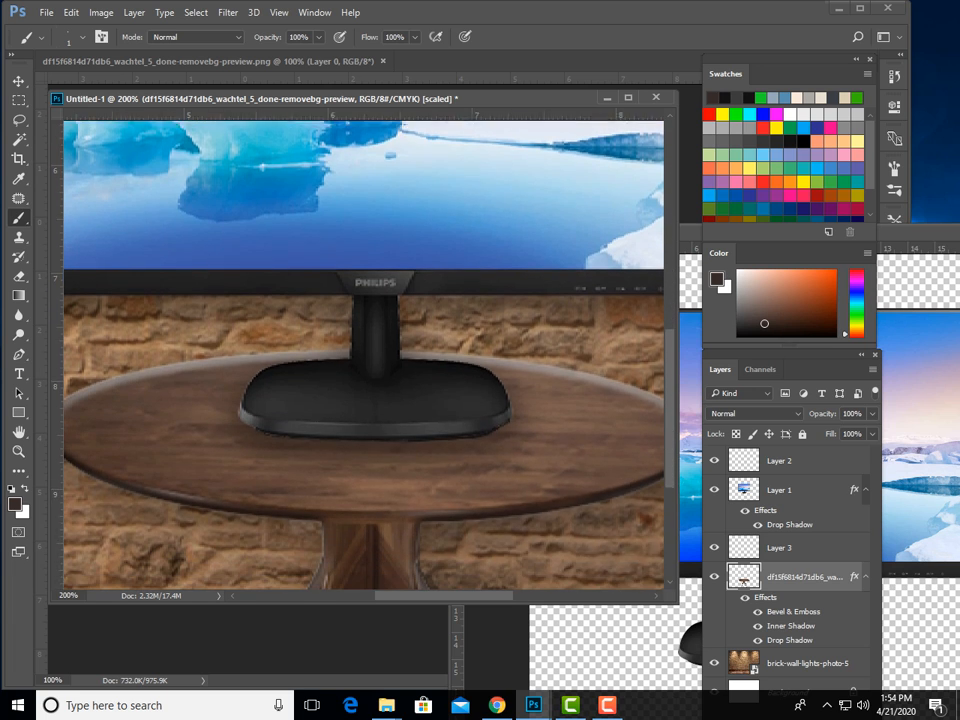
scroll(363, 355, "down", 1)
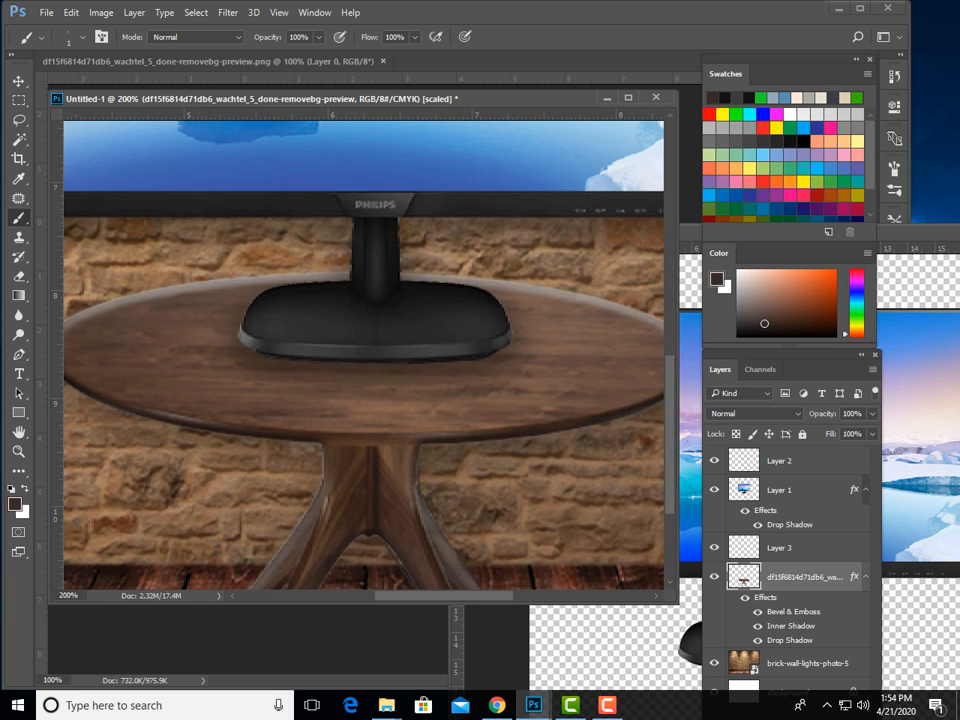
scroll(363, 355, "down", 1)
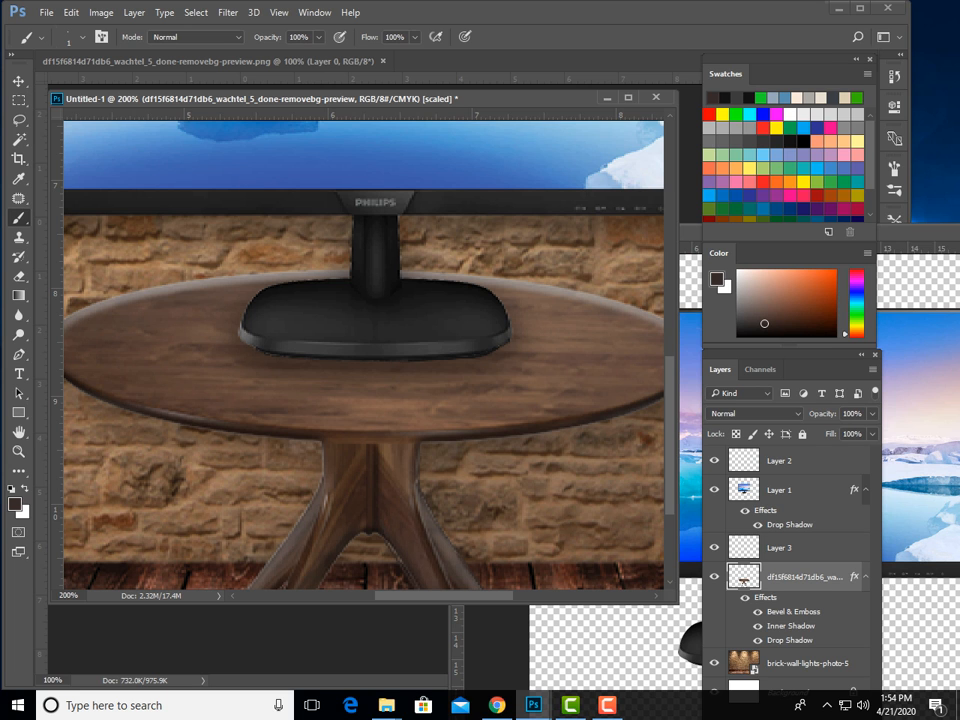
key("ctrl+minus")
key("ctrl+minus")
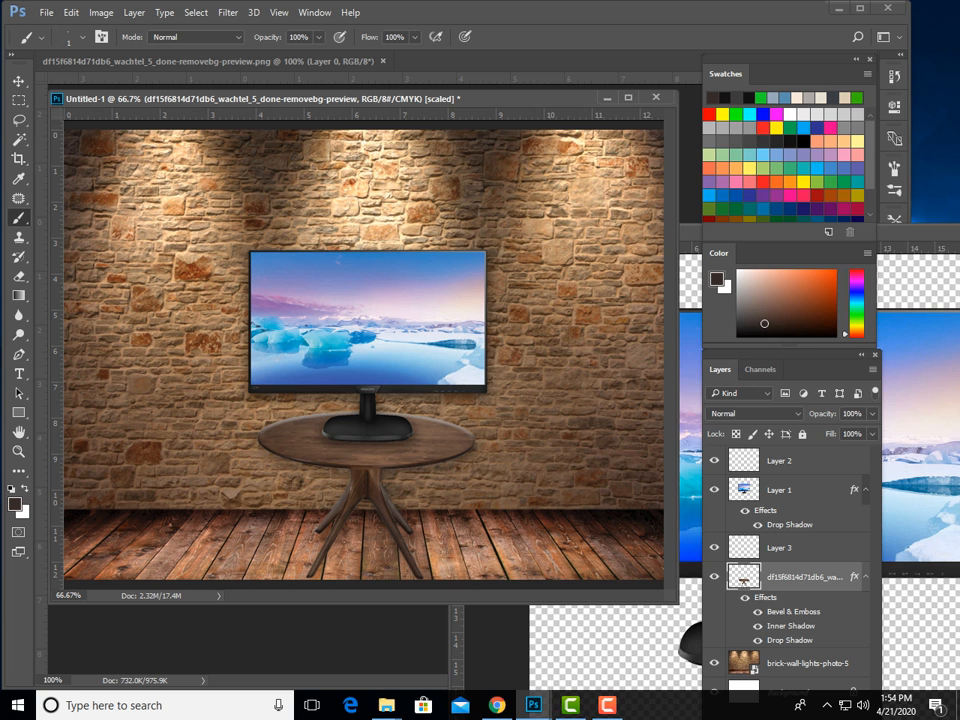
Switch to Chrome, close the monitor image and show the Arena Multimedia homepage for capture, and return to the Untitled-1 mockup in Photoshop
left_click(497, 705)
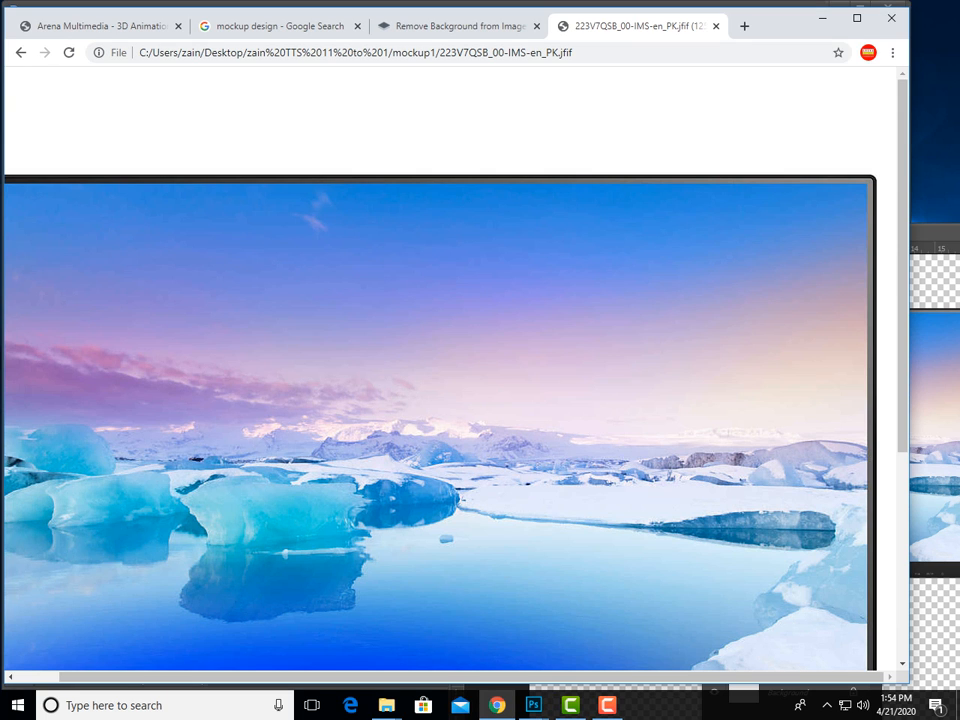
key("ctrl+w")
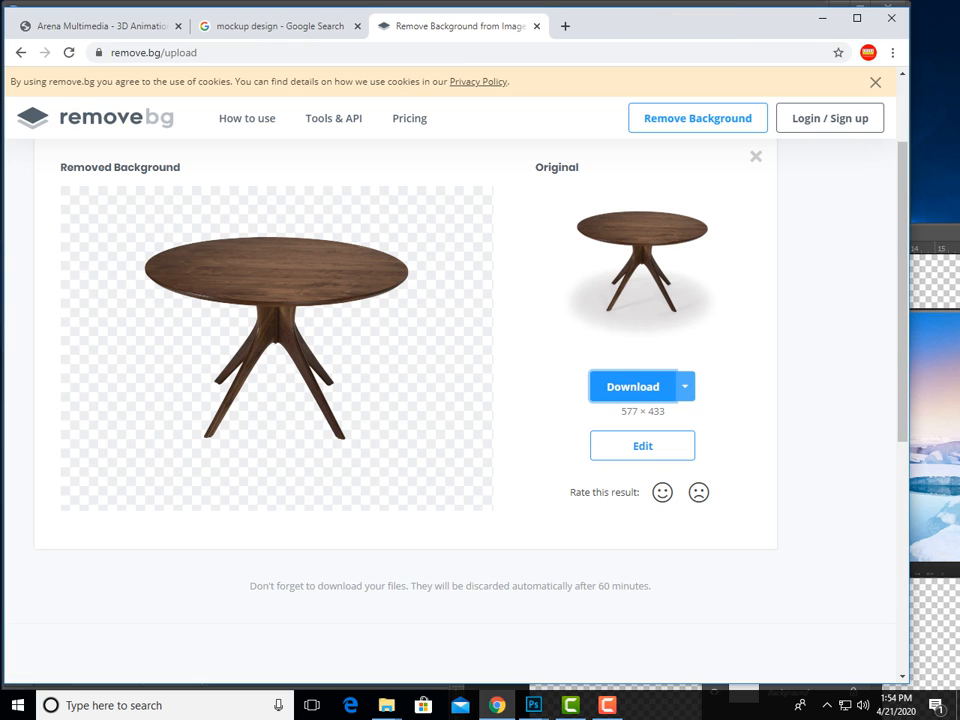
left_click(95, 26)
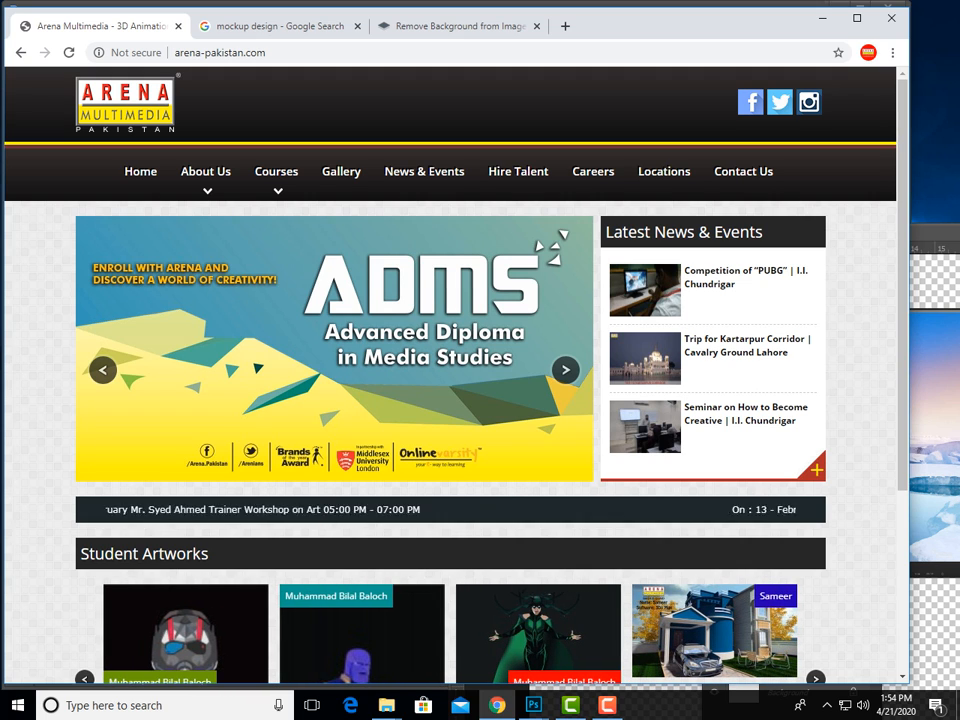
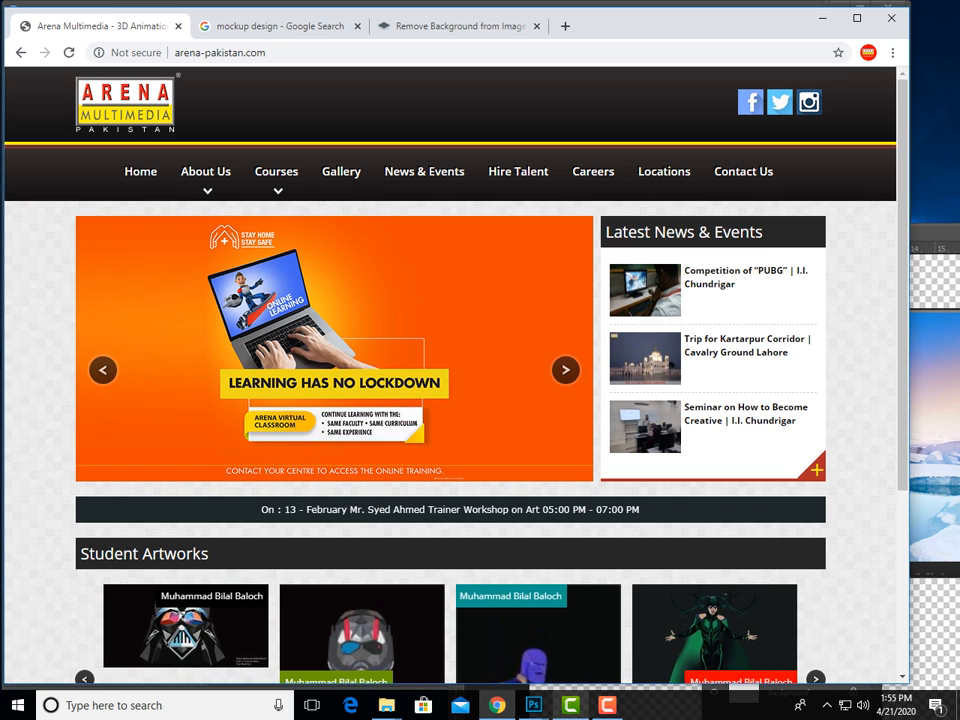
mouse_move(535, 705)
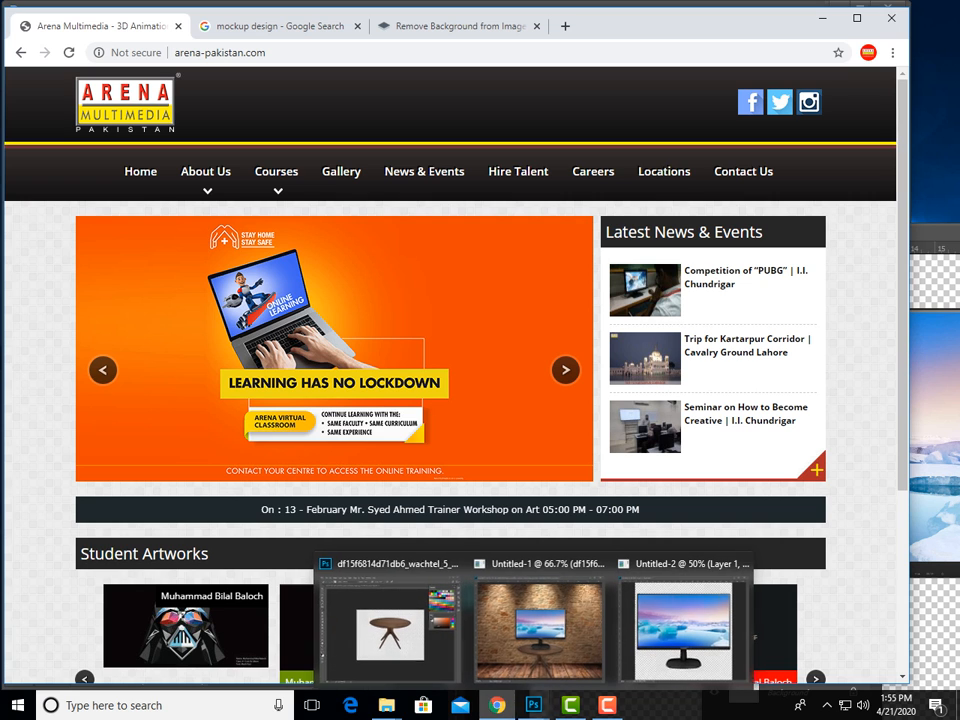
left_click(538, 625)
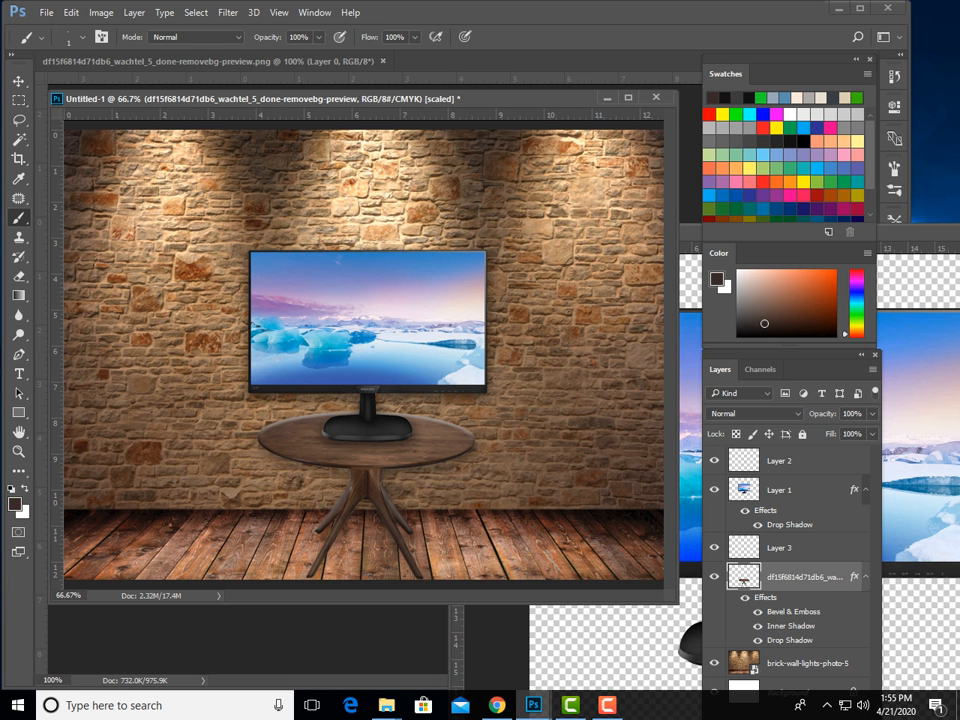
Try pasting the captured website screenshot directly into the Untitled-1 mockup
key("ctrl+v")
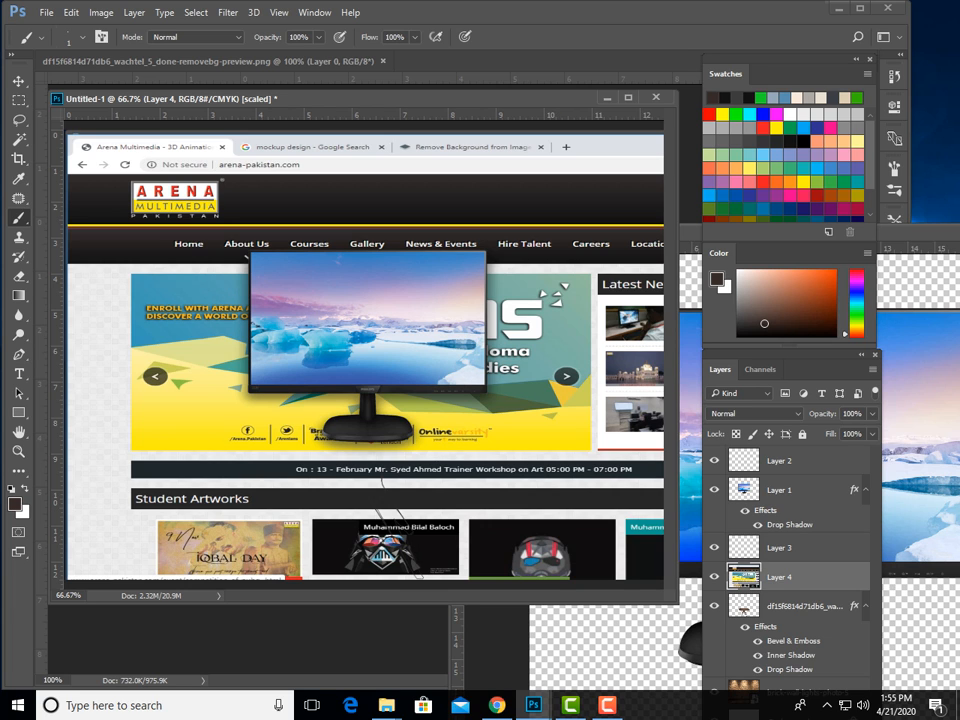
key("ctrl+z")
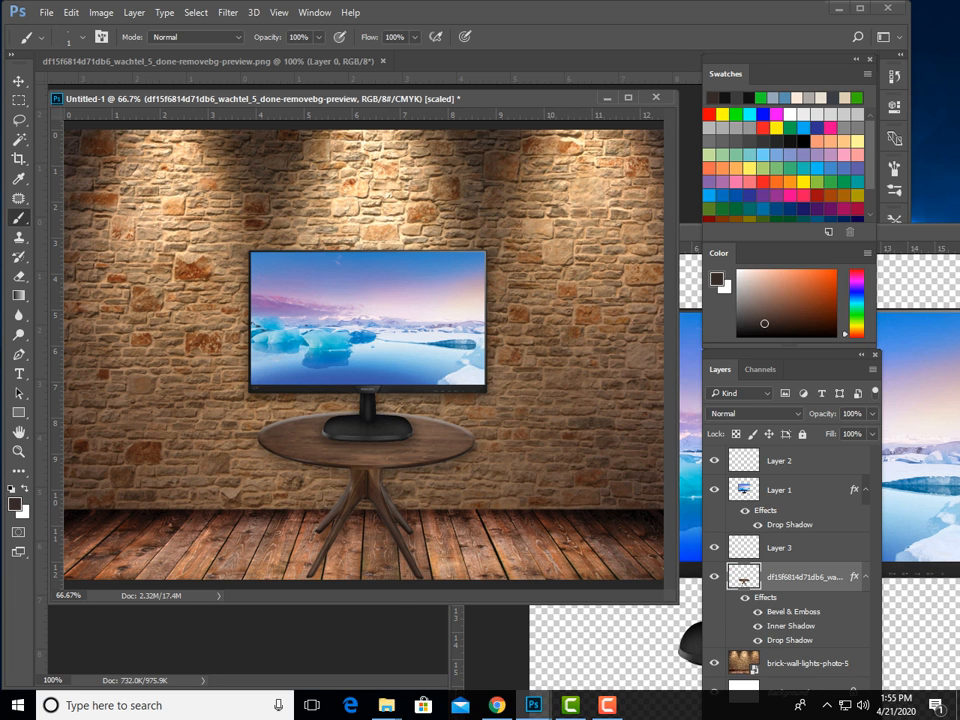
Create a new document with the Clipboard preset and paste the website screenshot into it
left_click(45, 13)
left_click(52, 28)
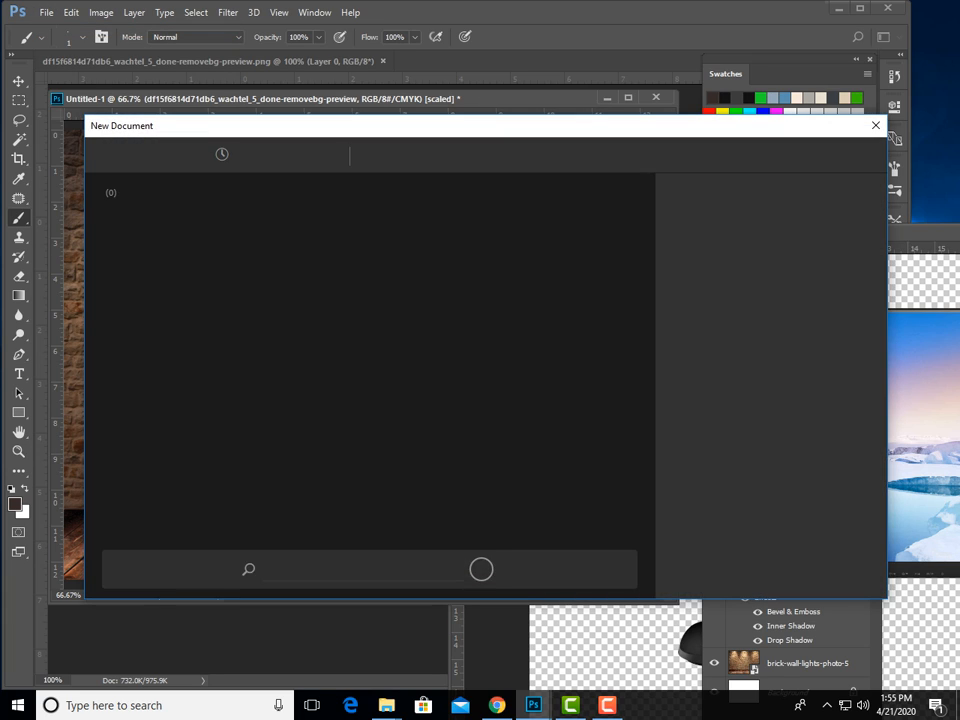
left_click(843, 571)
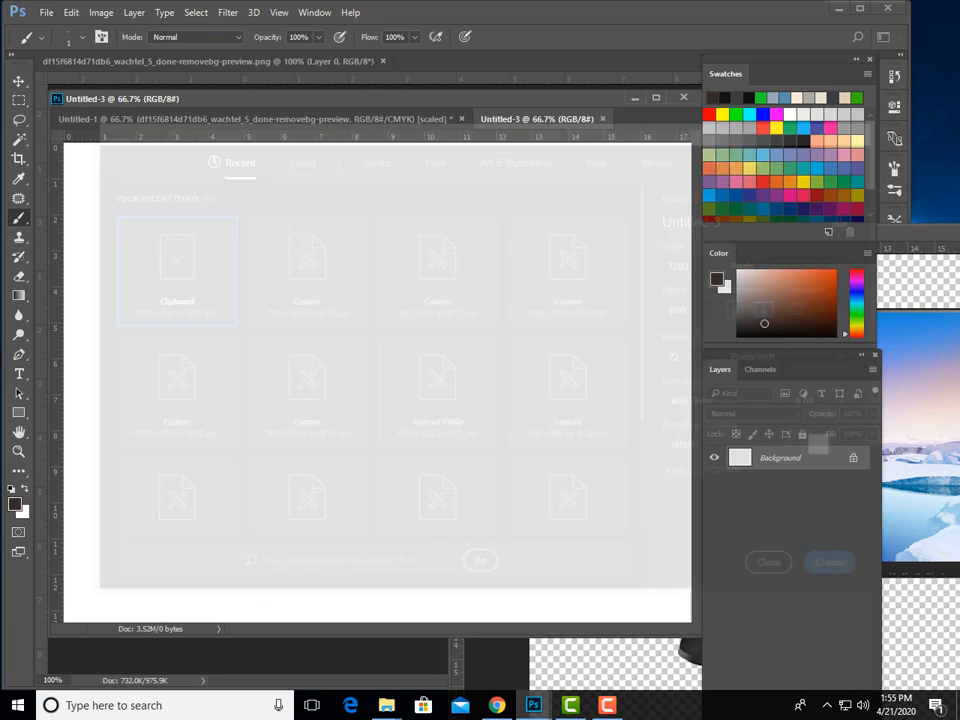
key("ctrl+v")
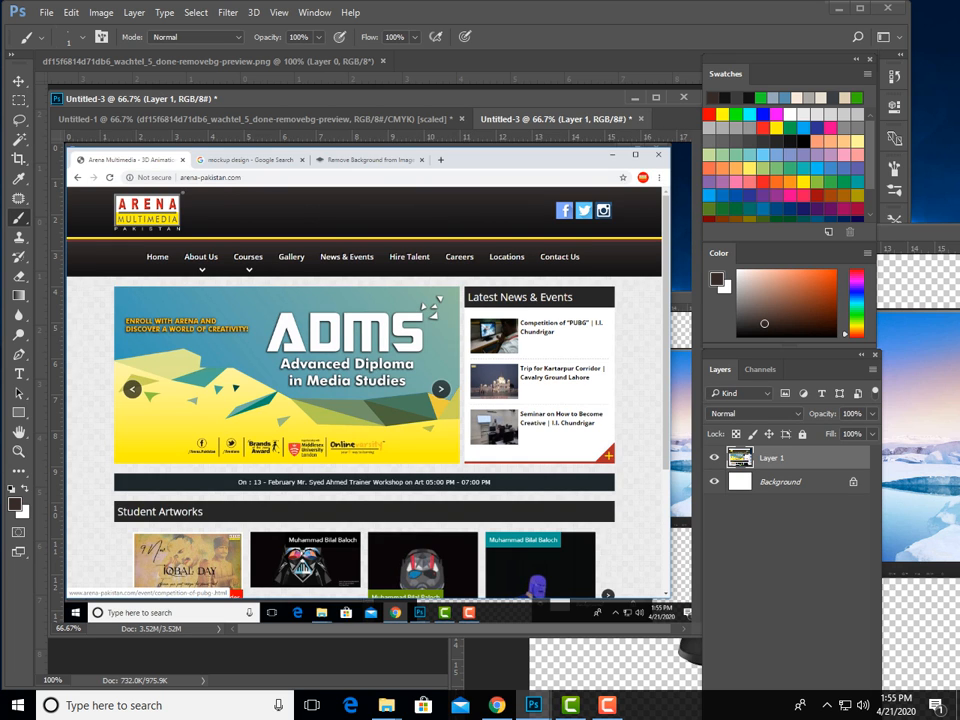
Make the Untitled-3 window taller and detach it from the Untitled-1 group as its own floating window
left_click_drag(538, 636, 538, 708)
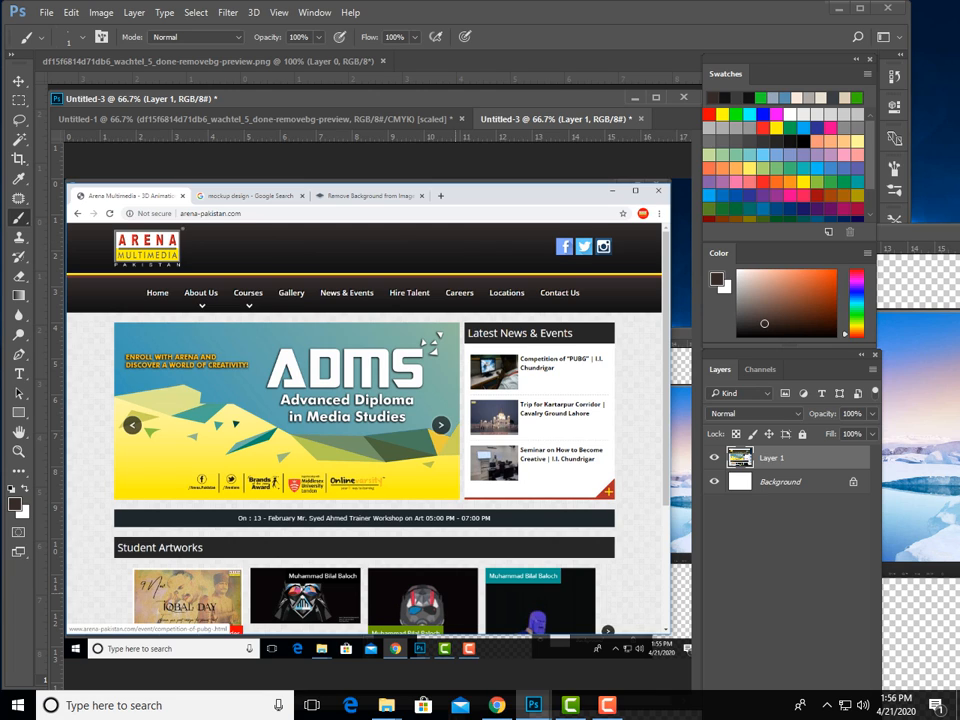
left_click_drag(556, 119, 141, 118)
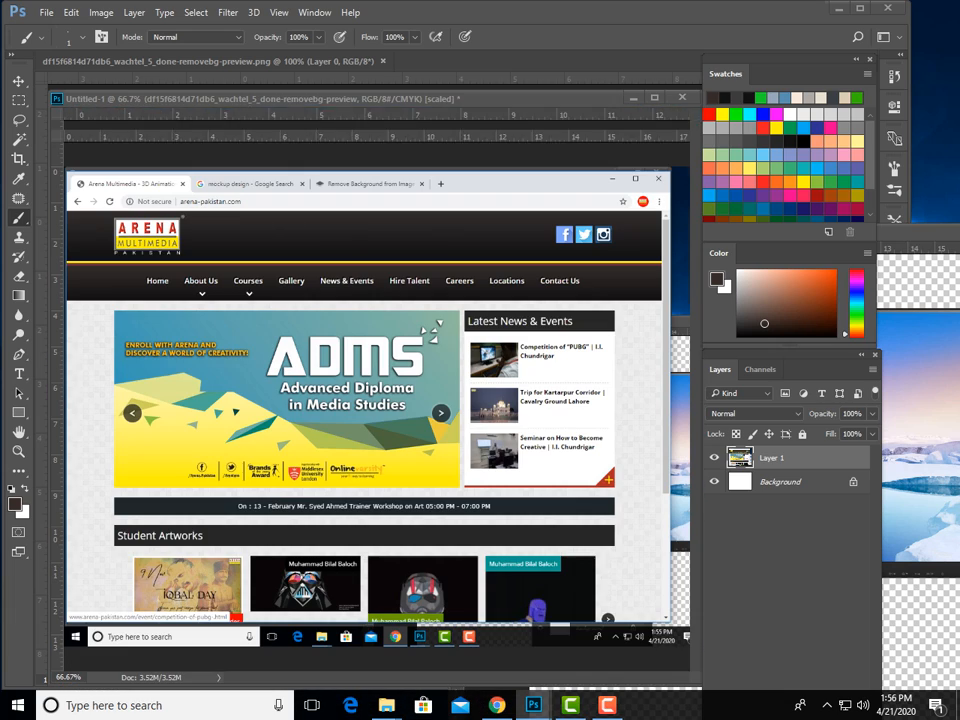
left_click_drag(555, 119, 132, 127)
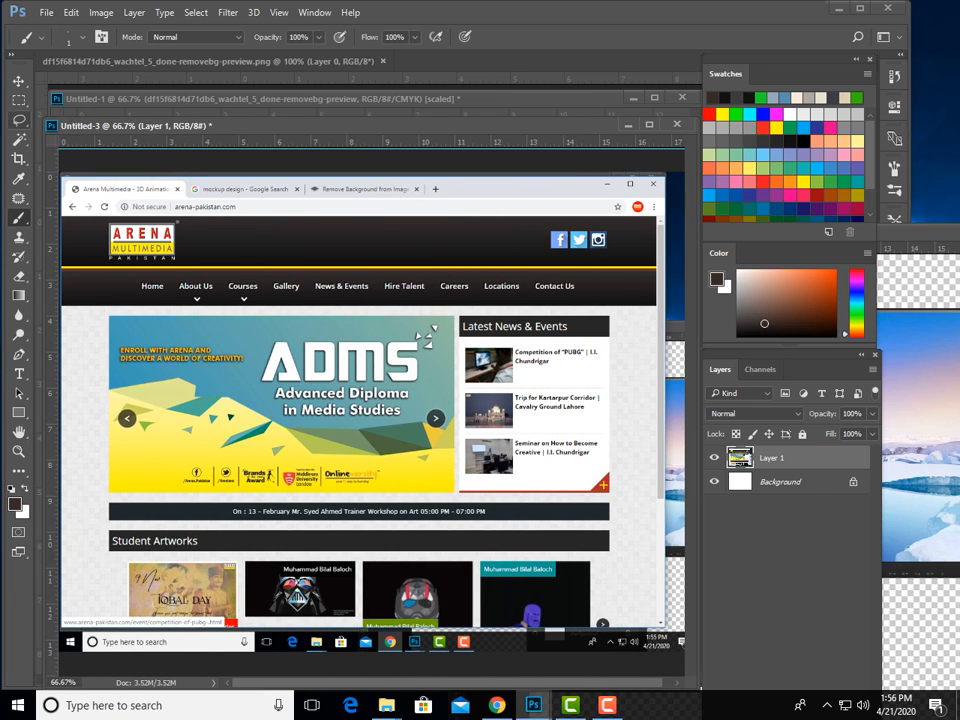
Select the web page content below the browser's address bar with a rectangular marquee
left_click(18, 100)
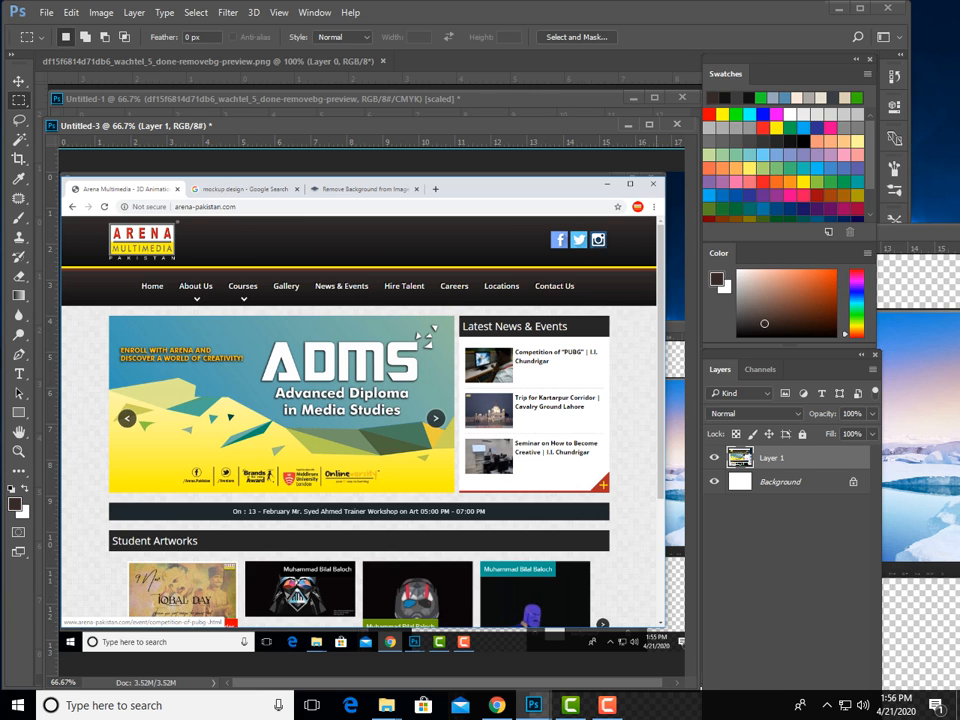
left_click_drag(658, 623, 60, 214)
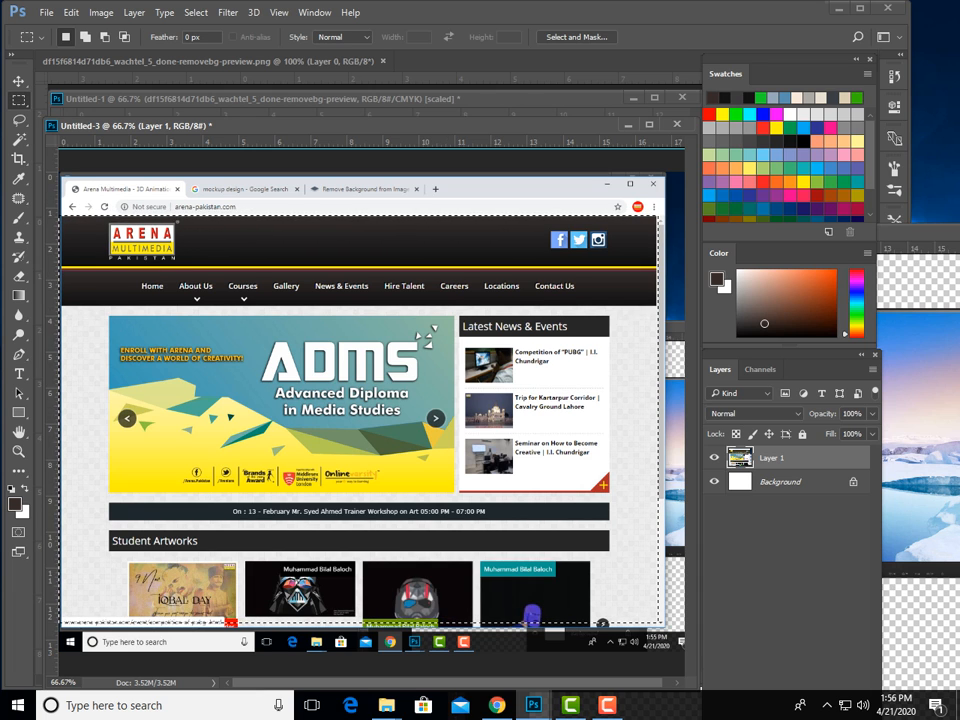
Arrange the two document windows so both are accessible and move the selected web page area into the Untitled-1 mockup
left_click_drag(350, 98, 380, 214)
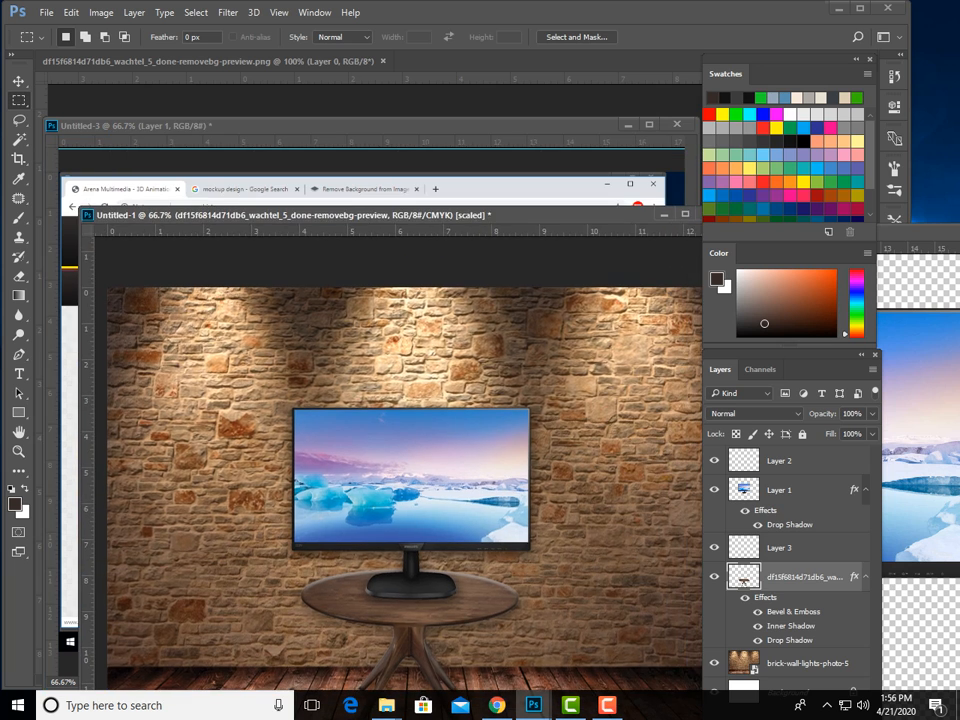
left_click(380, 125)
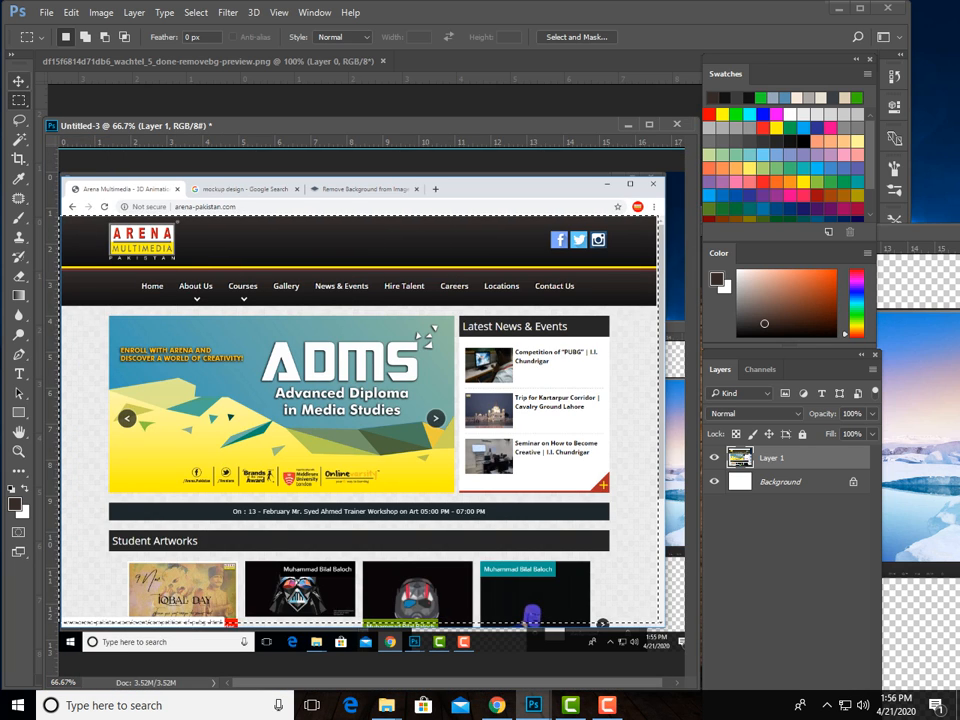
left_click(17, 80)
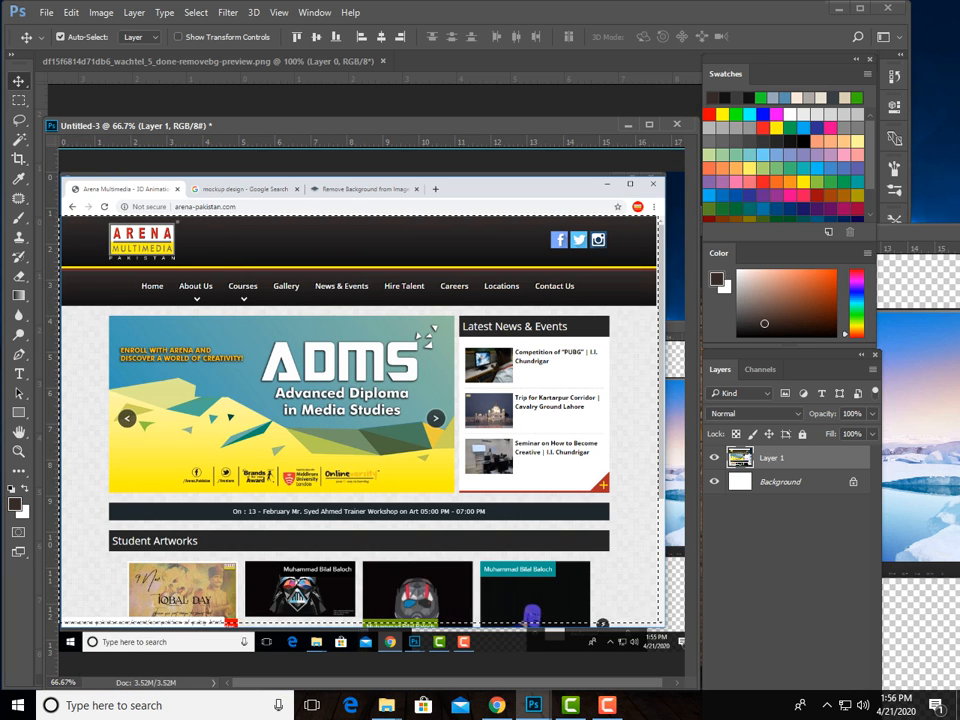
left_click_drag(300, 125, 571, 168)
left_click_drag(529, 458, 260, 420)
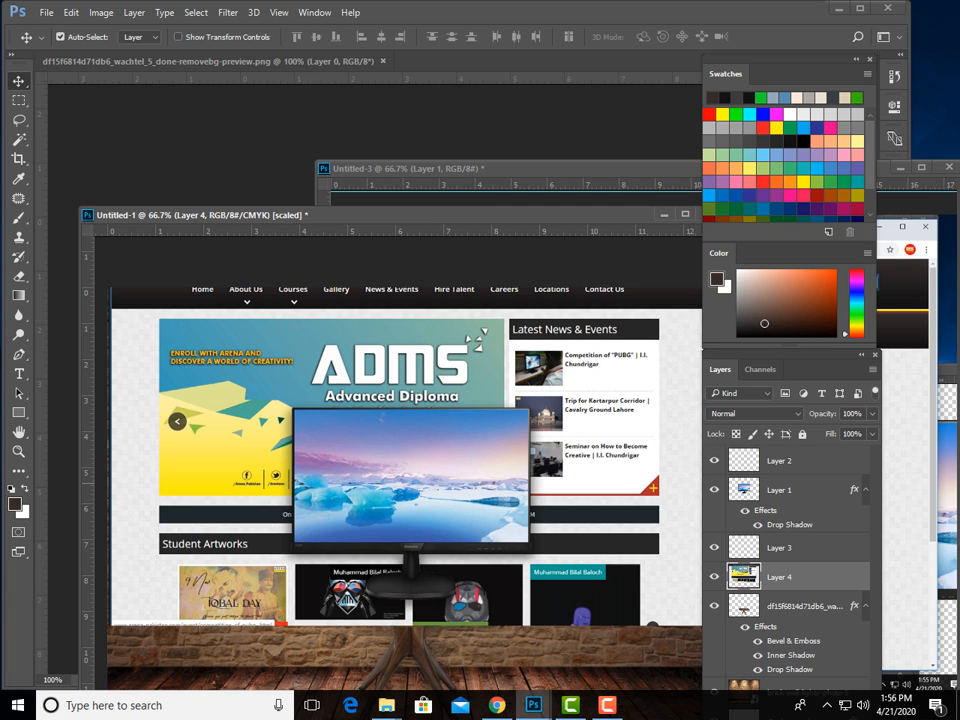
Align the web page with the canvas's top edge and bring Layer 4 above Layer 1 in the stacking order
left_click_drag(532, 480, 505, 549)
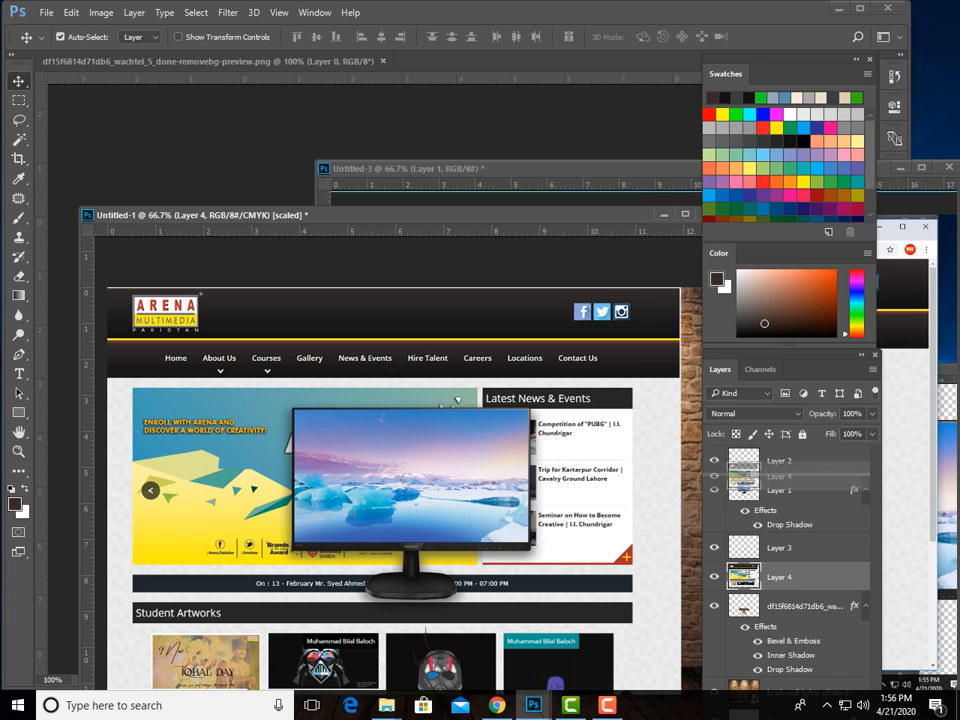
key("ctrl+bracketright")
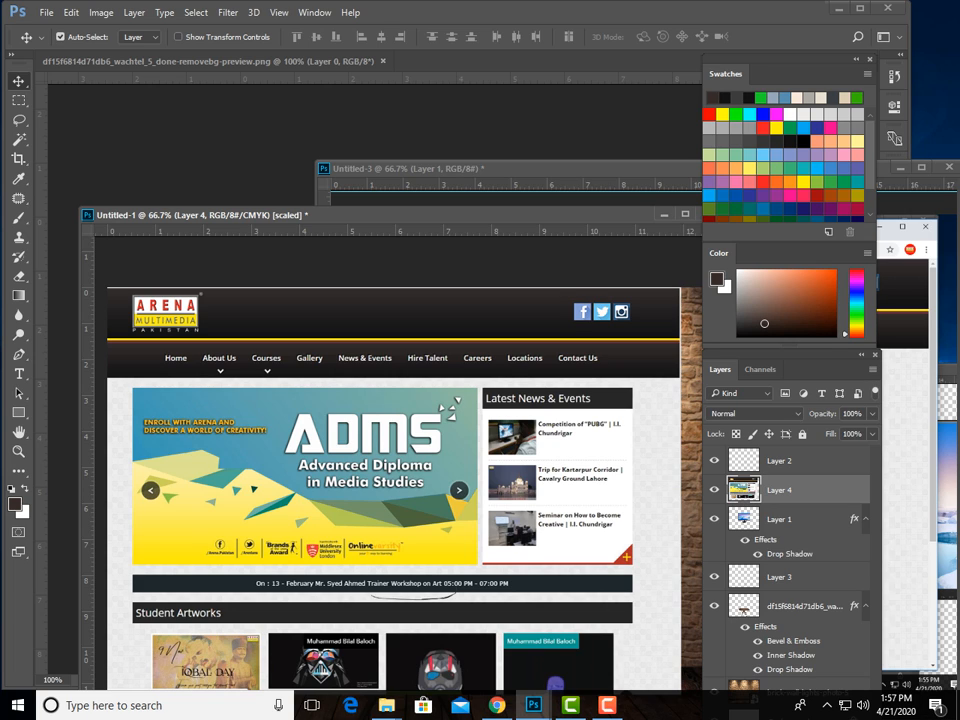
key("ctrl+bracketleft")
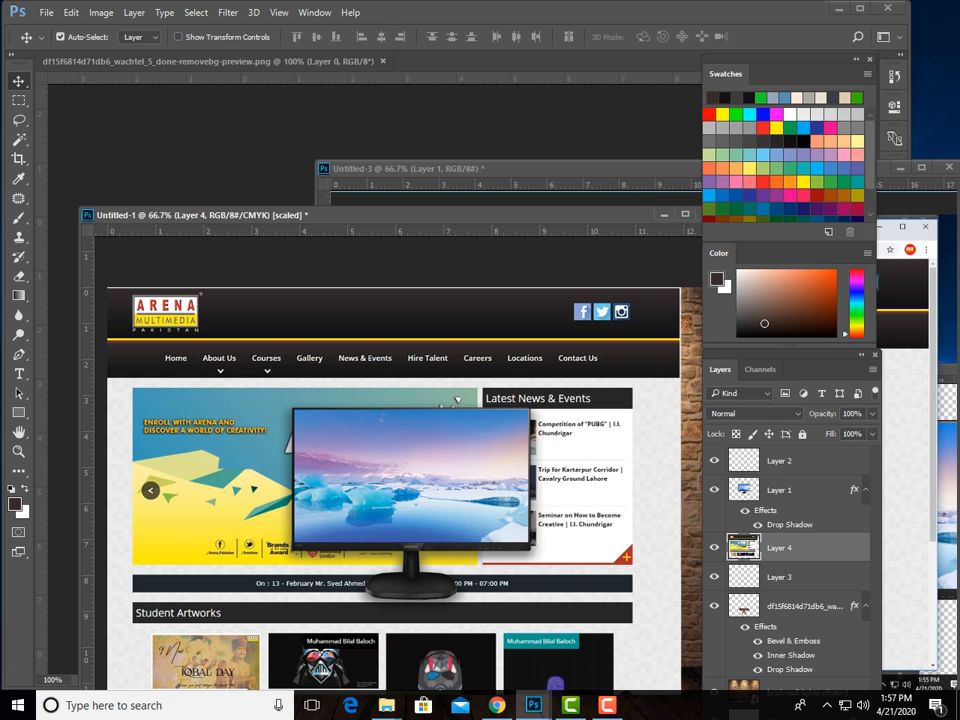
key("ctrl+bracketright")
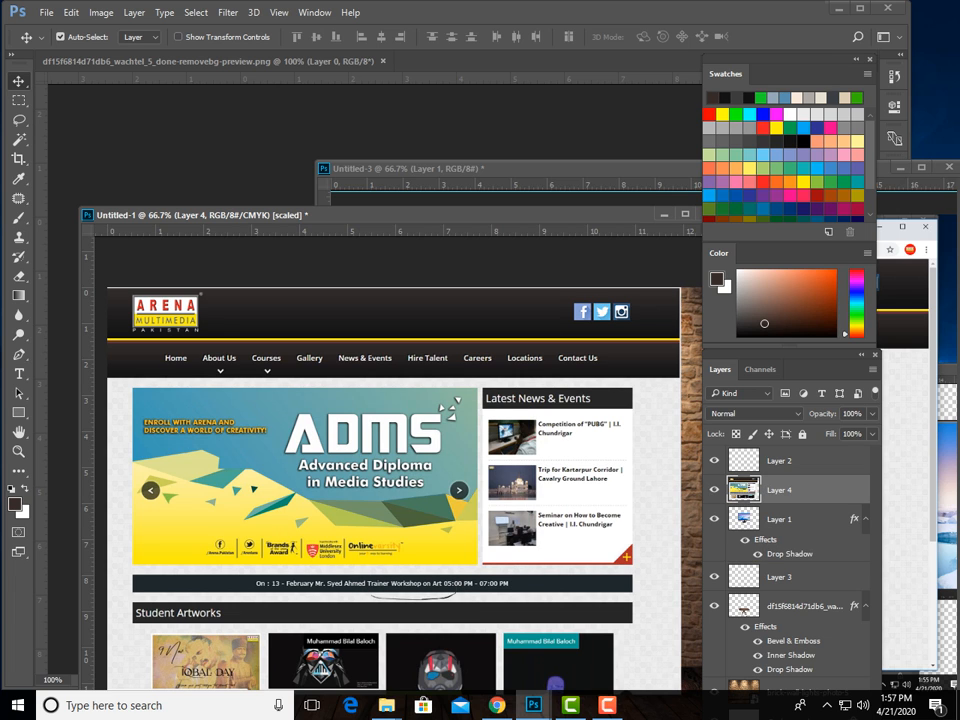
Try the Multiply blend mode on Layer 4, restore Normal, and place the layer back beneath Layer 1
left_click(755, 413)
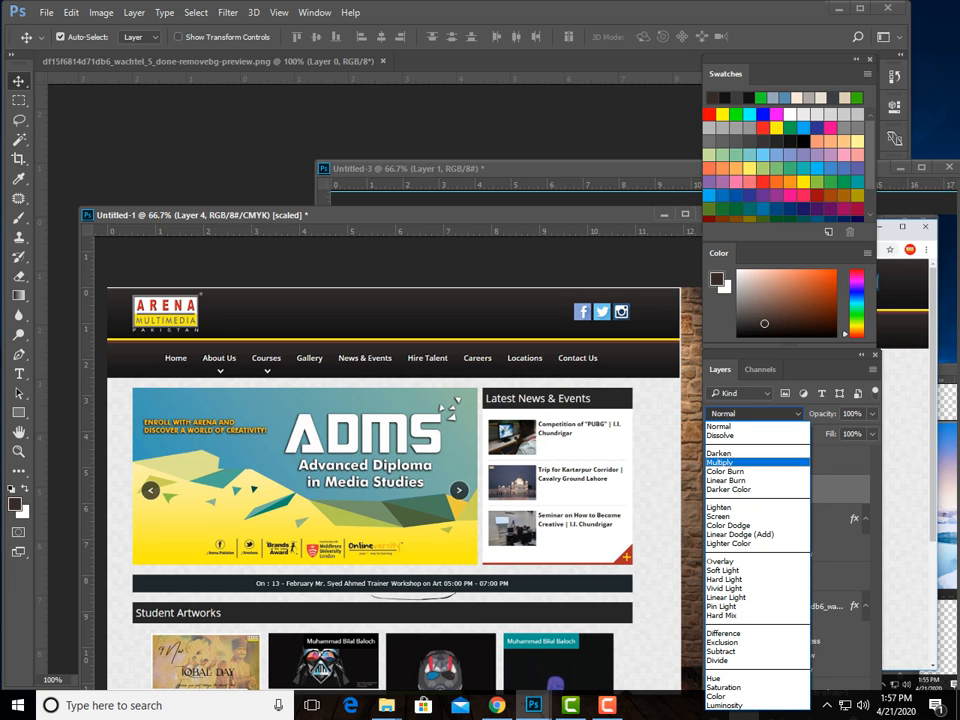
left_click(757, 462)
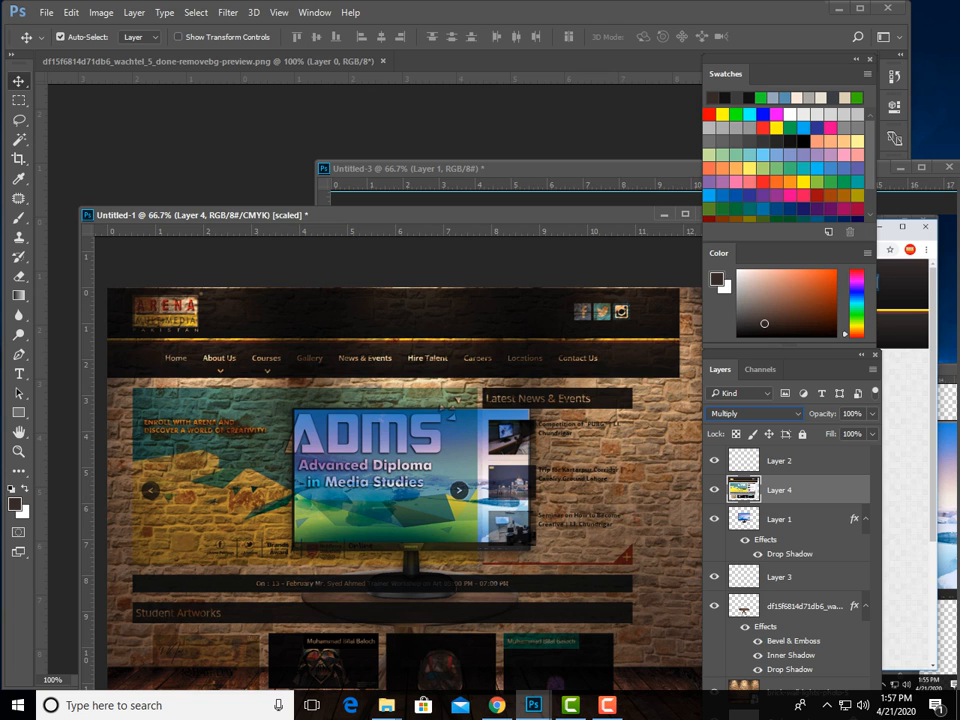
left_click(755, 413)
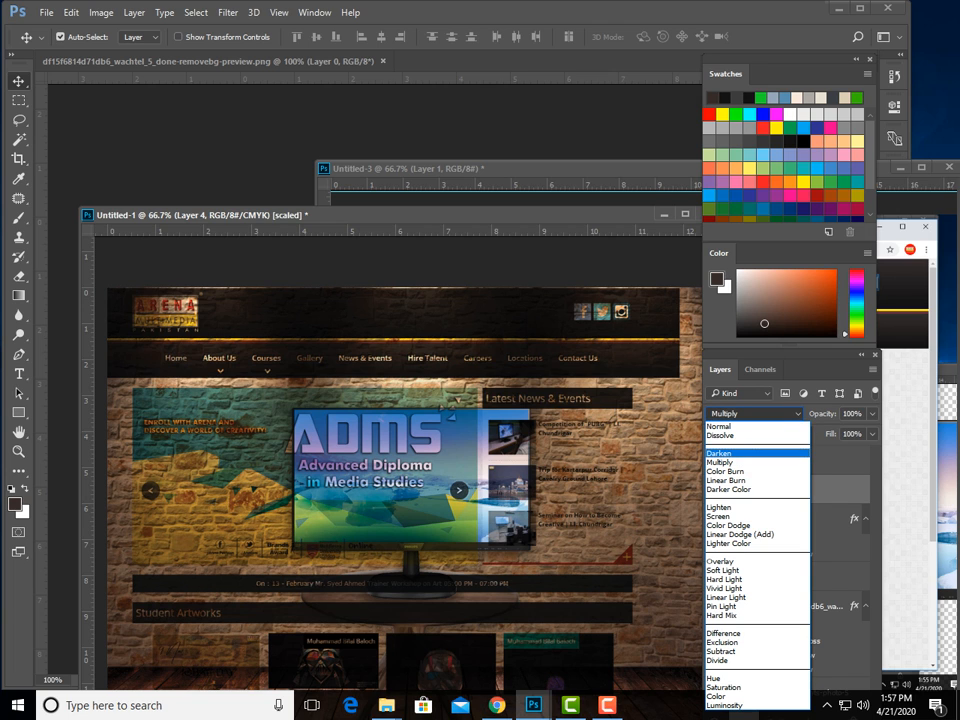
left_click(722, 426)
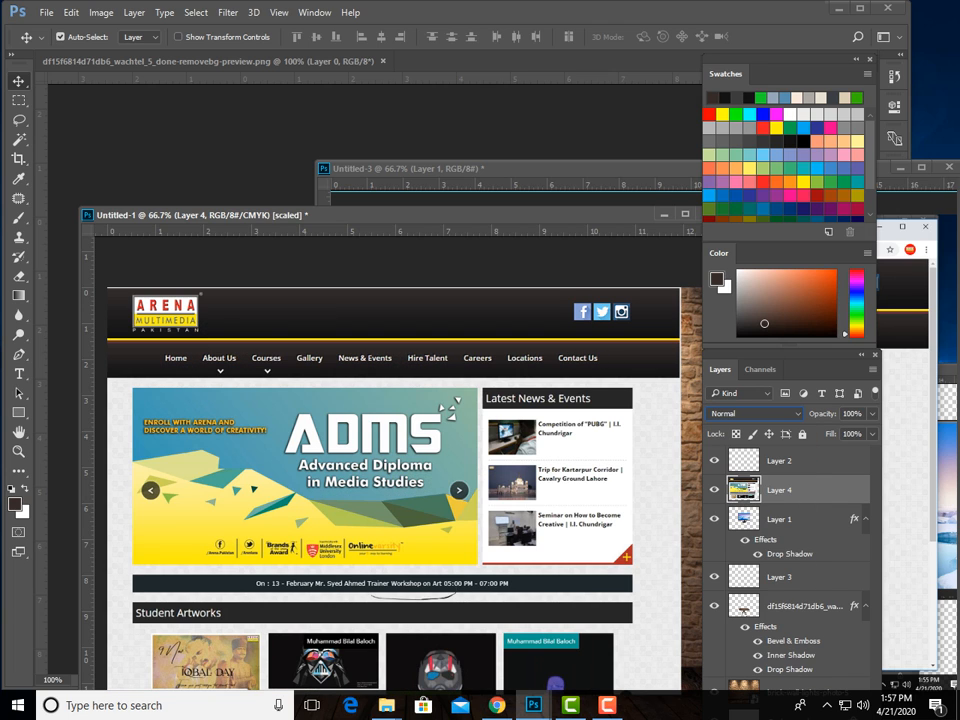
left_click_drag(780, 490, 768, 562)
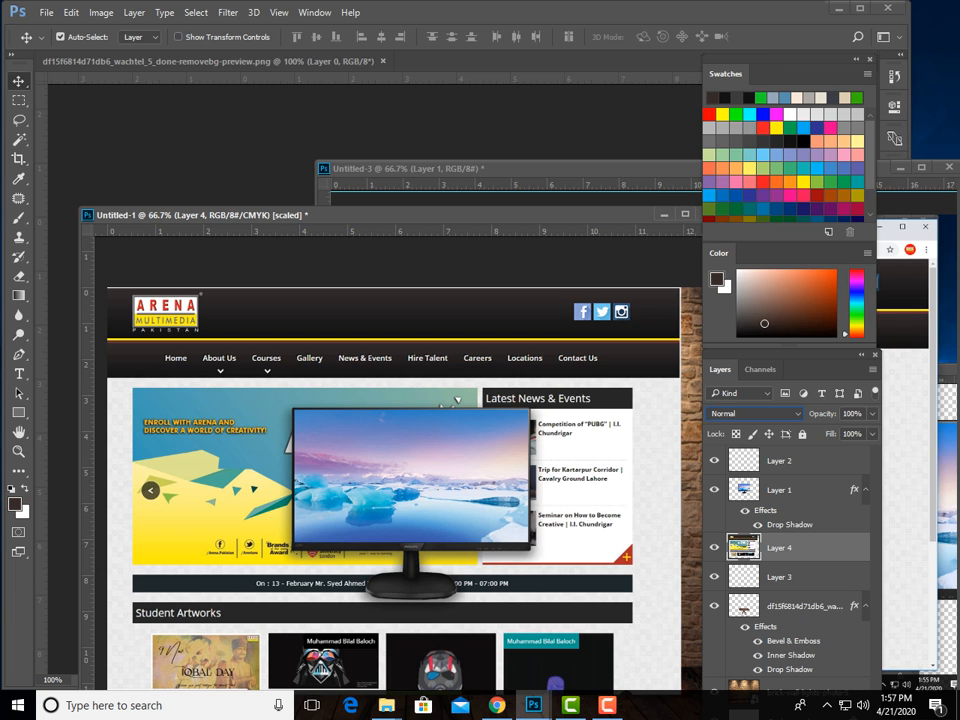
Scale Layer 4 to about 39% and position it so its width and top edge match the monitor
left_click_drag(400, 214, 396, 113)
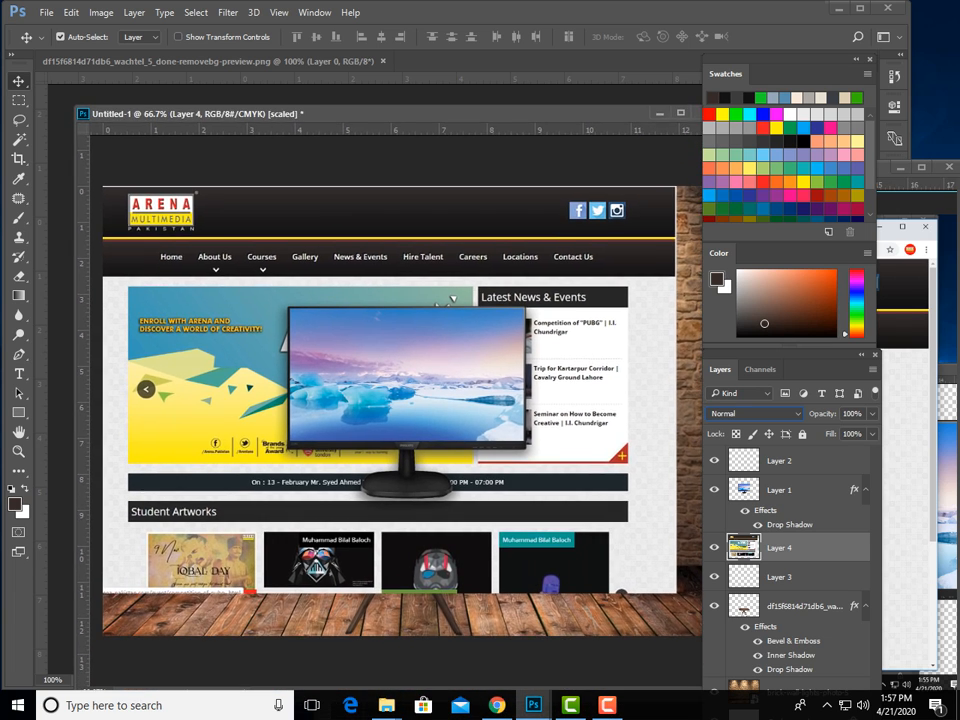
key("ctrl")
key("ctrl+minus")
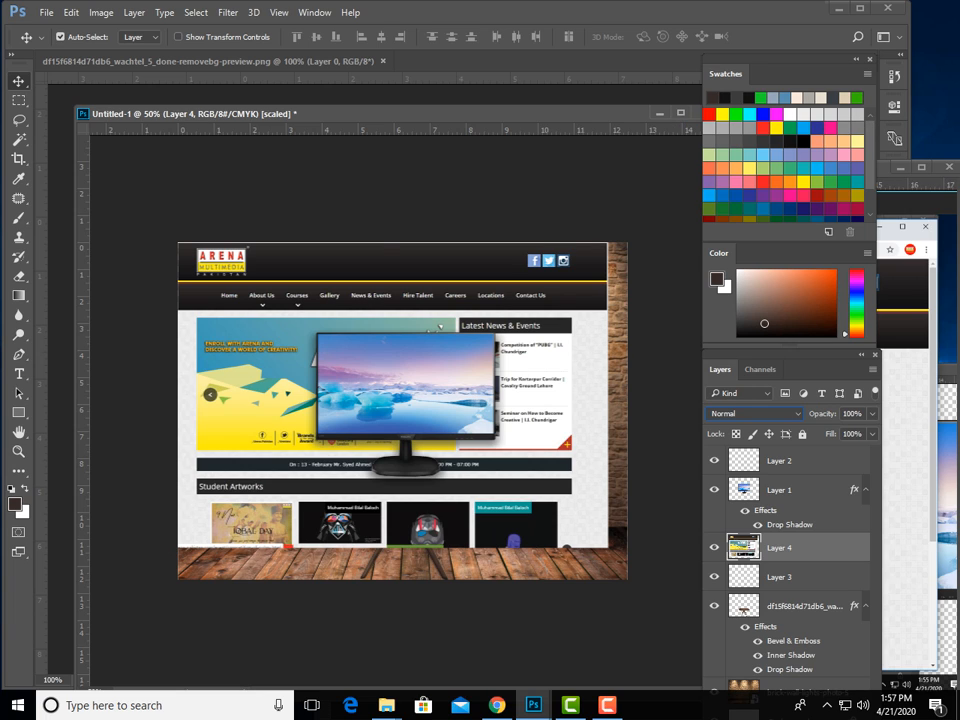
key("ctrl+t")
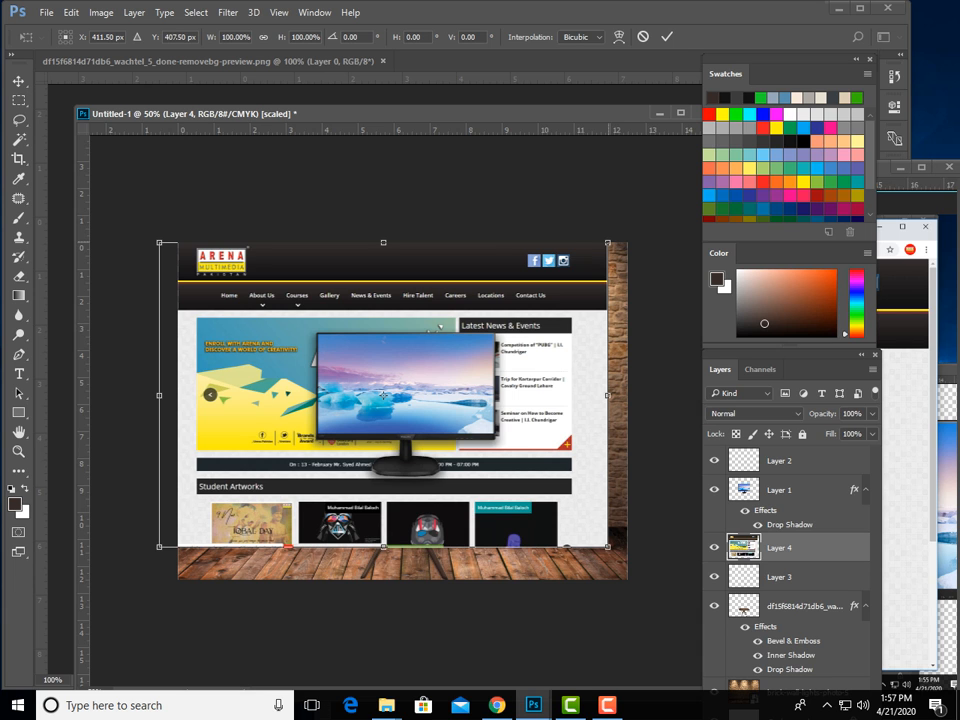
left_click_drag(607, 242, 450, 350)
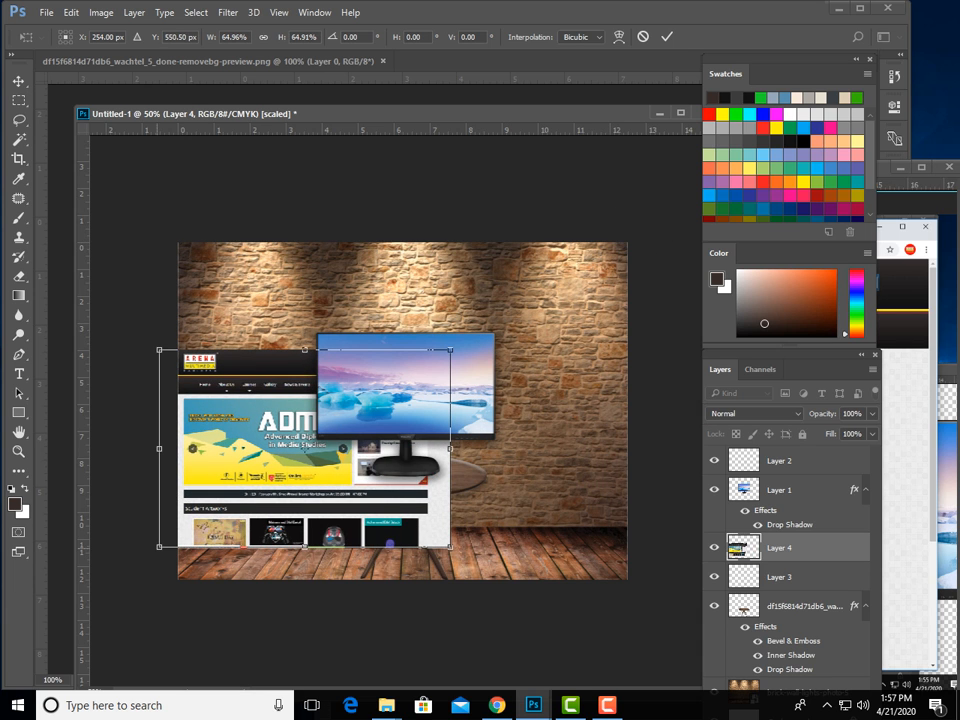
left_click_drag(159, 547, 221, 505)
left_click_drag(336, 427, 428, 375)
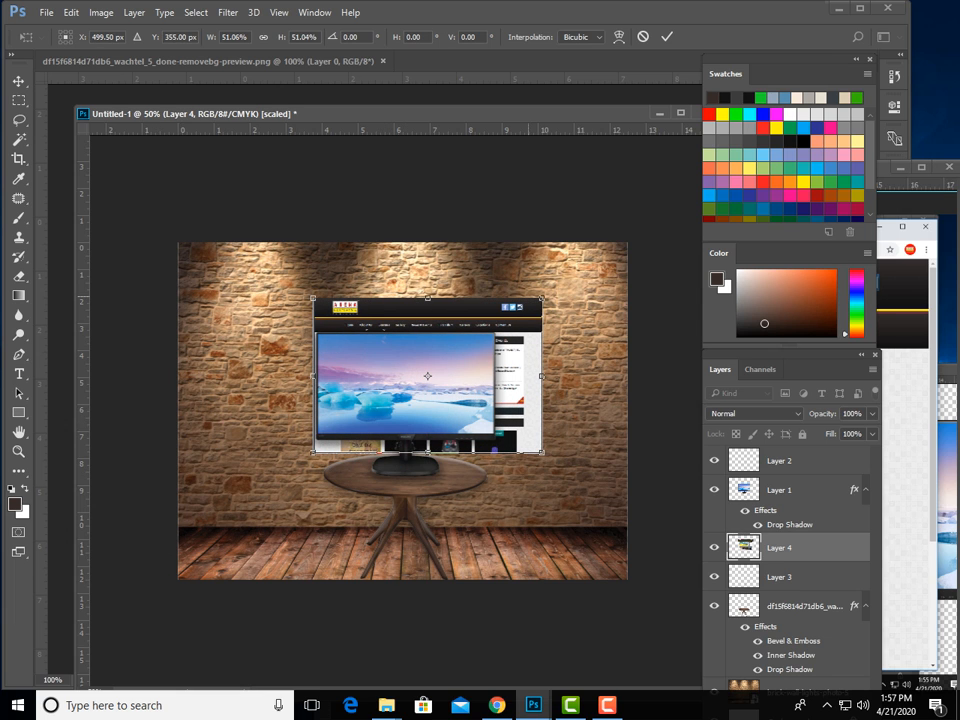
left_click_drag(541, 298, 492, 331)
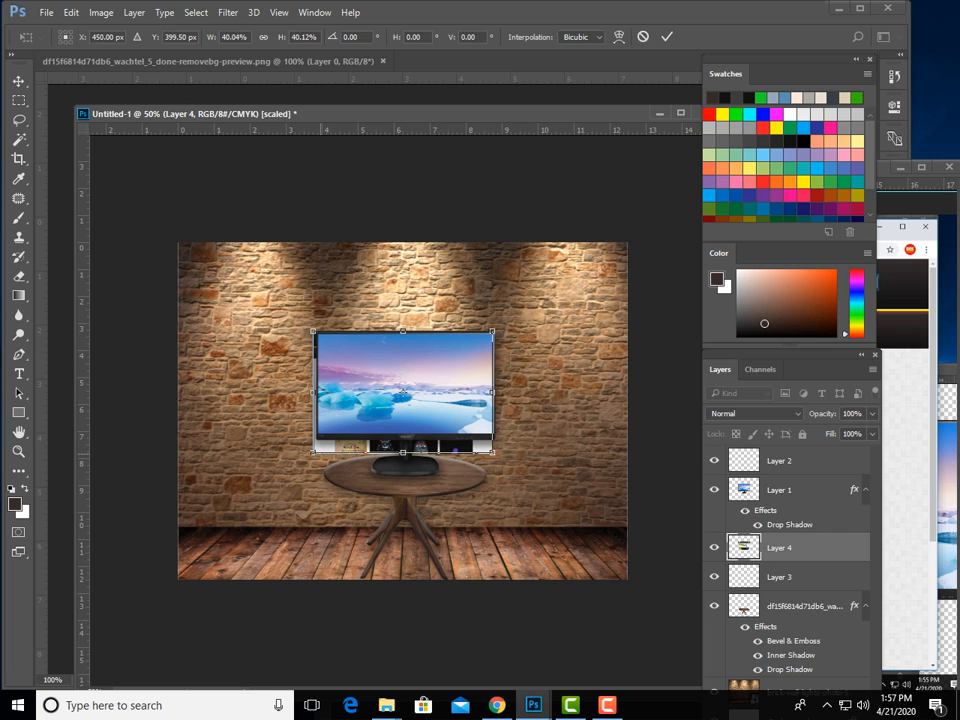
left_click_drag(313, 452, 317, 449)
left_click_drag(493, 449, 494, 450)
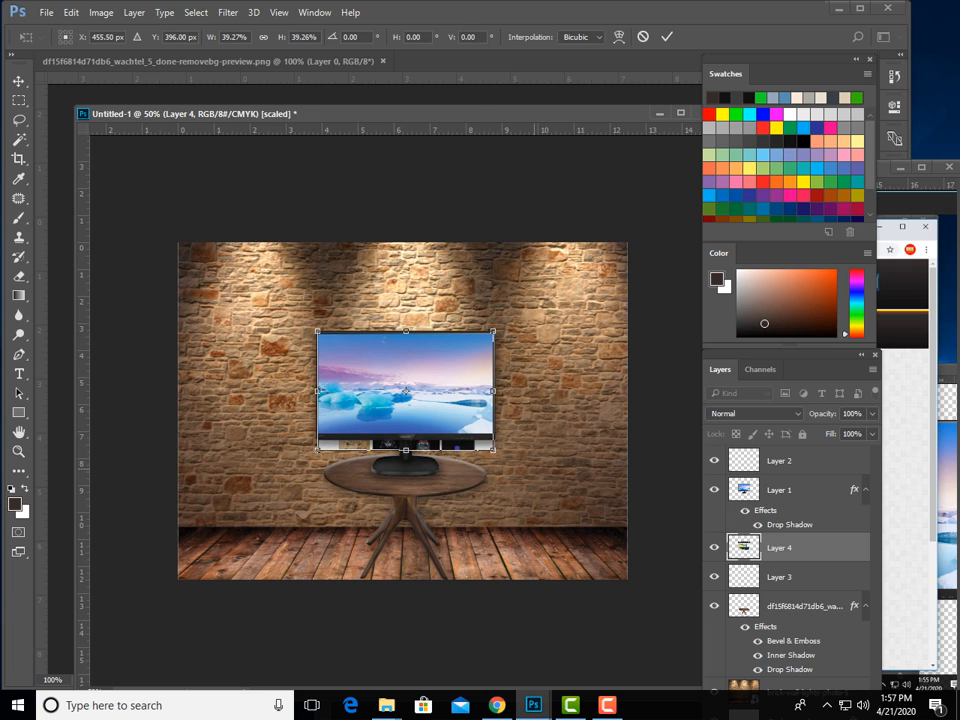
key("Return")
Place Layer 4 above Layer 1 and set its blend mode to Multiply
left_click_drag(780, 548, 780, 478)
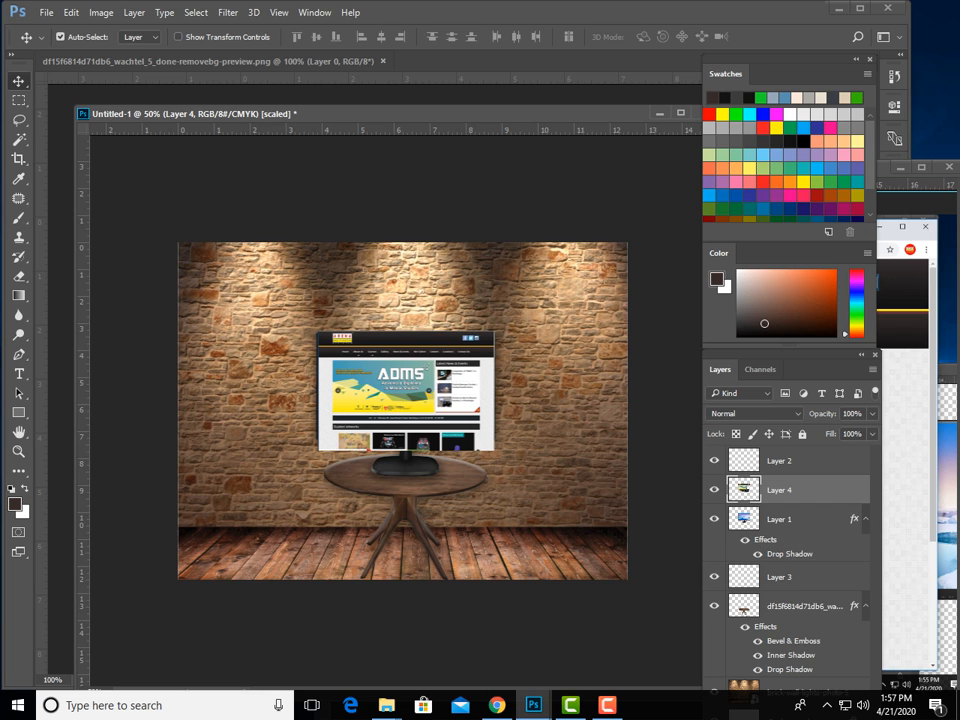
left_click(755, 413)
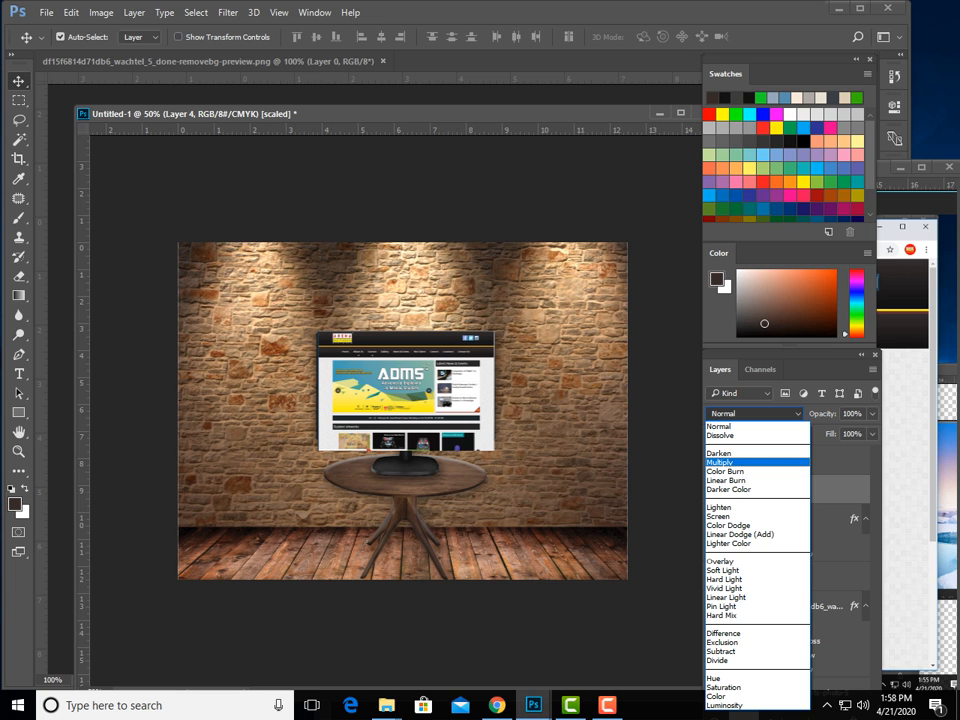
left_click(730, 462)
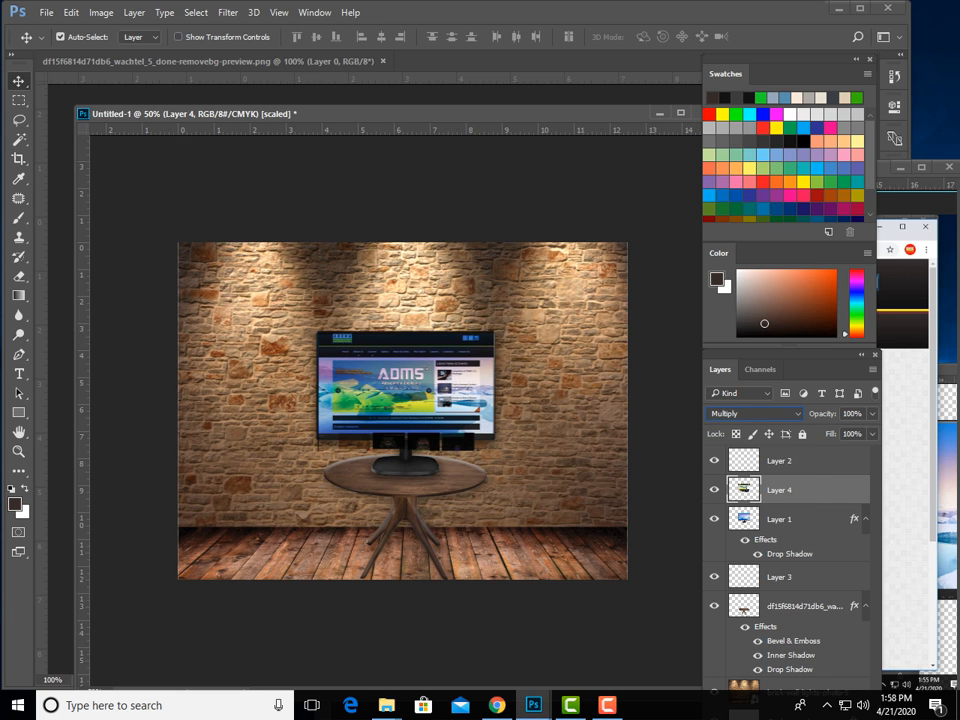
Try shifting the web page upward over the monitor screen, and undo the move
key("ctrl+minus")
key("ctrl+plus")
key("ctrl+plus")
key("ctrl+plus")
key("ctrl+plus")
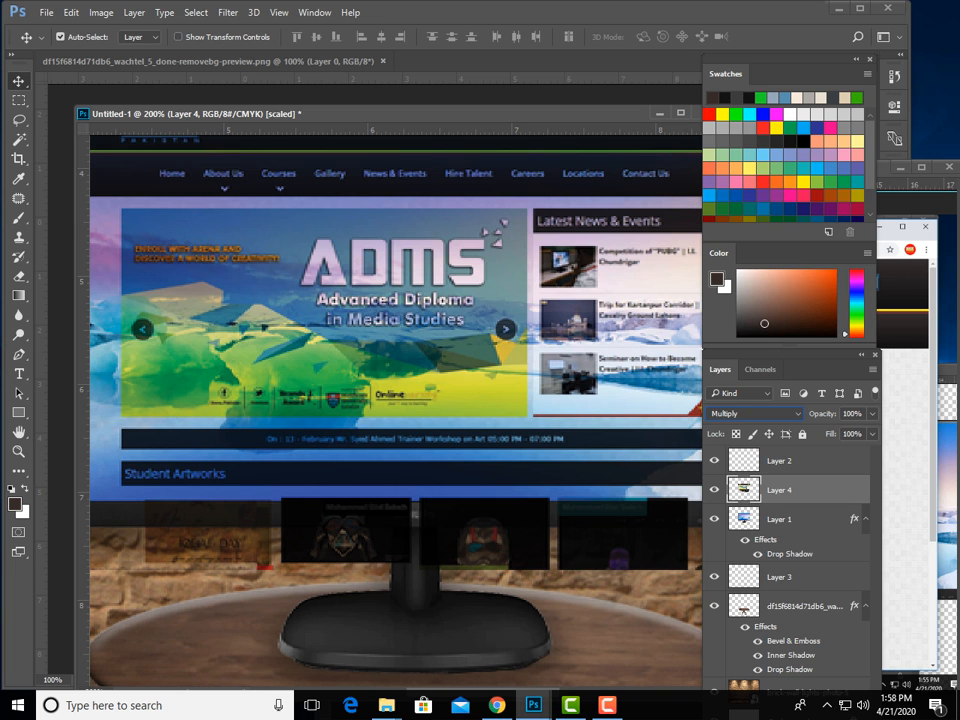
left_click_drag(416, 543, 426, 375)
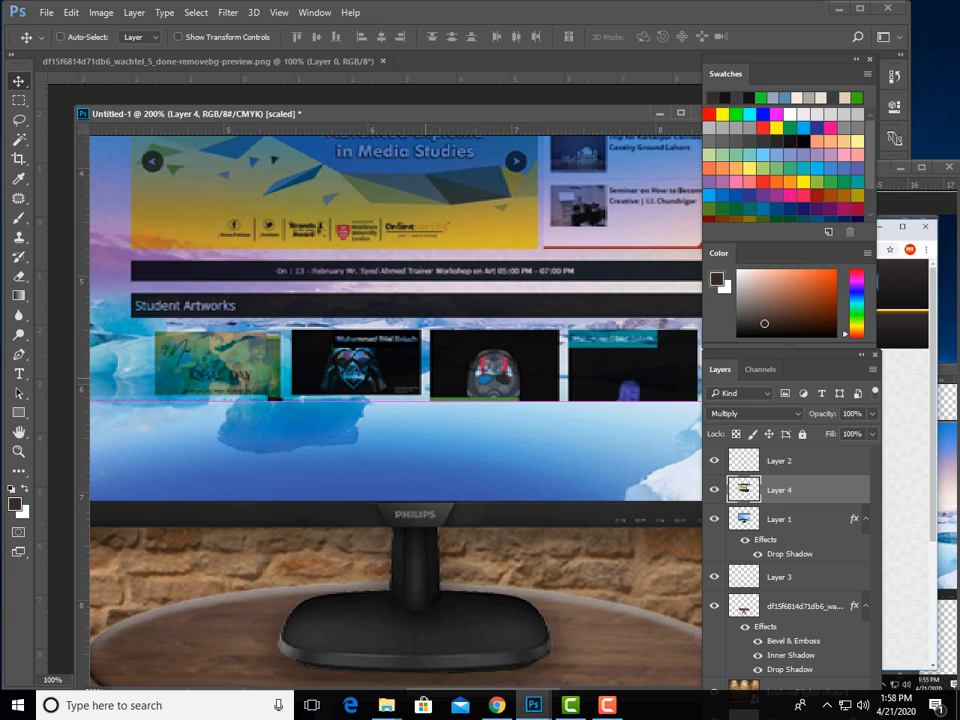
key("ctrl+z")
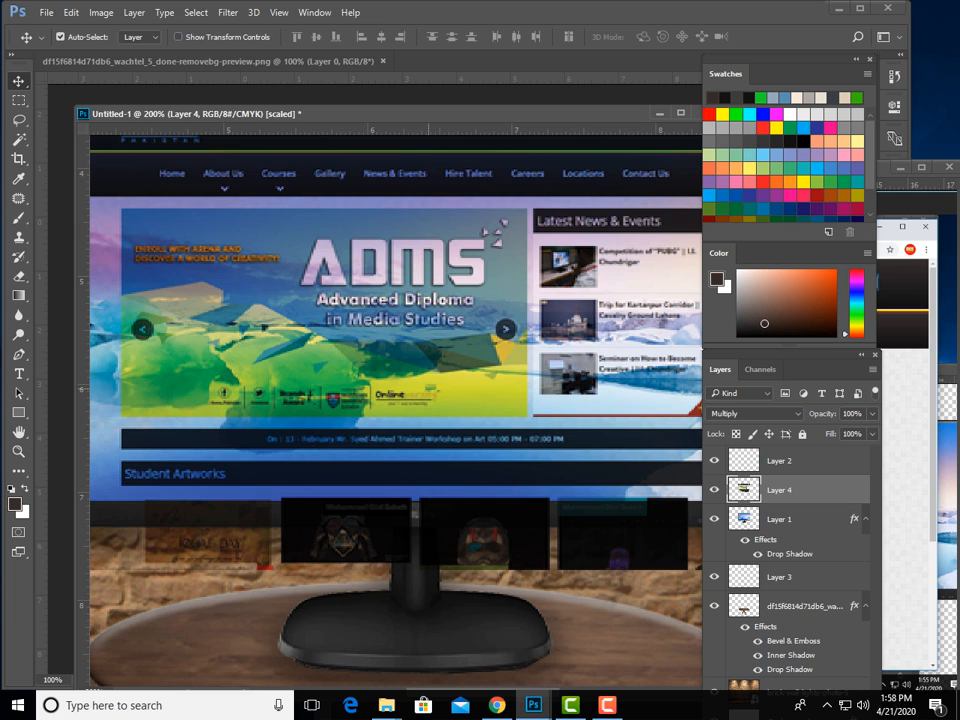
Cut away the web page strip overhanging the monitor's lower bezel, from its left corner past the stand, using a rectangular marquee
key("space")
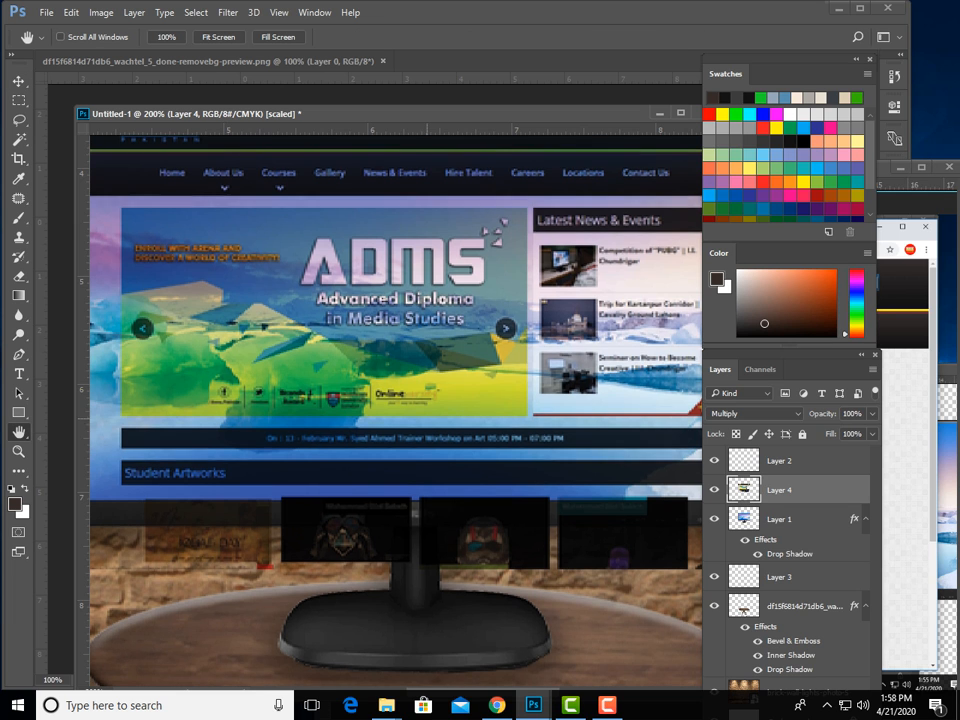
left_click_drag(451, 545, 477, 369)
left_click_drag(152, 354, 212, 393)
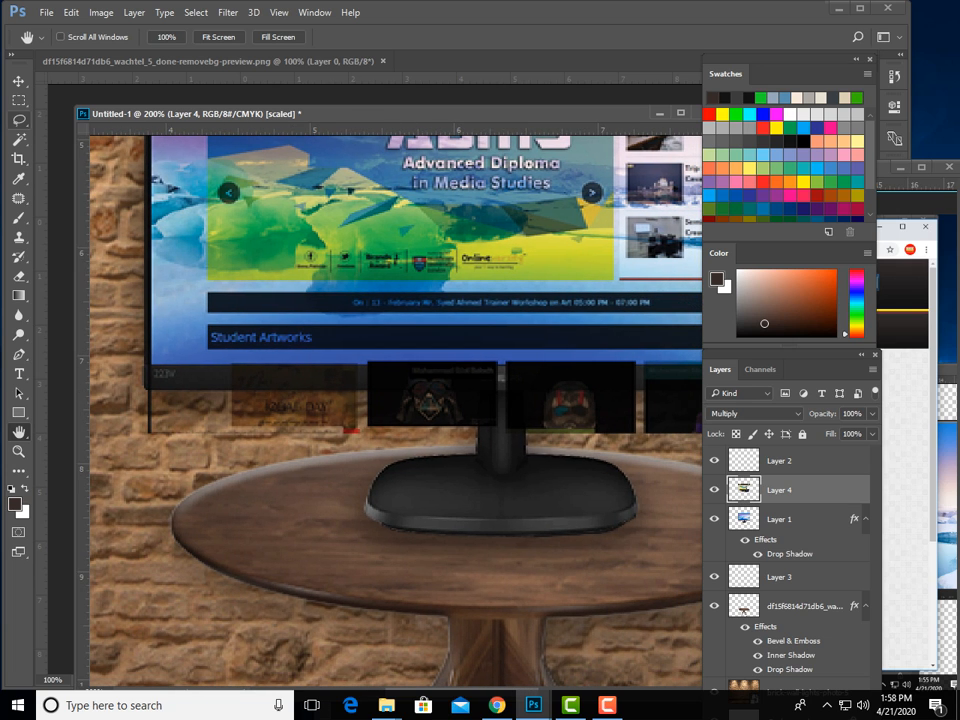
left_click(18, 100)
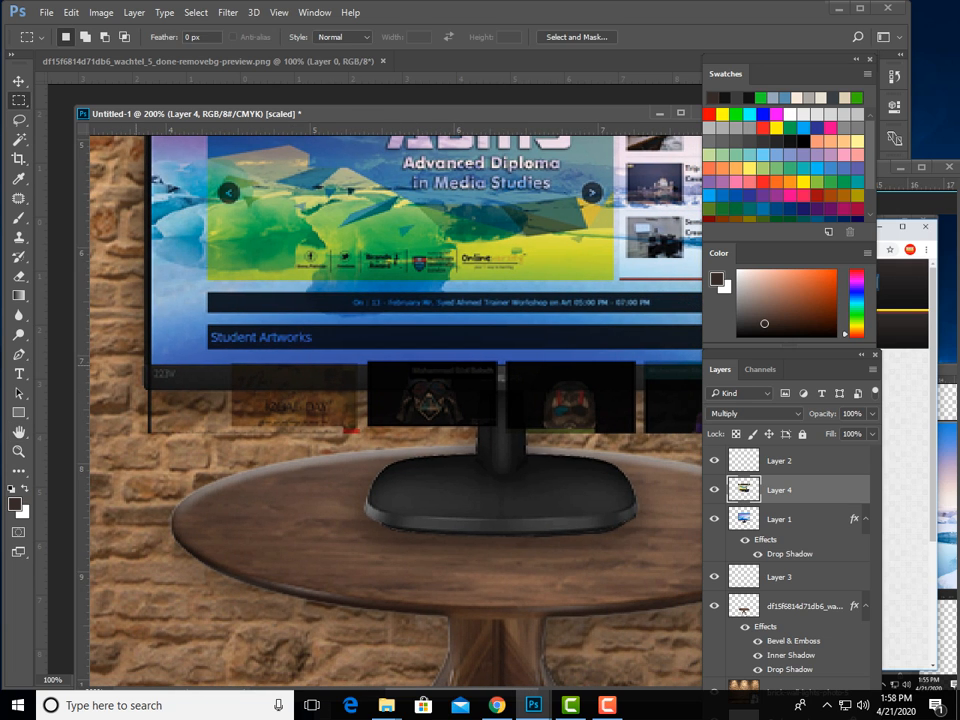
left_click_drag(136, 366, 681, 451)
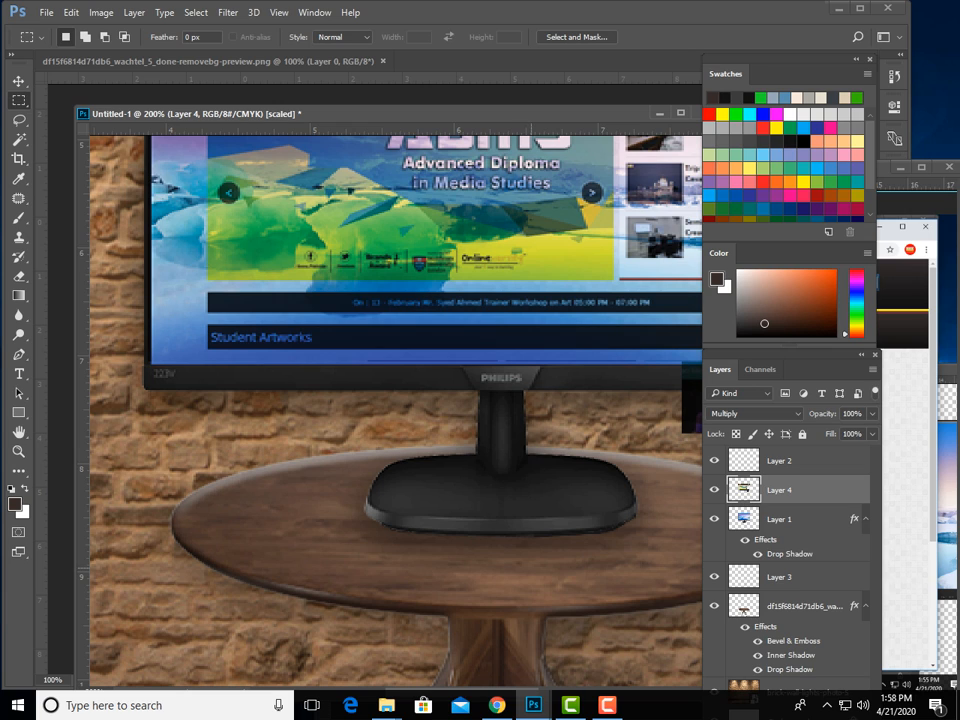
Delete the remaining web page overhang below the screen near the monitor's lower right corner and clear the selection
key("space")
left_click_drag(531, 568, 272, 539)
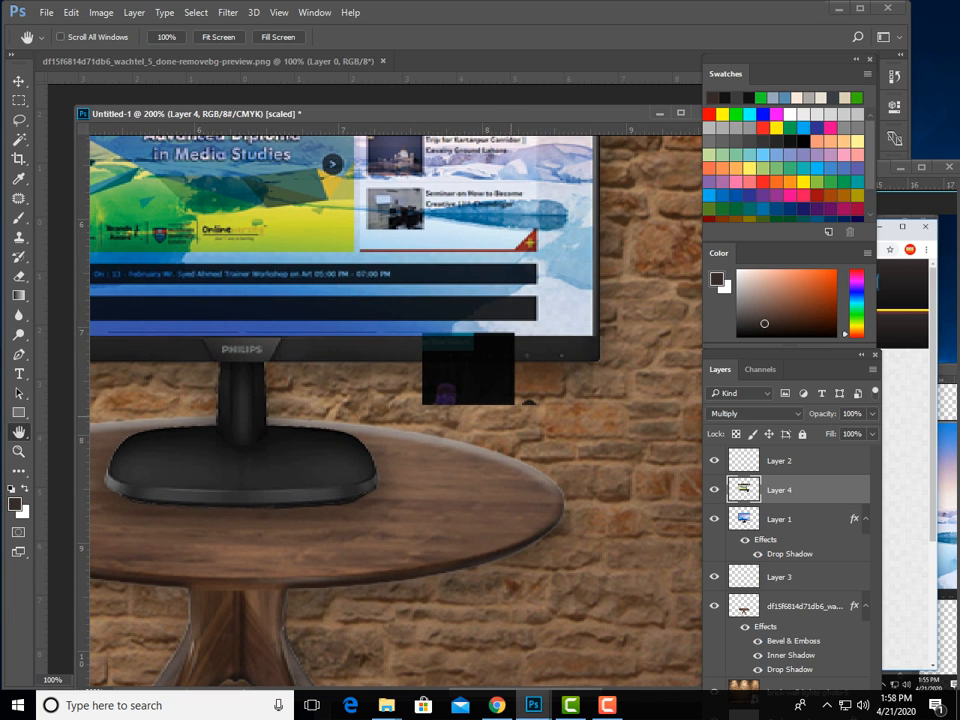
key("m")
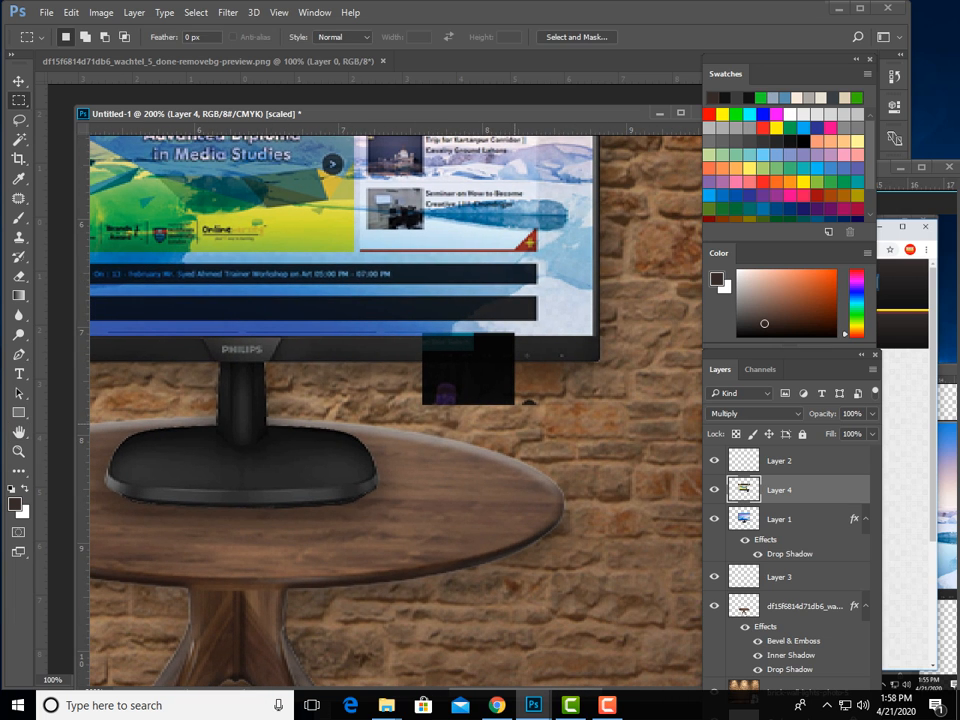
left_click_drag(393, 331, 637, 437)
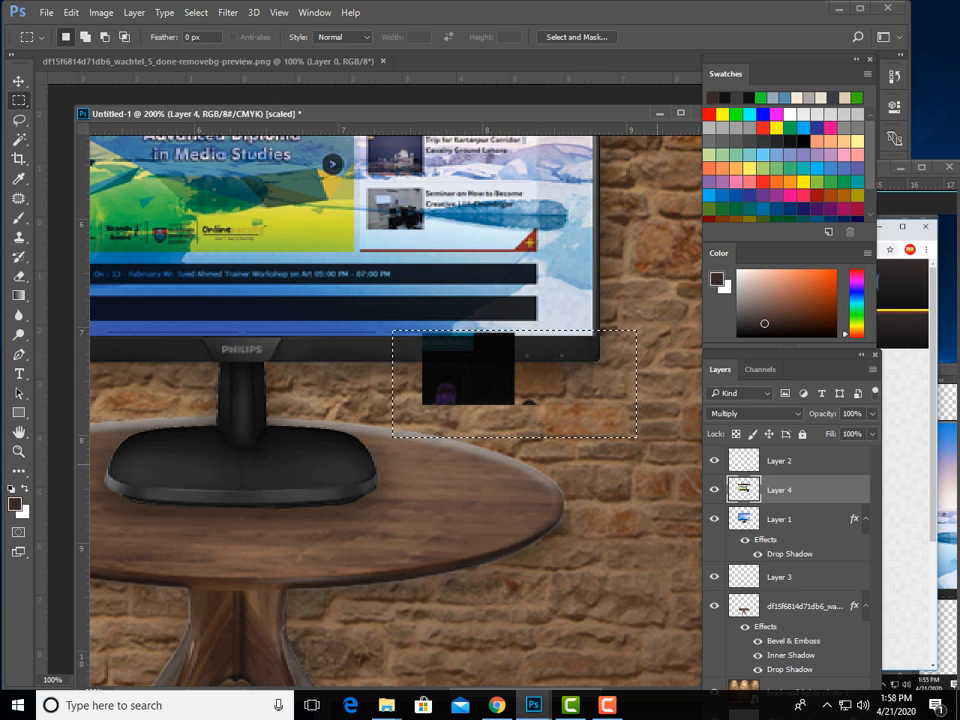
key("Delete")
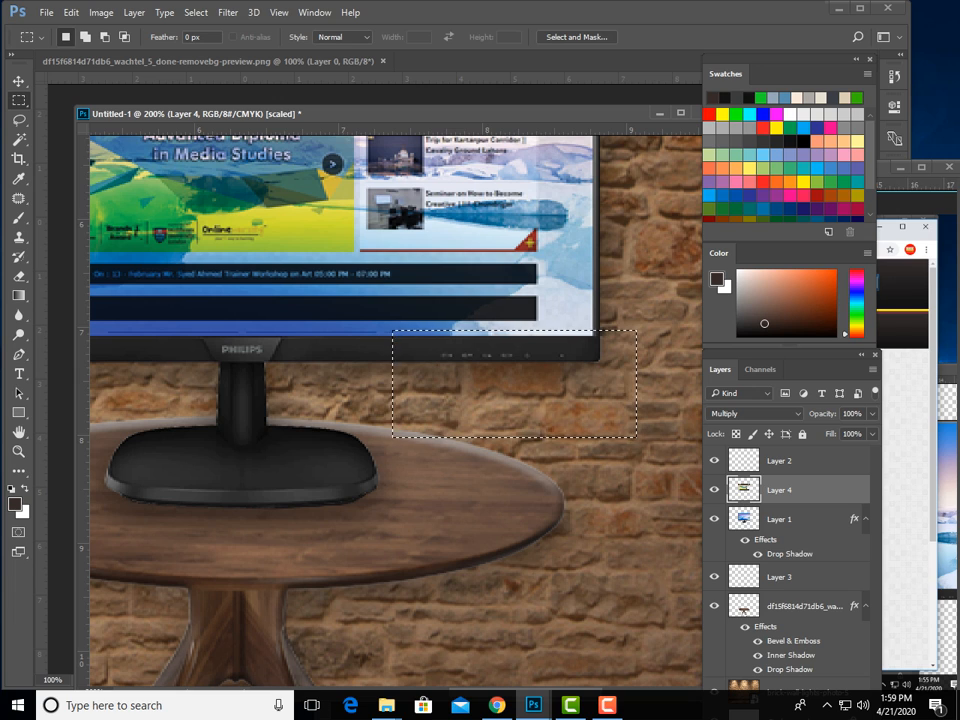
key("ctrl+d")
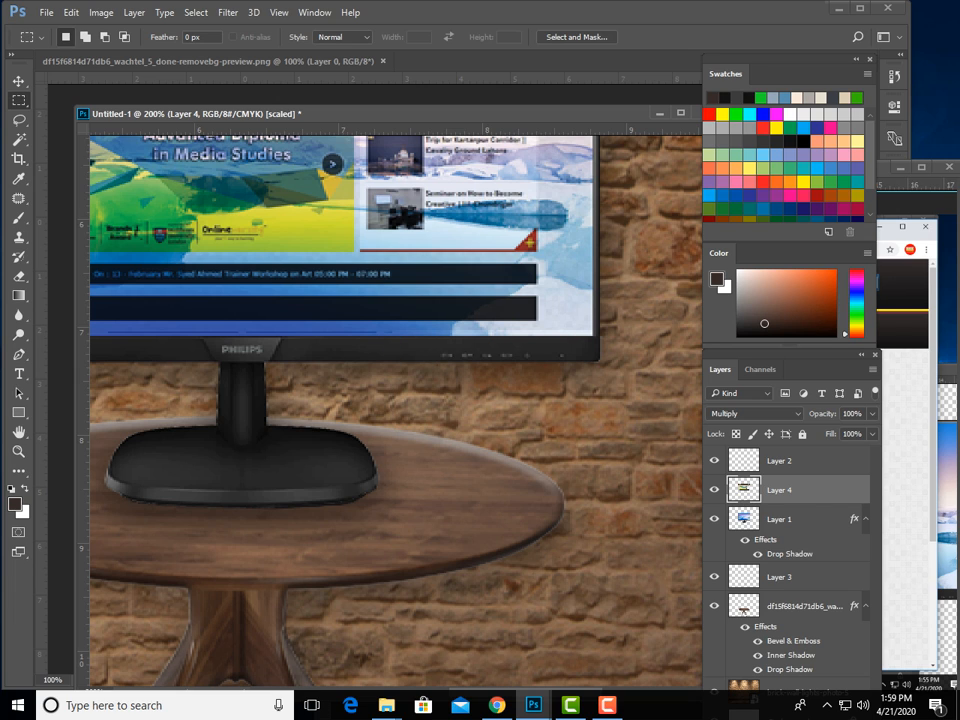
Try the Dissolve blend mode on Layer 4 and set it to Normal
left_click(755, 413)
left_click(745, 378)
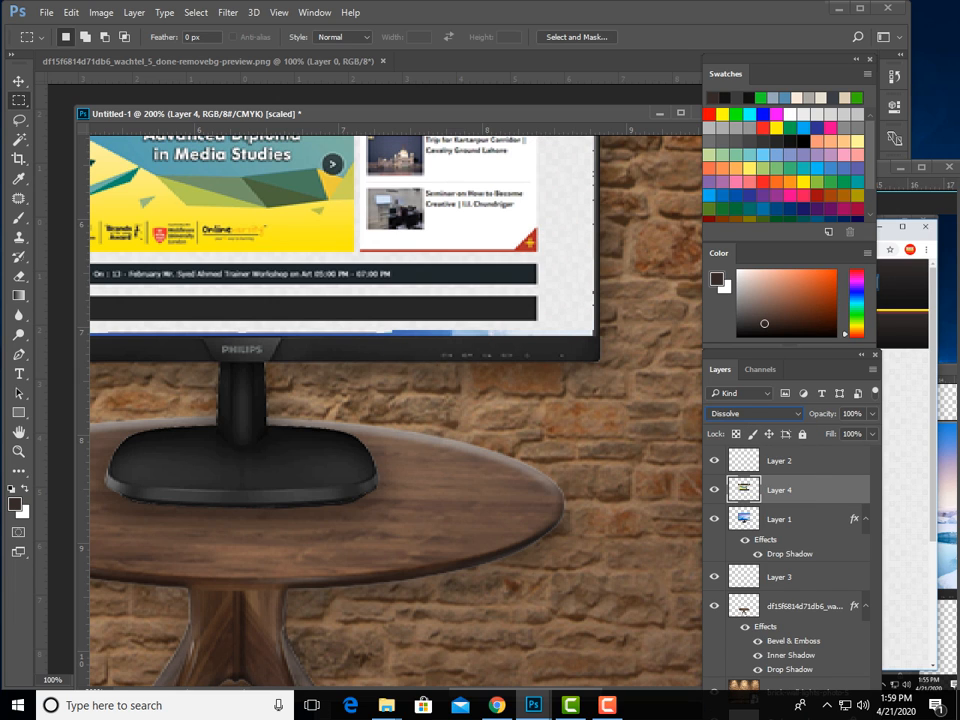
key("ctrl+minus")
key("ctrl+minus")
key("ctrl+minus")
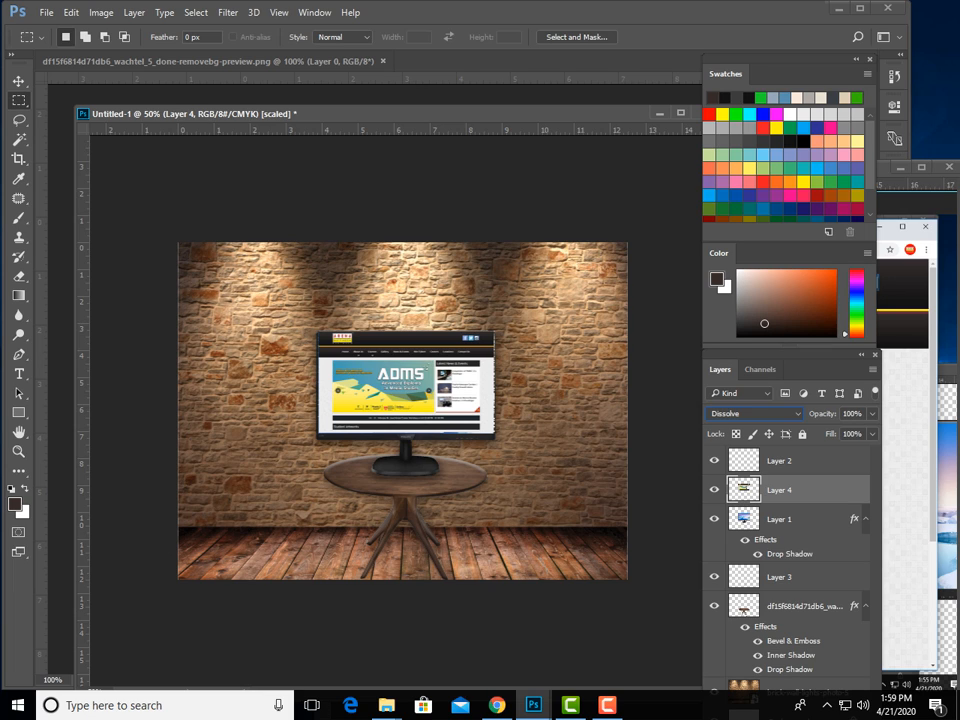
key("Up")
Pick the web page layer on the monitor with the Move tool
key("ctrl+plus")
key("ctrl+plus")
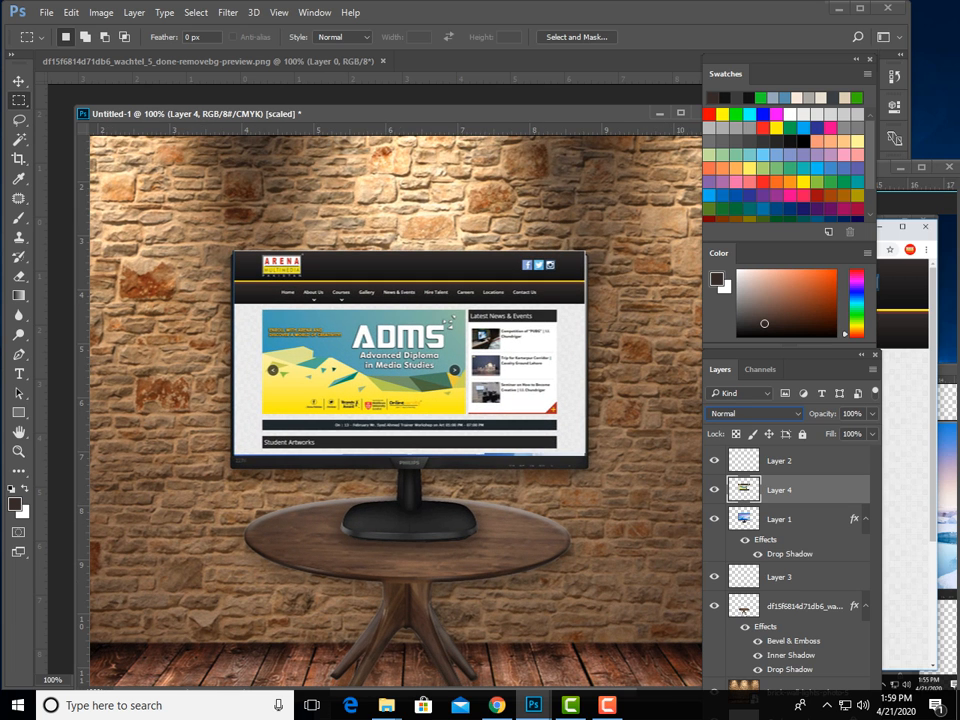
key("v")
right_click(302, 277)
left_click(330, 287)
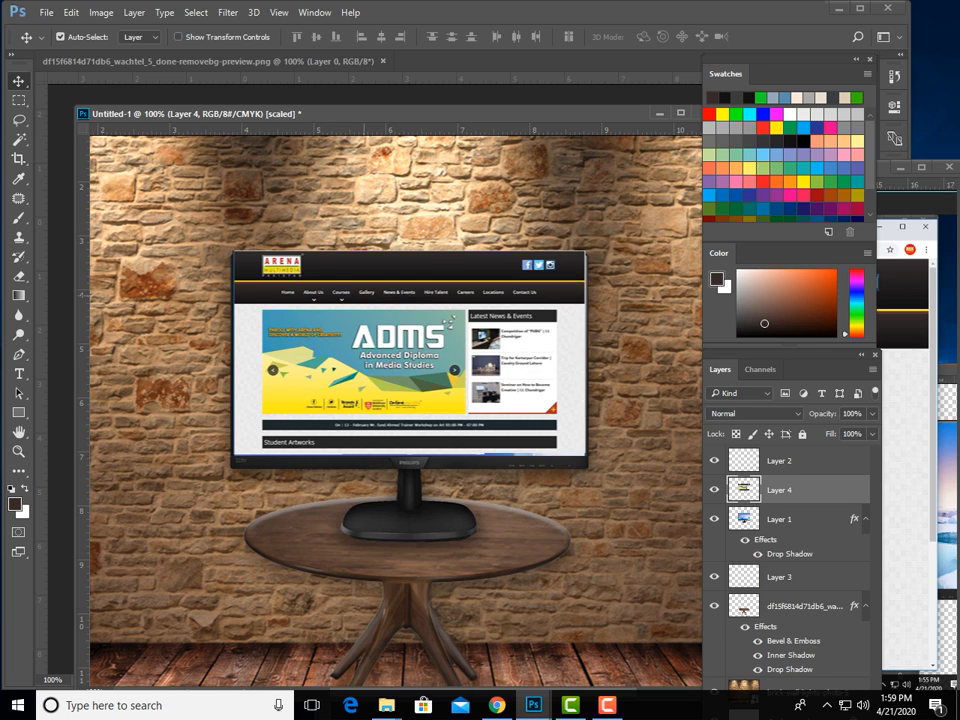
Nudge the web page layer slightly down to line it up with the monitor's screen
left_click_drag(363, 297, 363, 300)
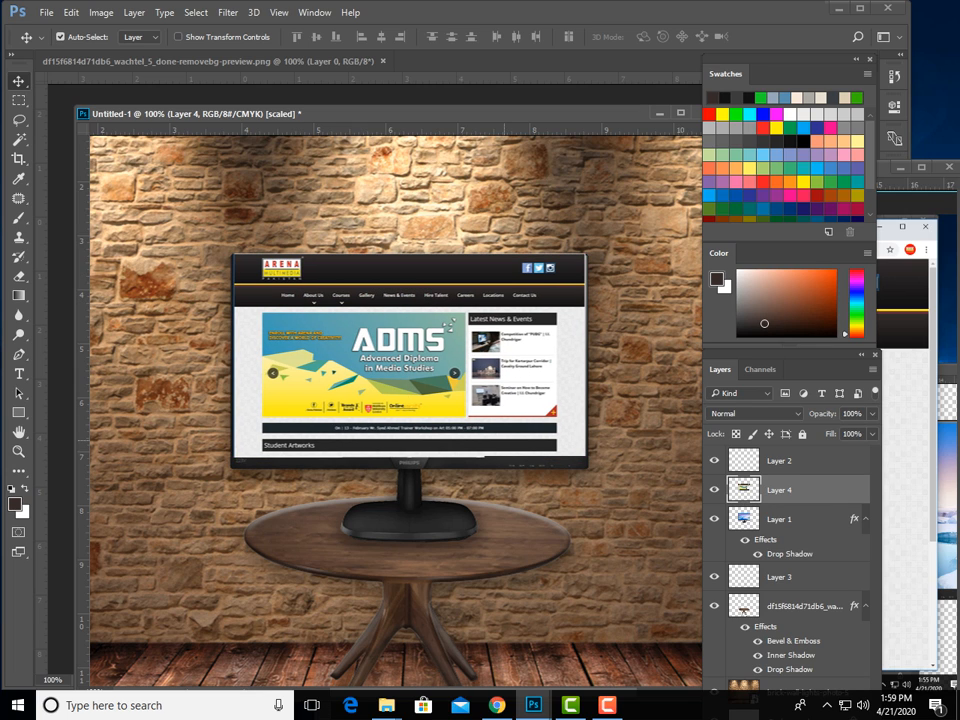
key("ctrl+minus")
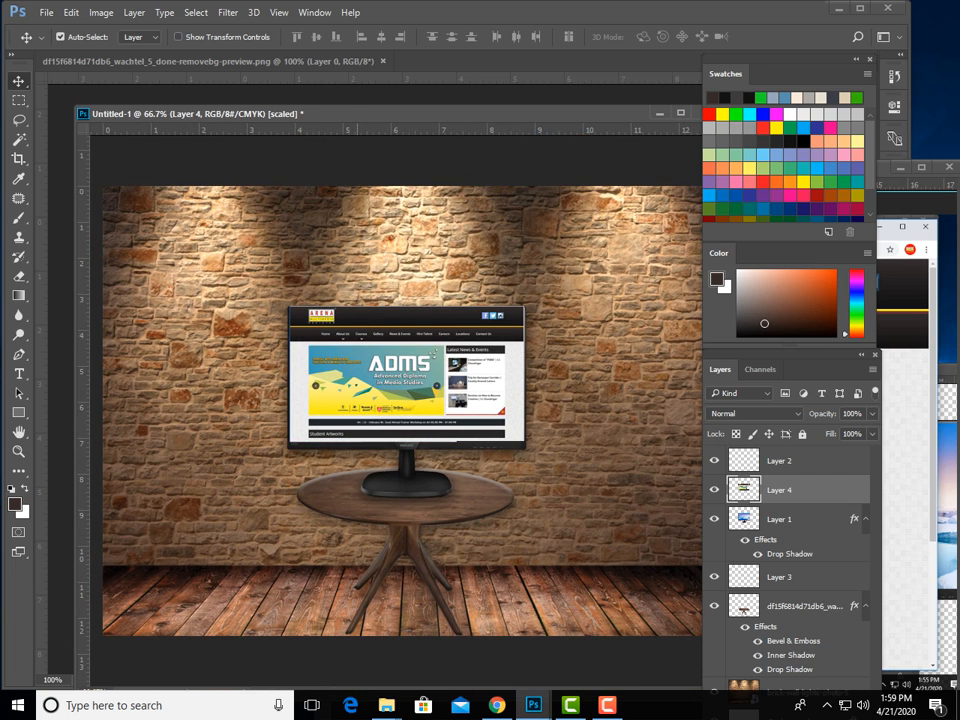
mouse_move(385, 704)
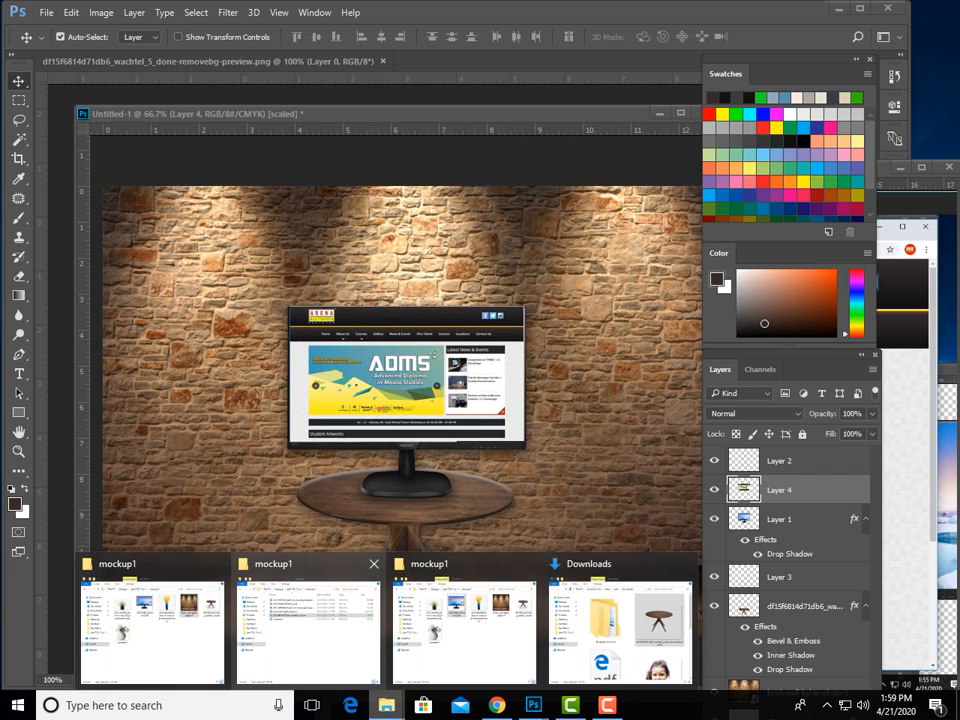
left_click(155, 625)
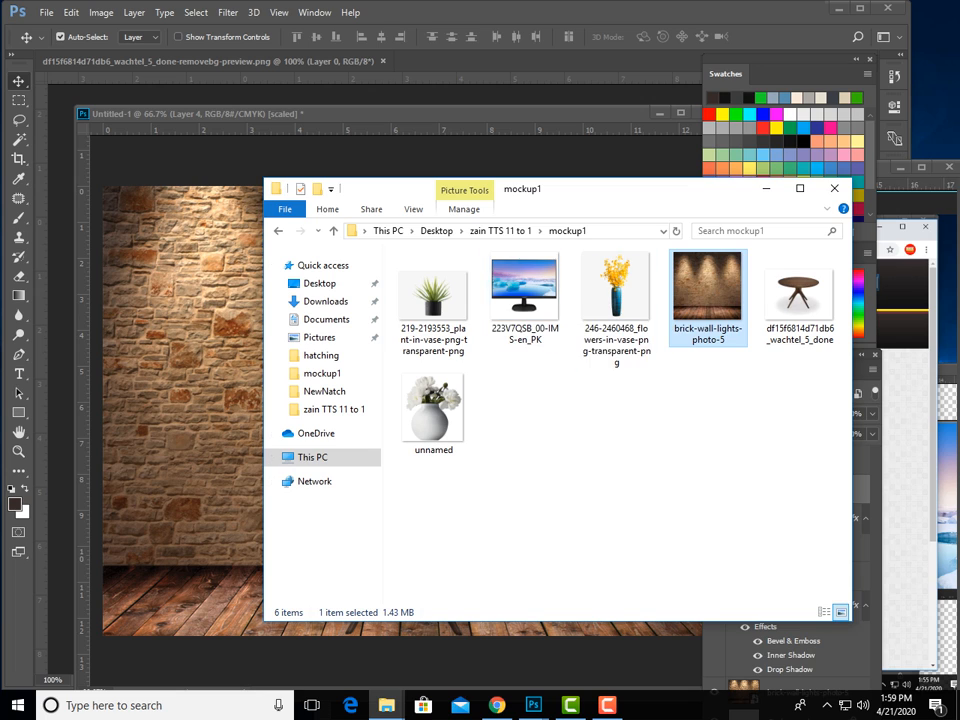
left_click(434, 300)
right_click(434, 300)
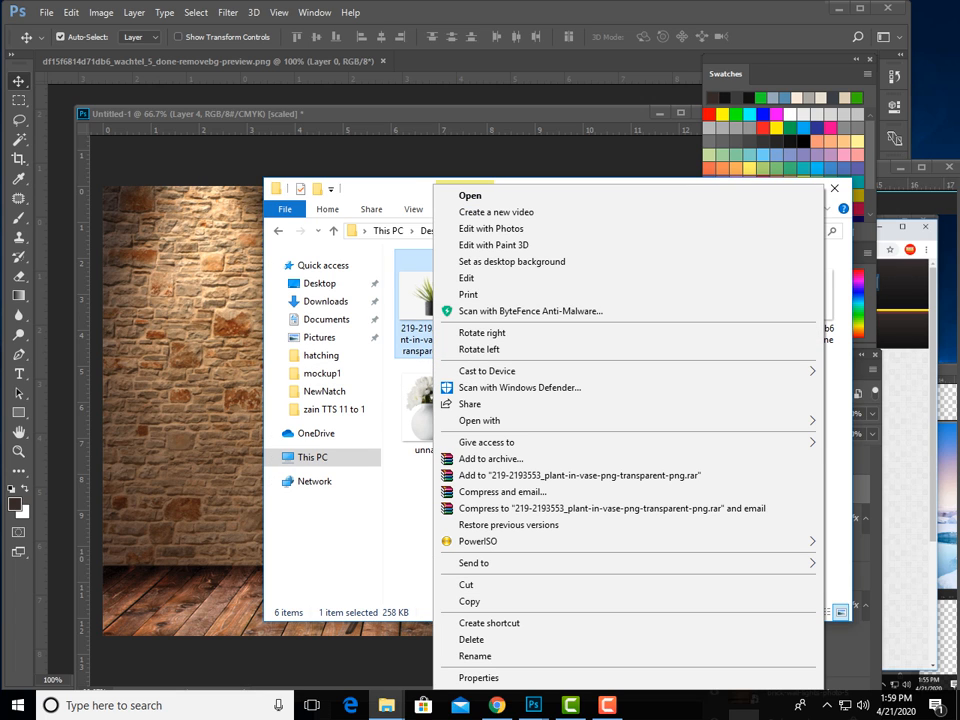
left_click_drag(420, 296, 220, 350)
left_click_drag(218, 202, 218, 202)
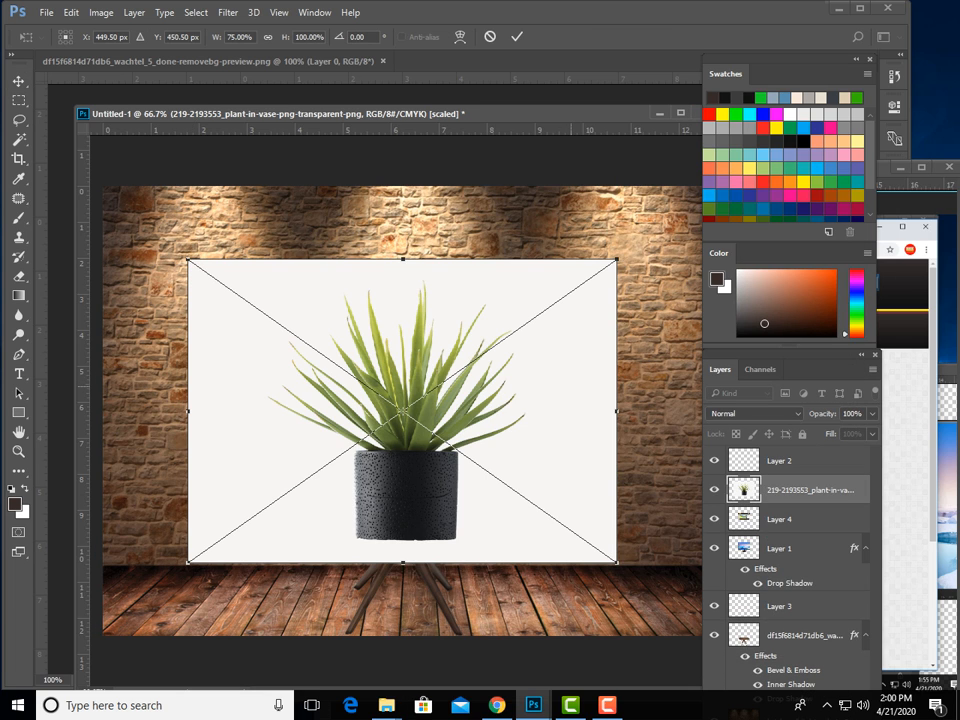
key("Return")
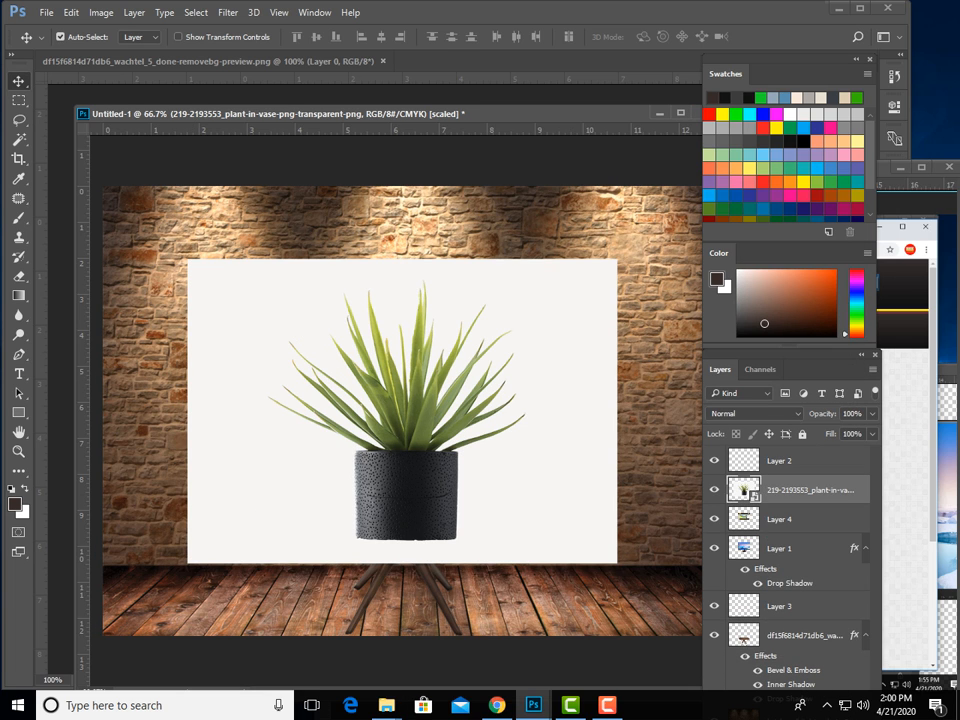
Select the white background around the potted plant using the Magic Wand with tolerance 32
left_click(18, 179)
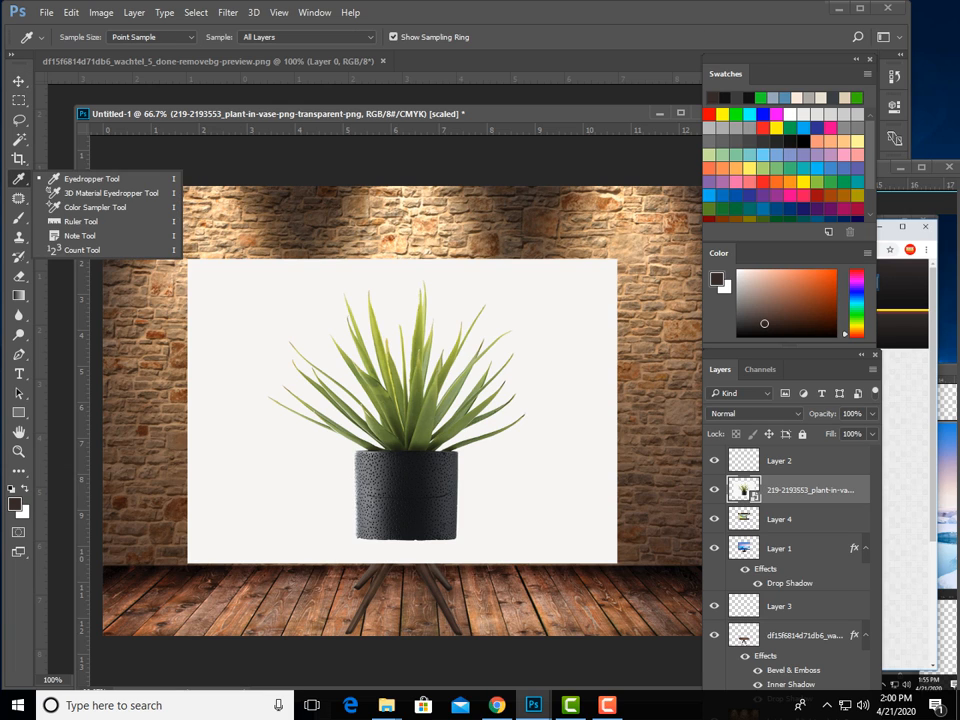
left_click(92, 178)
left_click(18, 139)
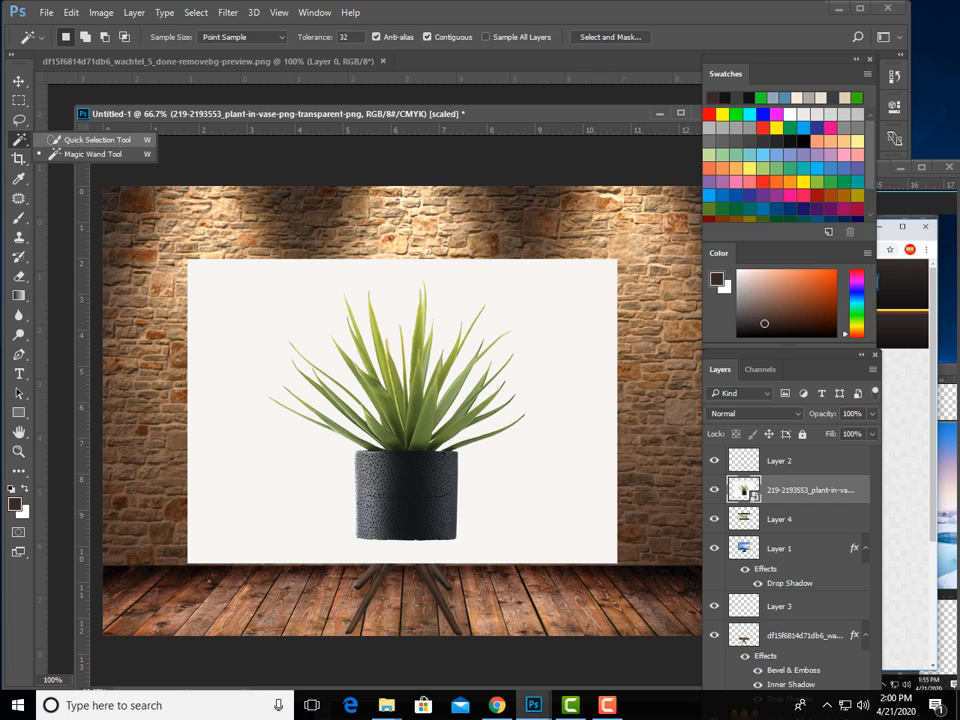
left_click(93, 154)
left_click(262, 277)
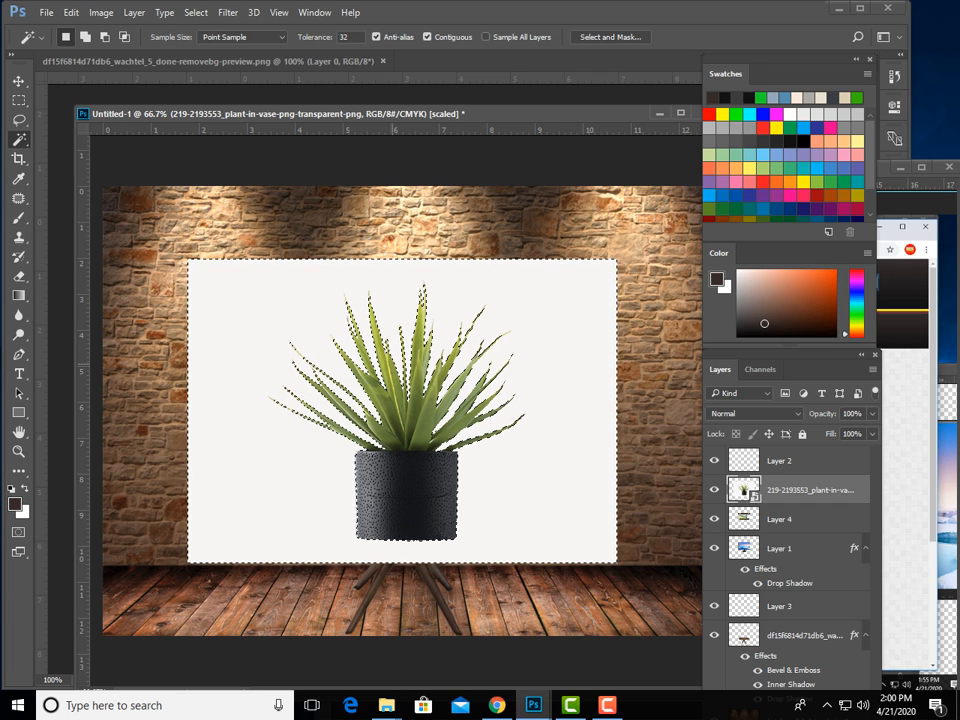
Try to delete the selected white background and rasterize the plant image layer
key("Delete")
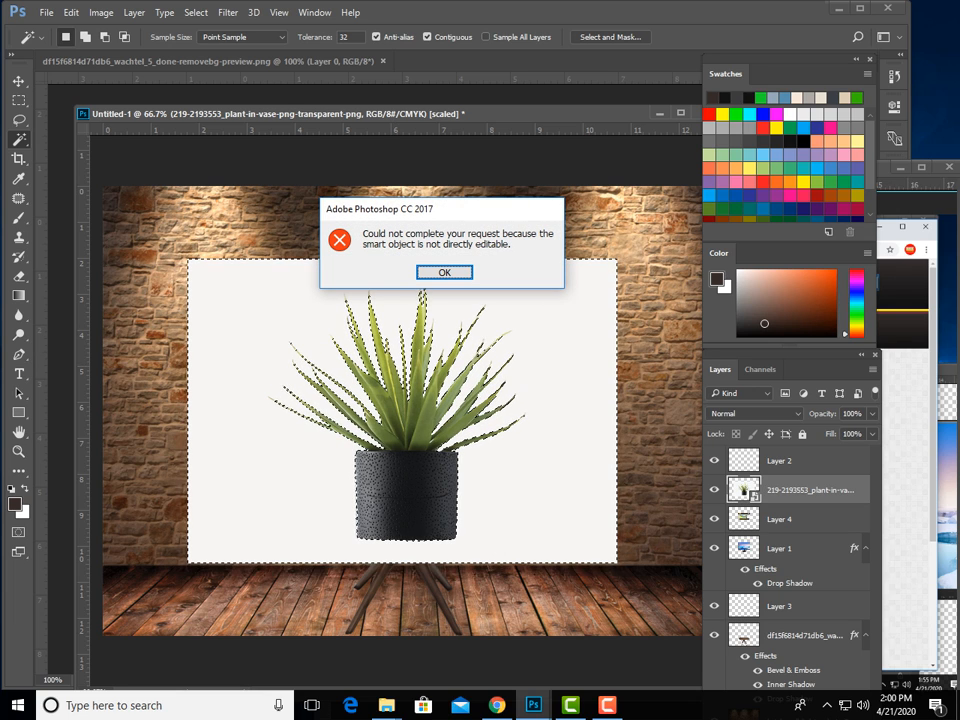
key("Return")
right_click(800, 490)
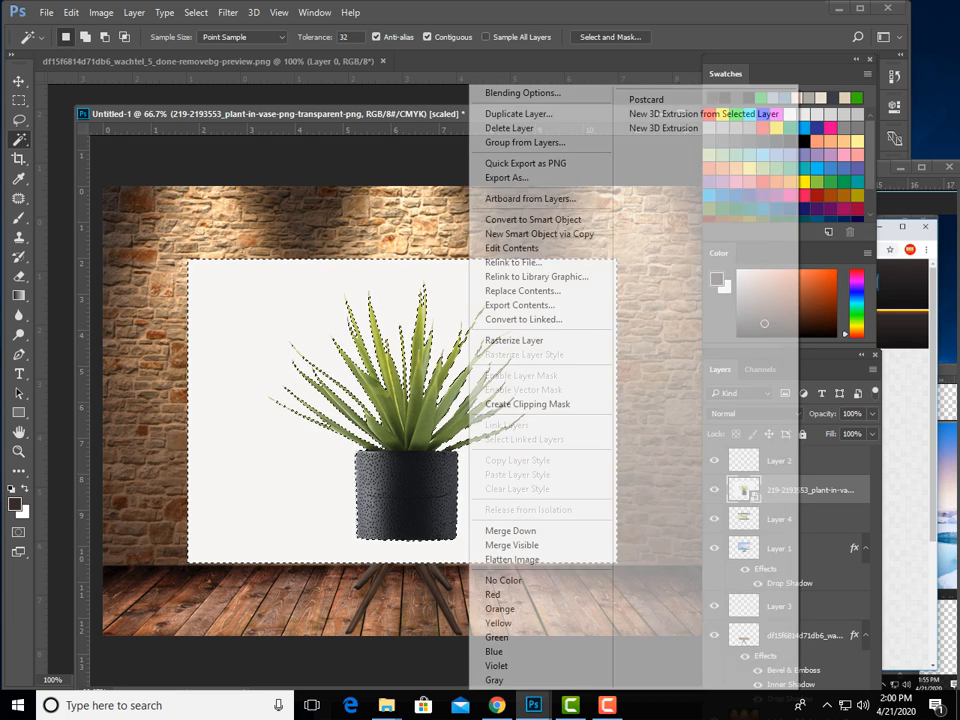
left_click(562, 340)
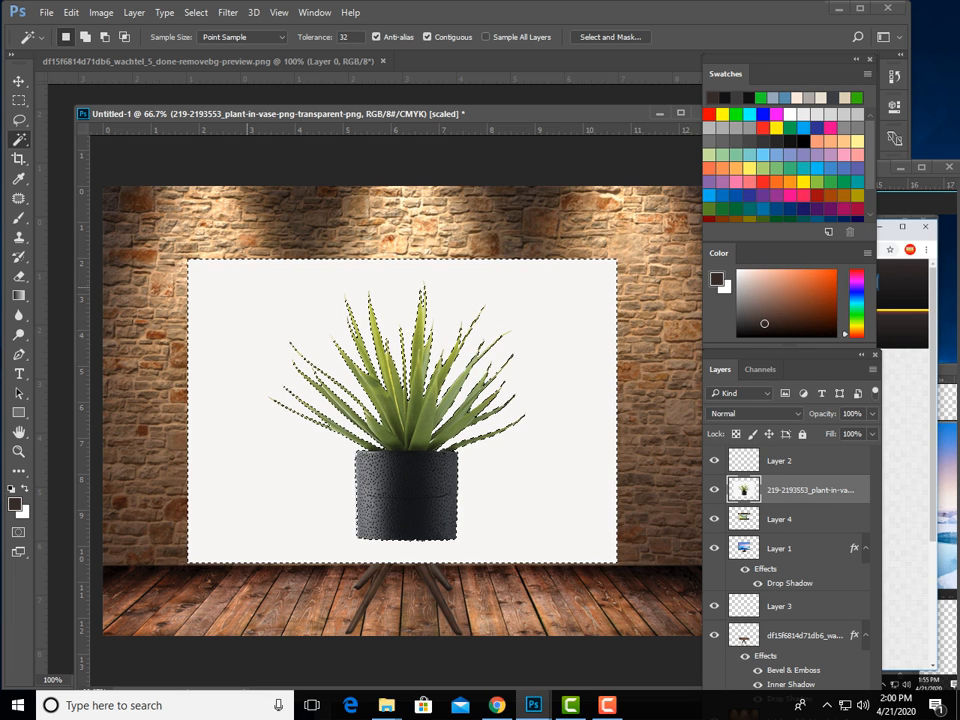
Delete the selected white background around the plant and clear the selection
key("ctrl+d")
key("ctrl+shift+d")
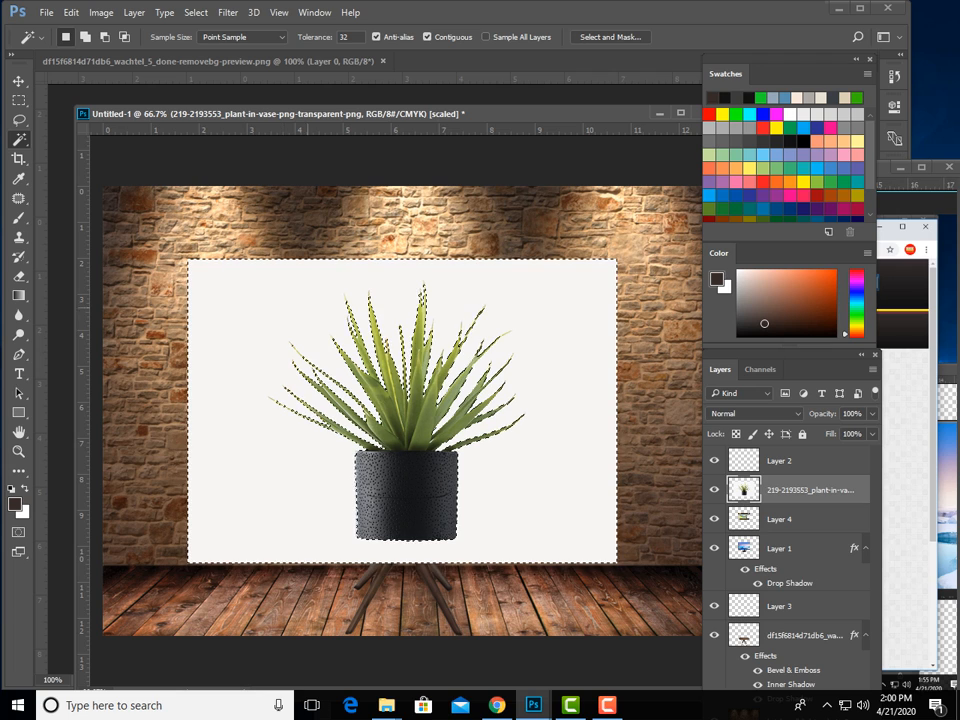
key("Delete")
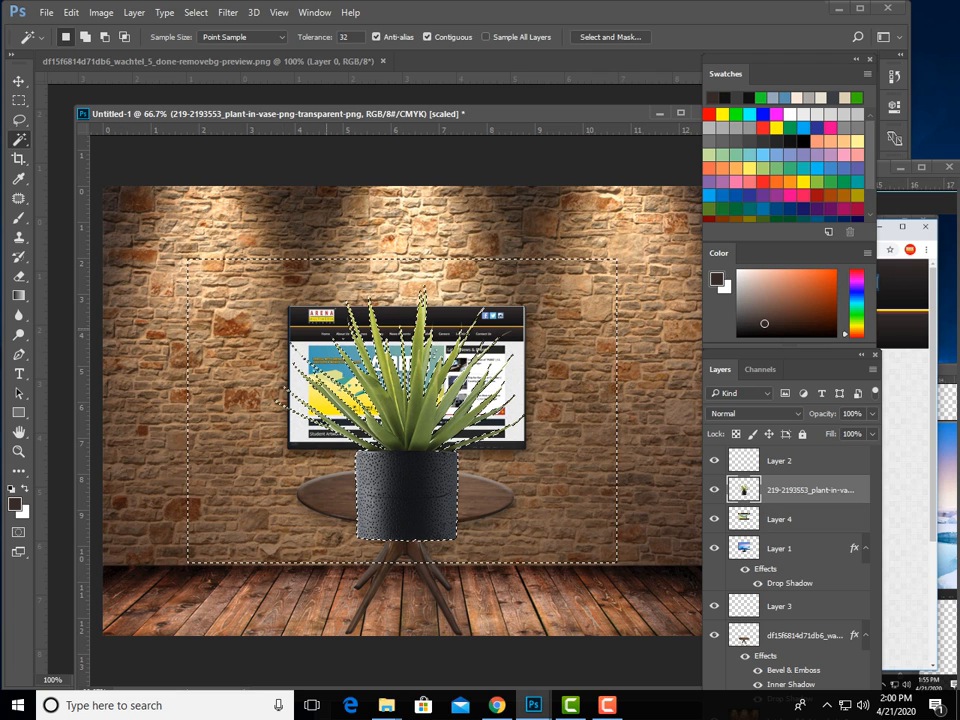
right_click(448, 426)
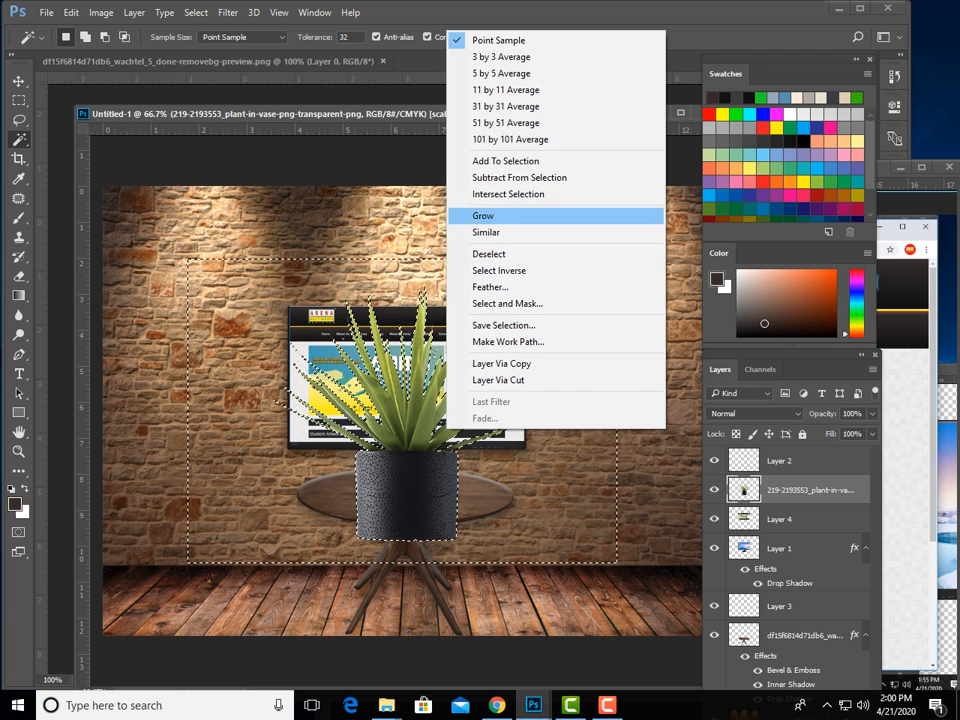
left_click(489, 254)
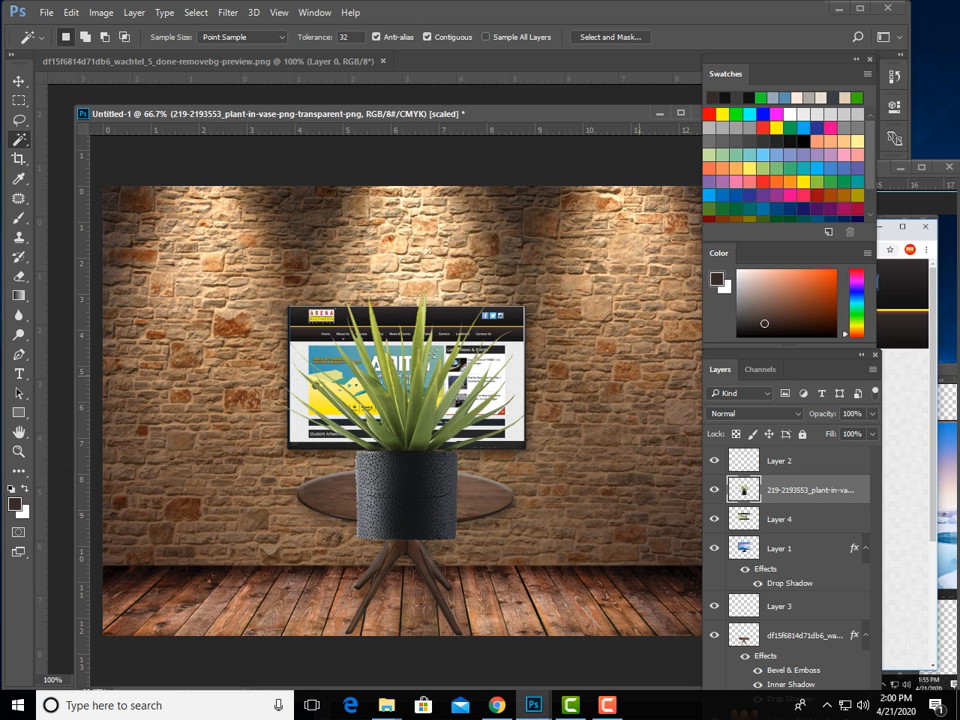
Undo the removal of the plant's white background and deselect
key("ctrl+z")
key("ctrl+z")
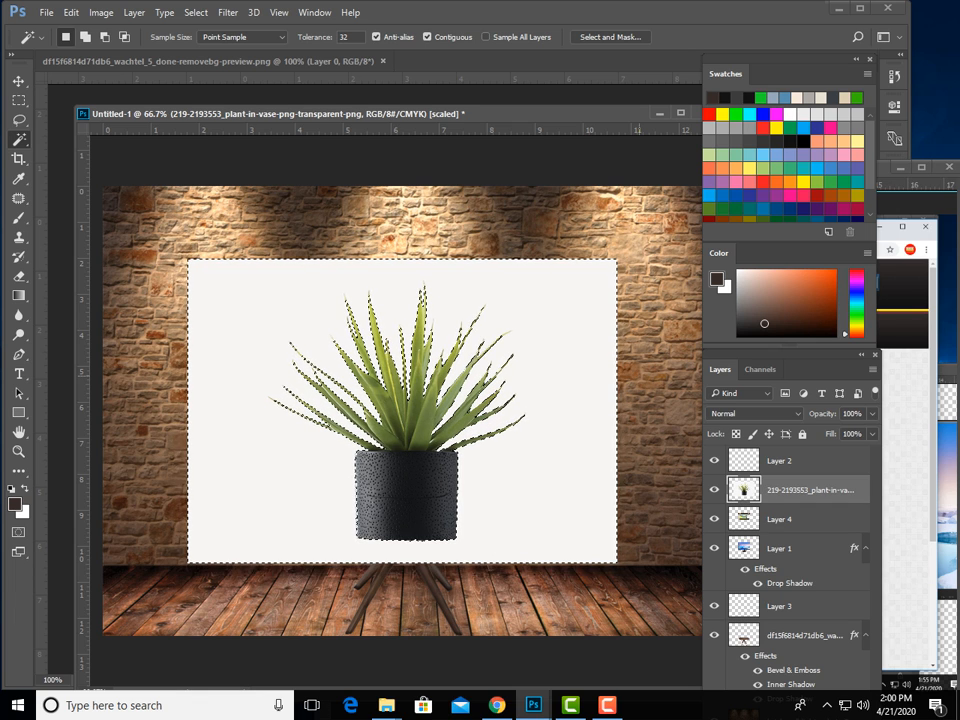
key("ctrl+d")
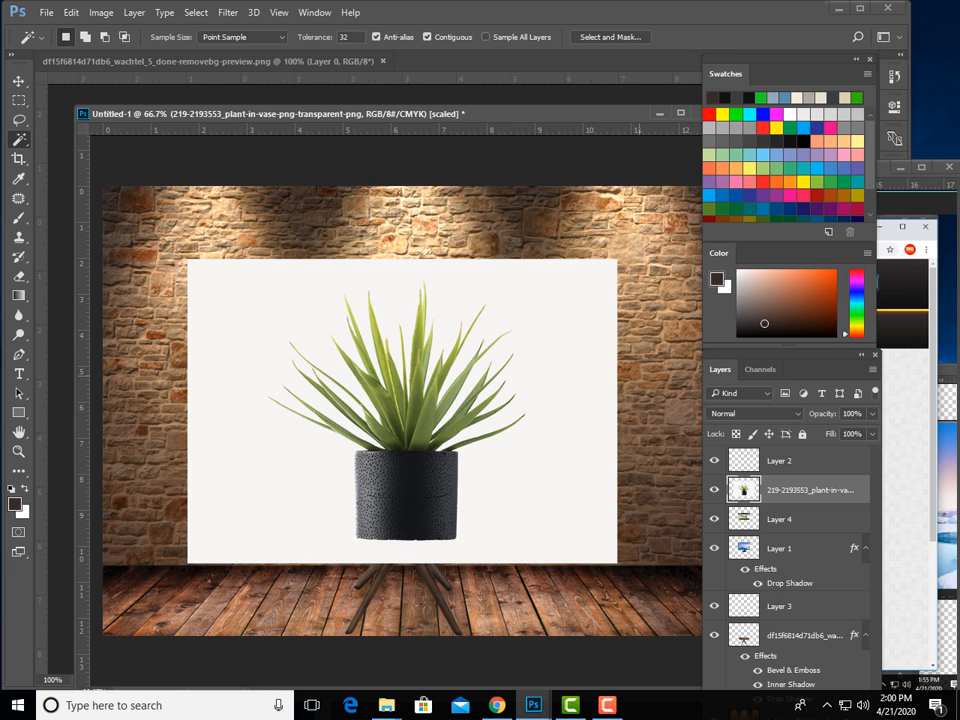
Erase a strip of white background along the pot's right side with the Eraser at size 13
key("ctrl+plus")
key("ctrl+plus")
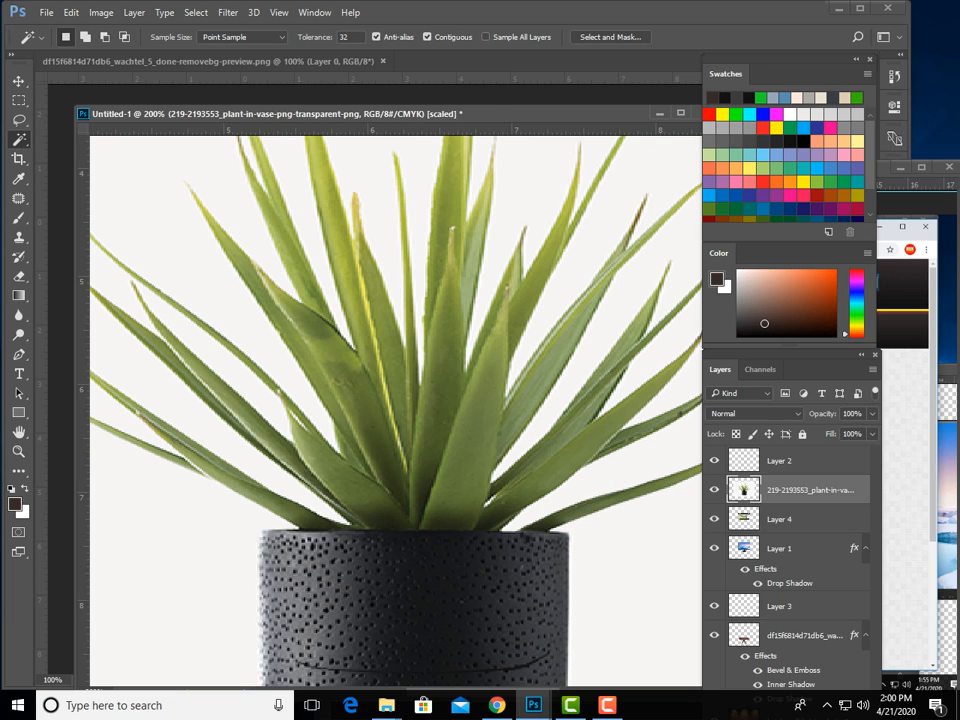
key("e")
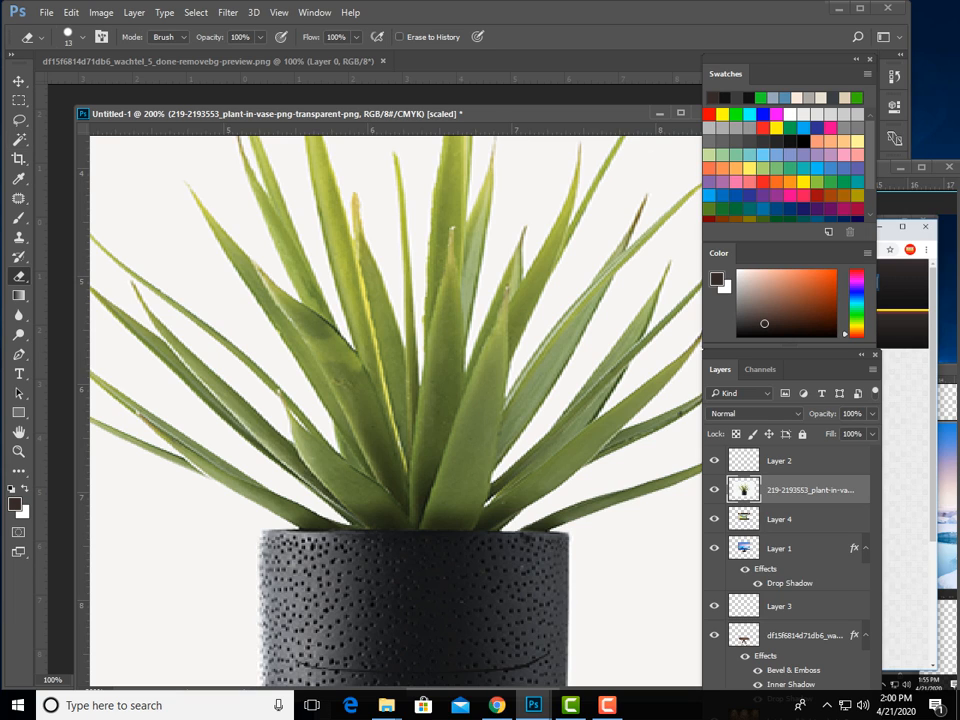
left_click(40, 37)
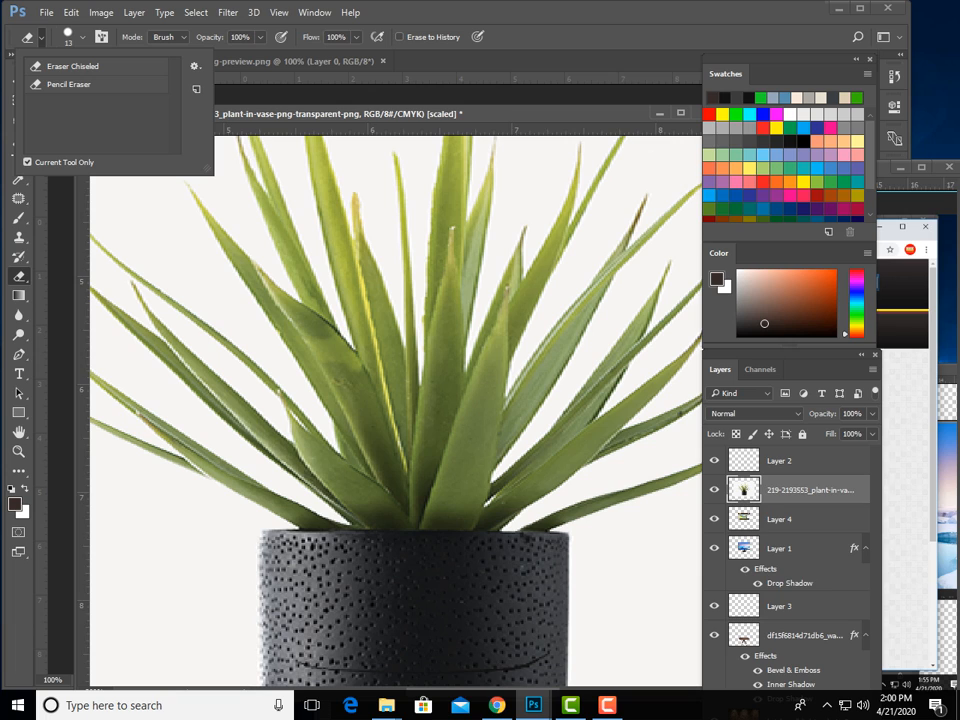
left_click(40, 37)
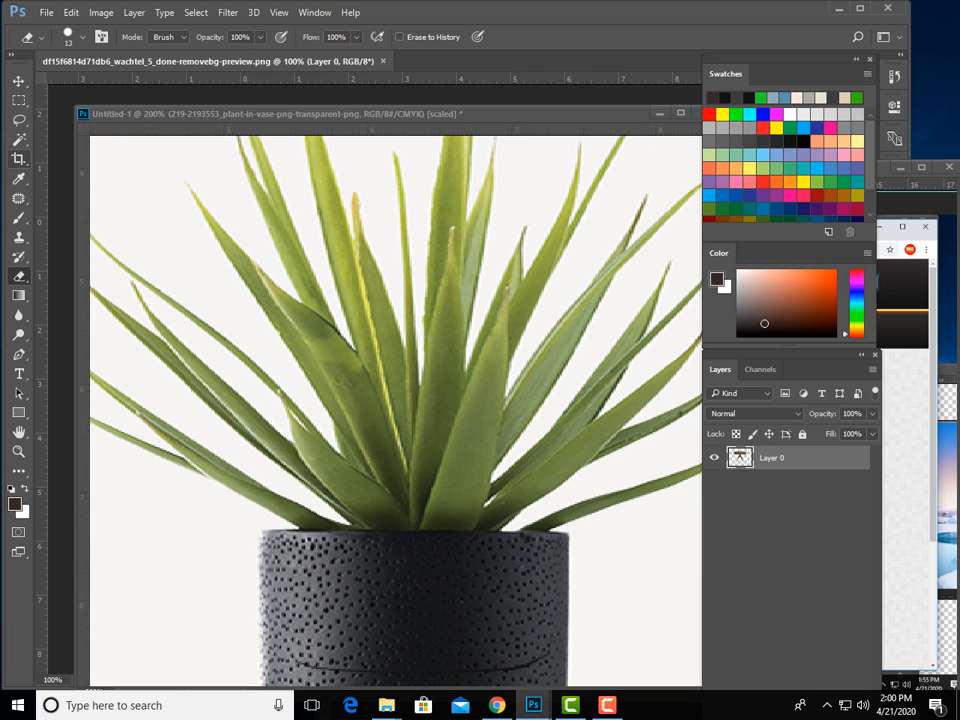
right_click(18, 276)
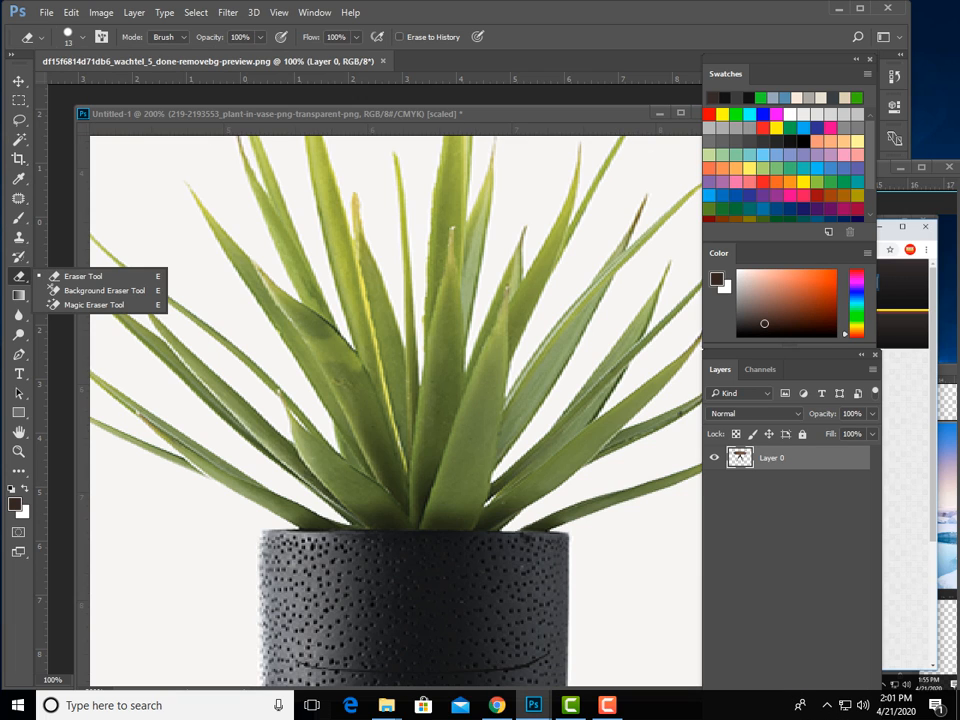
left_click(275, 353)
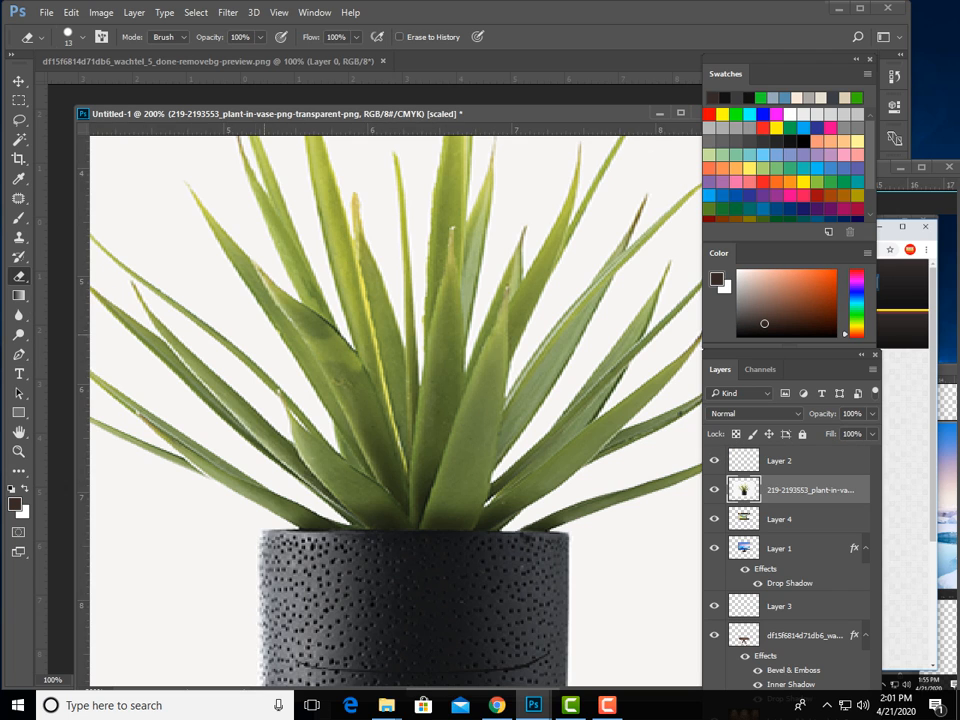
scroll(277, 353, "down", 3)
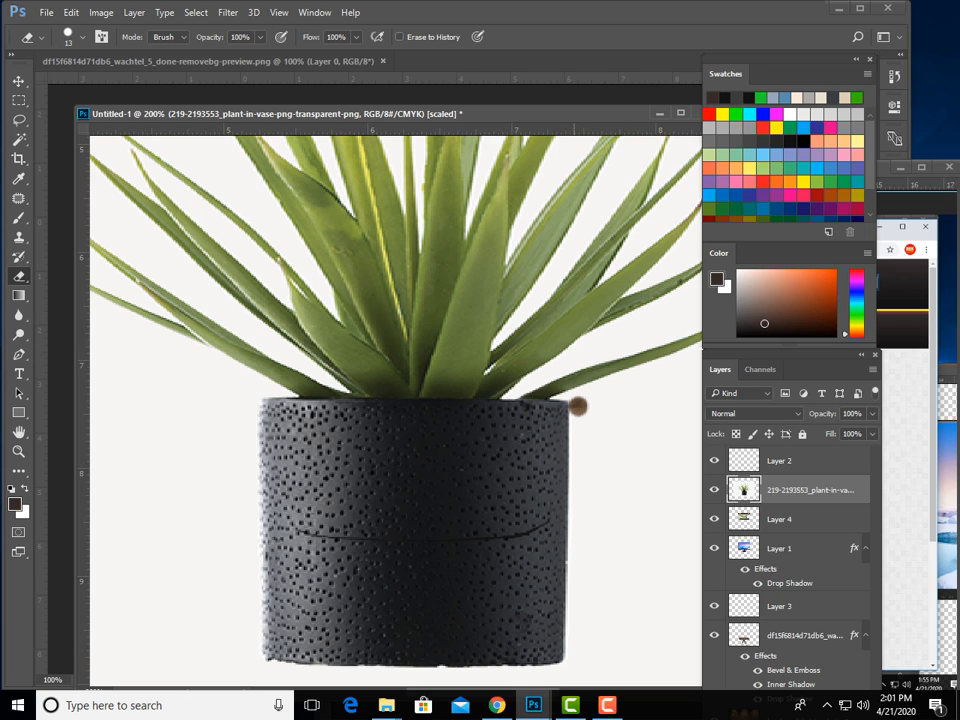
left_click_drag(577, 406, 576, 655)
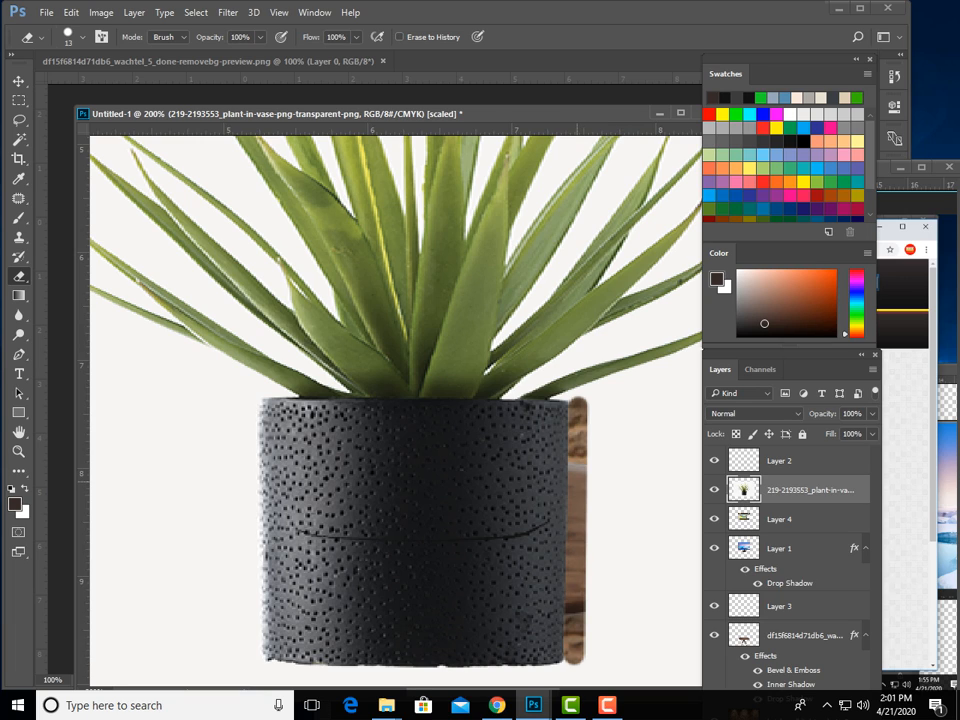
Erase the white background beneath the pot, from its lower right corner around to its lower left corner
scroll(440, 380, "down", 5)
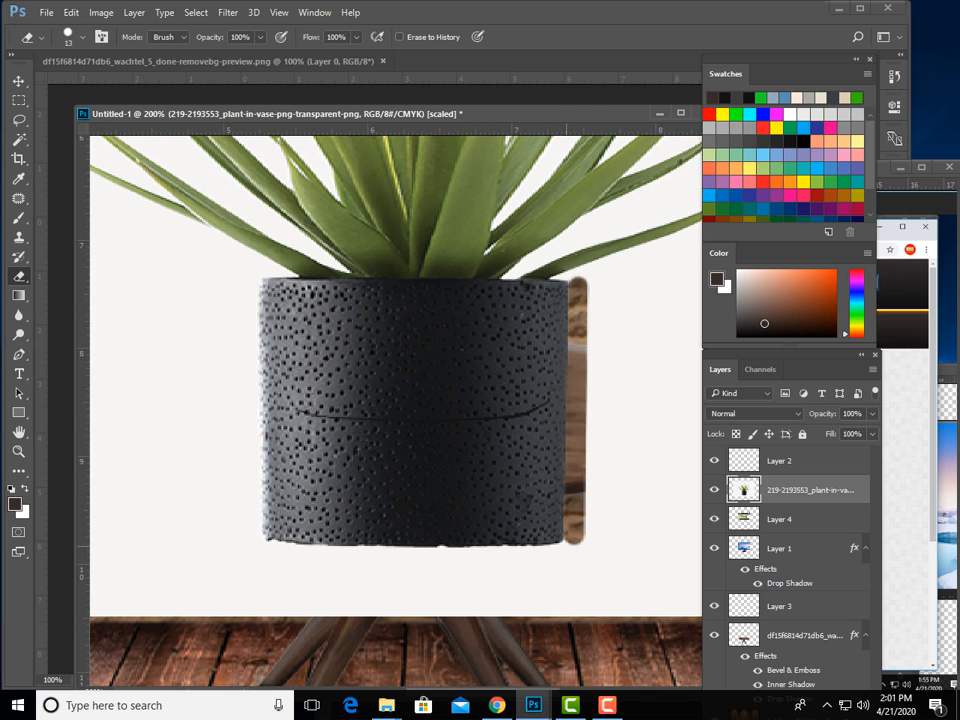
mouse_move(572, 525)
left_mouse_down()
mouse_move(569, 544)
mouse_move(512, 556)
left_mouse_up()
left_click(418, 555, "shift")
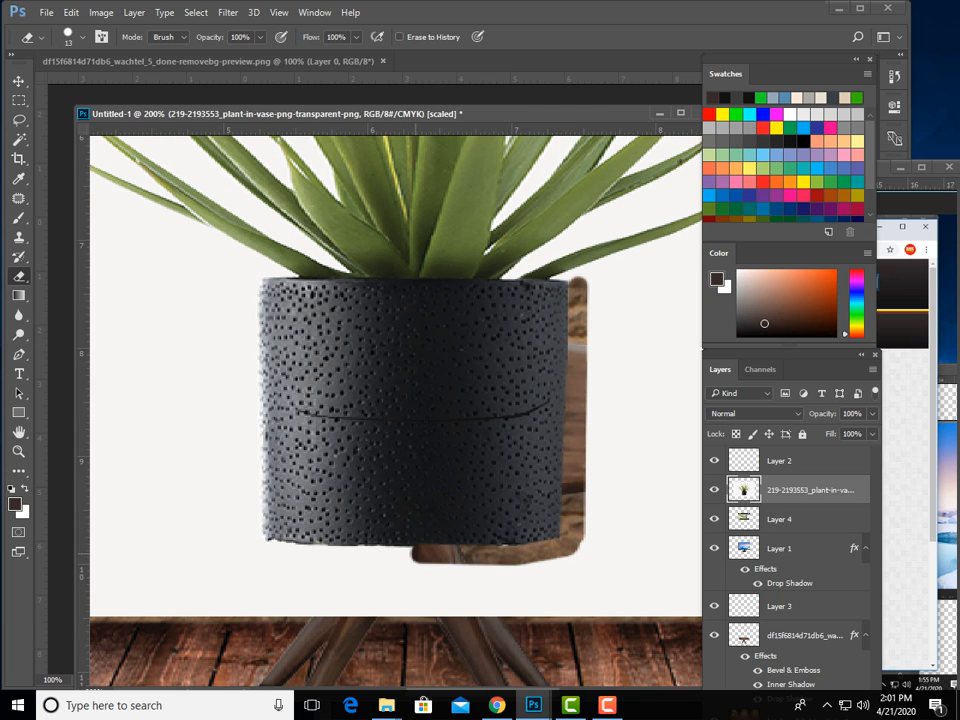
left_click(302, 555, "shift")
left_click(252, 546, "shift")
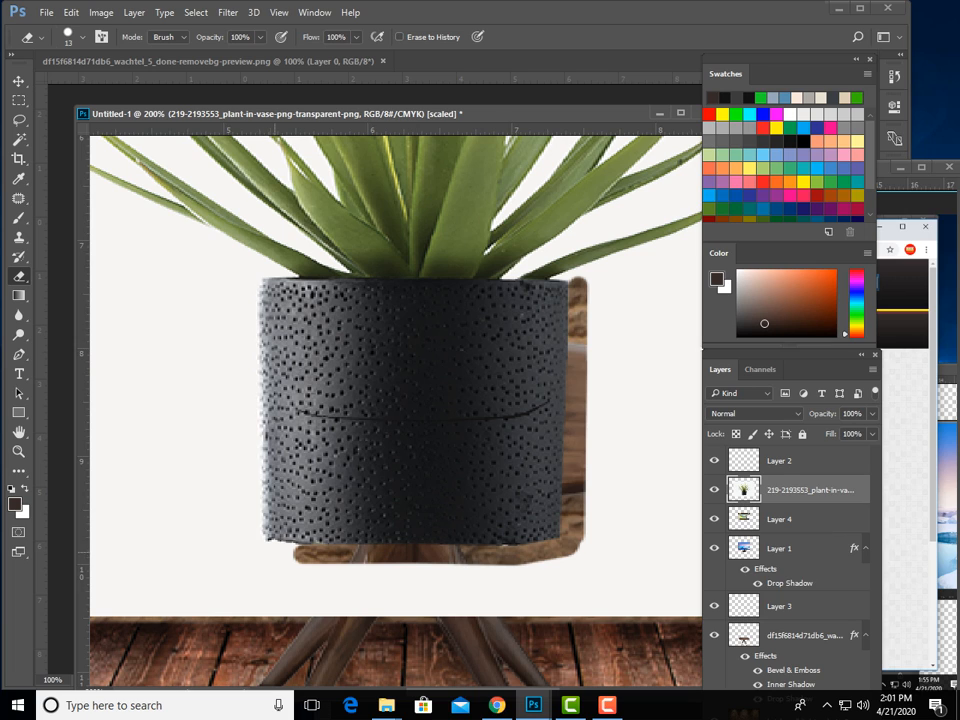
Erase the white background along the pot's left side, from its base up to the rim
left_click(249, 524, "shift")
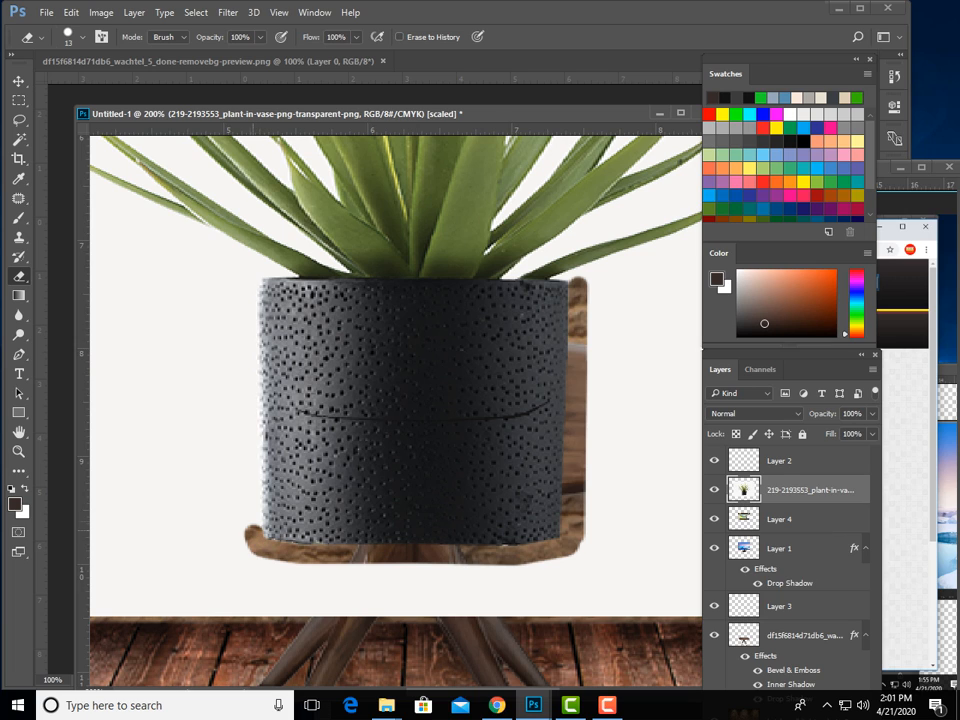
left_click(248, 408, "shift")
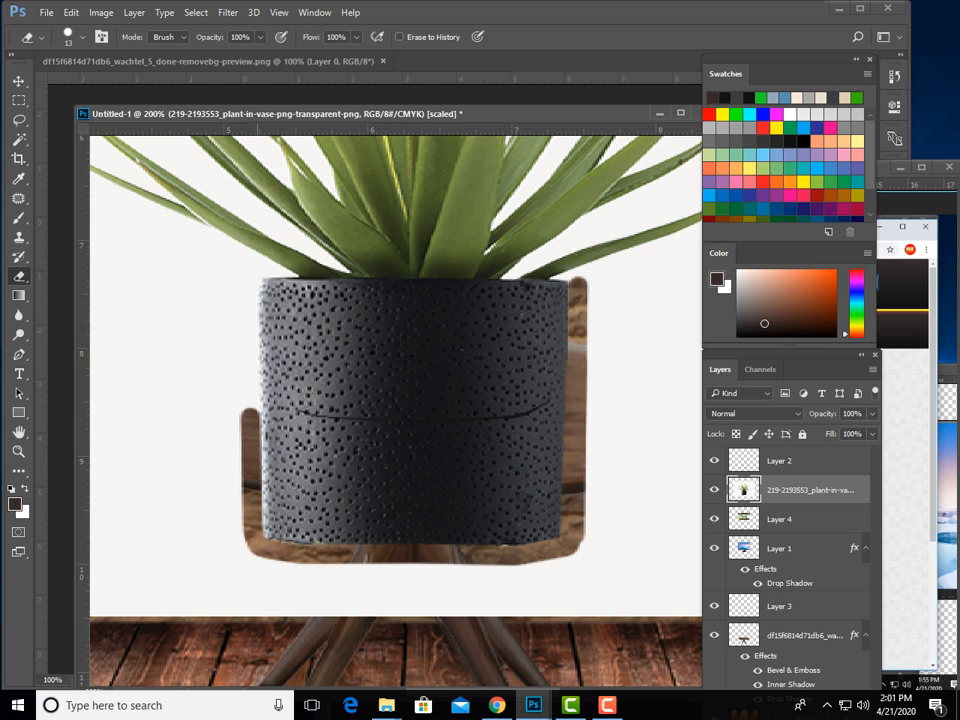
left_click(248, 276, "shift")
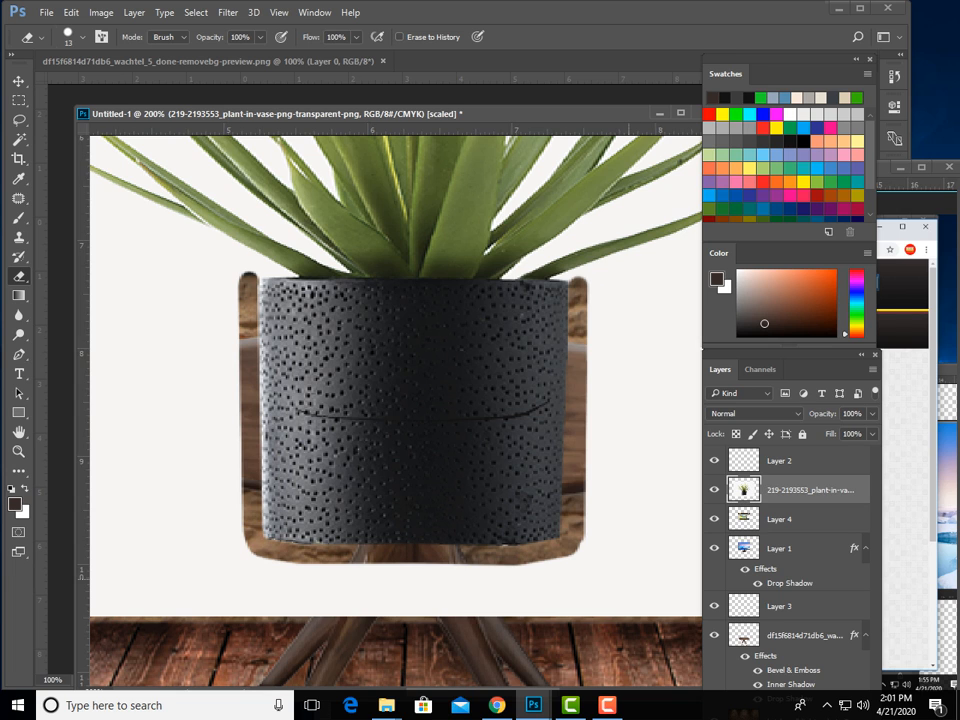
Delete a lassoed area of the white background around and beneath the pot, running up to the rim, and deselect
key("ctrl+minus")
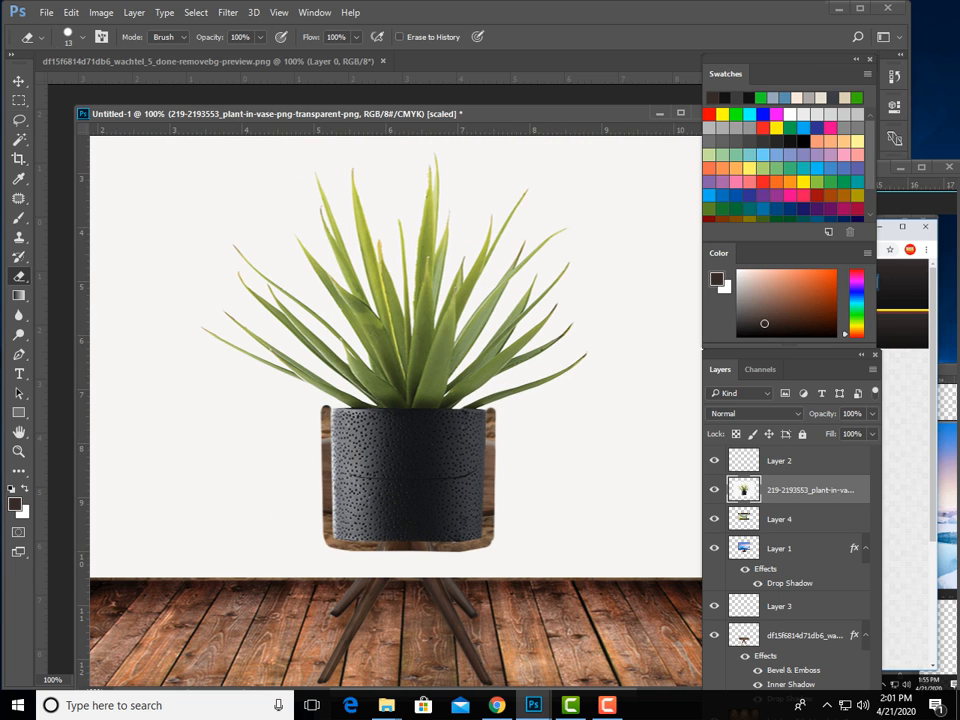
left_click(18, 119)
left_click(90, 120)
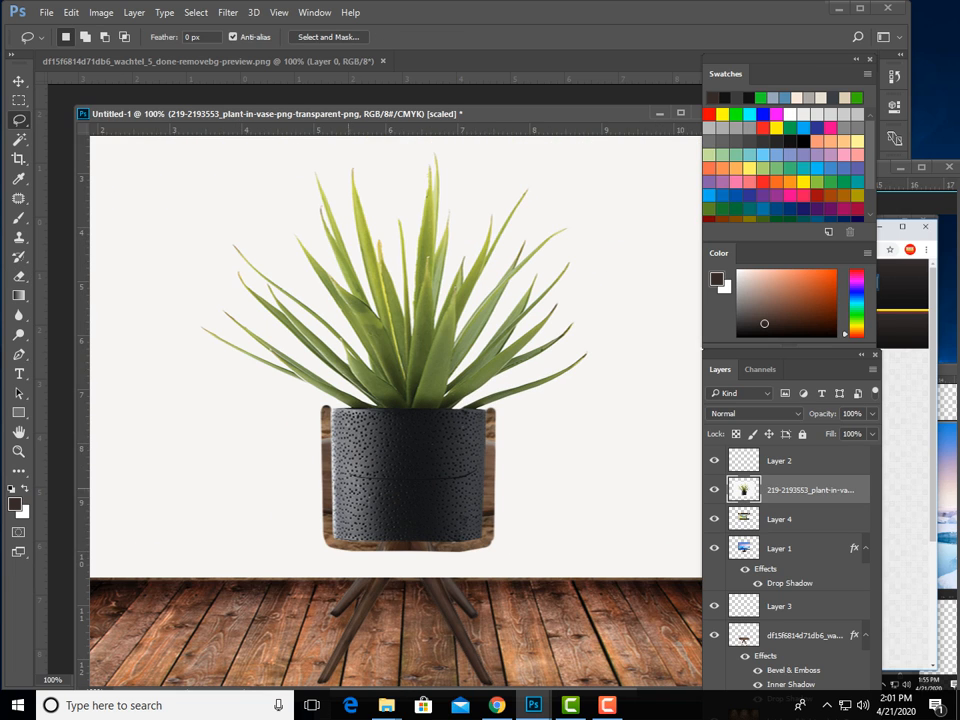
mouse_move(325, 408)
left_mouse_down()
mouse_move(80, 391)
mouse_move(458, 630)
mouse_move(660, 598)
mouse_move(700, 558)
mouse_move(600, 413)
mouse_move(516, 406)
mouse_move(490, 408)
mouse_move(493, 540)
mouse_move(373, 549)
mouse_move(324, 468)
mouse_move(325, 409)
left_mouse_up()
key("Delete")
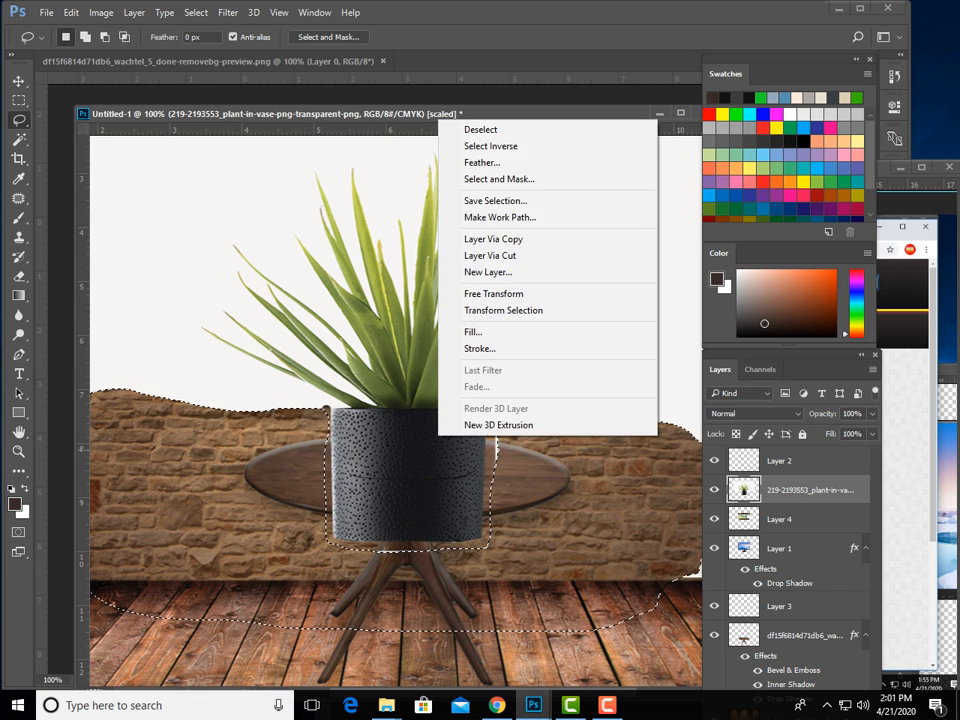
right_click(441, 435)
left_click(480, 129)
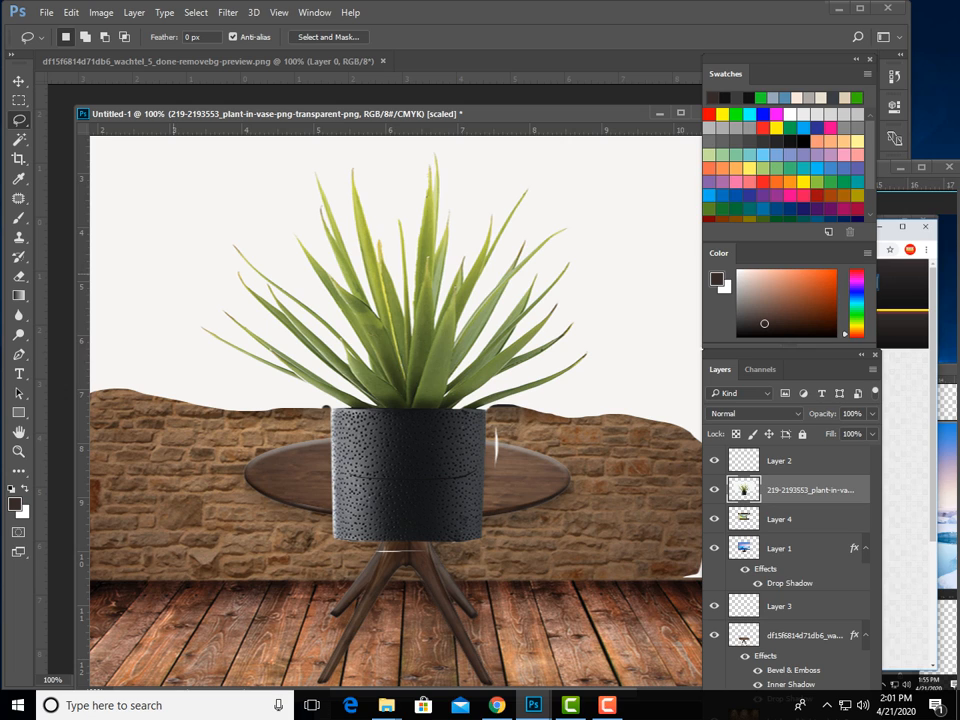
Erase the stray white lines beside the pot's right edge and beneath its base with the Eraser at size 13
key("r")
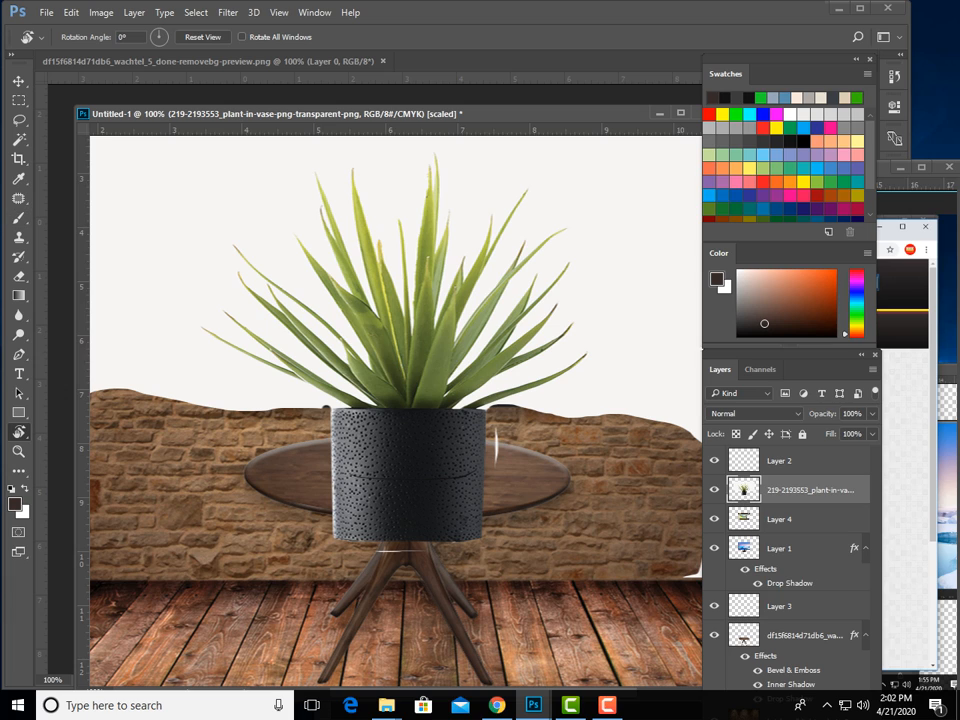
key("e")
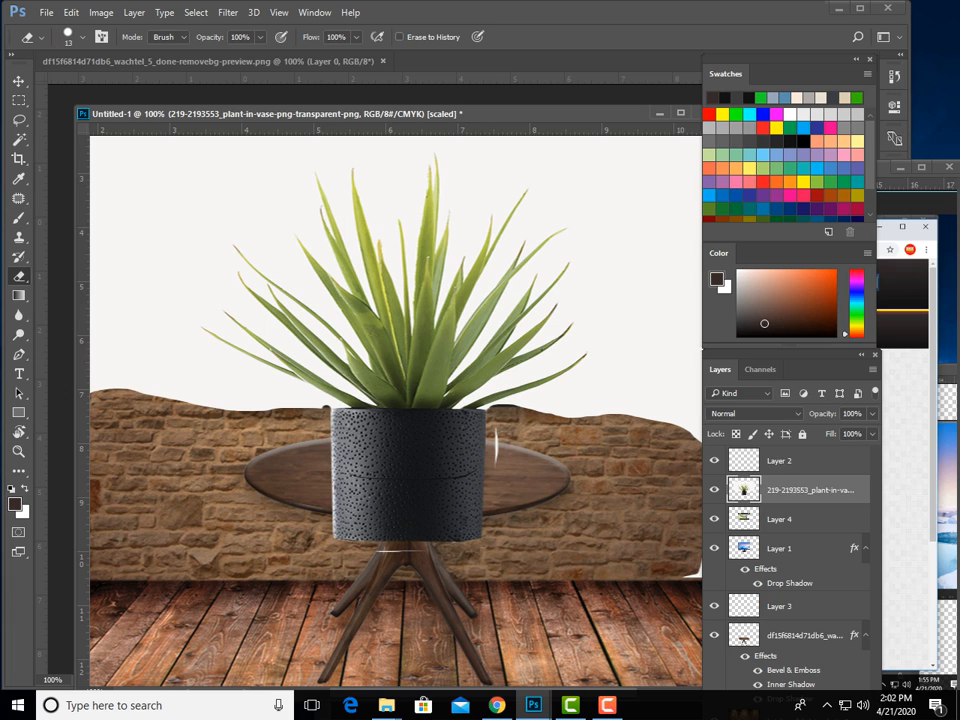
left_click_drag(497, 429, 497, 447)
left_click_drag(386, 551, 424, 551)
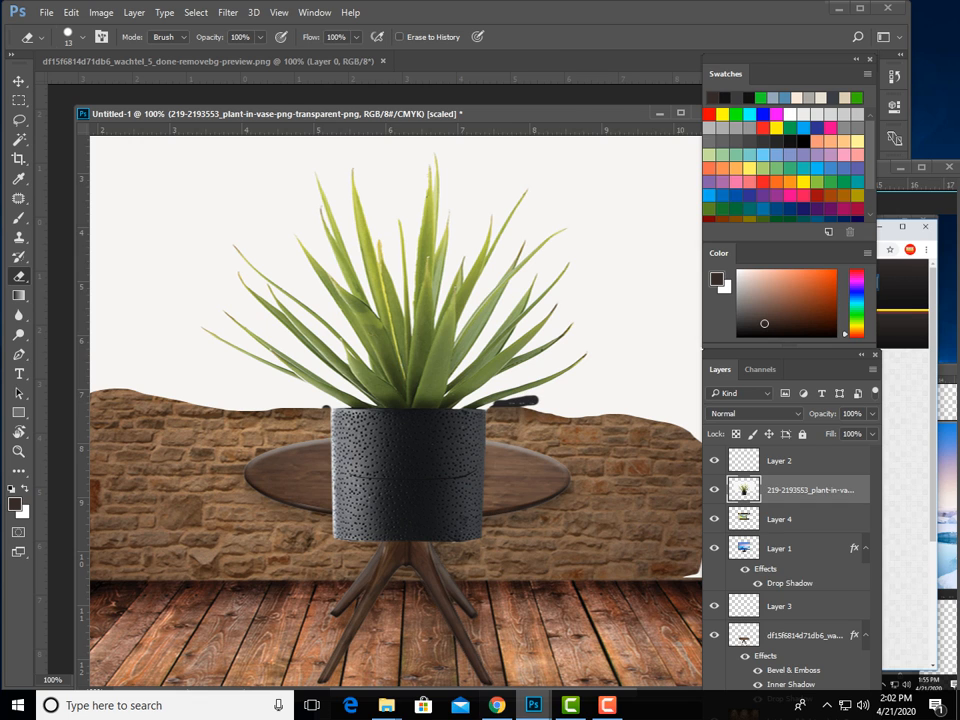
key("alt+Tab")
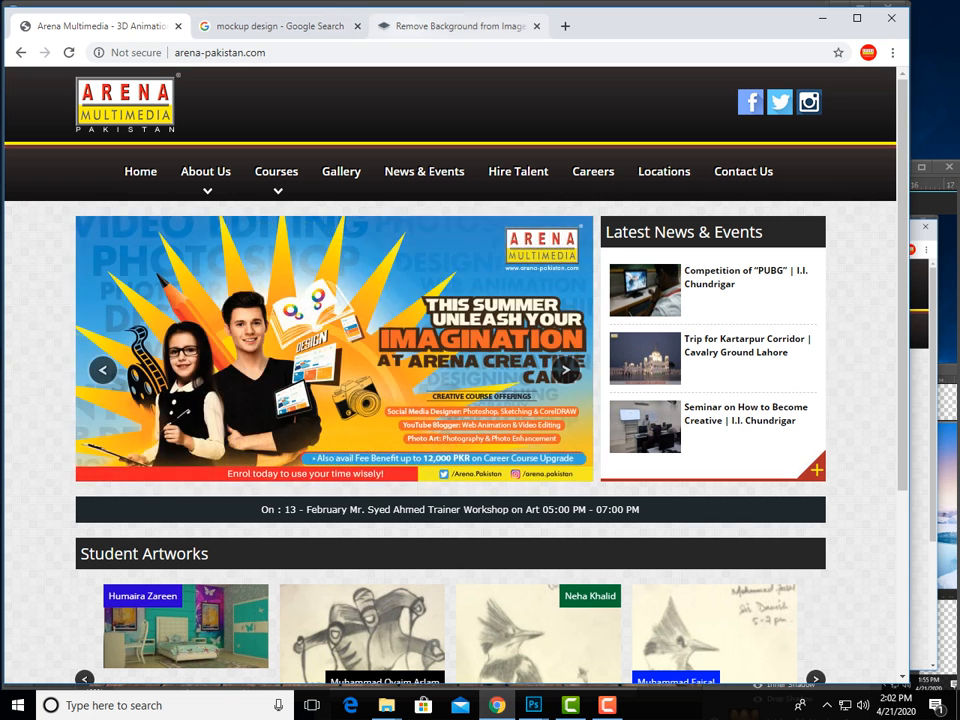
left_click(458, 26)
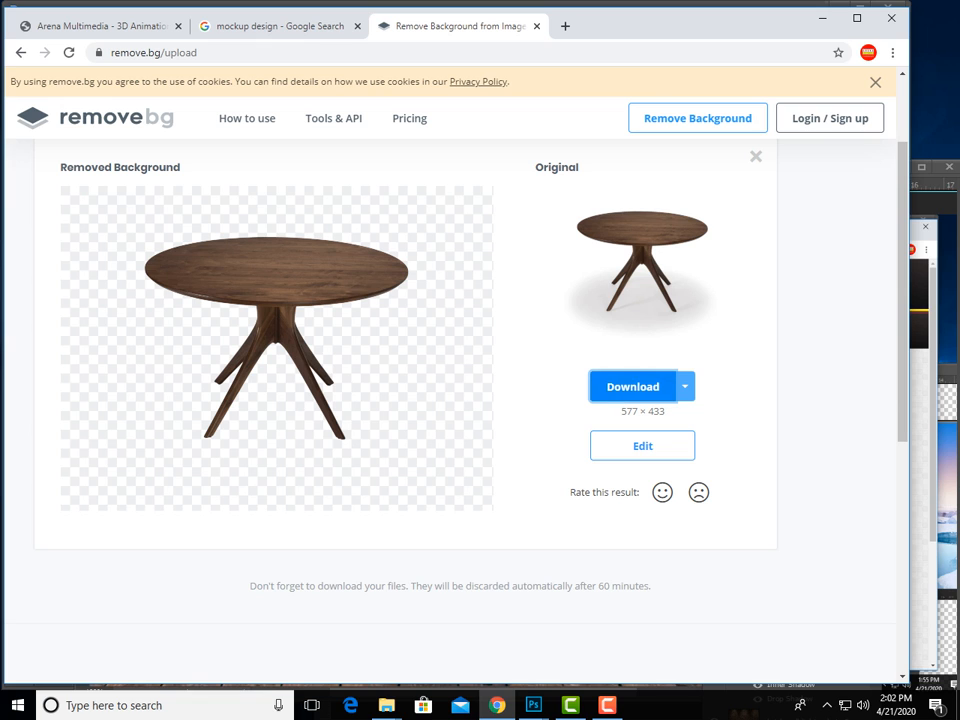
scroll(643, 445, "up", 2)
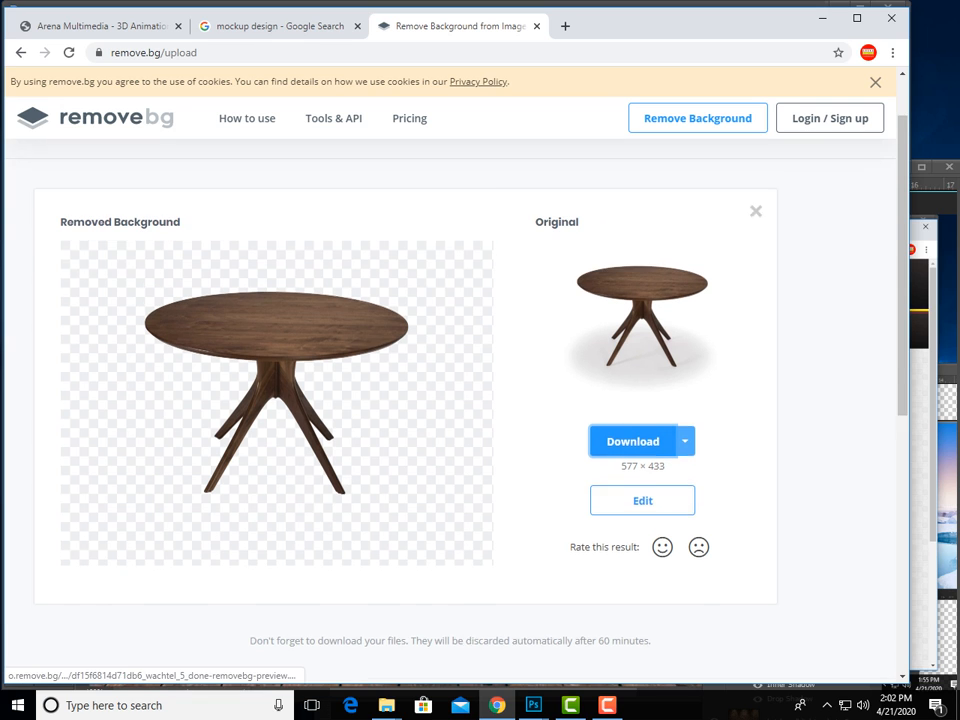
left_click(450, 175)
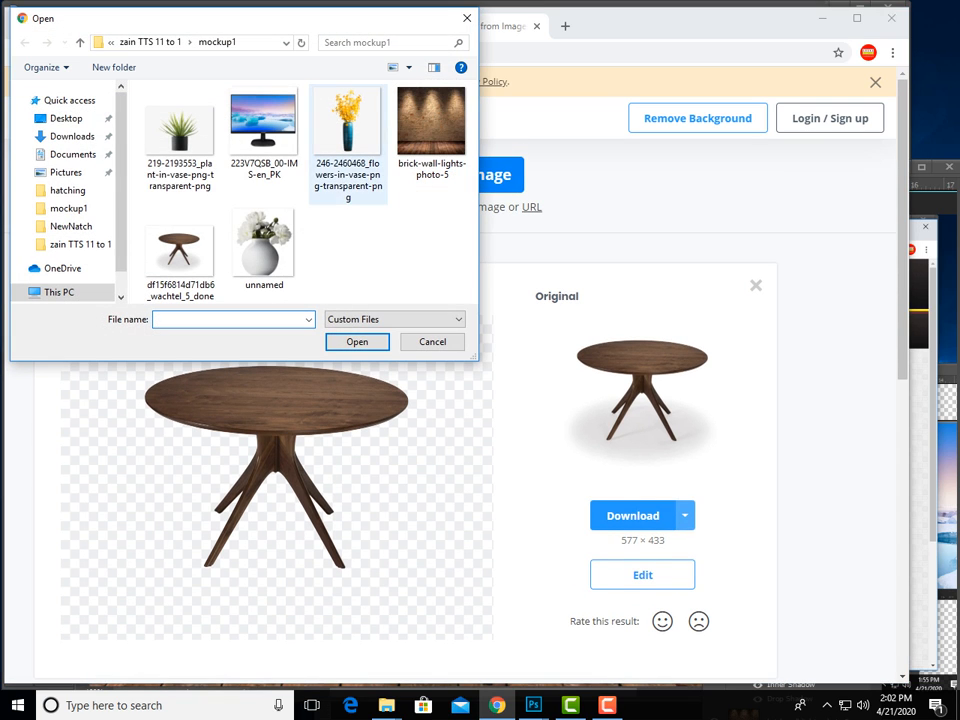
left_click(180, 138)
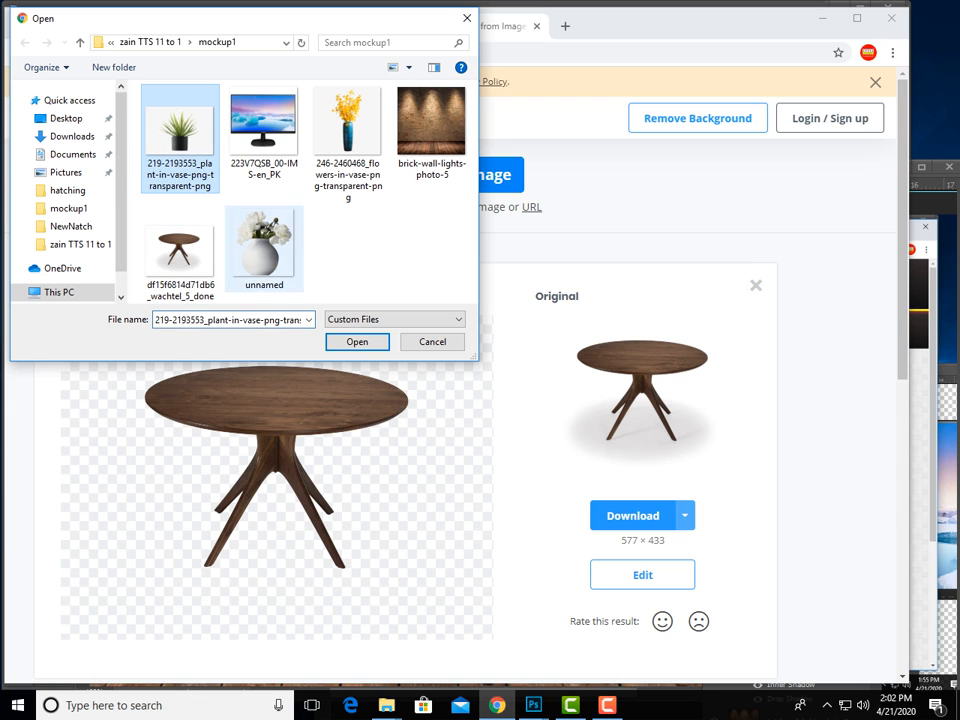
left_click(356, 341)
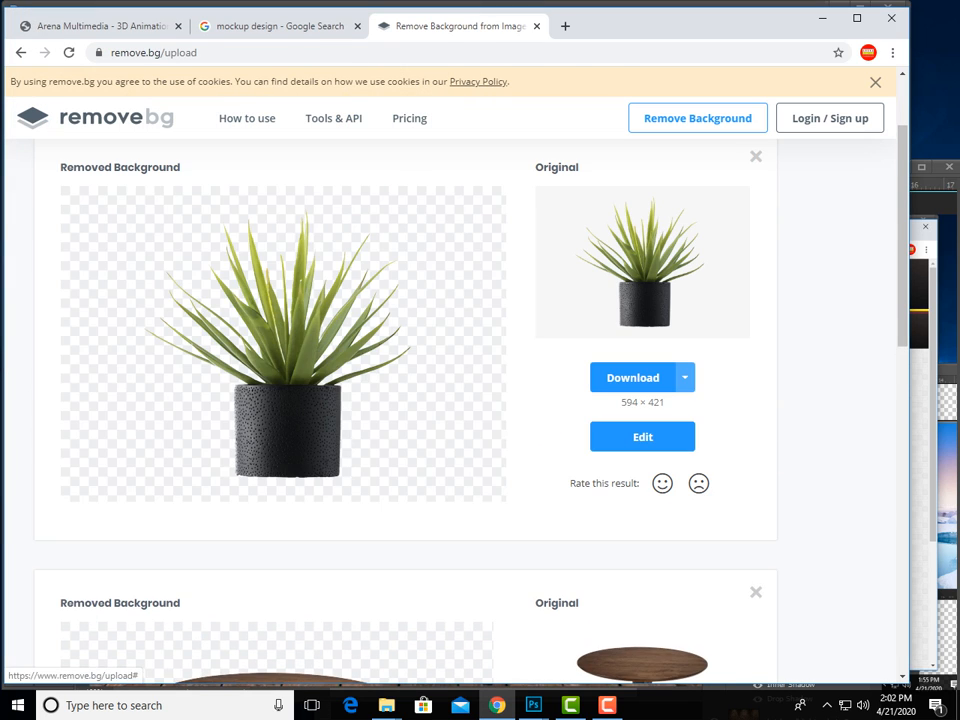
left_click(633, 377)
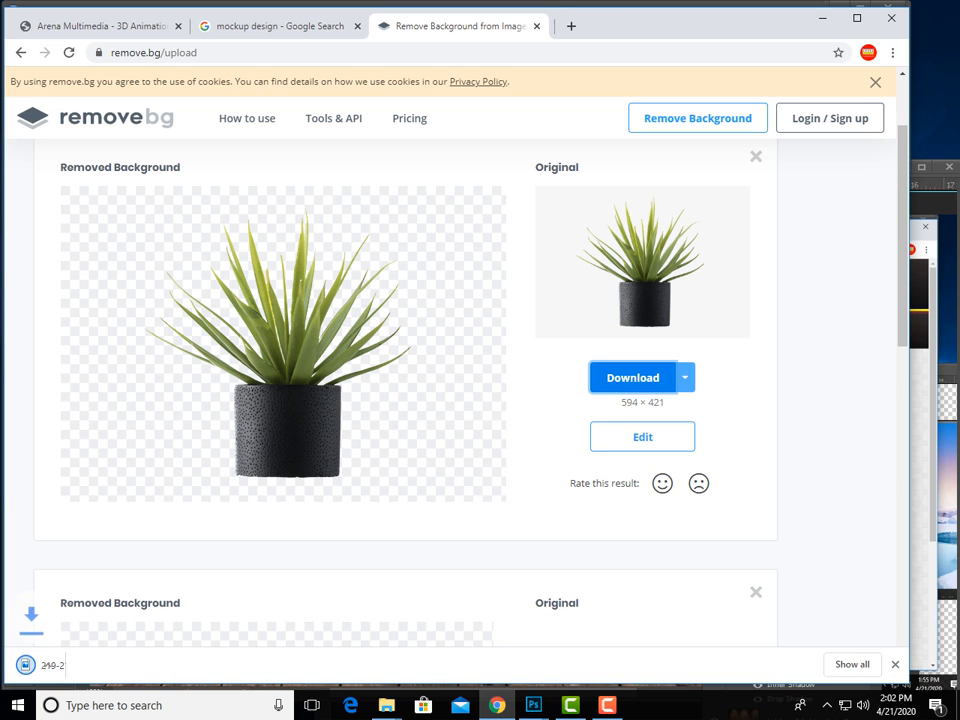
Show the downloaded plant cut-out in its folder and place it in the Untitled-1 Photoshop document, left of the larger plant
left_click(843, 663)
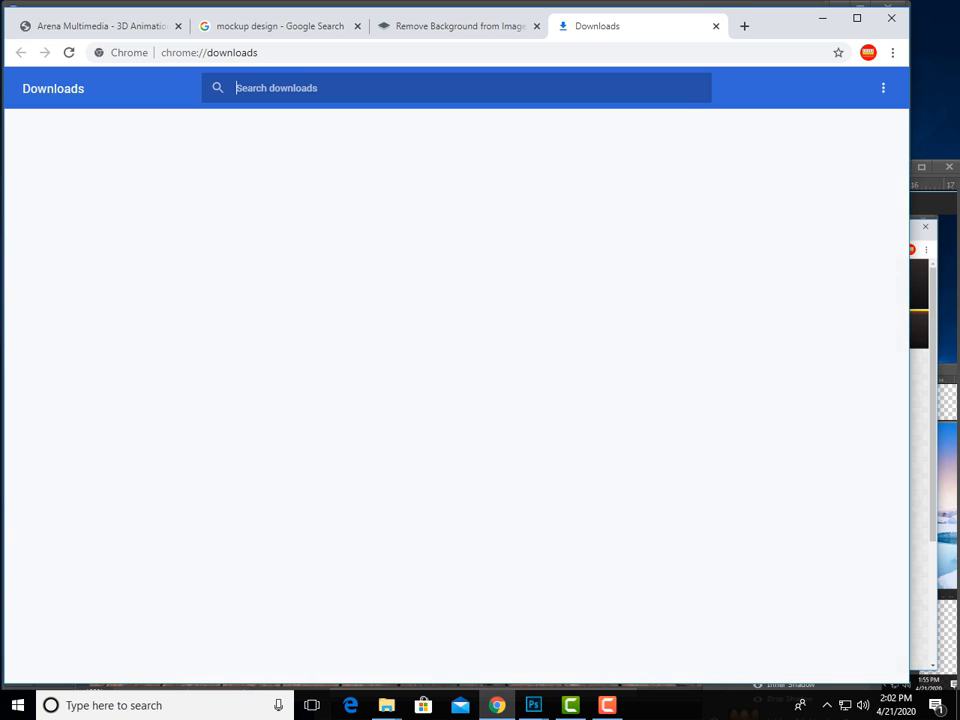
left_click(311, 230)
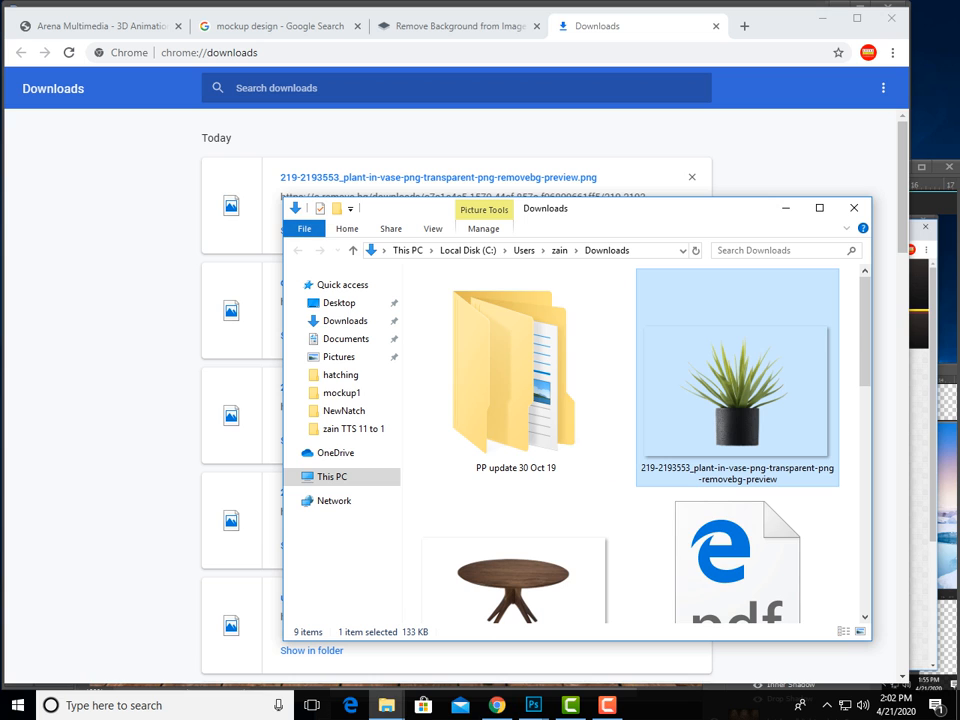
left_click_drag(737, 400, 415, 610)
left_click_drag(510, 473, 245, 565)
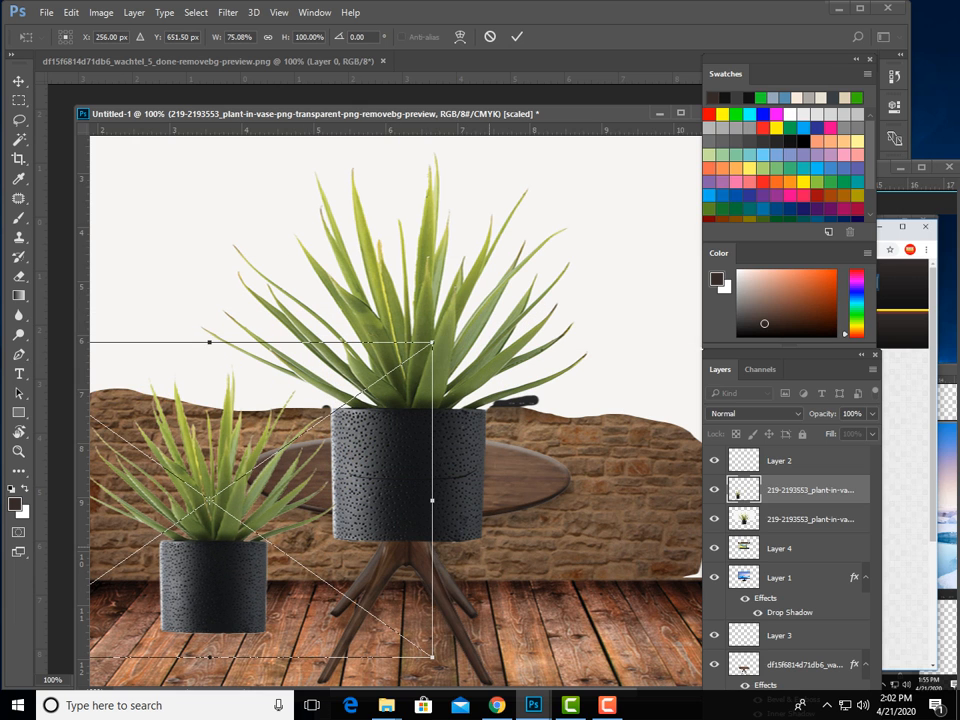
key("Return")
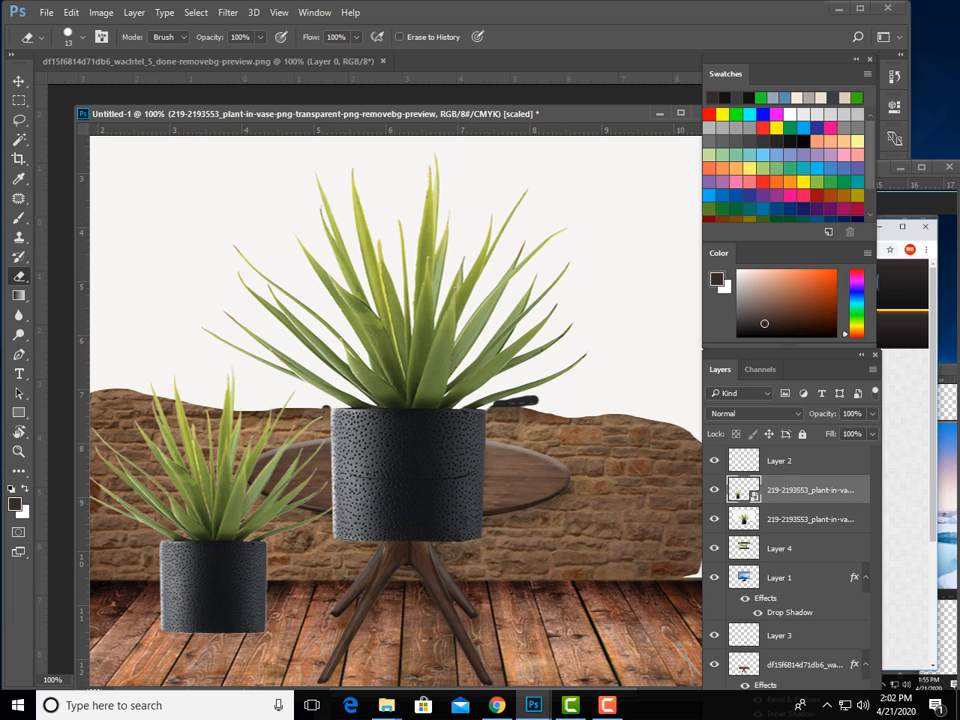
Keep the placed cut-out and delete the old plant layer that still has its white background
key("ctrl+z")
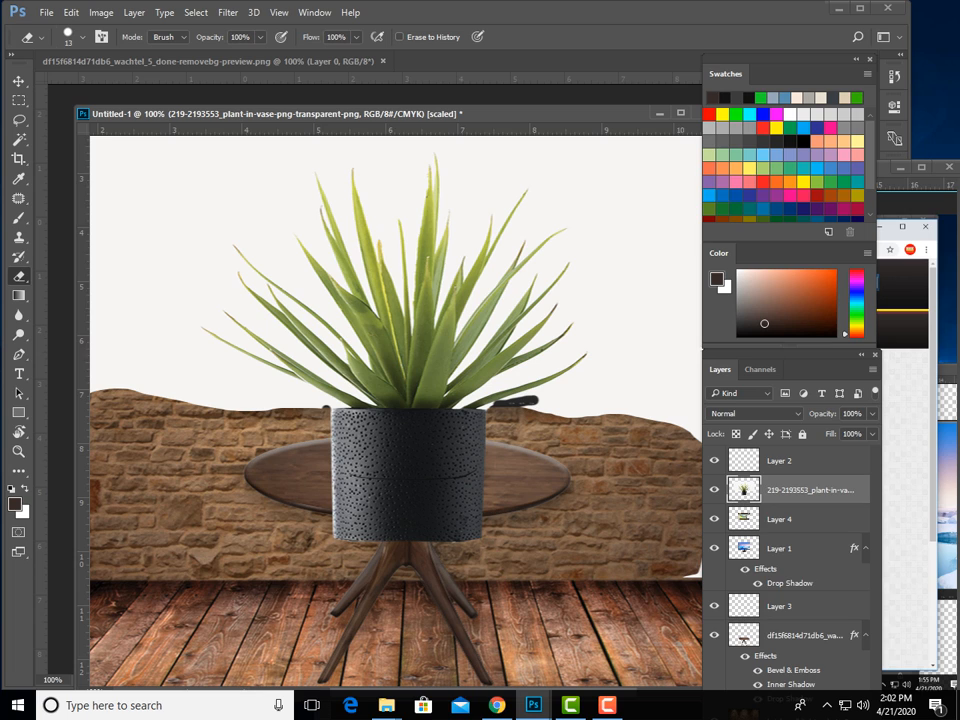
key("ctrl+shift+z")
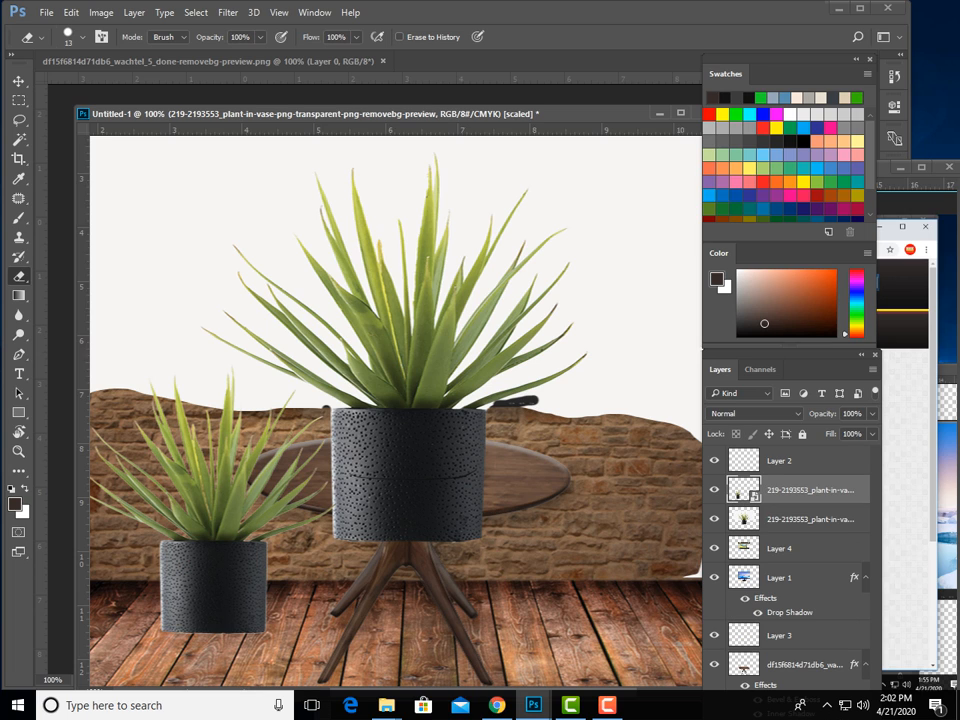
left_click(810, 519)
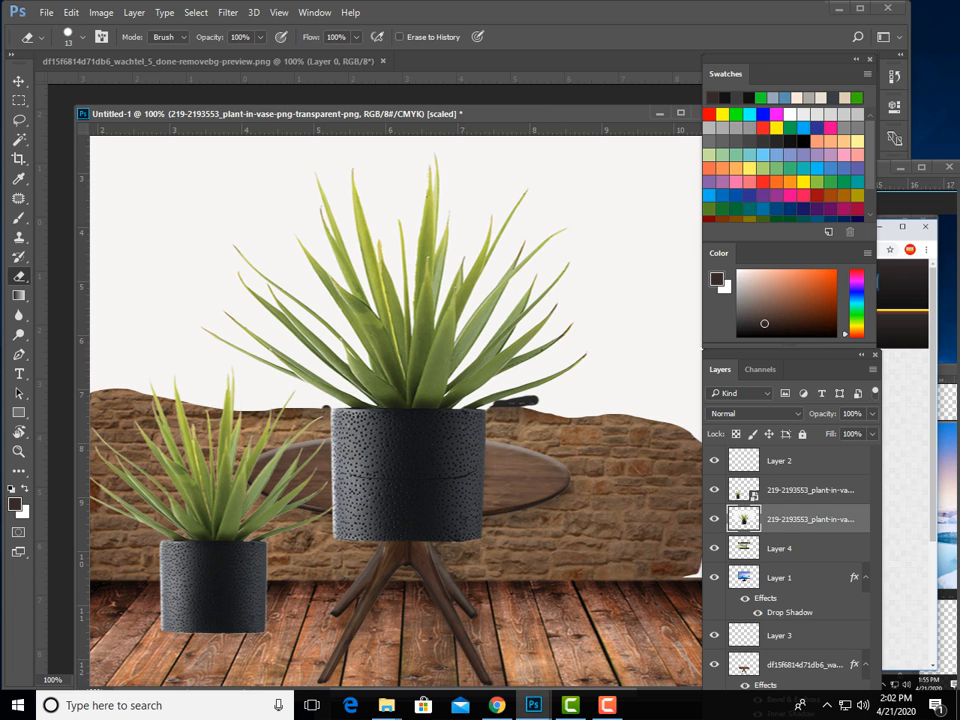
key("Delete")
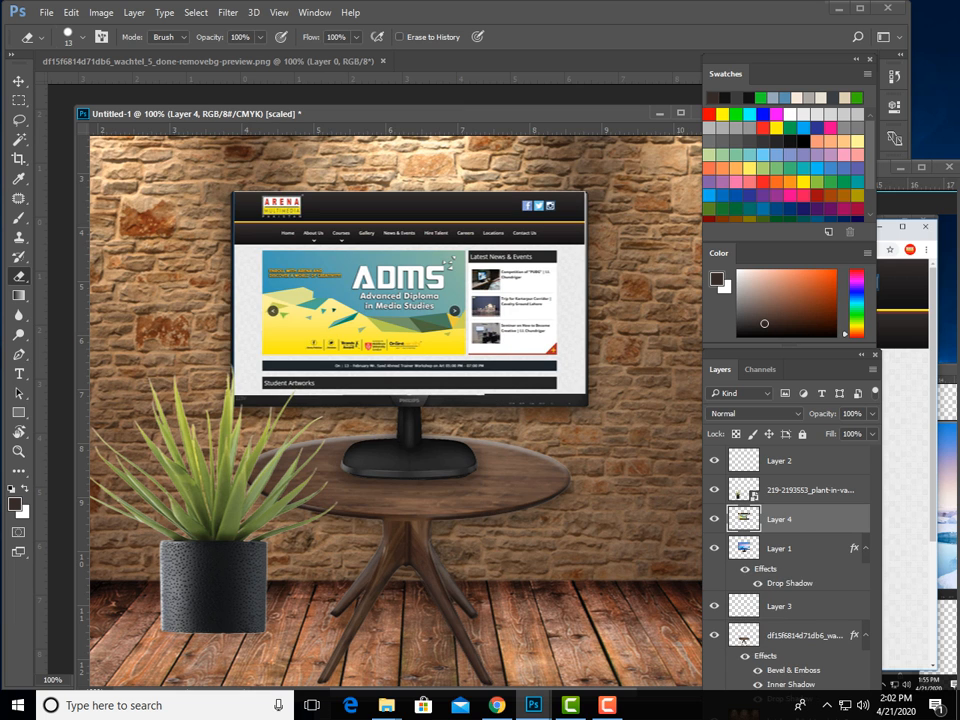
Move the cut-out plant onto the wooden floor to the left of the table, clear of the monitor
key("ctrl+minus")
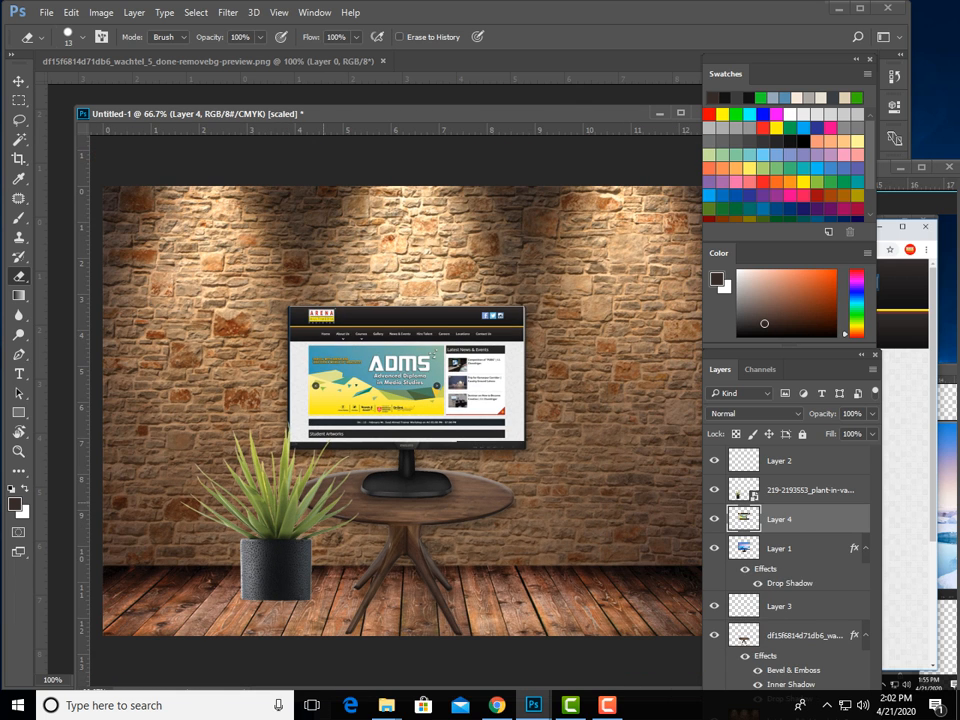
key("v")
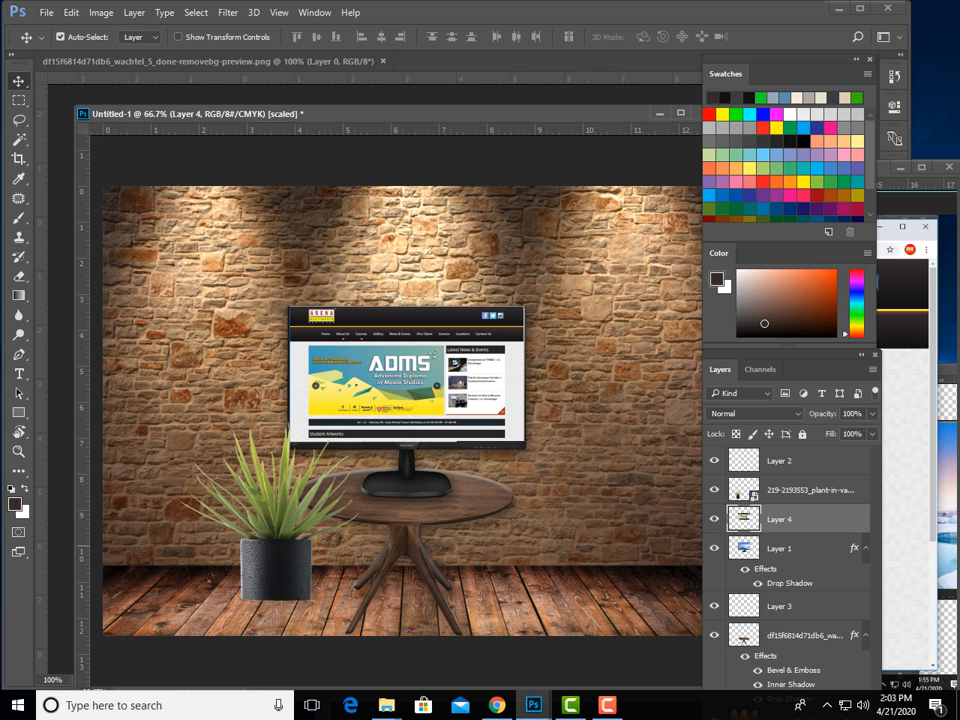
right_click(286, 545)
left_click(450, 555)
left_click_drag(270, 520, 220, 528)
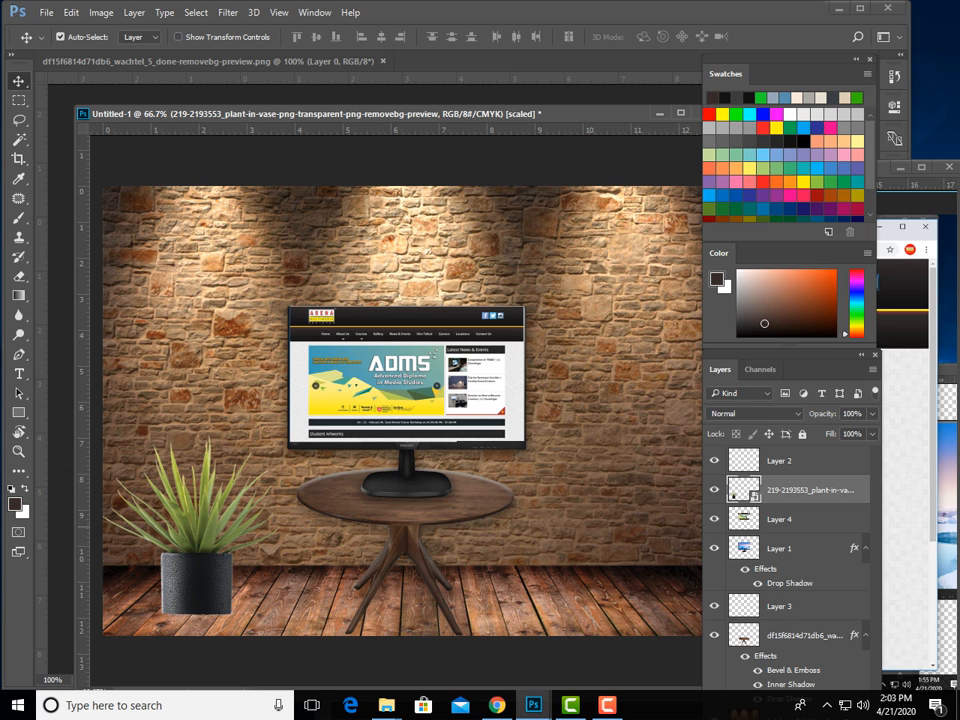
Rasterize the cut-out plant layer and reselect it from the layers under the plant in the image
right_click(826, 490)
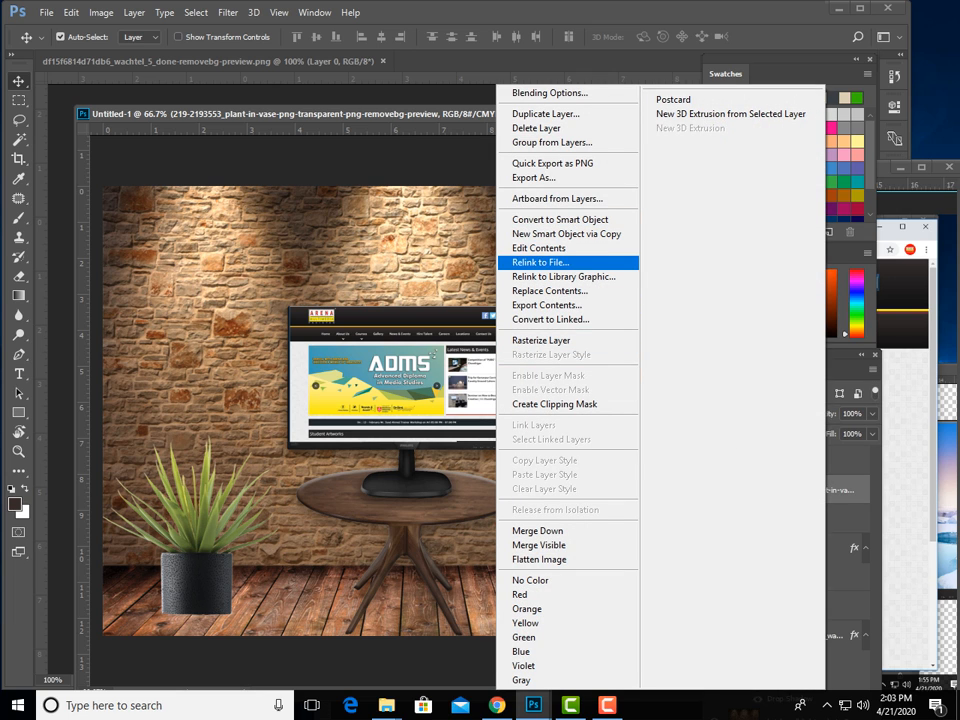
left_click(541, 340)
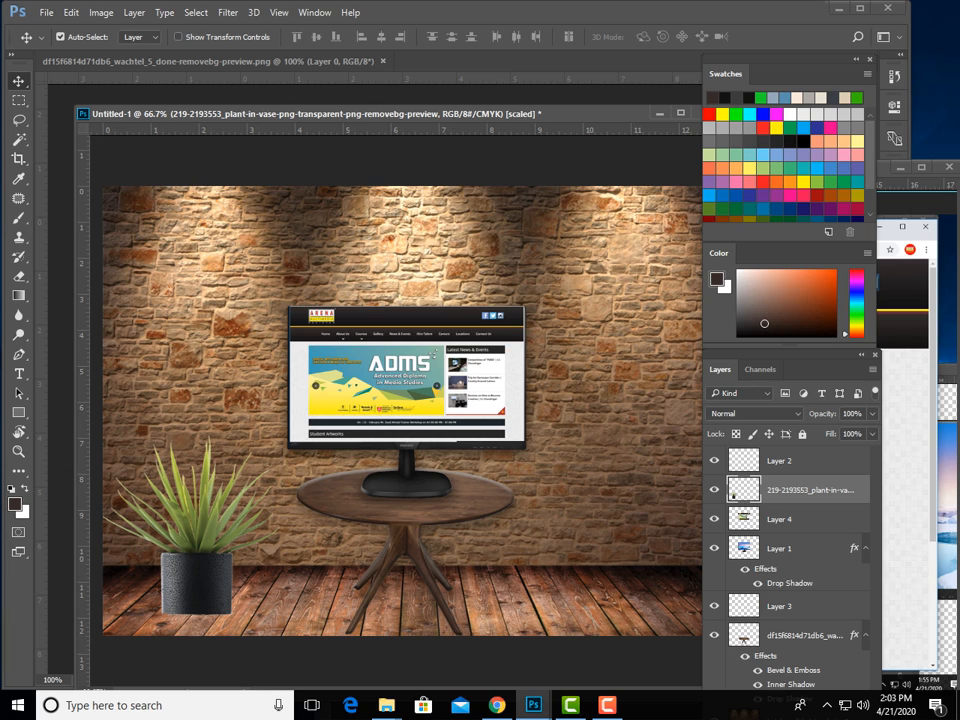
left_click(60, 37)
left_click(60, 37)
right_click(175, 538)
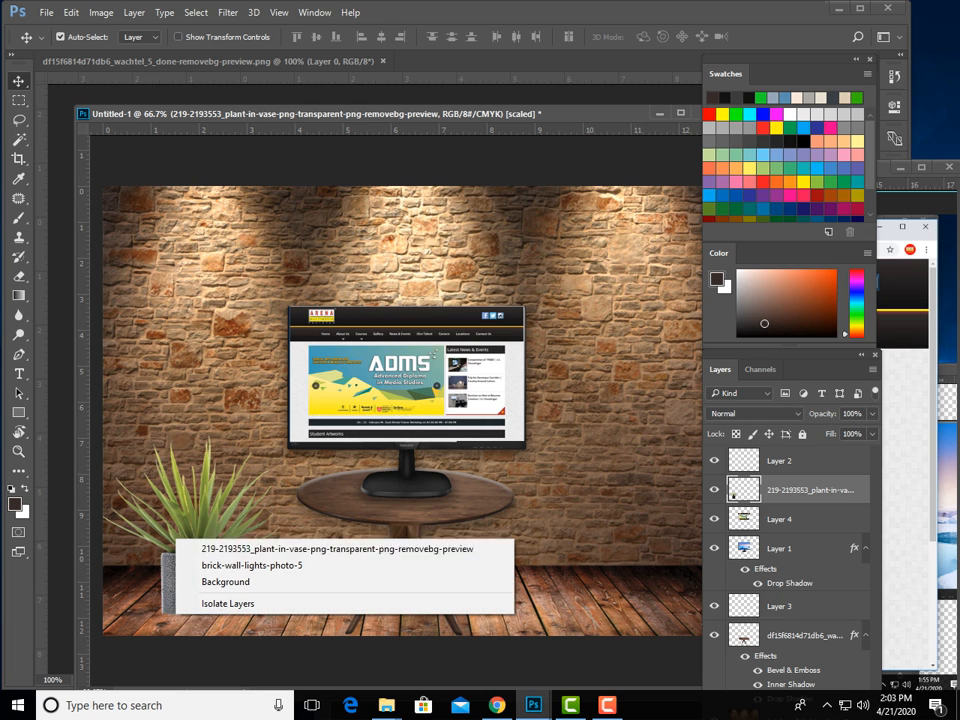
left_click(214, 548)
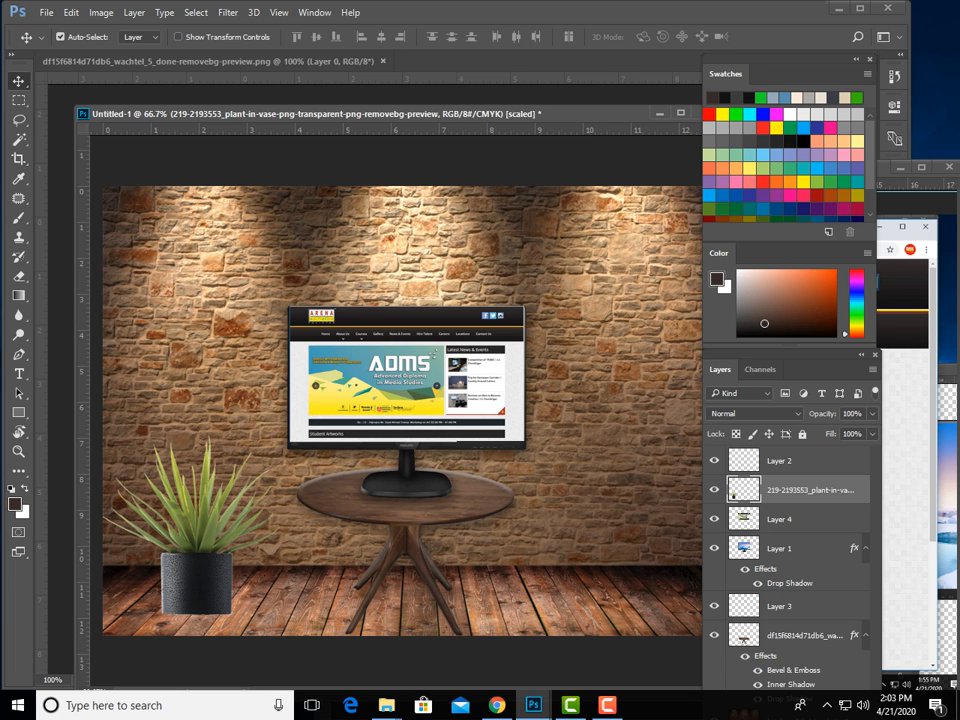
Try to brighten the plant with Curves, raising the RGB curve with one point at input 125, output 138
left_click(70, 12)
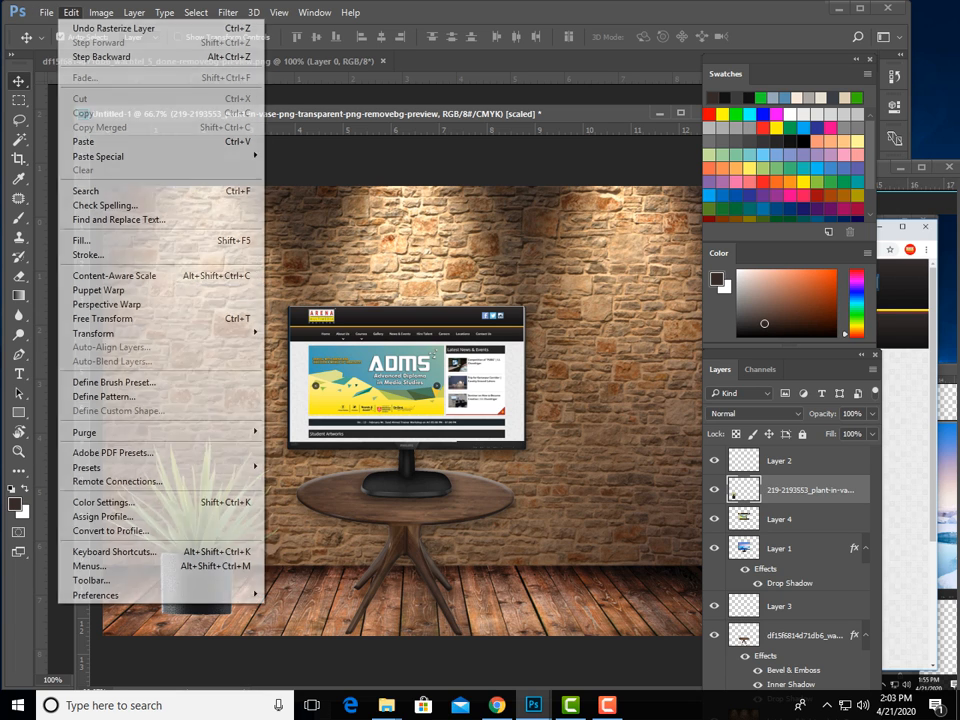
mouse_move(101, 12)
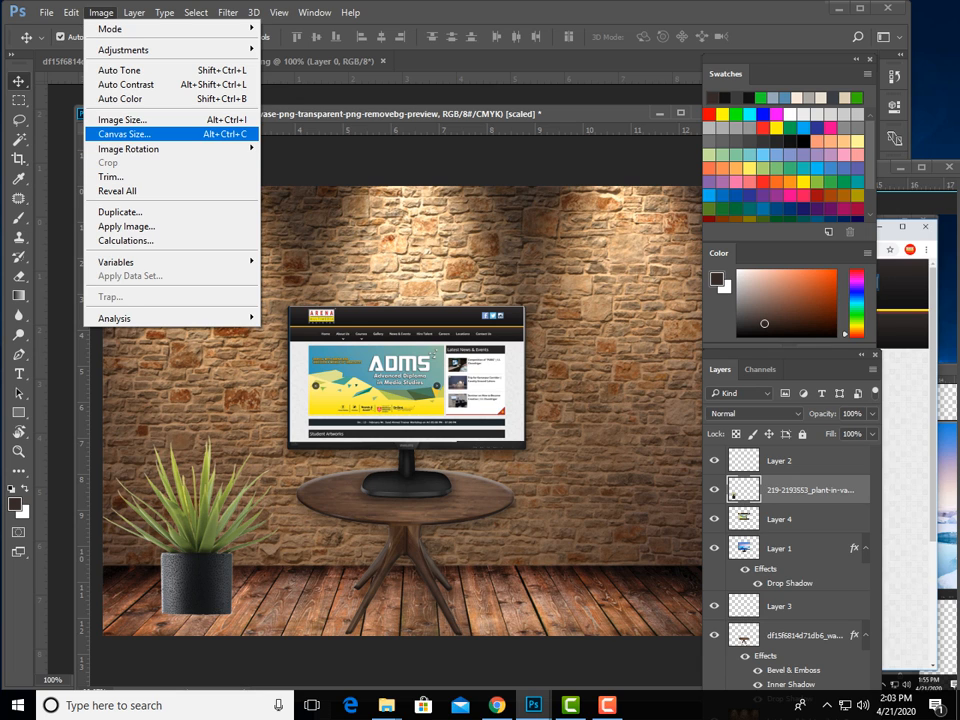
mouse_move(123, 49)
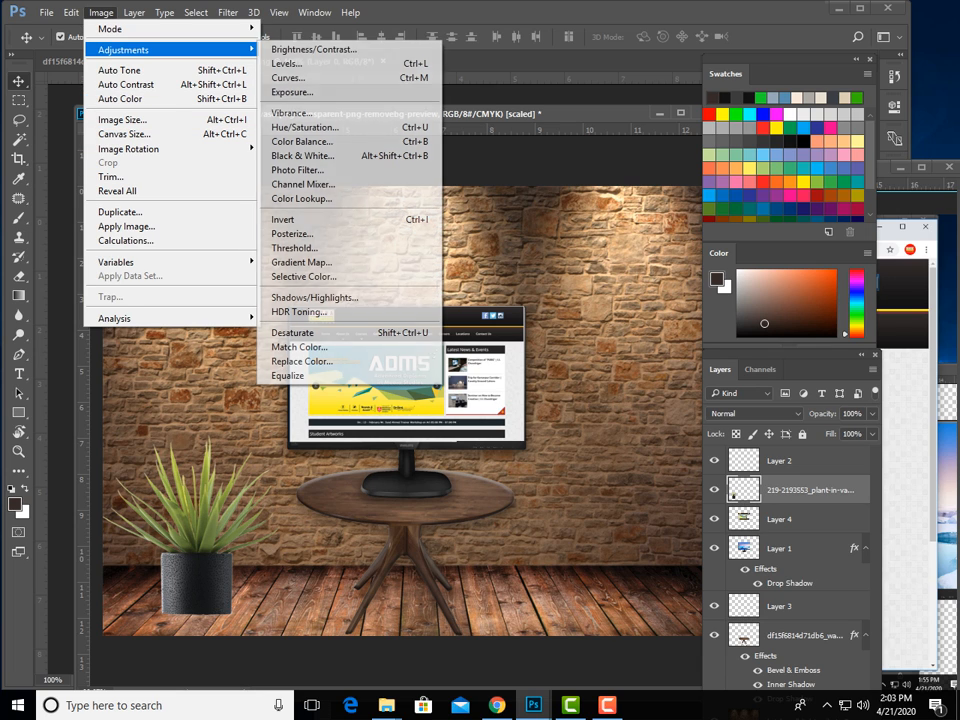
left_click(288, 77)
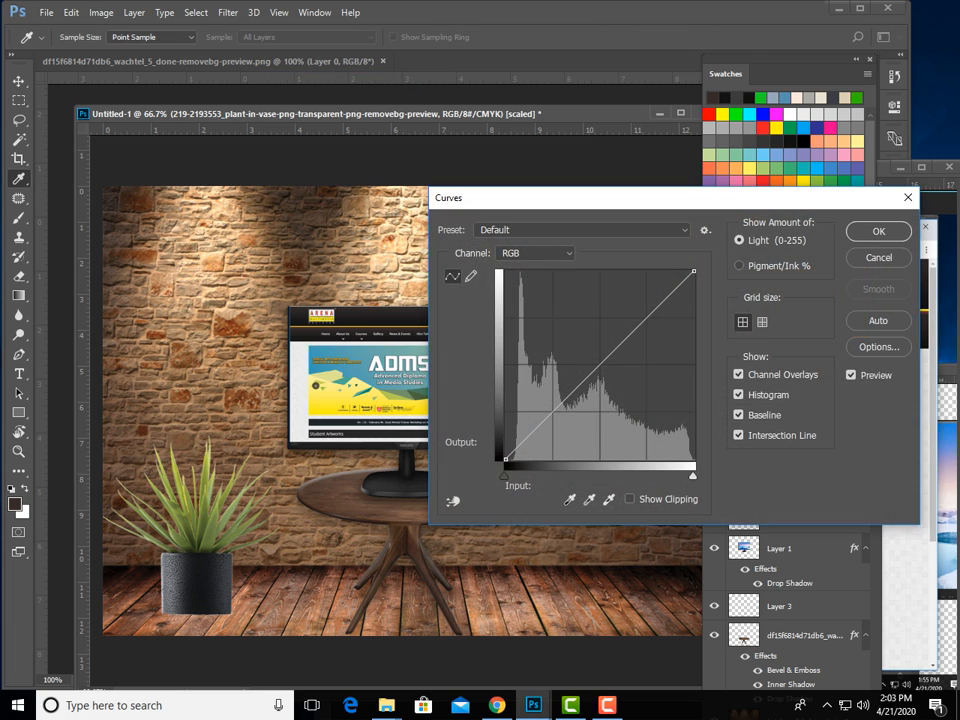
left_click_drag(556, 404, 598, 357)
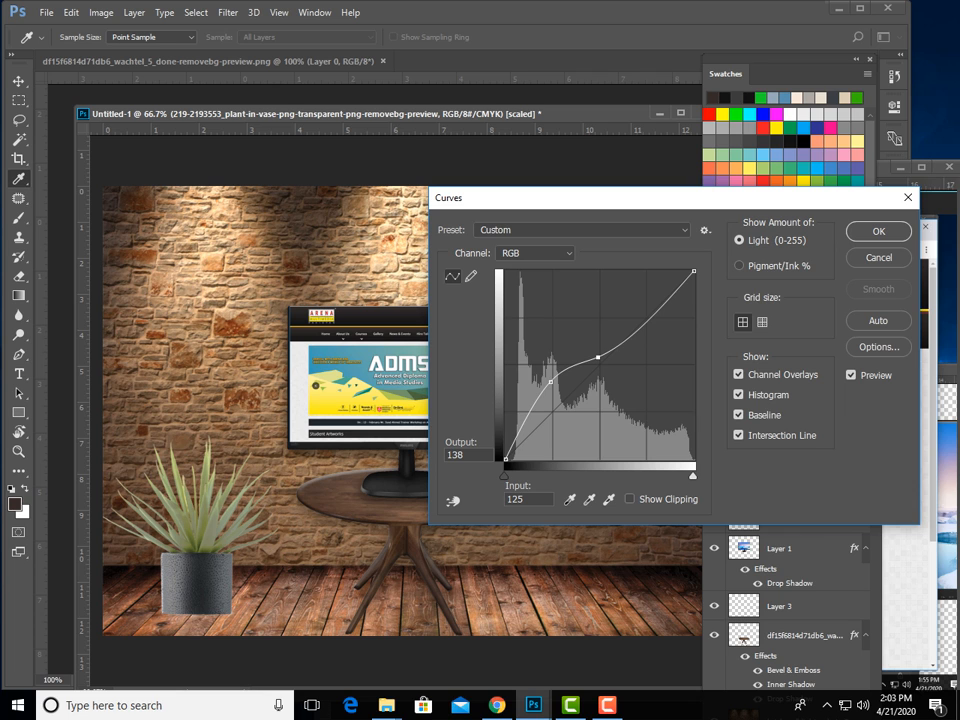
key("Return")
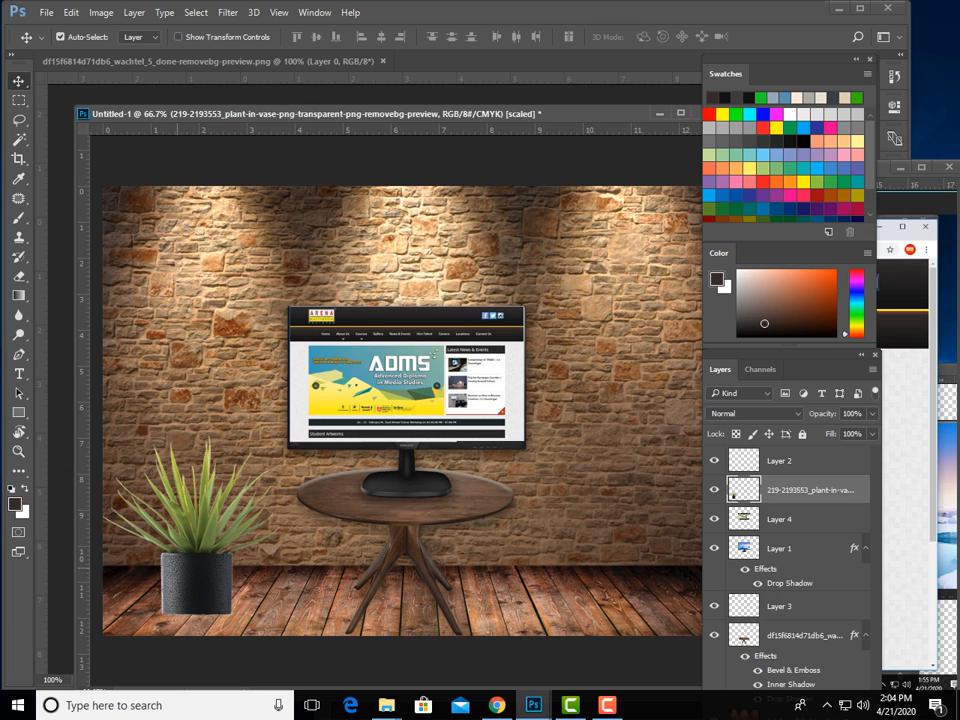
Move the potted plant slightly lower on the wooden floor
left_click_drag(197, 575, 197, 583)
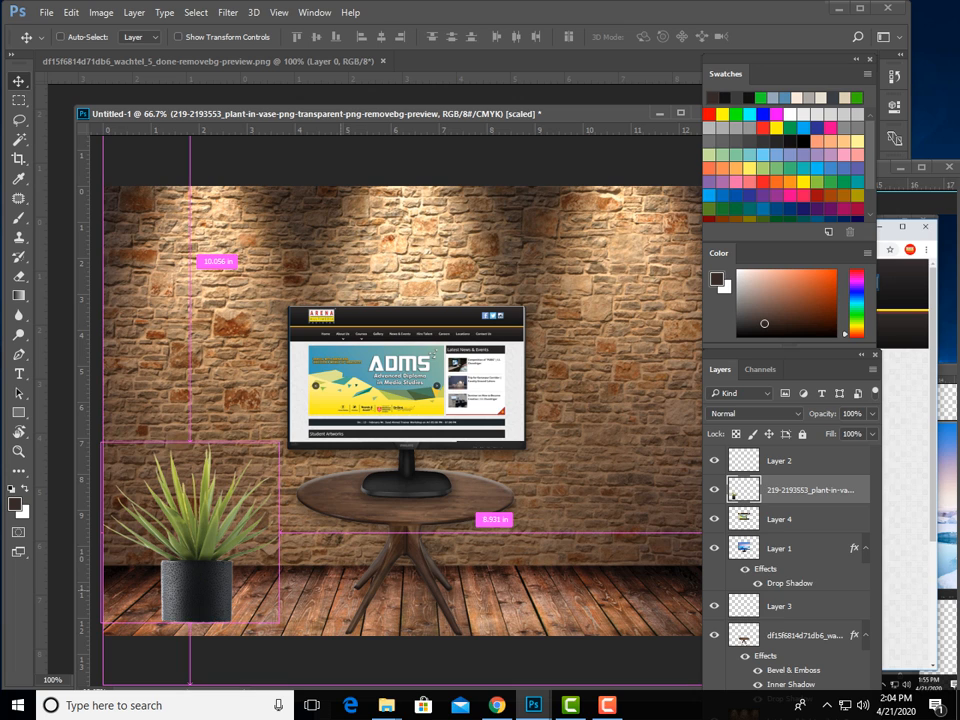
Try to recolour the whole plant with Hue/Saturation at hue +5, saturation +35 and lightness -29
key("ctrl+u")
left_click_drag(593, 331, 597, 260)
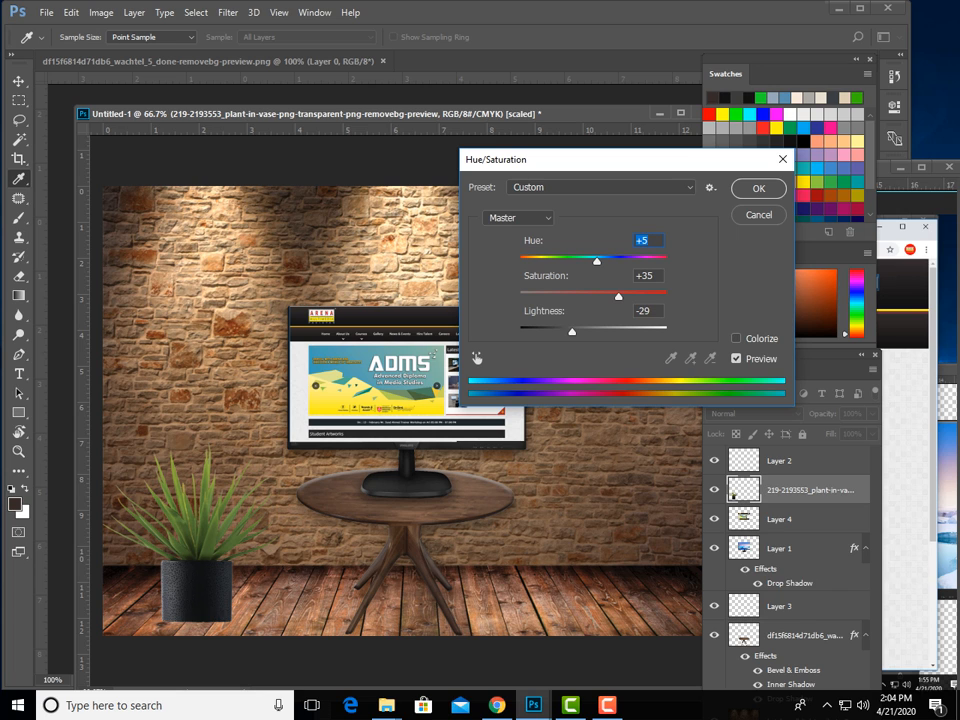
key("Return")
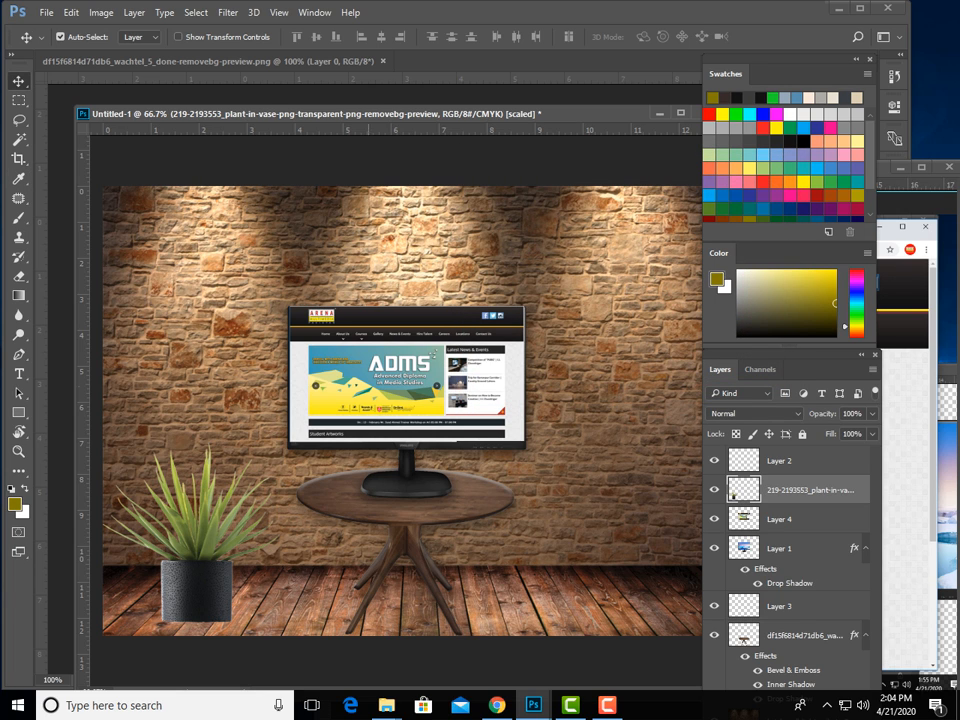
key("ctrl")
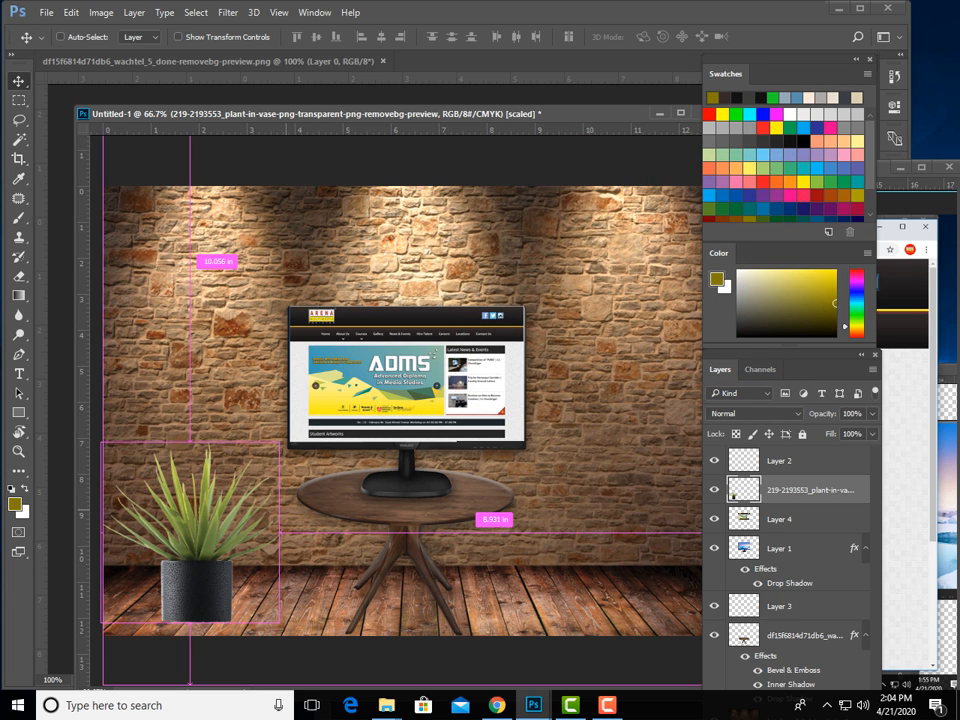
Apply a Hue/Saturation adjustment to the whole plant with saturation +31 and lightness -6
key("ctrl+u")
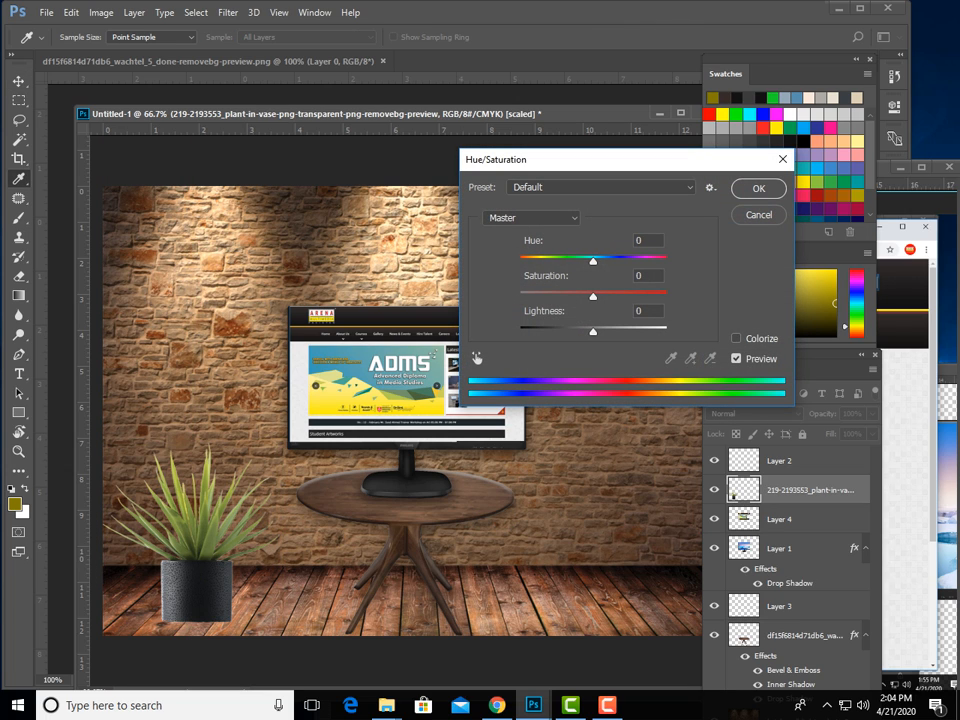
left_click_drag(593, 296, 588, 331)
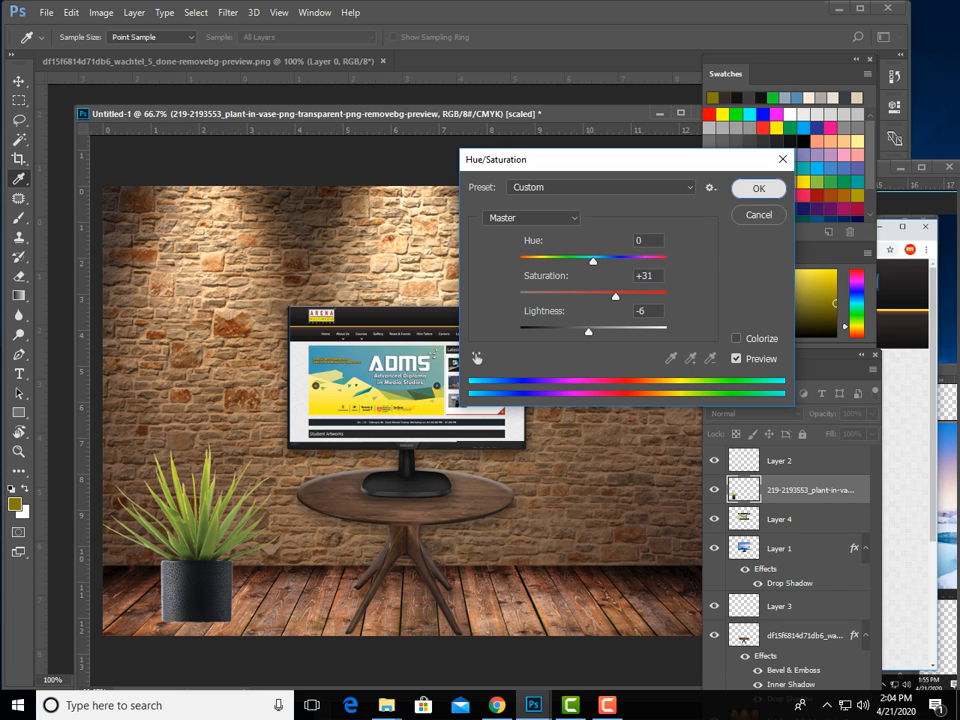
key("Return")
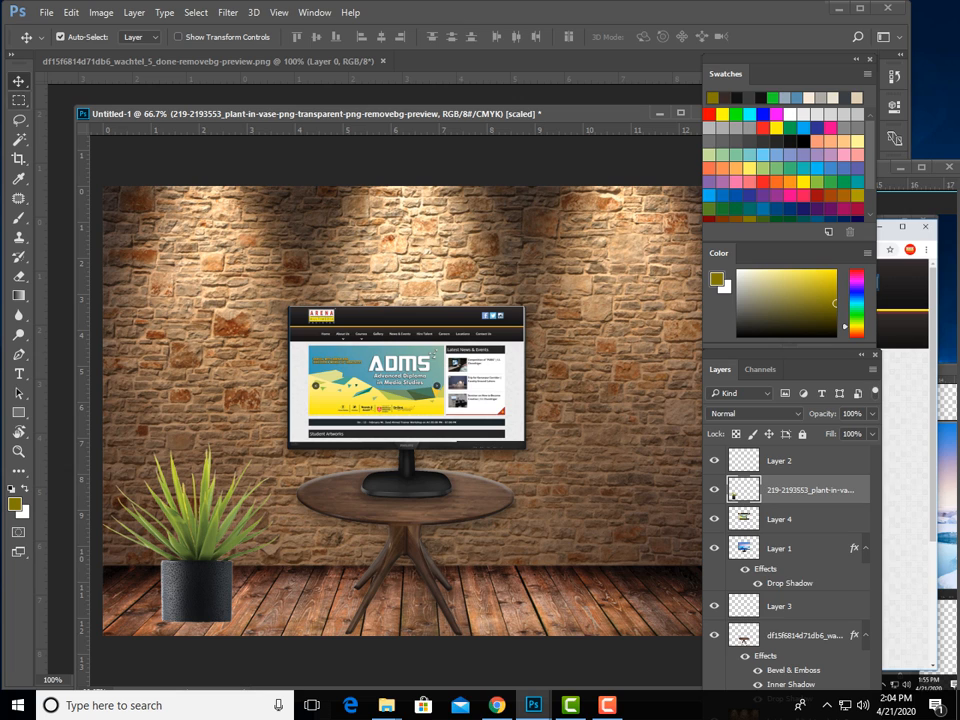
Select only the leaves above the pot with a rectangular marquee and give them hue +13 and saturation +27 in Hue/Saturation
key("m")
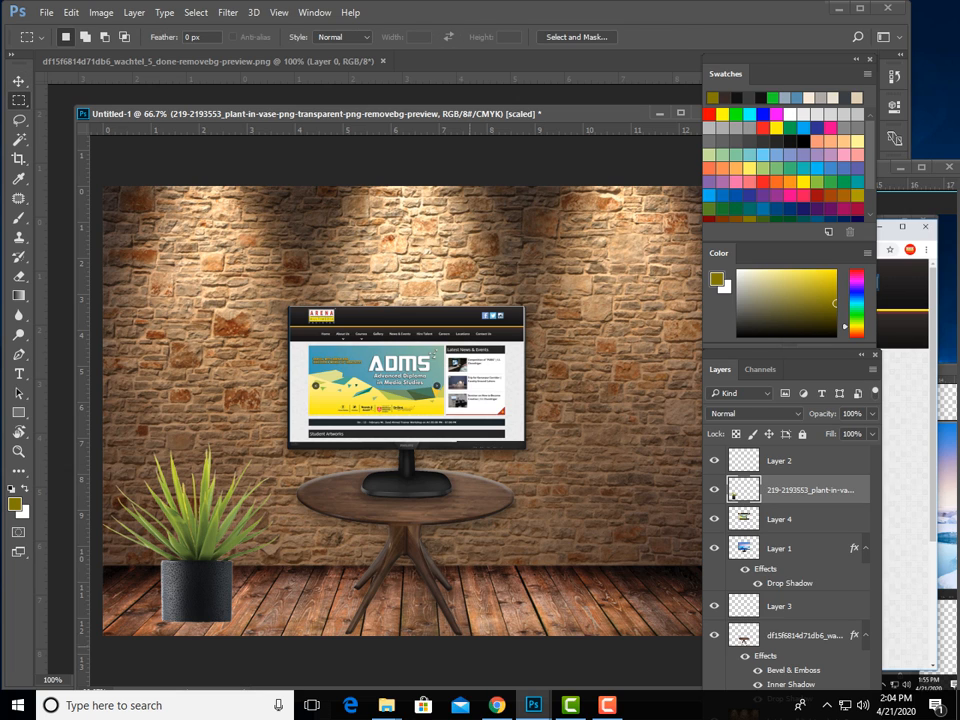
left_click_drag(103, 436, 293, 560)
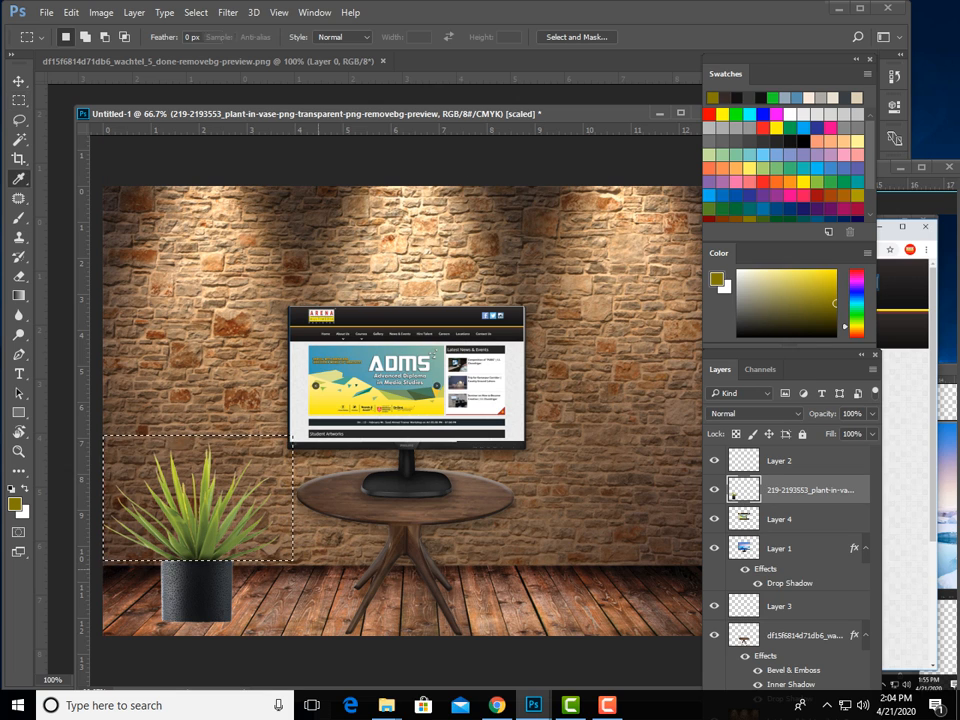
key("ctrl+u")
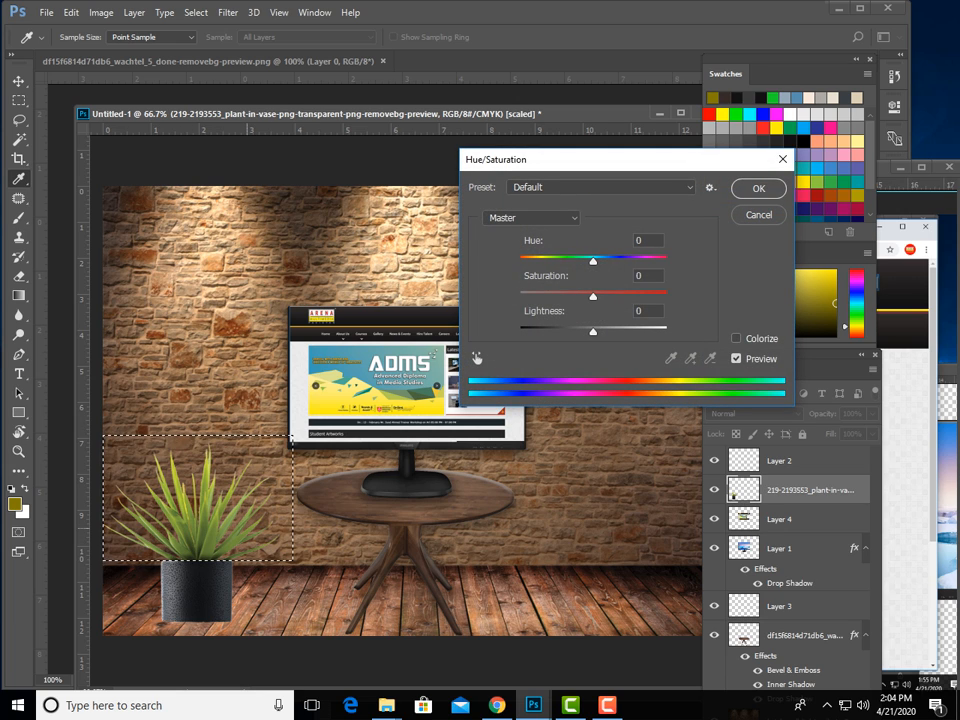
key("Up")
key("Up")
key("Up")
key("Up")
key("Up")
key("Up")
key("Up")
key("Up")
key("Up")
key("Up")
key("Up")
key("Up")
key("Up")
key("Up")
key("Up")
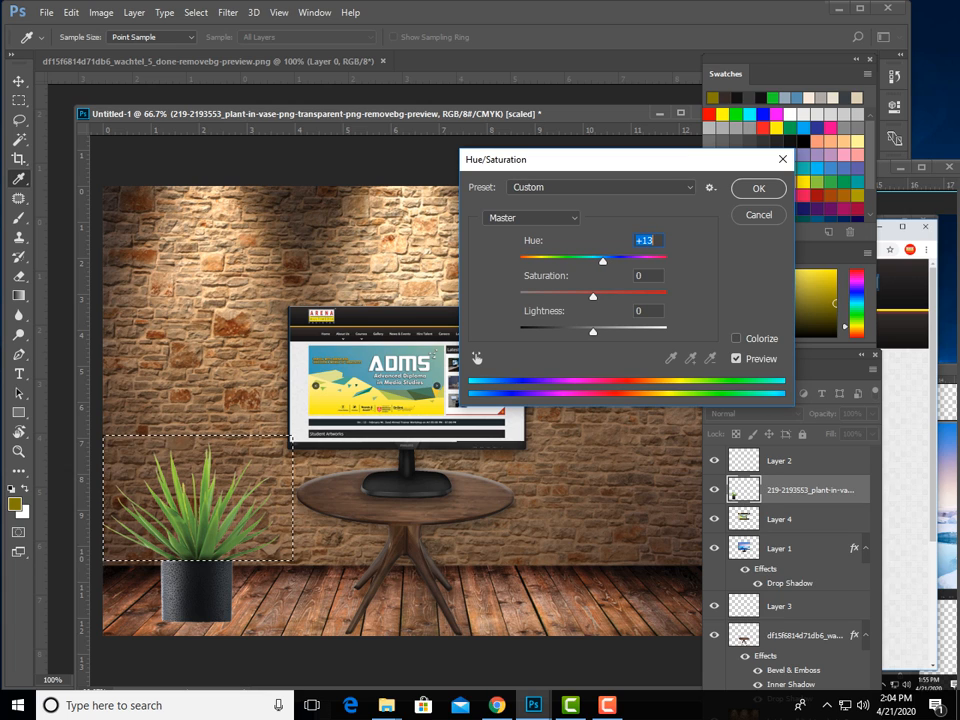
key("Tab")
key("Up")
key("Up")
key("Up")
key("Up")
key("Up")
key("Up")
key("Up")
key("Up")
key("Up")
key("Up")
key("Up")
key("Up")
key("Up")
key("Up")
key("Up")
key("Up")
key("Up")
key("Up")
key("Up")
key("Up")
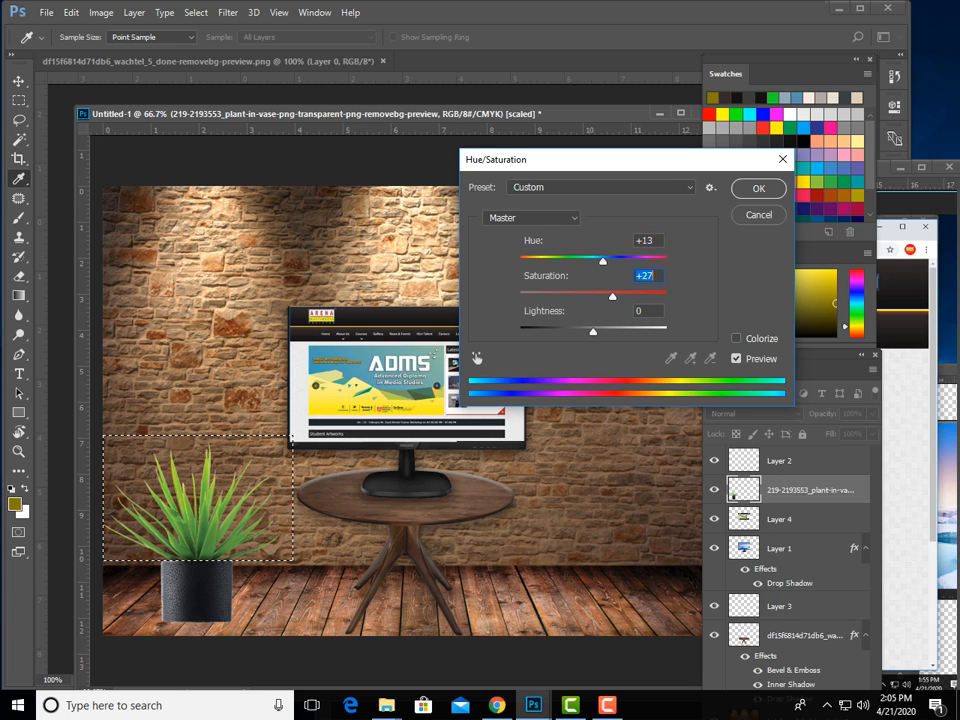
Change the leaves' adjustment to hue +24, saturation -36 and lightness -16, apply it and deselect the area
left_click_drag(613, 296, 581, 331)
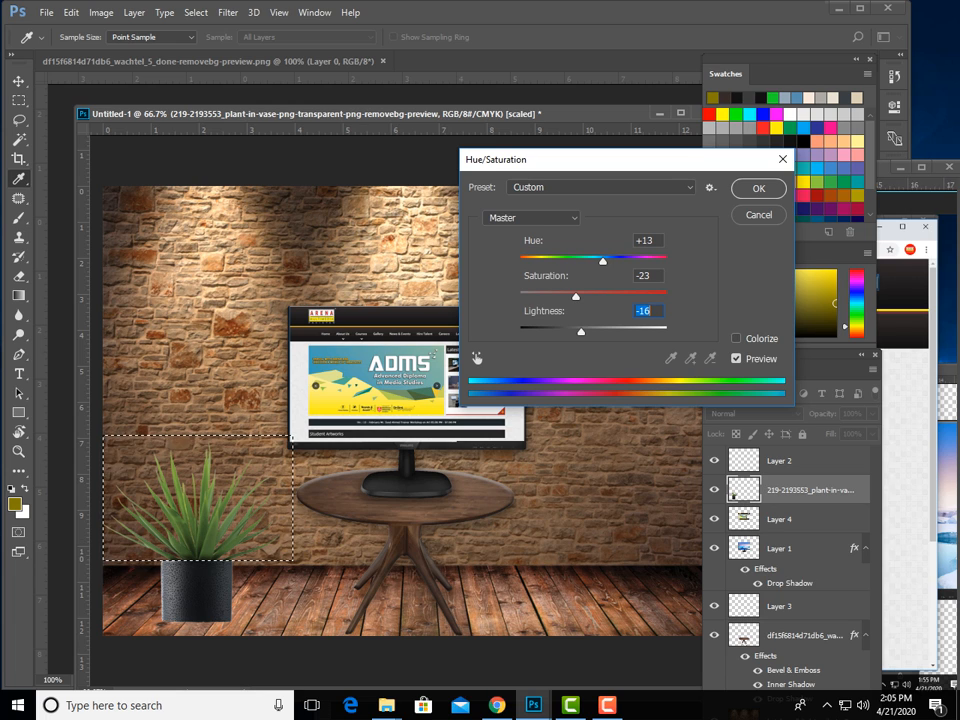
left_click_drag(603, 261, 611, 261)
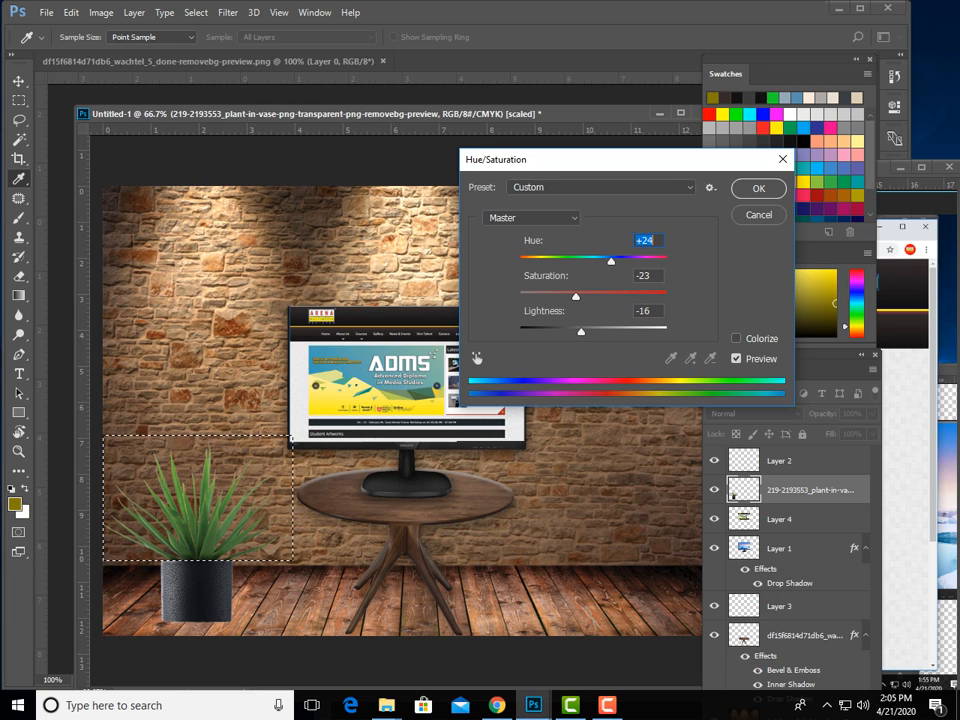
left_click_drag(576, 297, 567, 297)
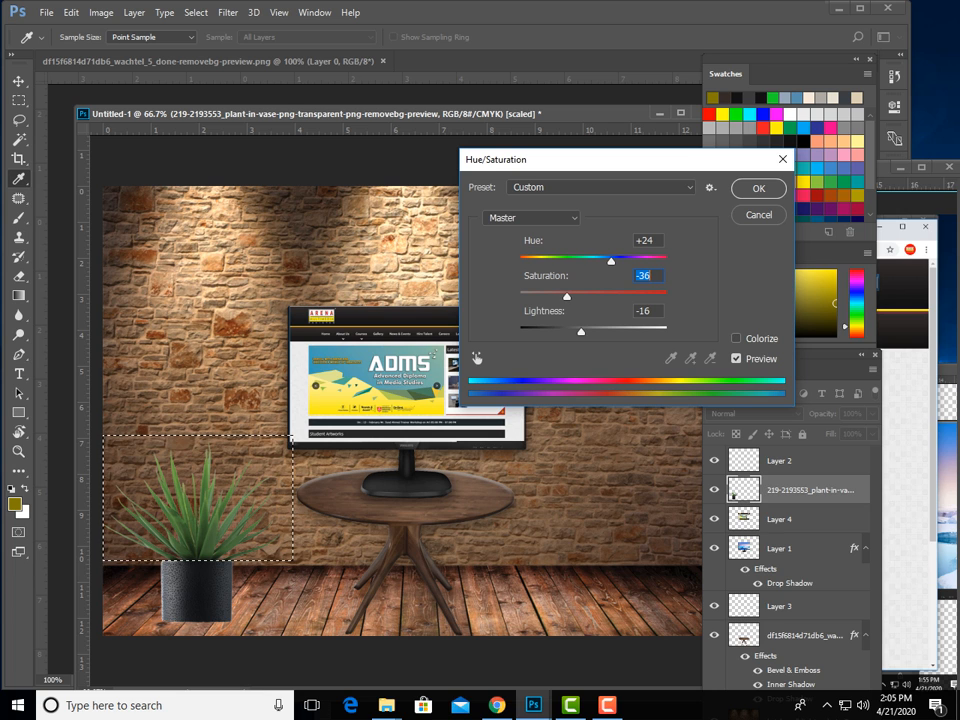
key("Return")
key("m")
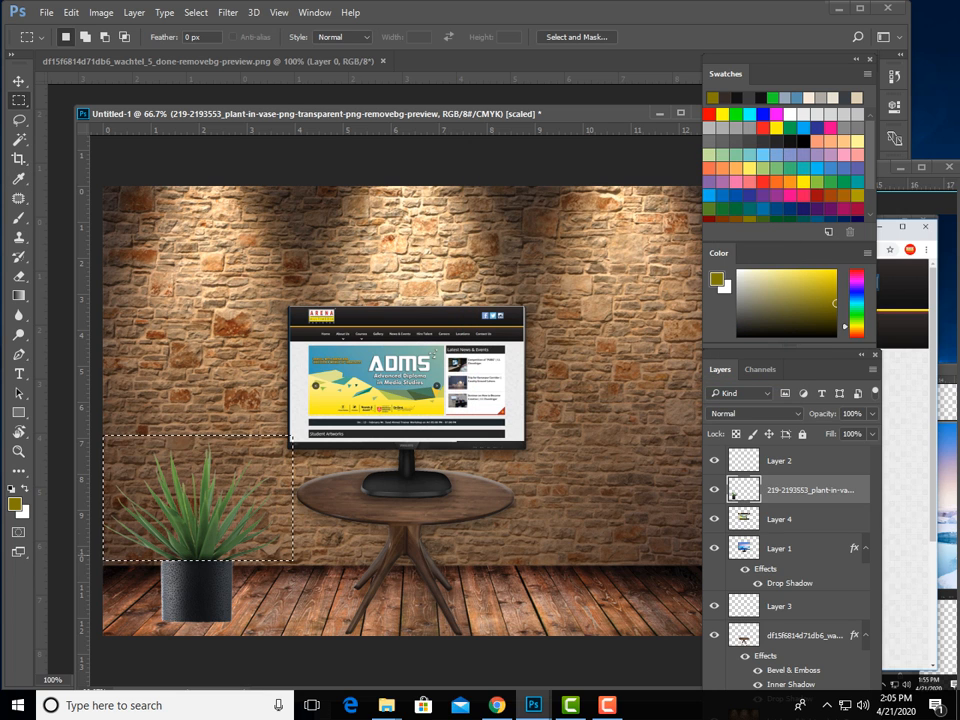
right_click(196, 200)
left_click(230, 212)
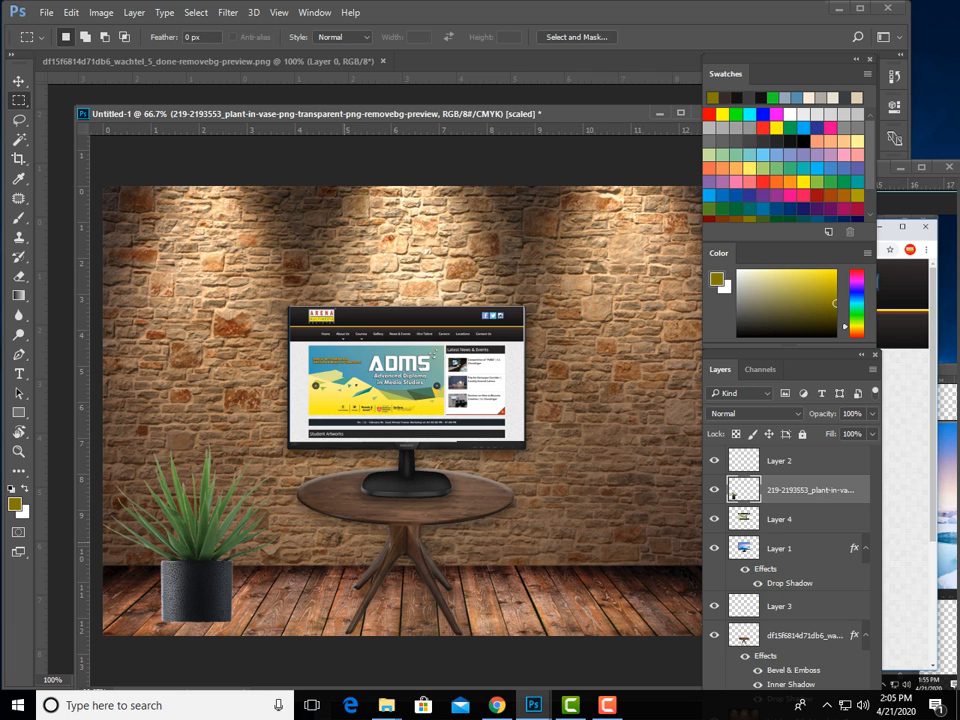
Add a Drop Shadow and a Bevel & Emboss effect to the plant layer in its layer style
key("ctrl+minus")
key("ctrl+plus")
key("ctrl+plus")
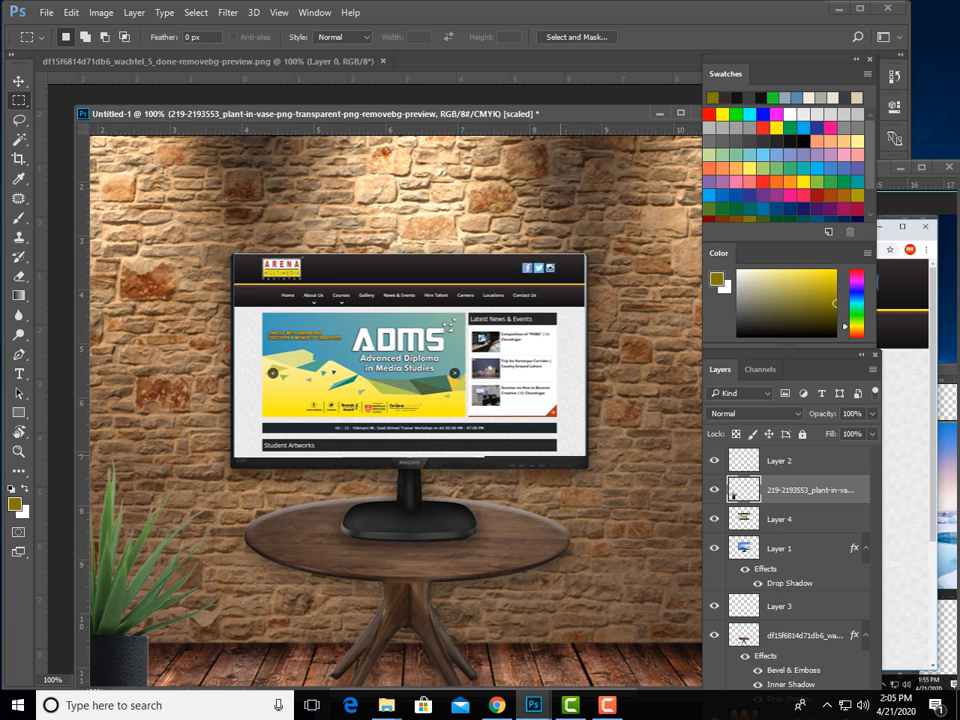
key("space")
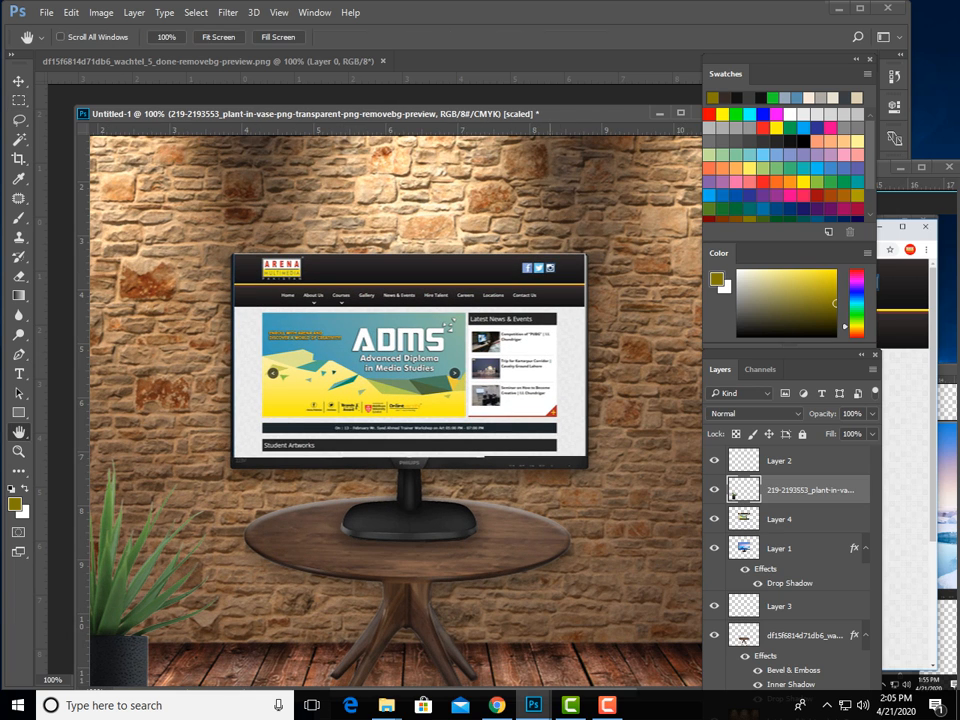
left_click_drag(427, 550, 563, 487)
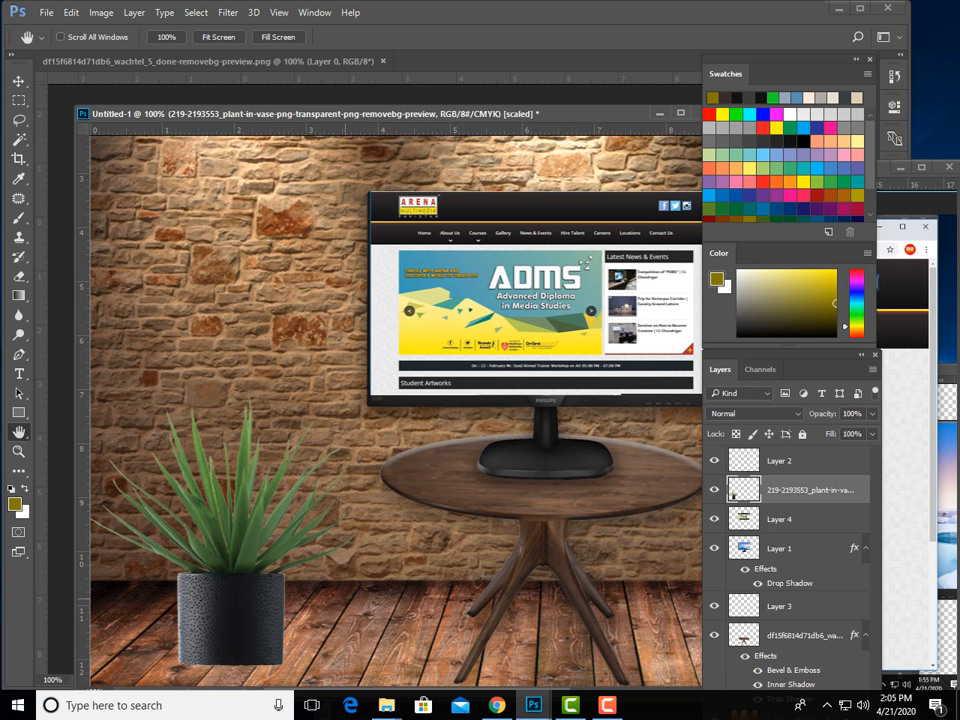
key("e")
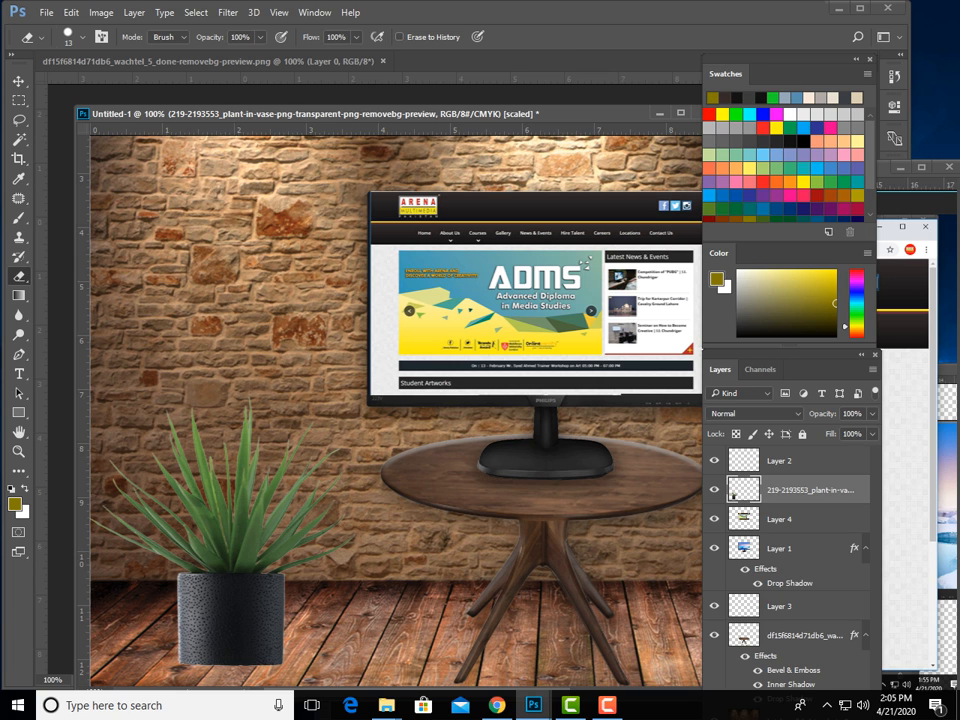
right_click(818, 490)
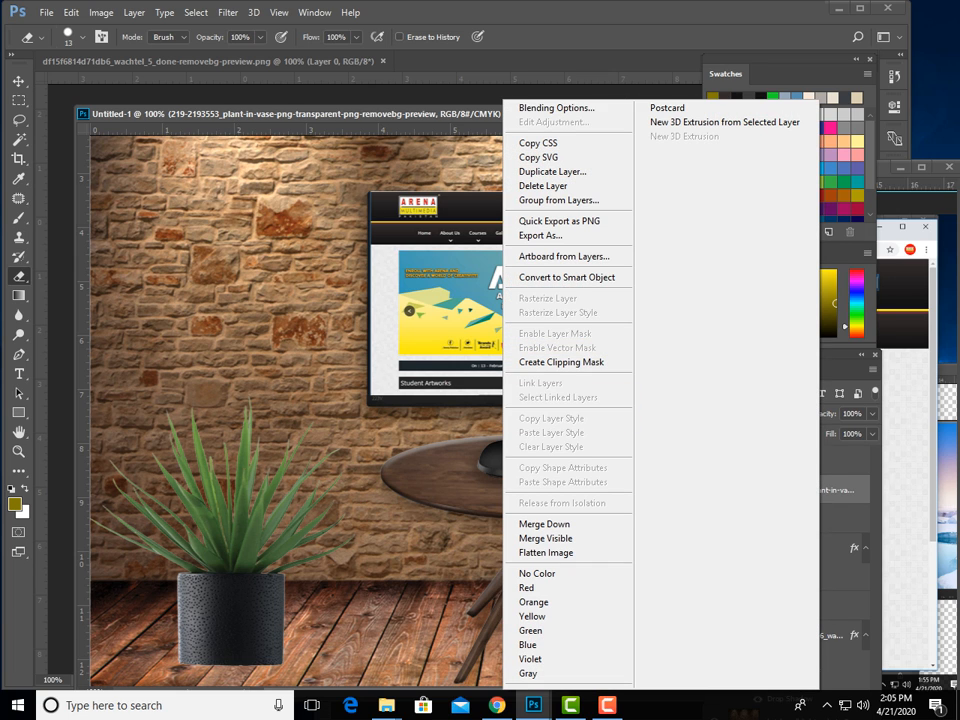
key("Escape")
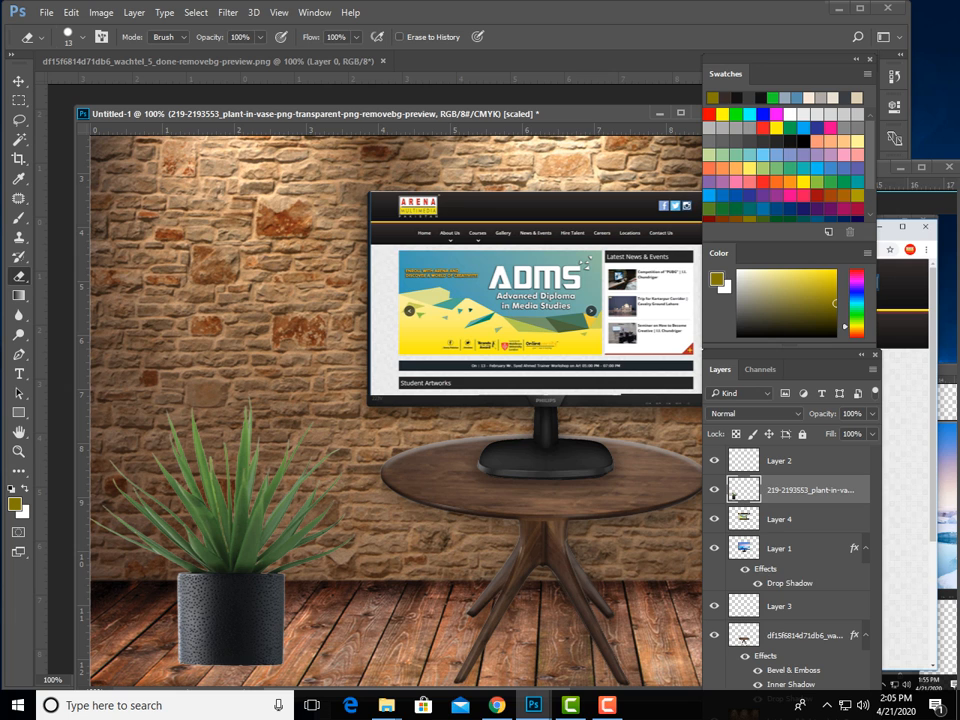
double_click(810, 490)
key("Escape")
double_click(840, 490)
left_click(407, 553)
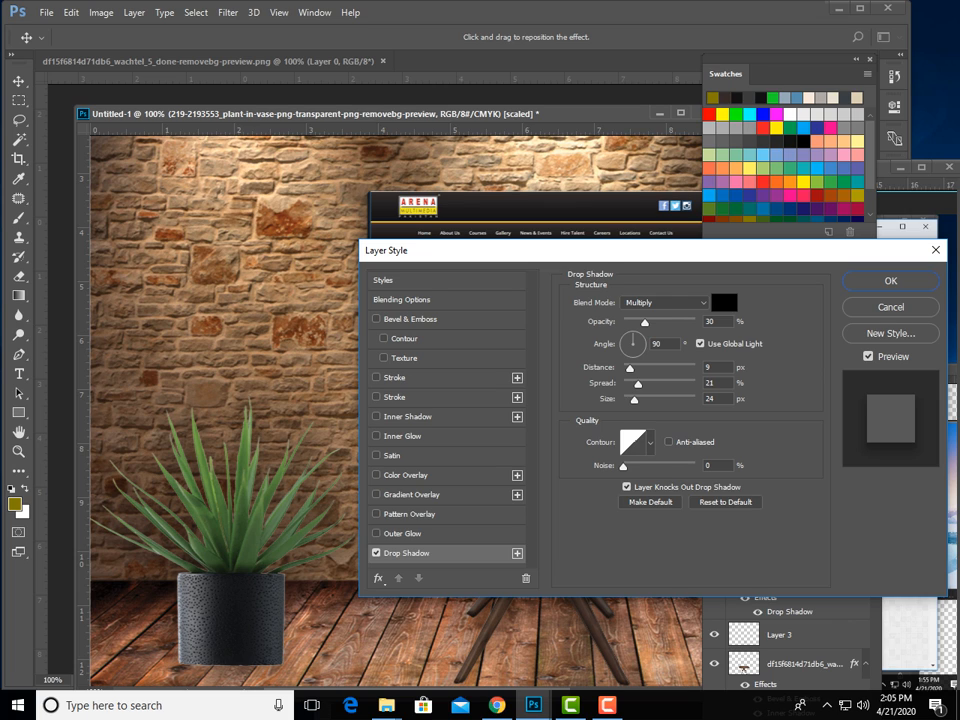
left_click(407, 319)
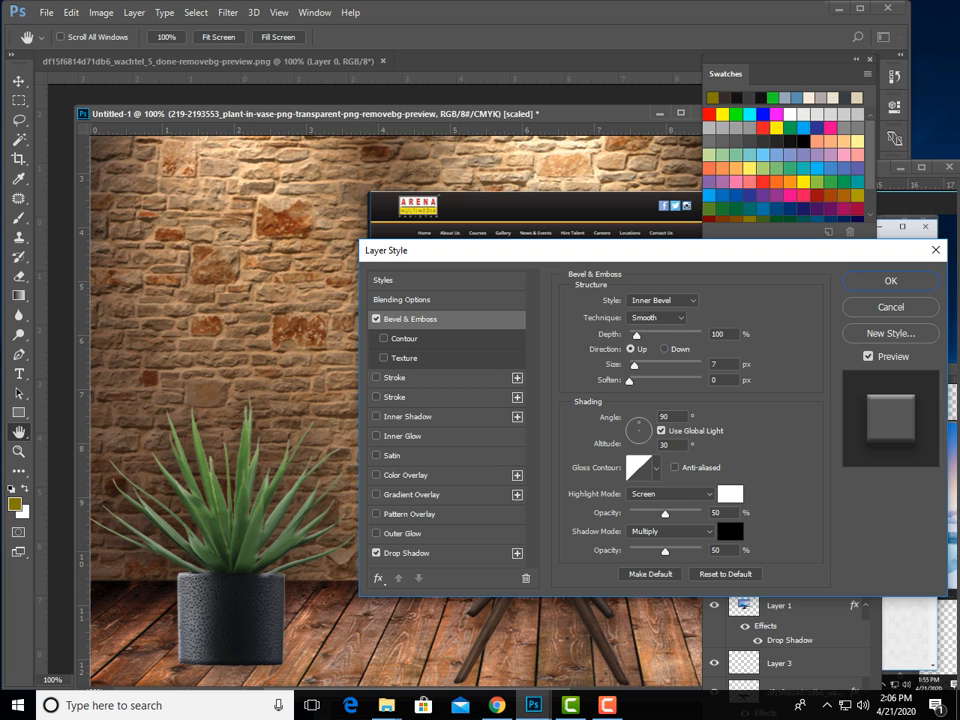
Try an Outer Glow on the plant, use an Inner Glow instead, set the bevel depth to 1% and apply the layer style
left_click(376, 533)
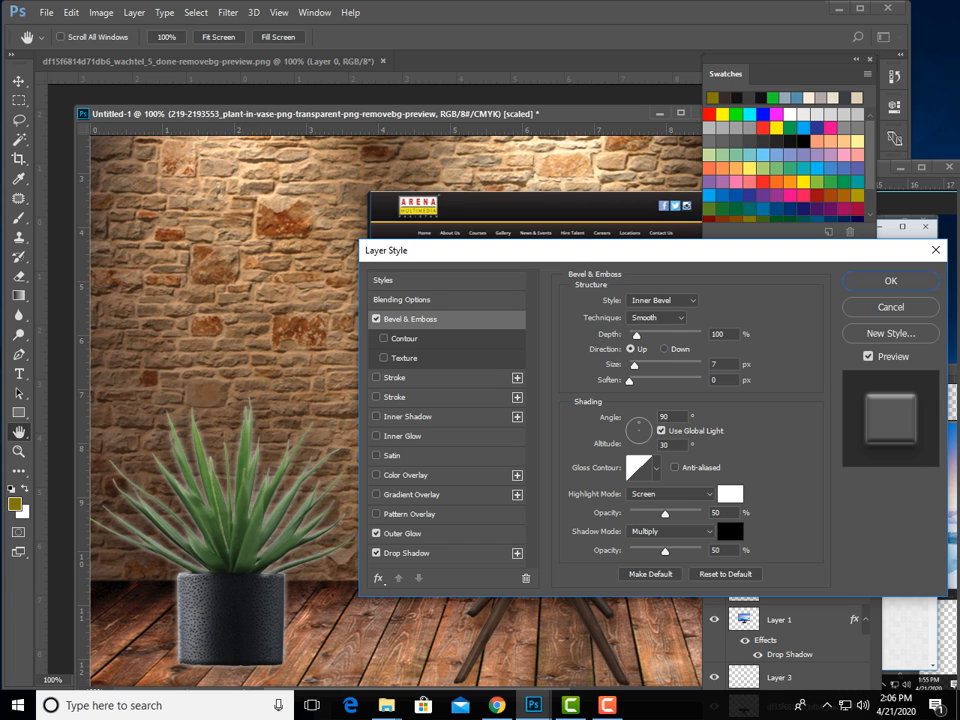
left_click(376, 533)
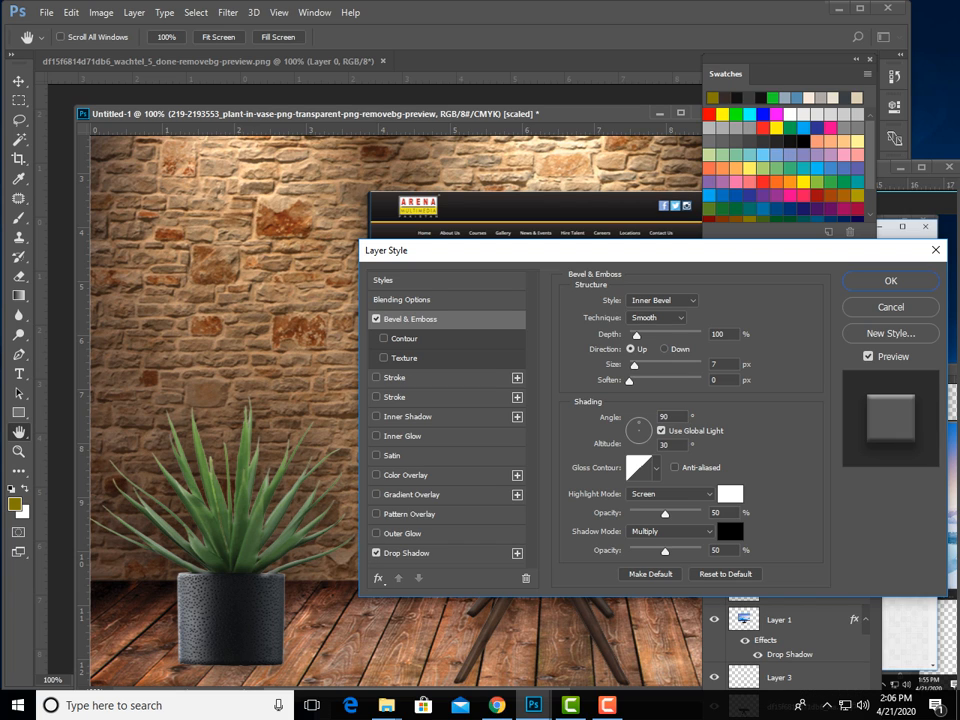
left_click(376, 436)
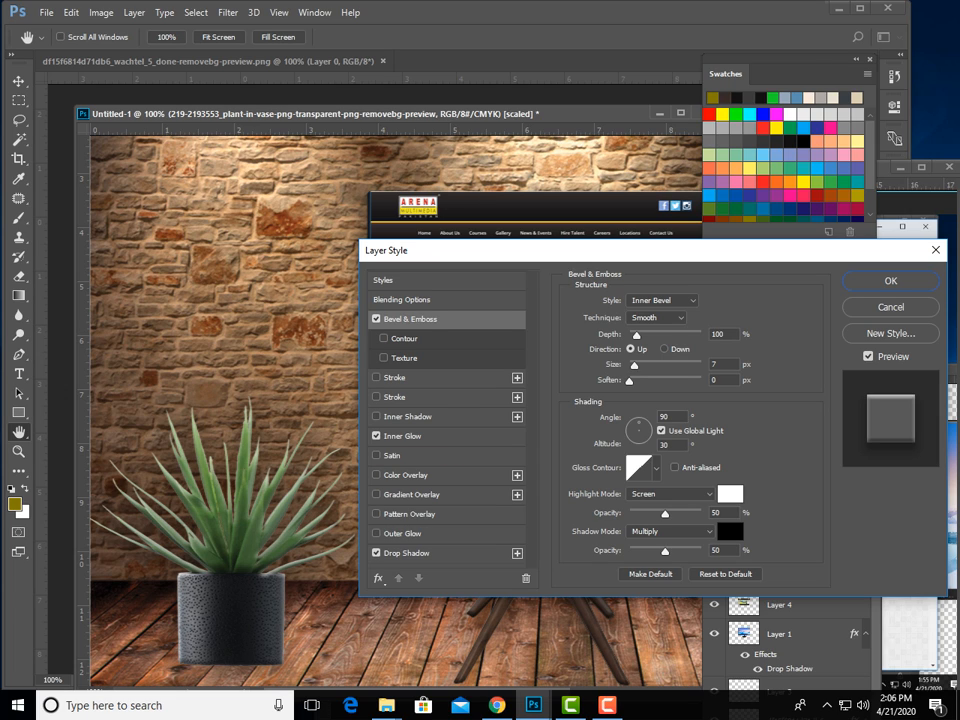
mouse_move(636, 335)
left_mouse_down()
mouse_move(654, 335)
mouse_move(629, 335)
left_mouse_up()
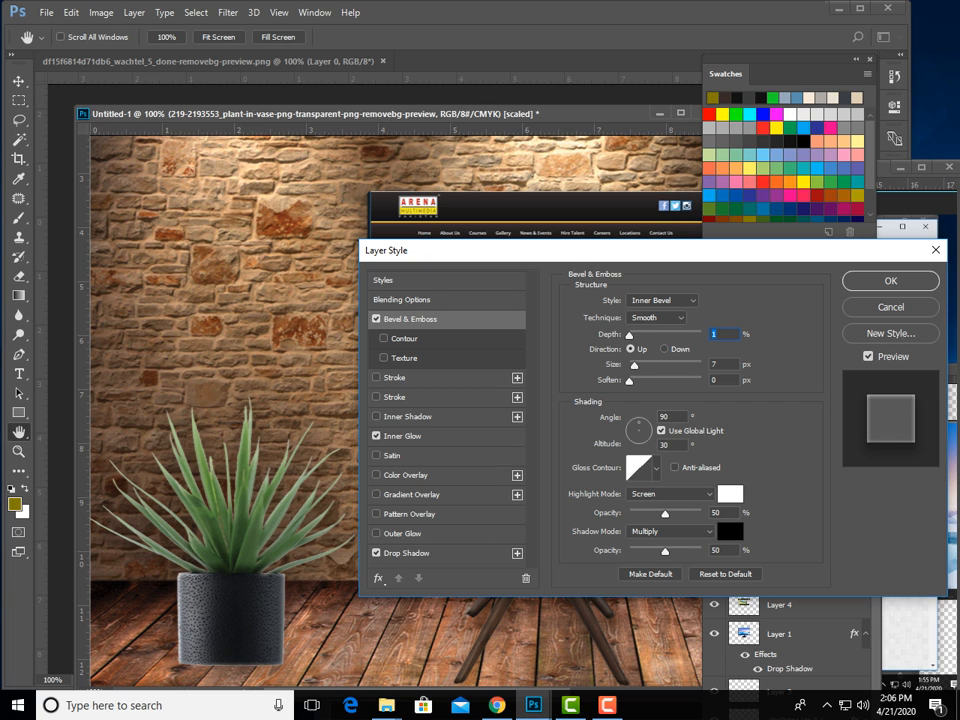
left_click(402, 436)
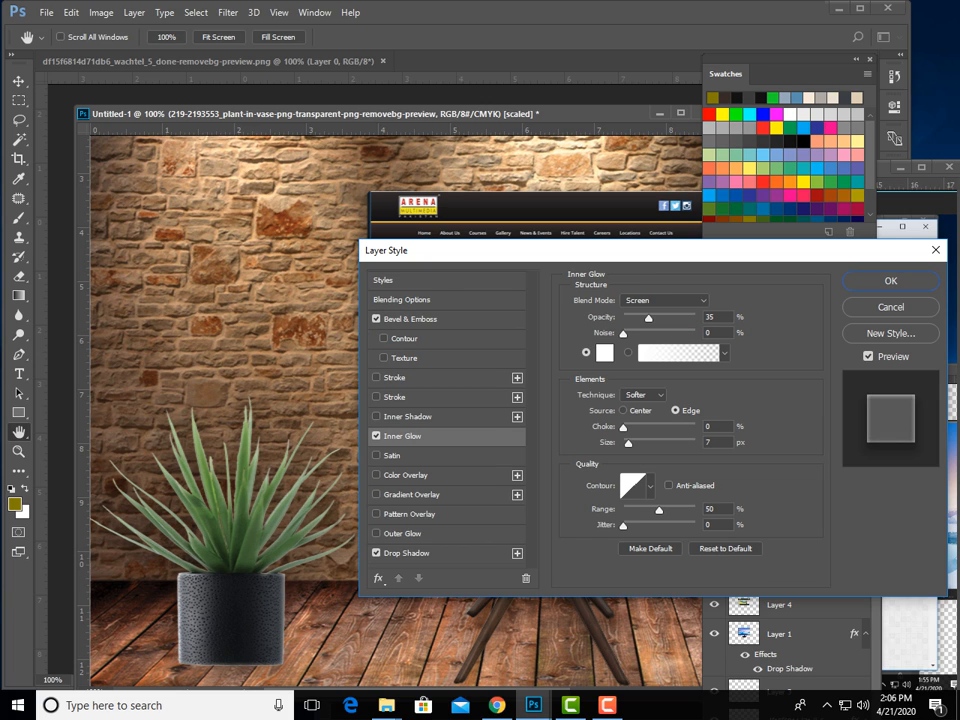
mouse_move(623, 333)
left_mouse_down()
mouse_move(641, 333)
mouse_move(623, 333)
left_mouse_up()
key("Return")
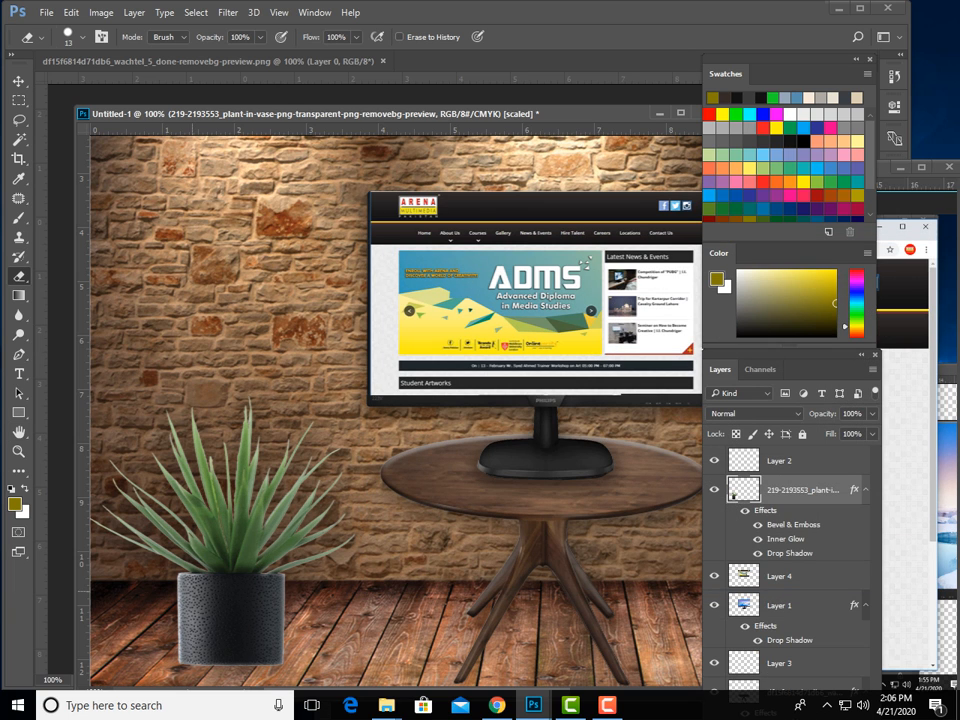
Reposition the plant on the wooden floor, a little away from the image's left edge and closer to the table
left_click(18, 80)
right_click(231, 580)
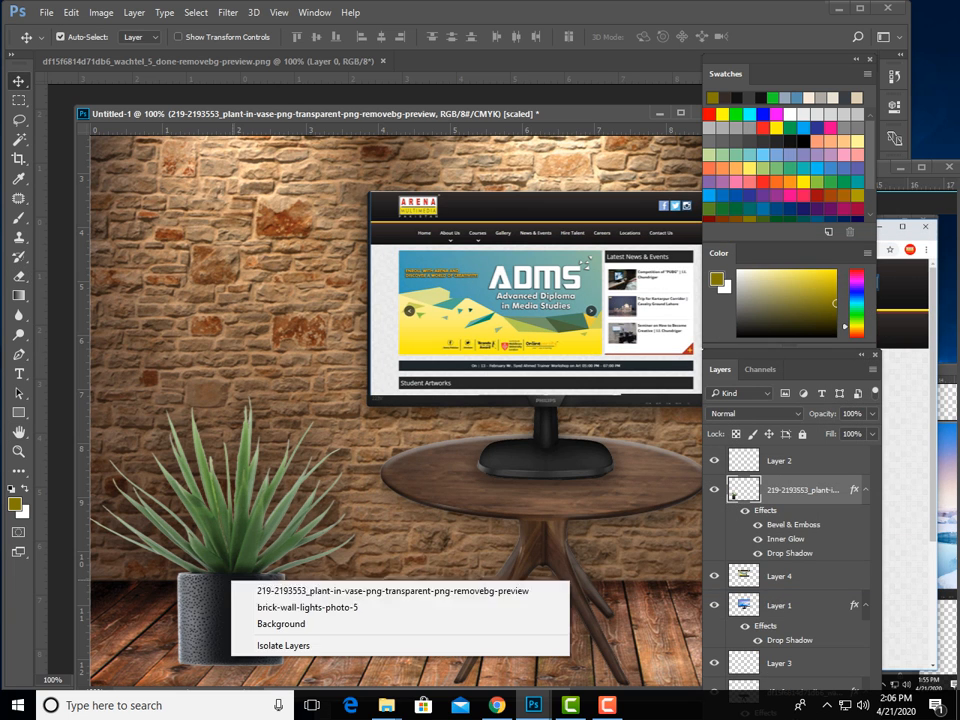
left_click(300, 590)
left_click_drag(262, 570, 263, 587)
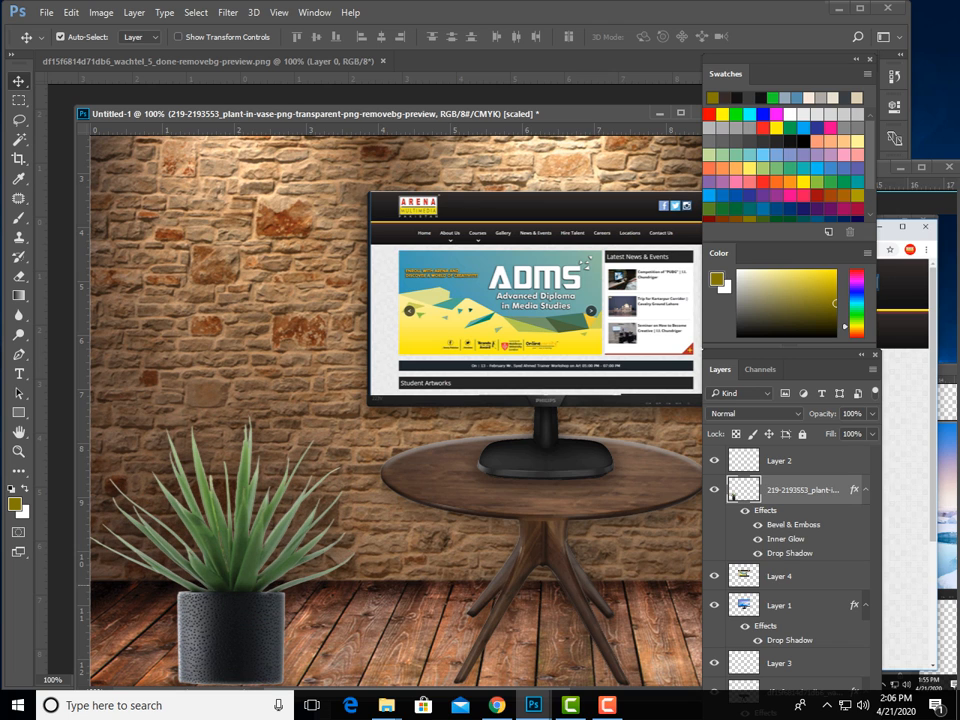
key("ctrl+minus")
key("ctrl+minus")
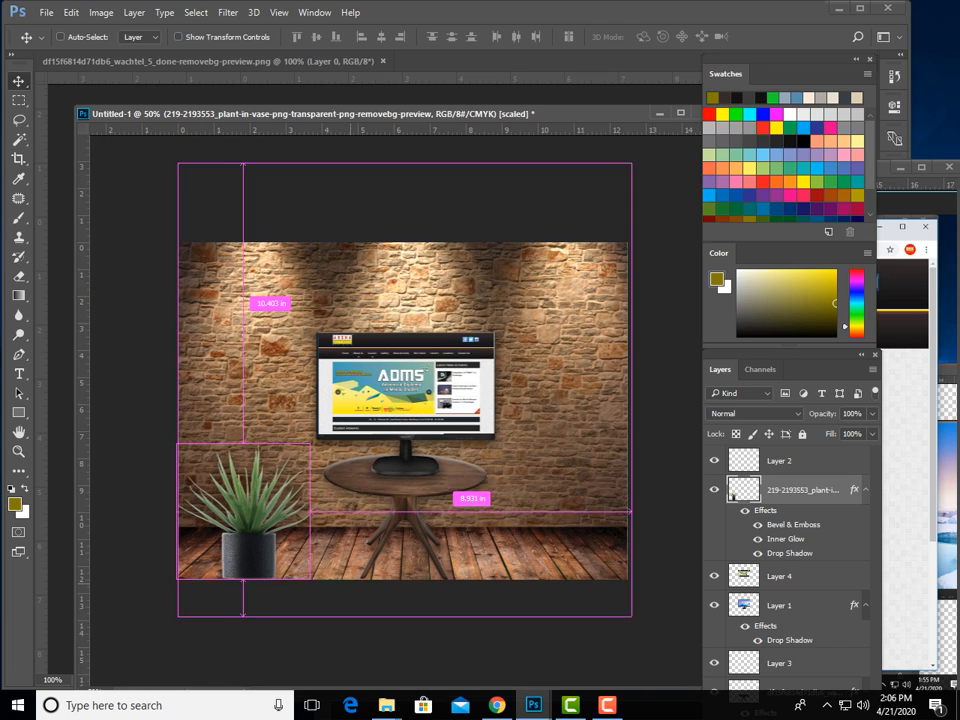
left_click_drag(235, 516, 253, 505)
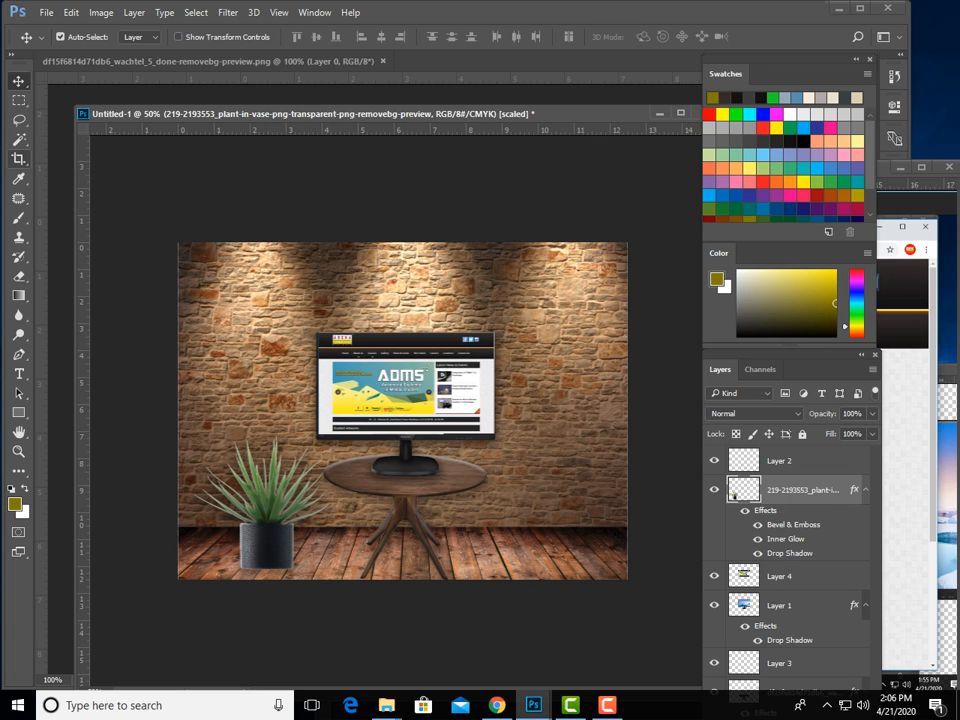
Crop the image slightly on both sides and at the upper wall, keeping the monitor, table and plant framed
left_click(18, 159)
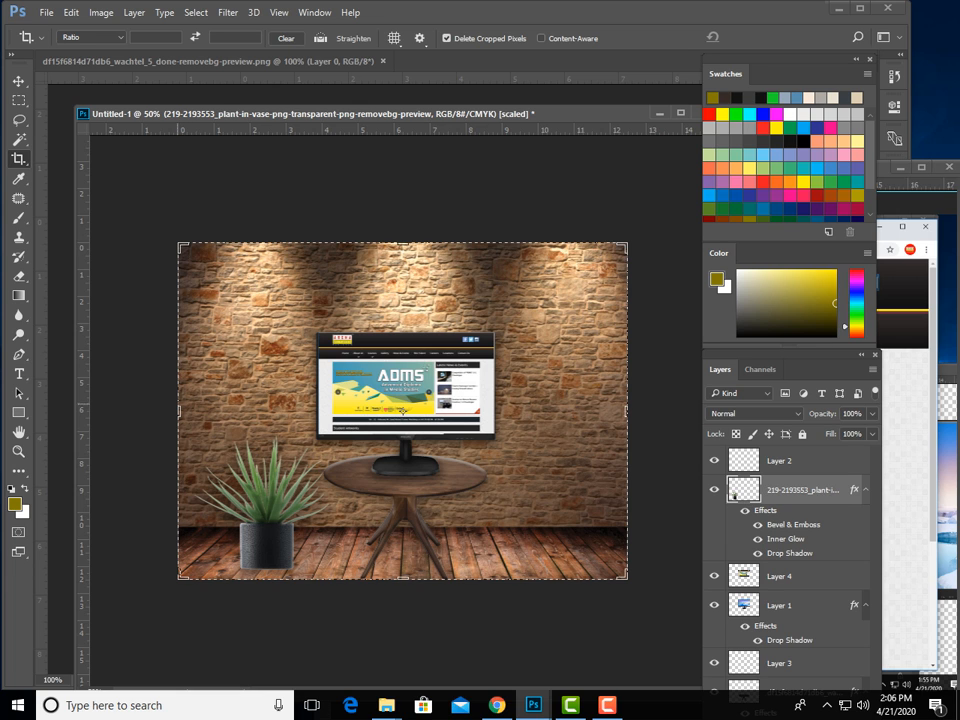
left_click_drag(180, 410, 186, 398)
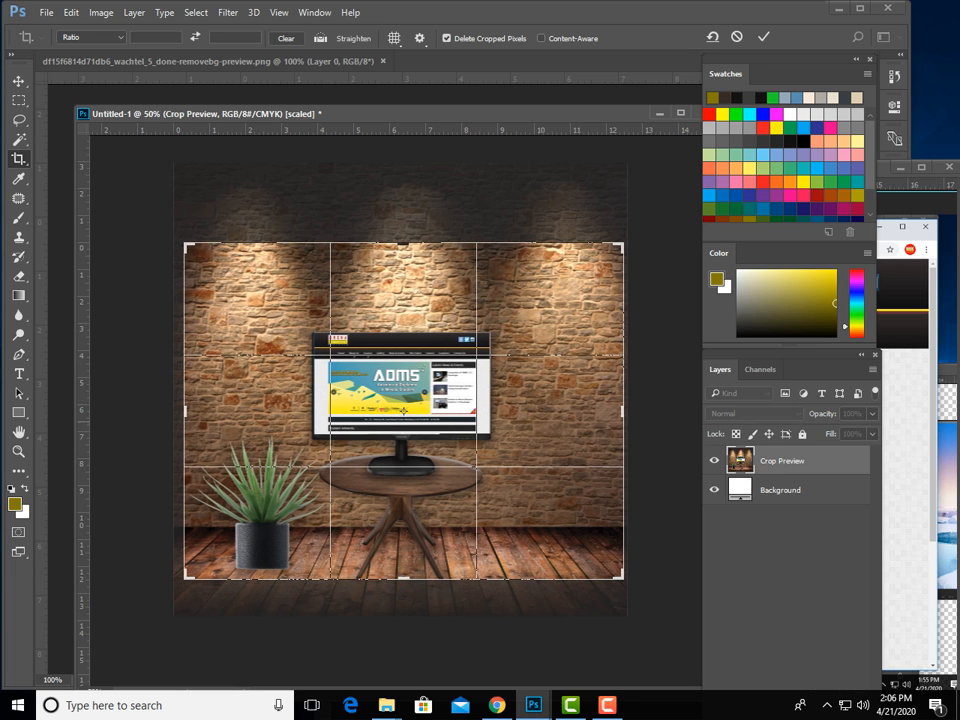
mouse_move(622, 410)
left_mouse_down()
mouse_move(632, 408)
mouse_move(614, 410)
left_mouse_up()
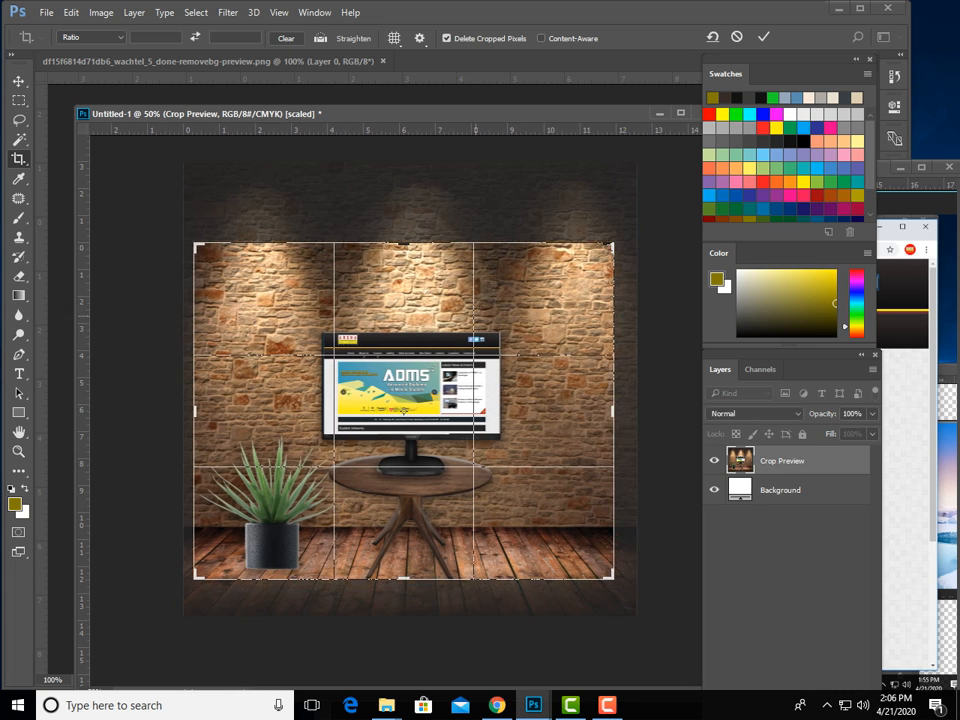
left_click_drag(404, 243, 404, 278)
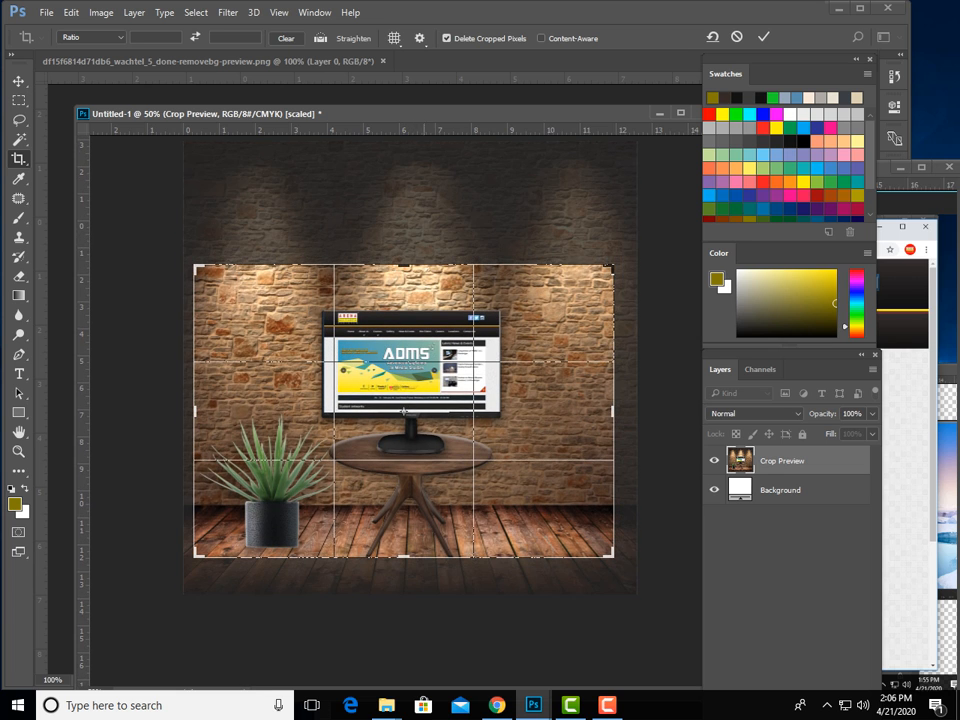
left_click_drag(404, 557, 404, 563)
left_click_drag(404, 560, 404, 560)
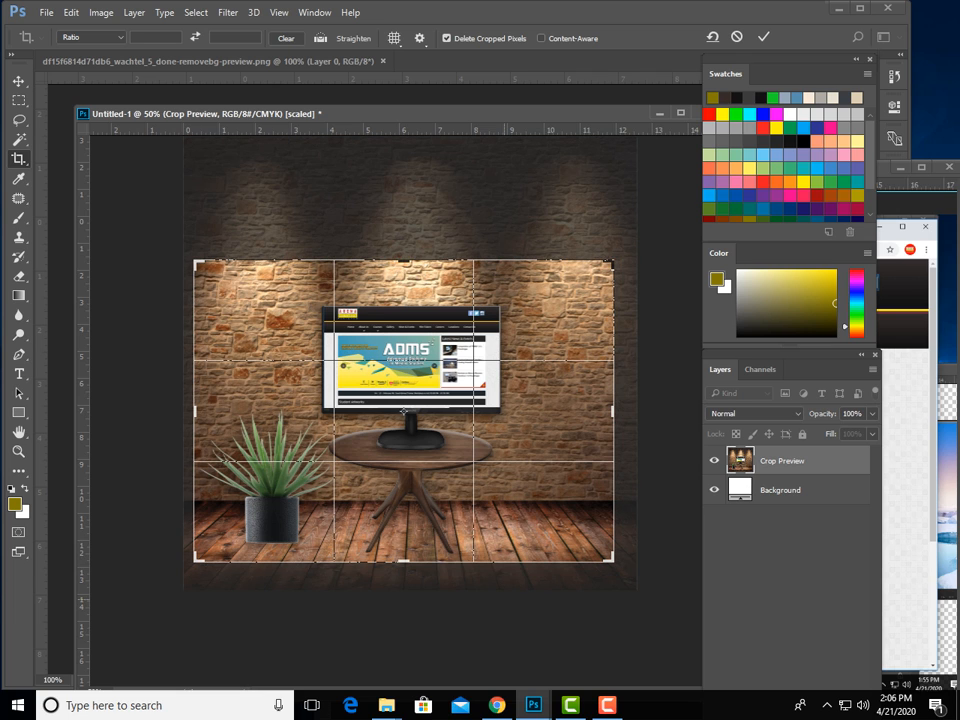
key("Return")
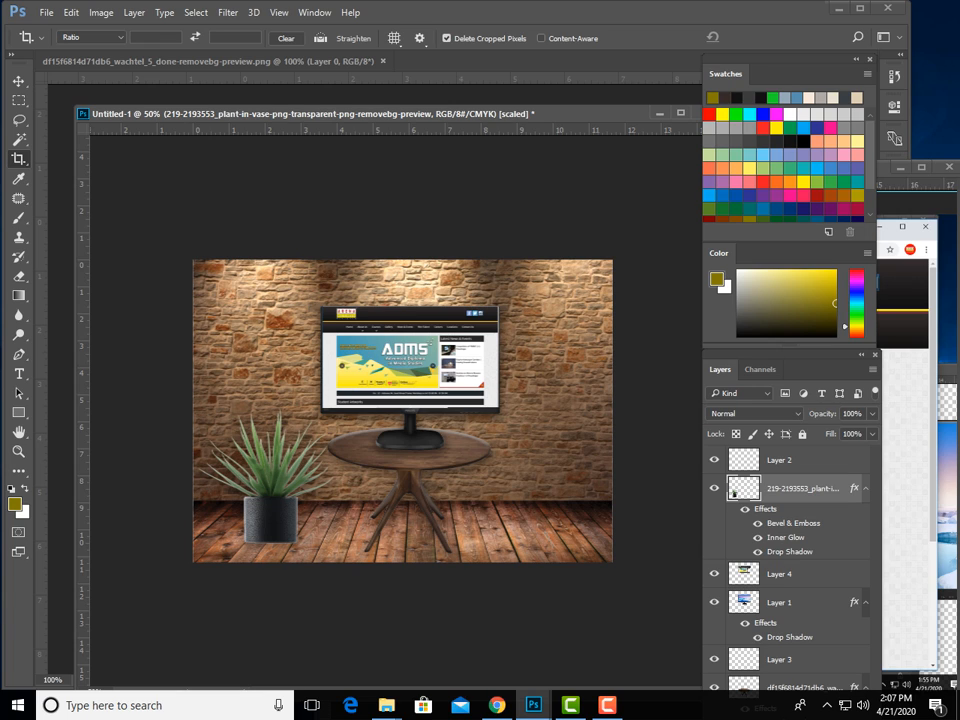
Create a new layer above the plant layer and select the entire canvas with a rectangular marquee
key("ctrl+shift+n")
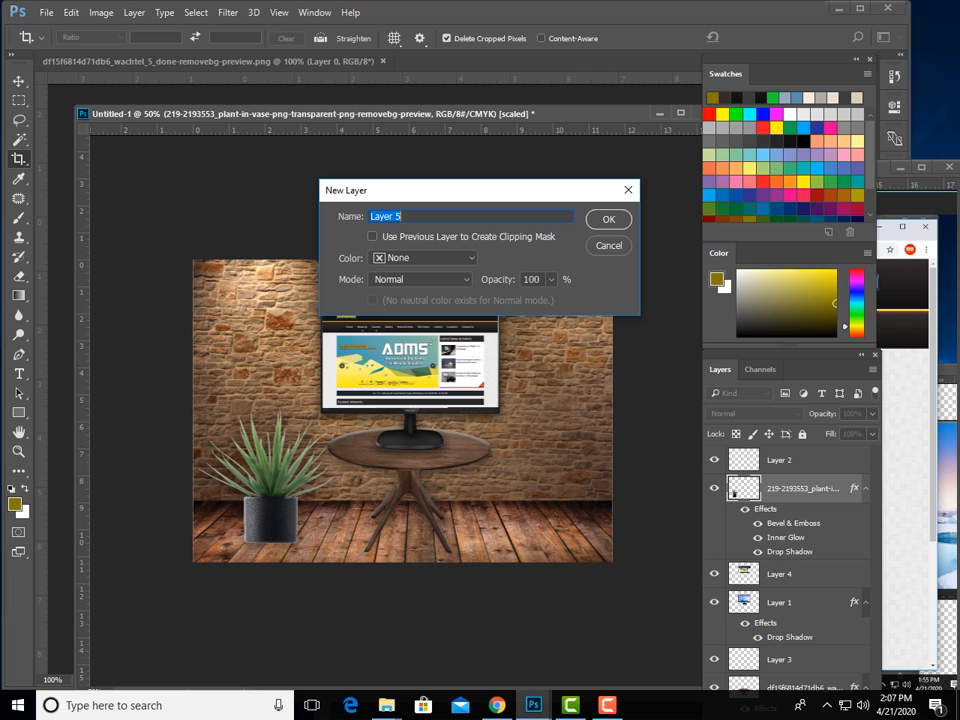
key("Return")
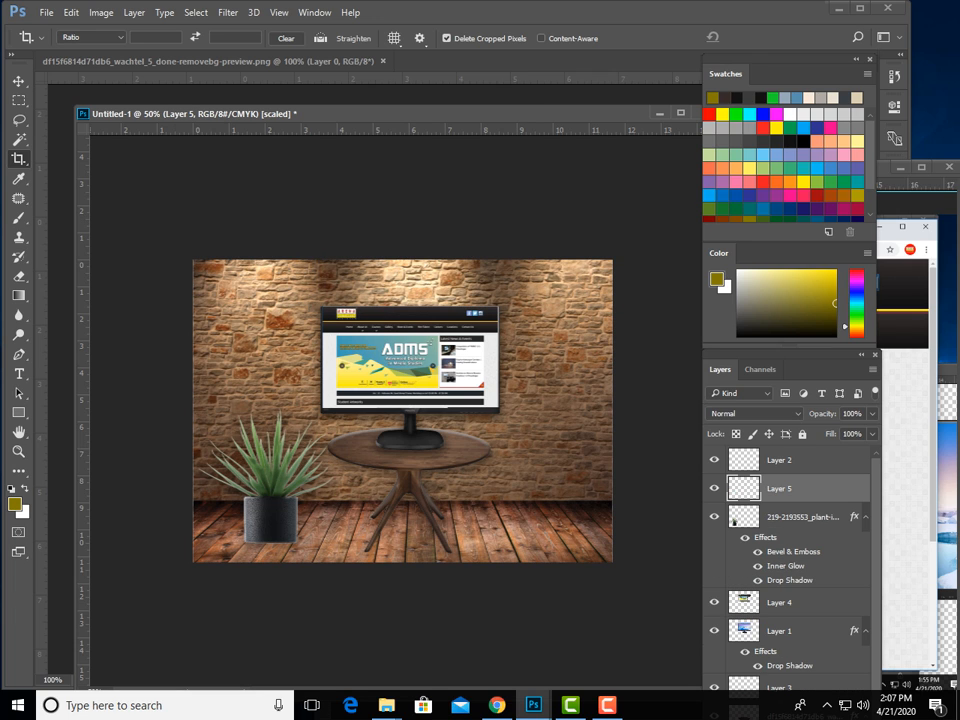
left_click(18, 100)
left_click_drag(165, 168, 725, 598)
Stroke the selection with a 10 px black (000000) line located at the center, and deselect it
right_click(362, 66)
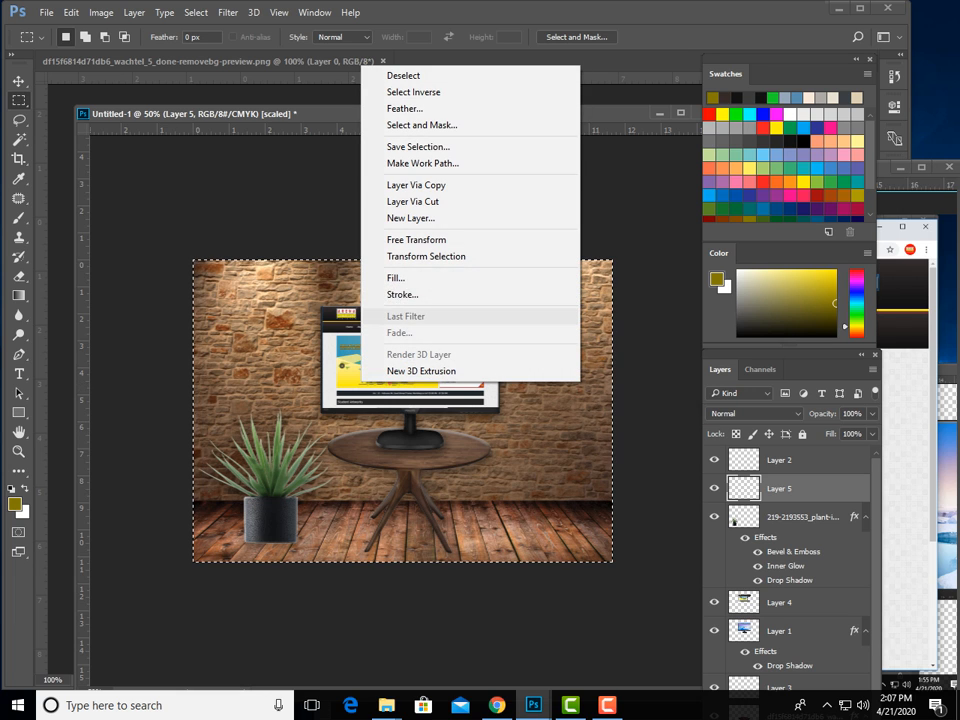
left_click(403, 294)
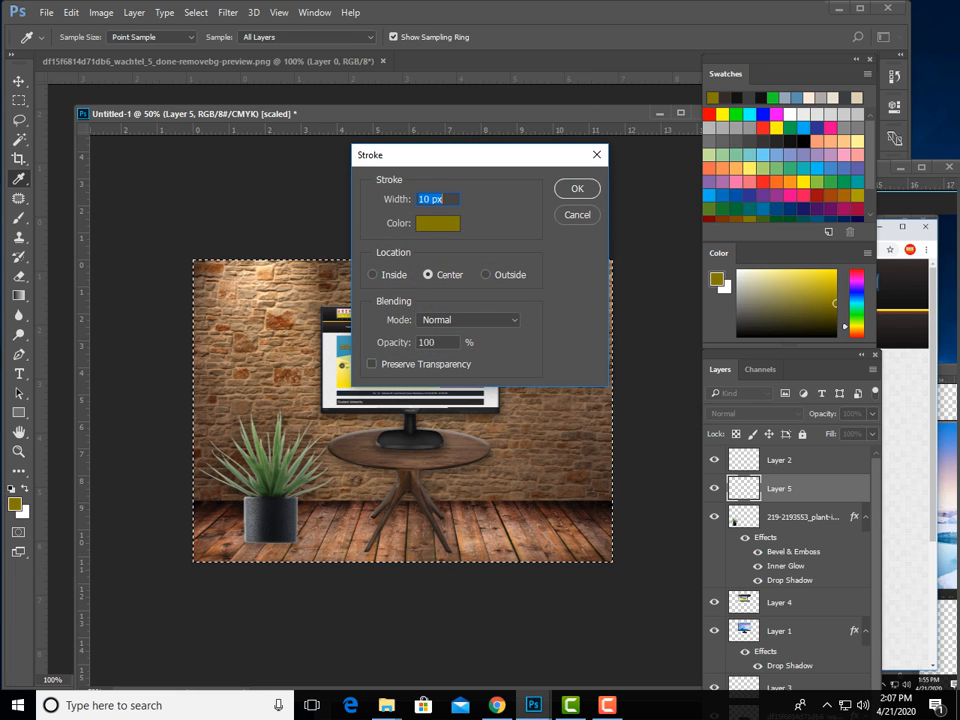
left_click(437, 222)
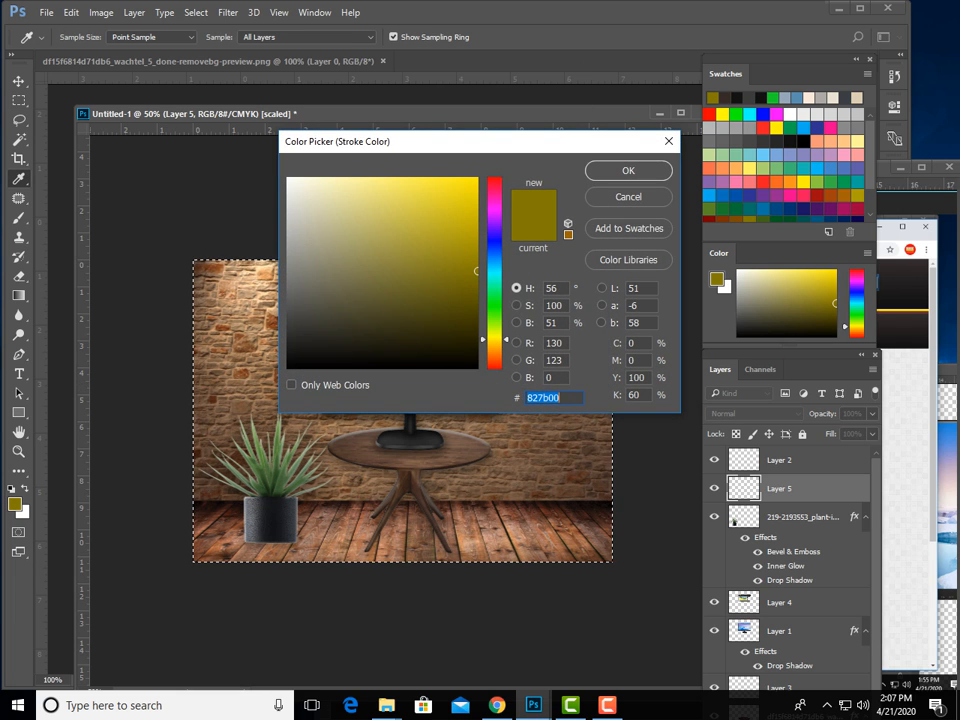
left_click_drag(471, 364, 477, 368)
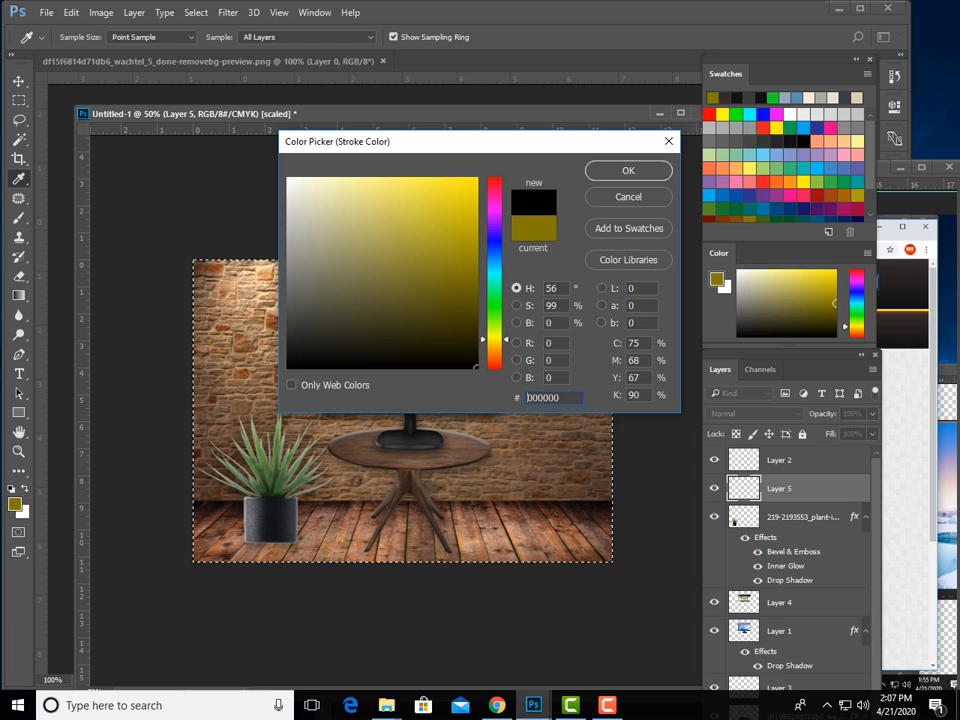
key("Return")
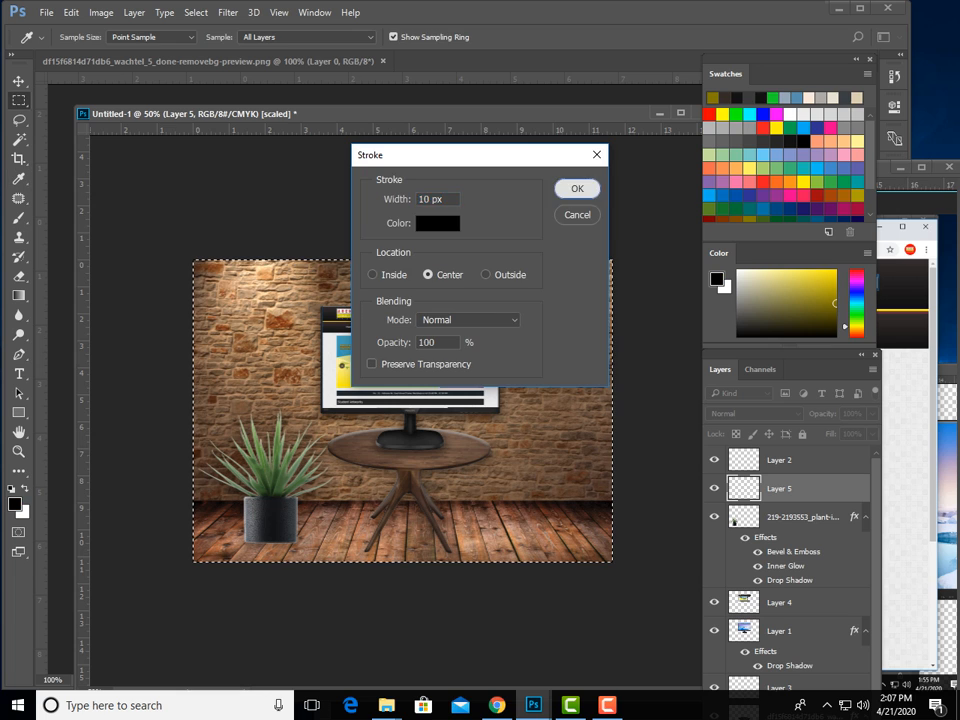
key("Return")
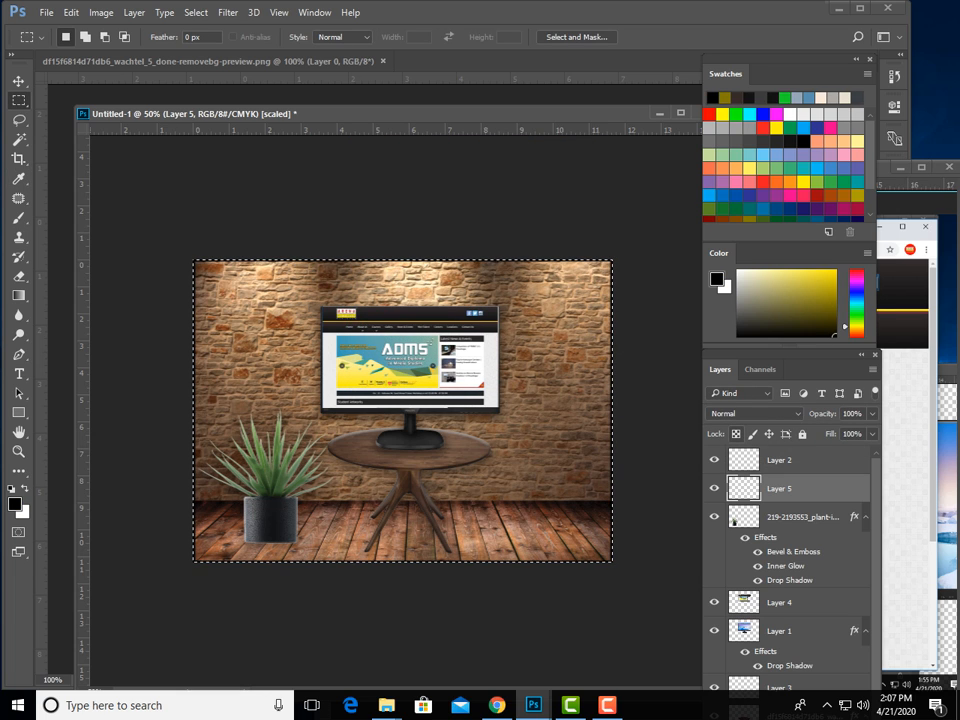
right_click(399, 347)
left_click(430, 357)
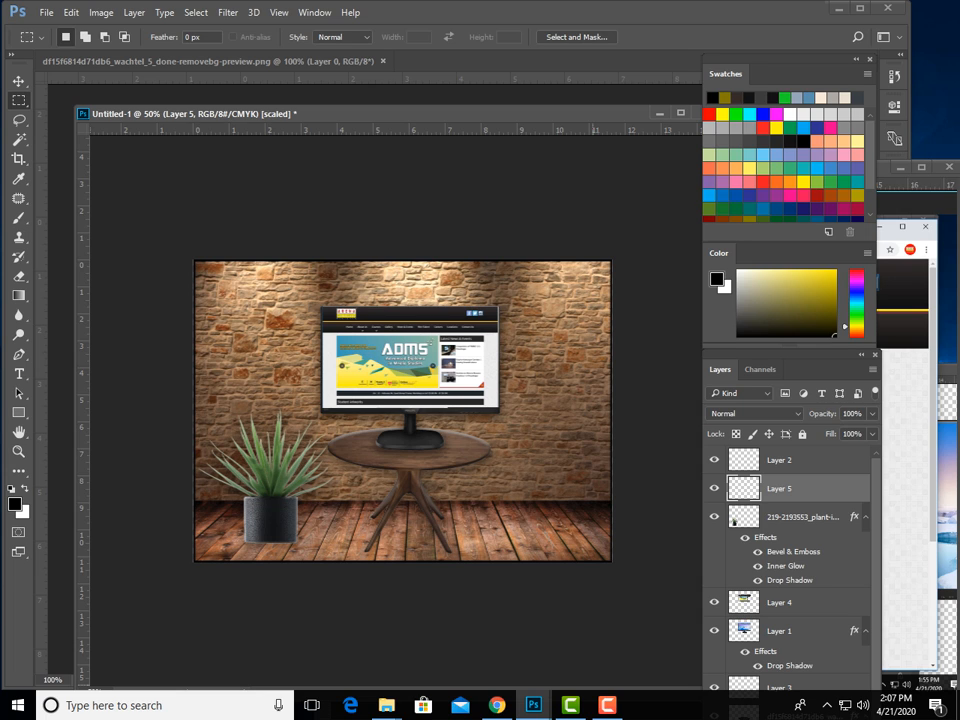
Open the white flower vase image "unnamed" from the mockup1 folder and copy it into the mockup document in front of the table
mouse_move(535, 705)
key("ctrl+o")
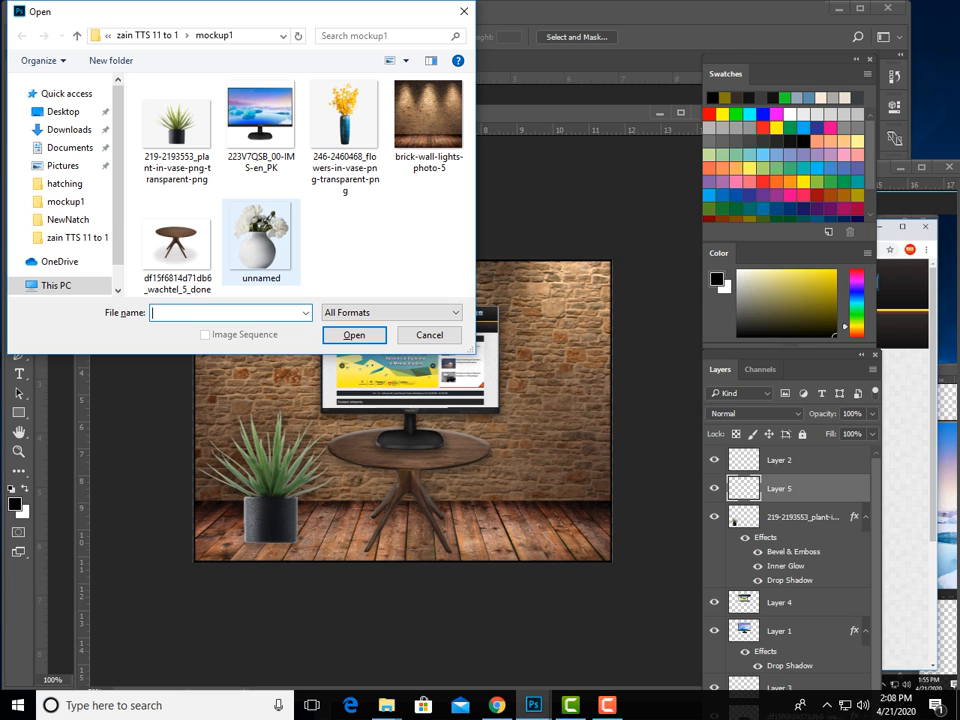
left_click(261, 243)
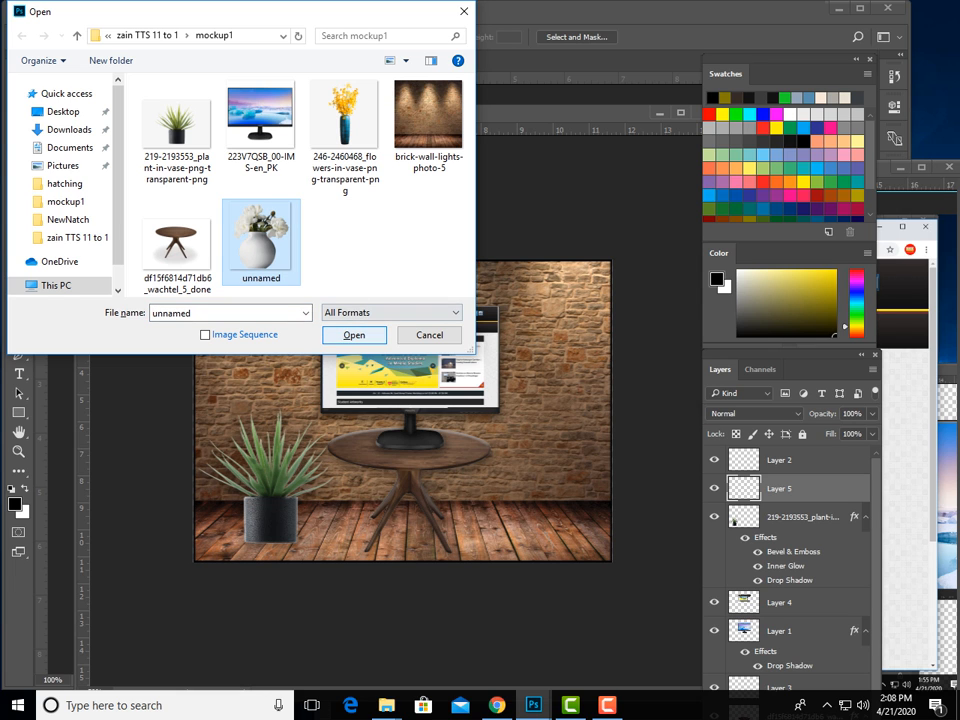
key("Return")
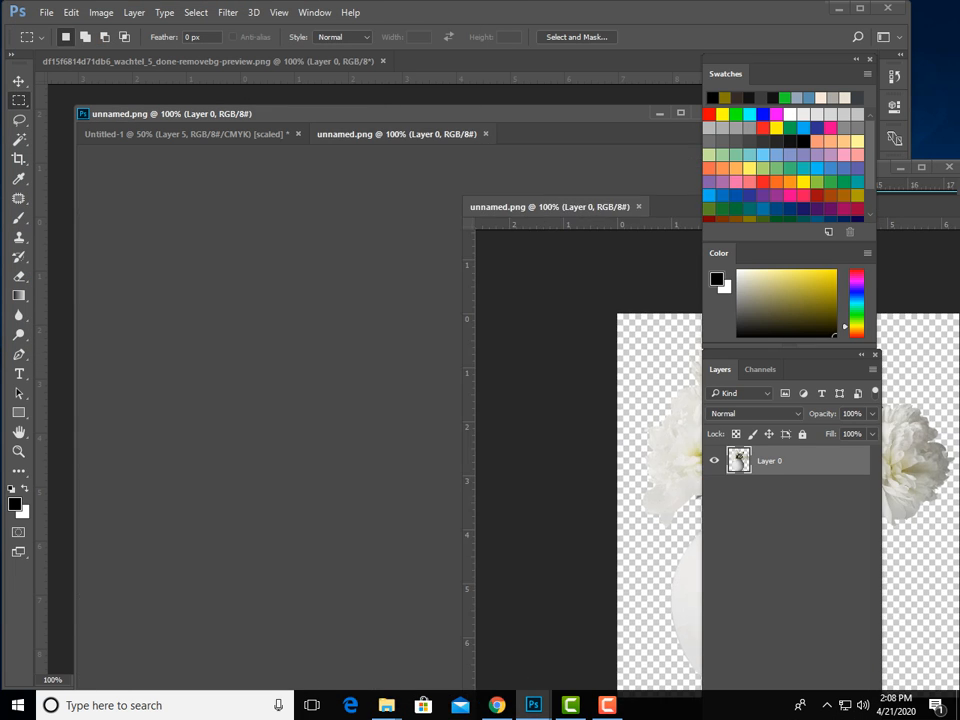
left_click_drag(549, 206, 546, 190)
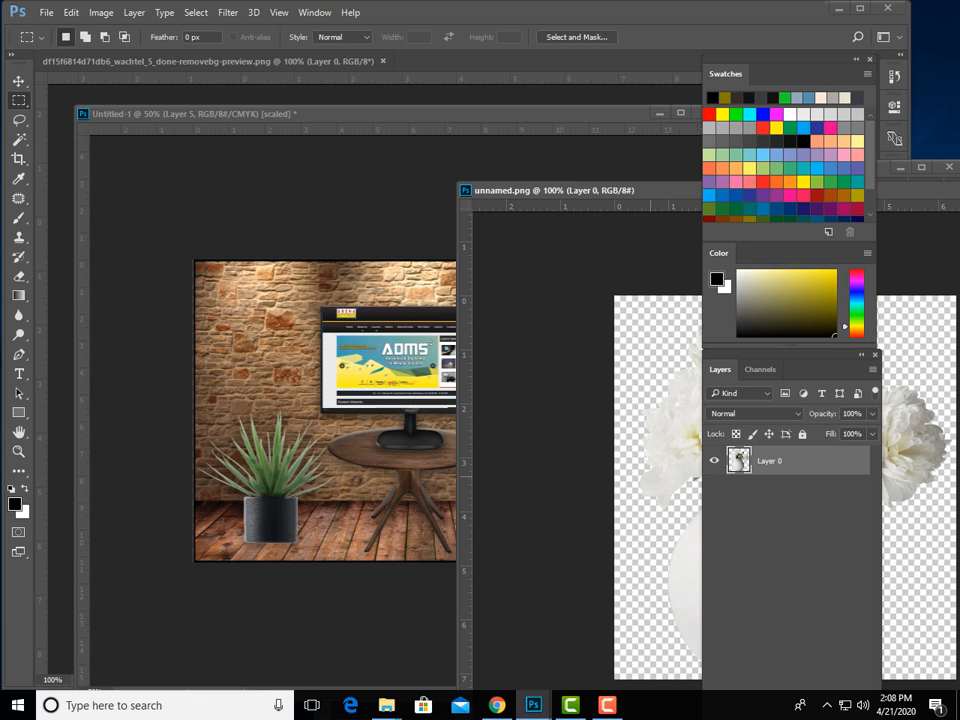
key("v")
left_click_drag(676, 476, 458, 475)
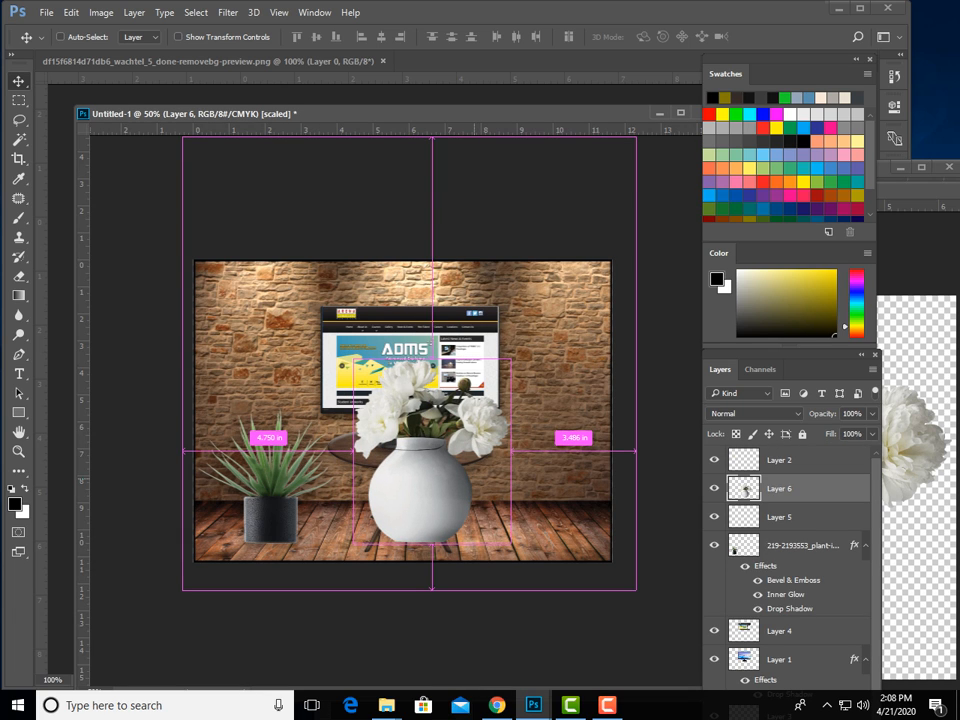
Distort the flower vase into a squashed, skewed shape with Free Transform, apply it and delete the vase from the mockup
key("ctrl")
key("ctrl+t")
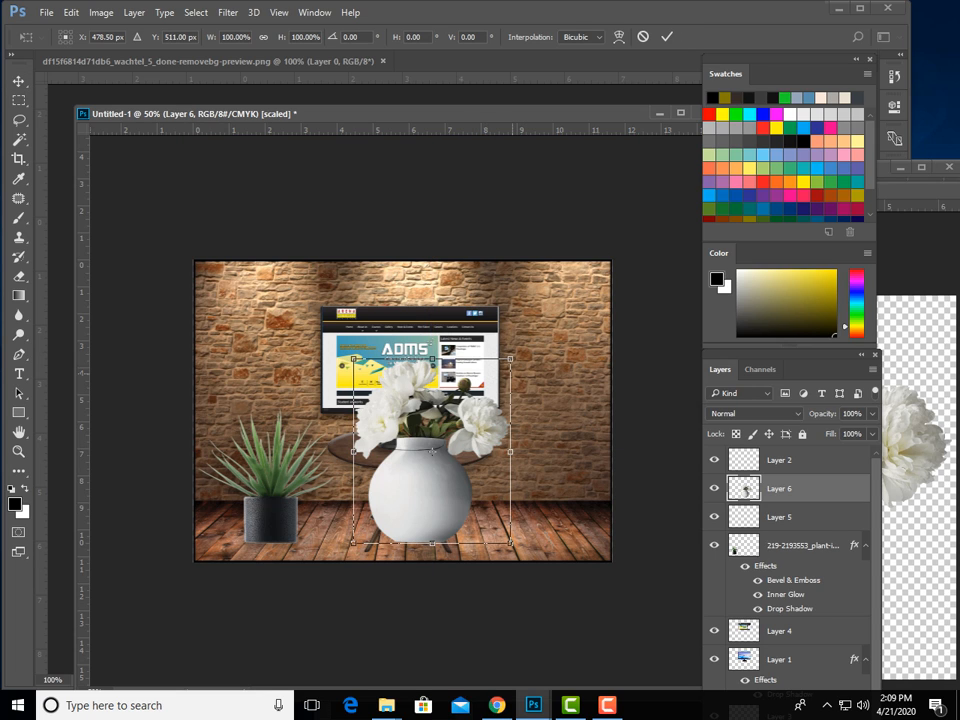
left_click_drag(511, 358, 500, 376)
left_click_drag(431, 367, 428, 388)
left_click_drag(510, 543, 526, 518)
left_click_drag(500, 377, 481, 388)
left_click_drag(353, 402, 356, 421)
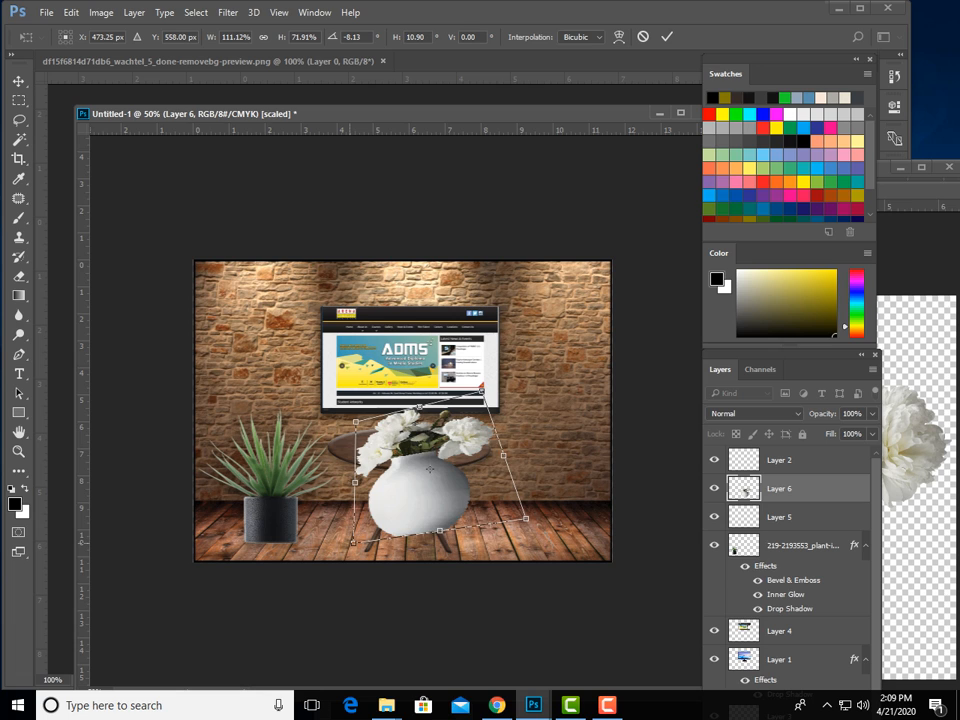
left_click_drag(353, 542, 331, 532)
left_click_drag(481, 390, 470, 417)
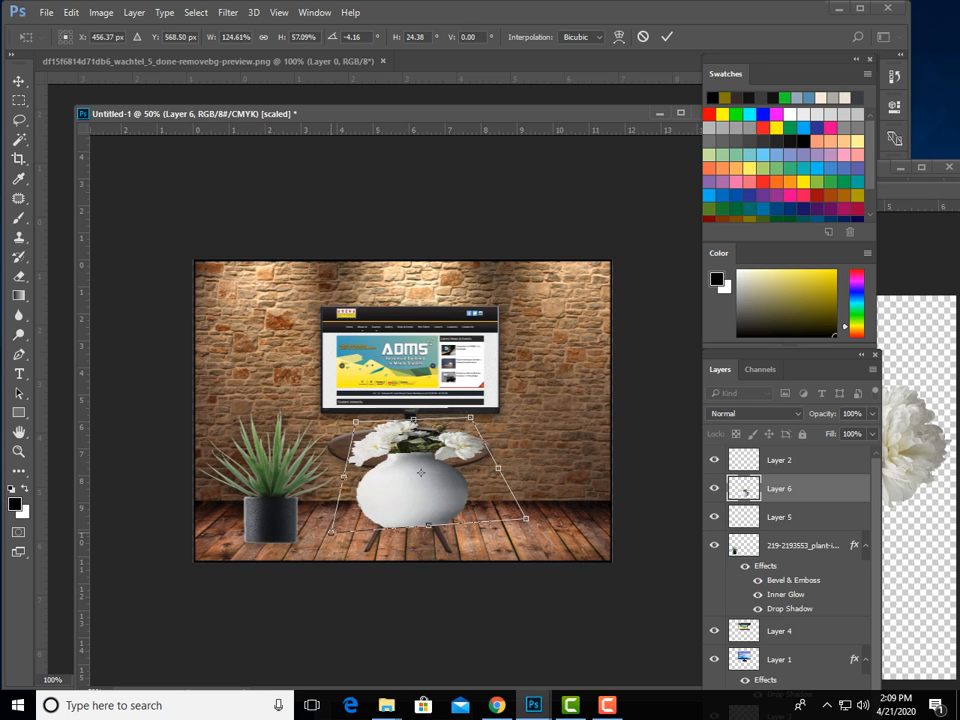
left_click_drag(331, 532, 374, 521)
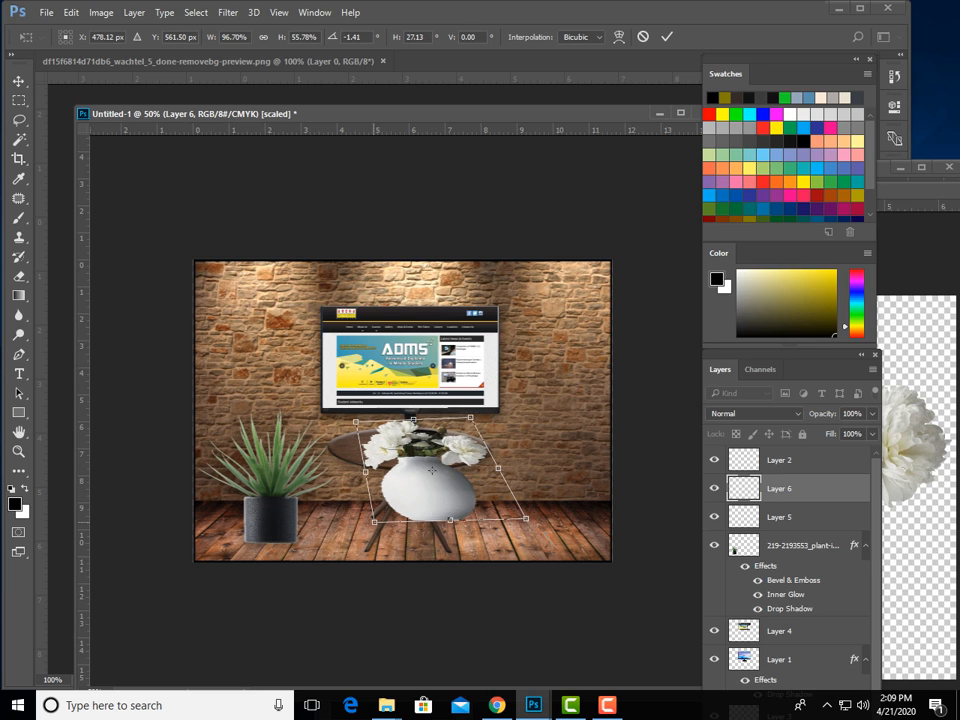
key("Return")
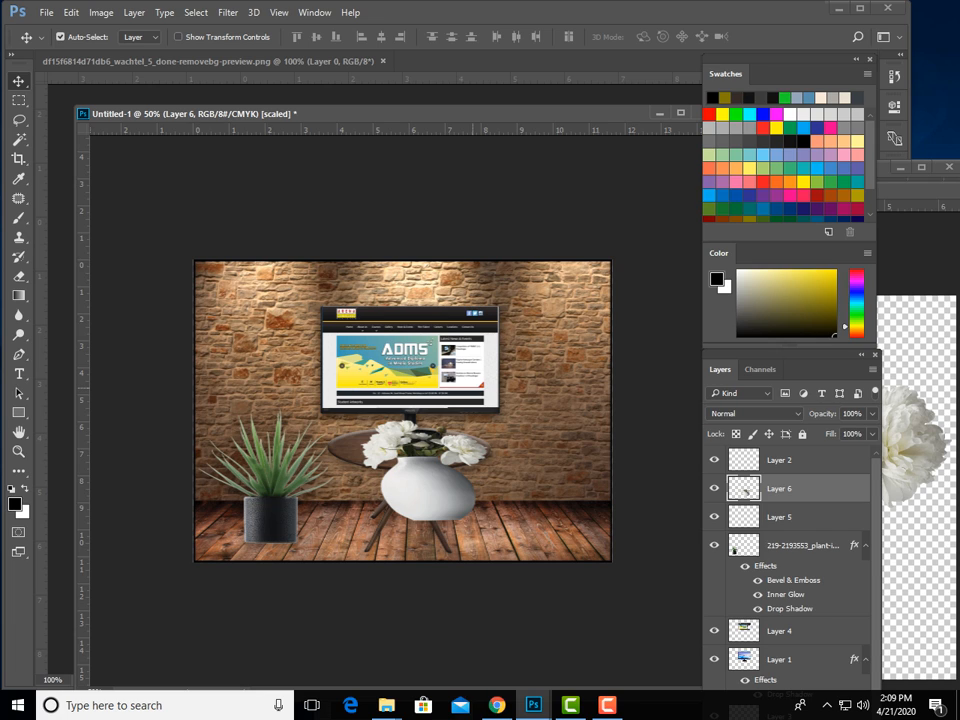
key("Delete")
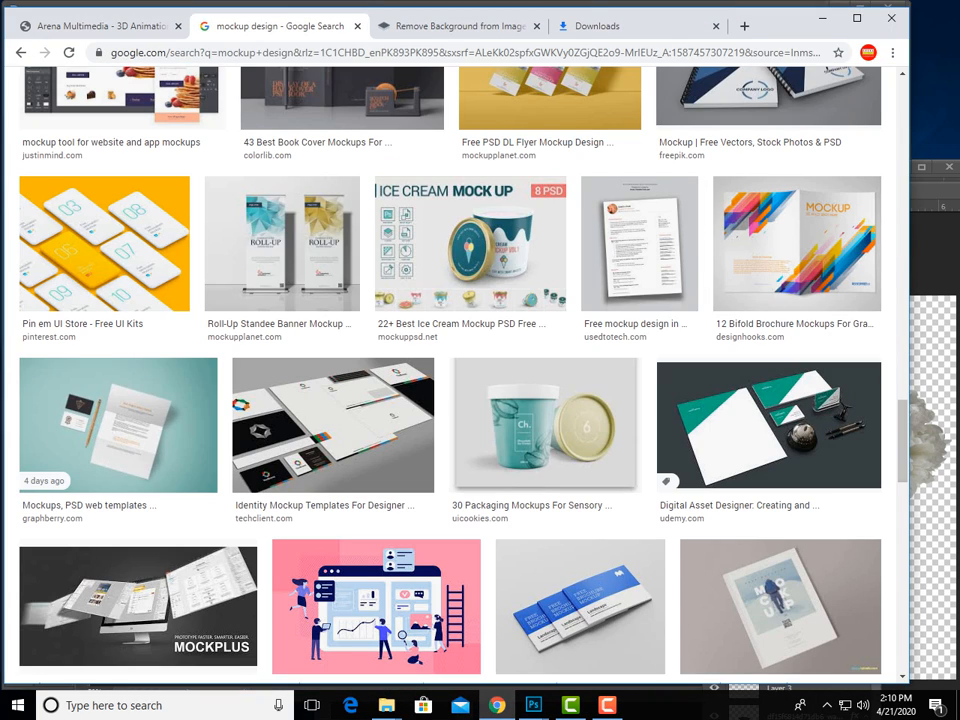
Switch to Chrome and browse the "mockup design" image results to examine the various kinds of mockups
scroll(450, 370, "up", 1)
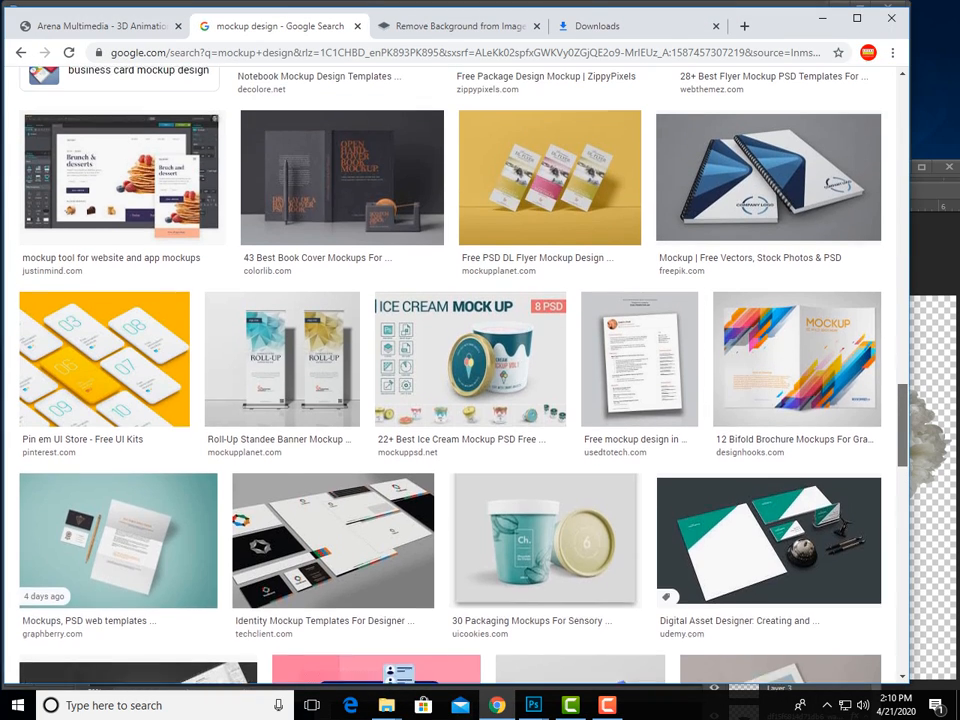
scroll(450, 370, "up", 1)
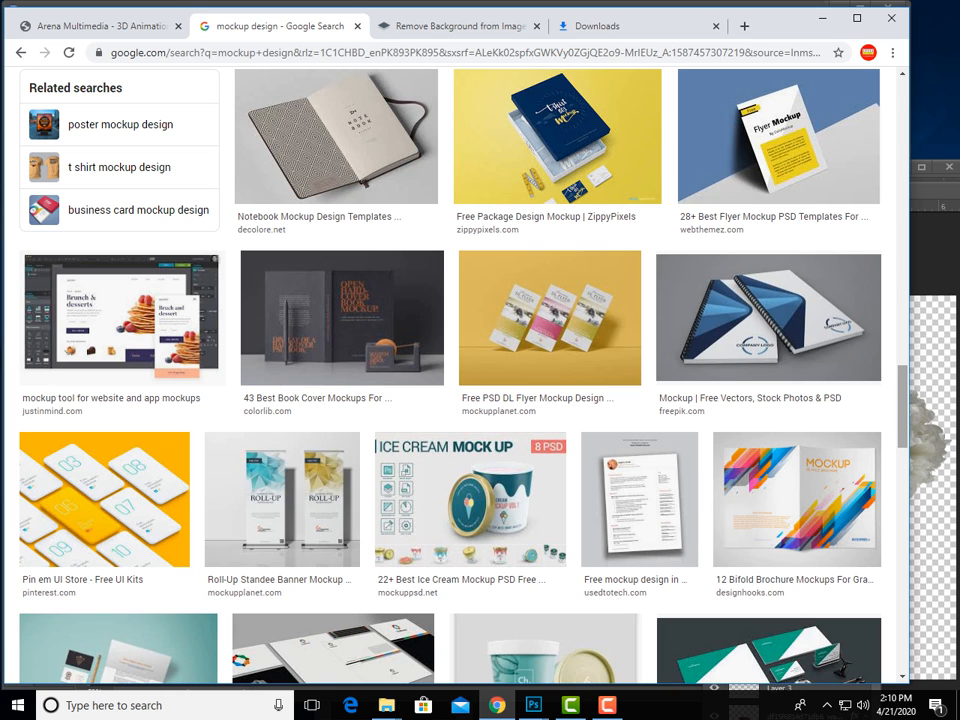
scroll(450, 370, "up", 15)
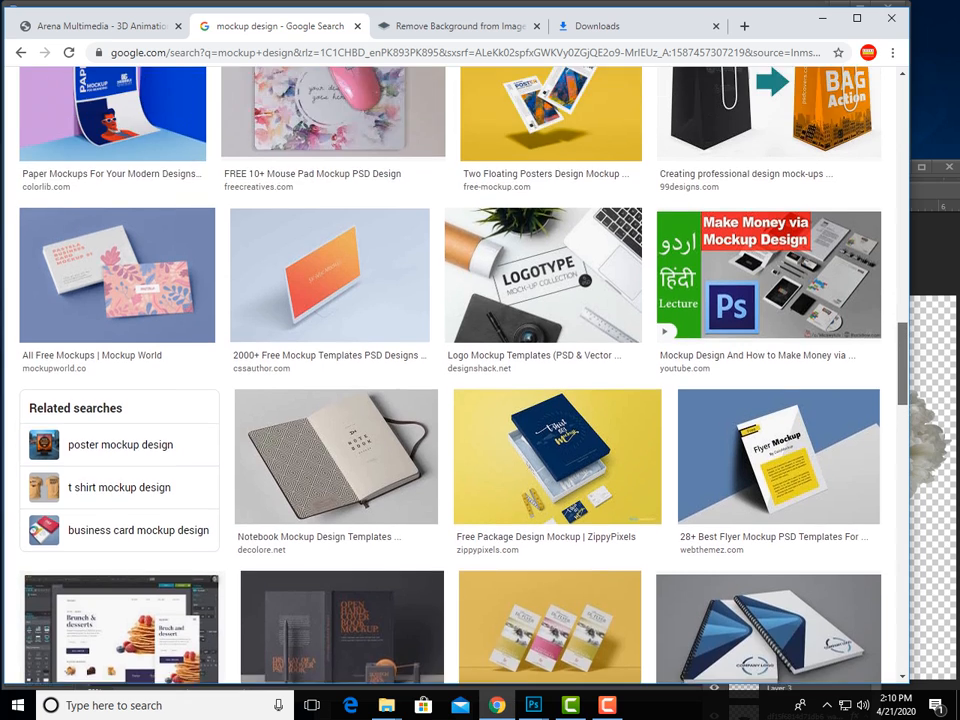
scroll(450, 370, "up", 10)
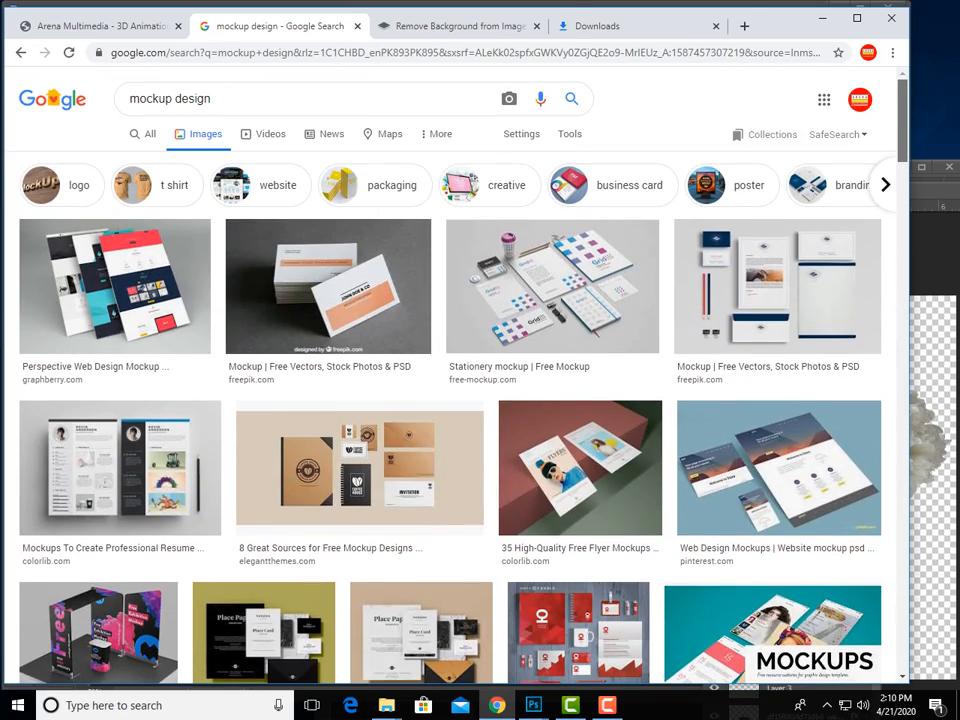
scroll(450, 370, "down", 15)
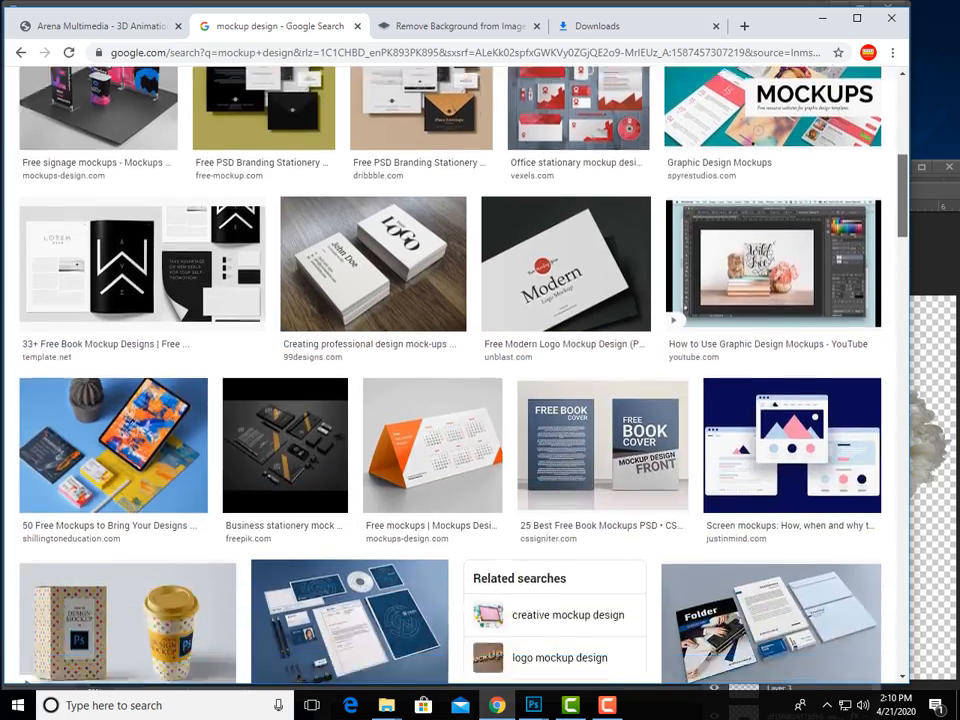
scroll(450, 370, "down", 8)
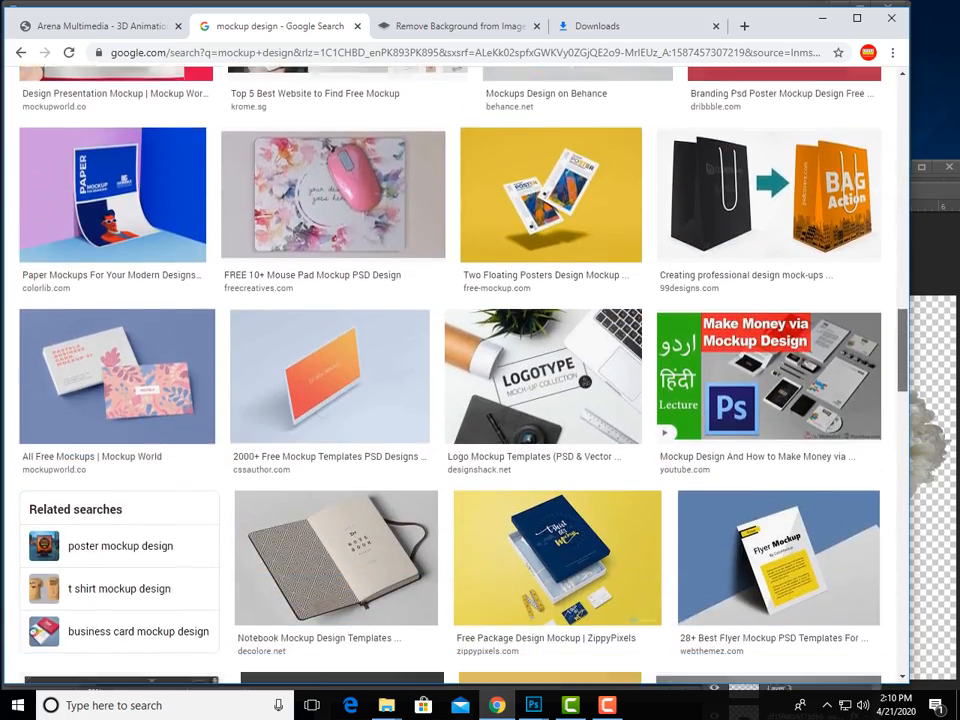
scroll(493, 293, "down", 12)
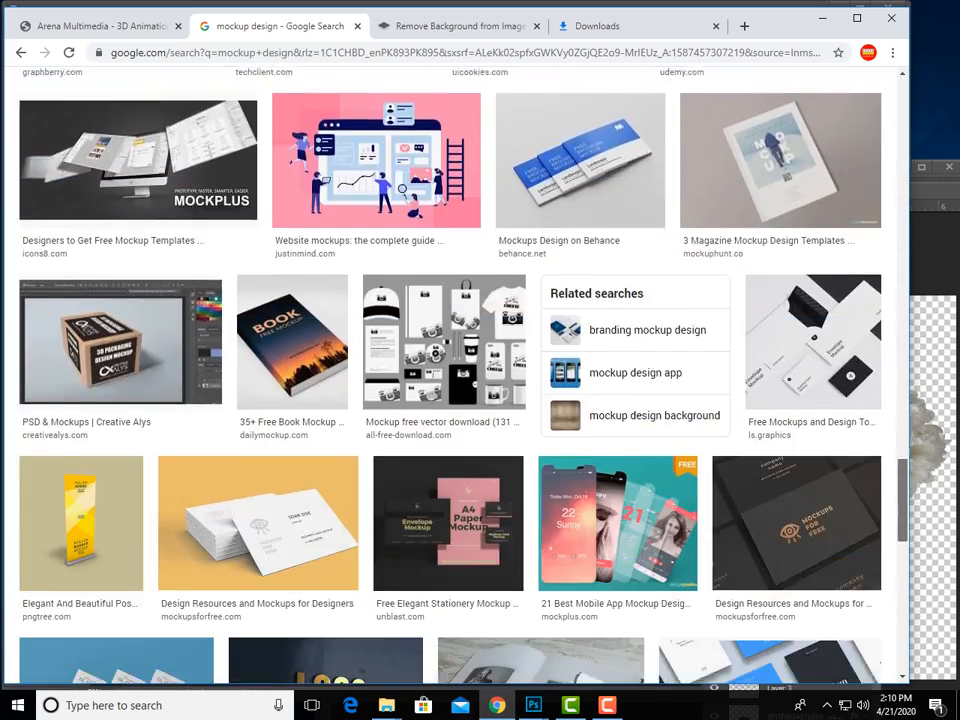
scroll(450, 370, "down", 10)
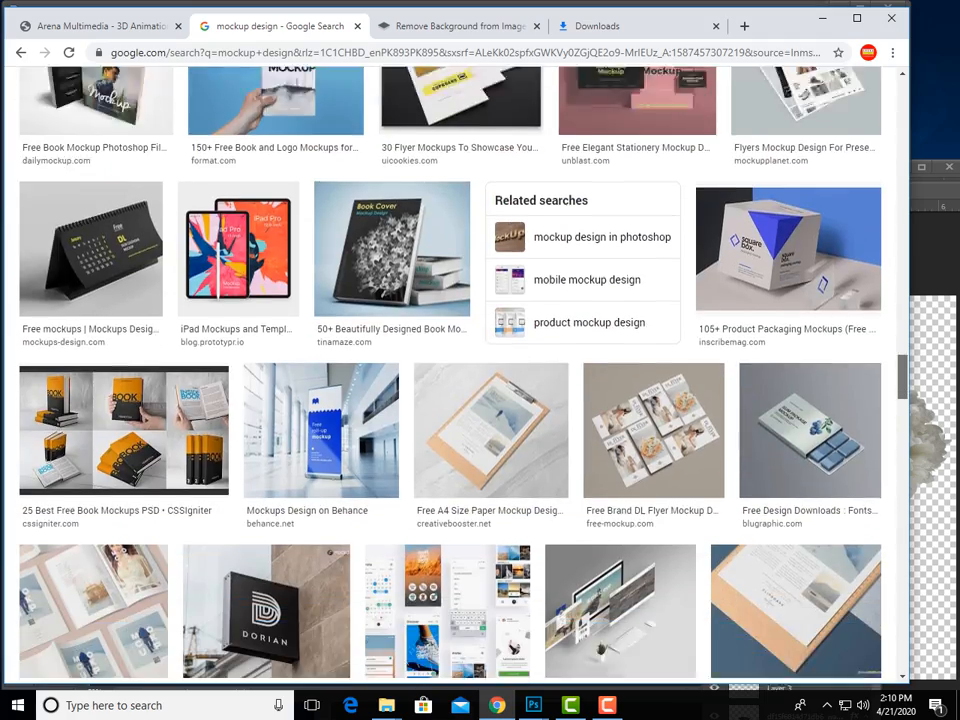
scroll(450, 370, "down", 10)
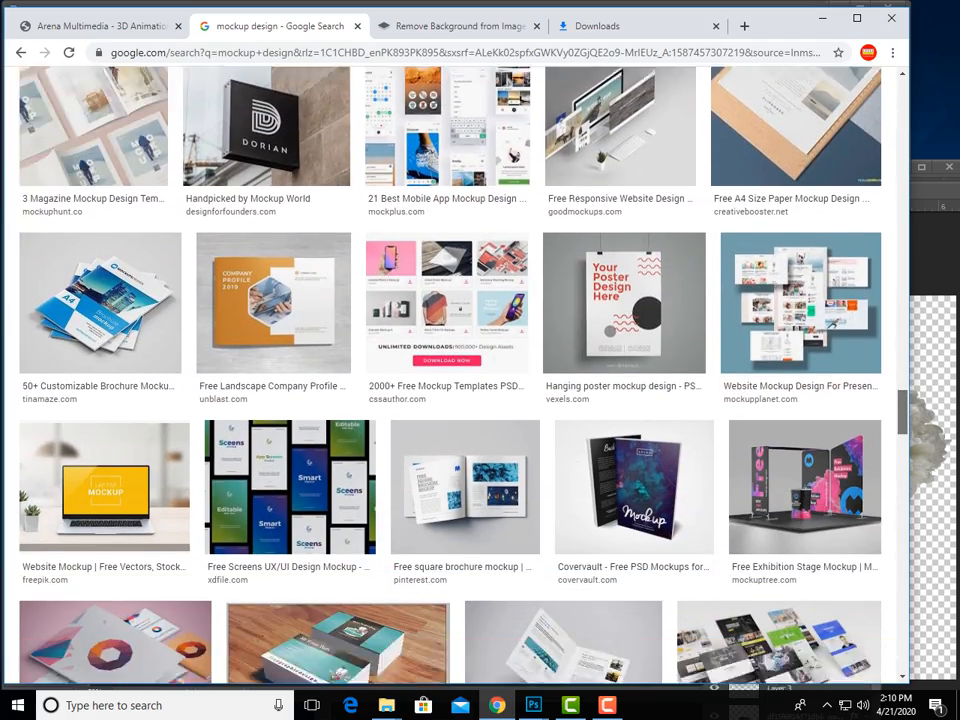
scroll(450, 370, "down", 8)
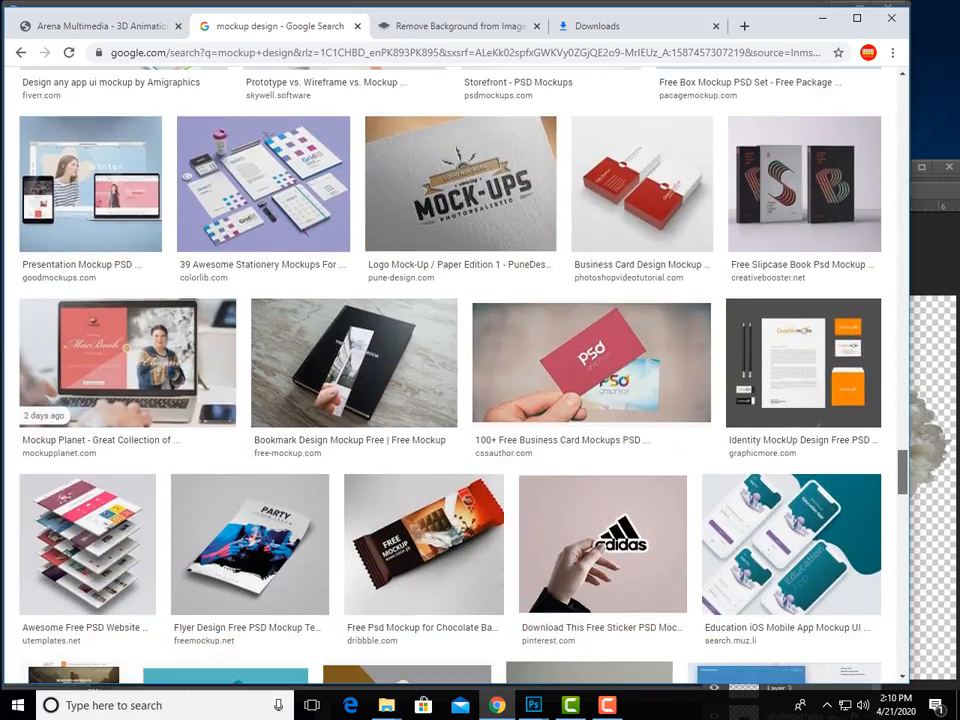
scroll(555, 300, "up", 2)
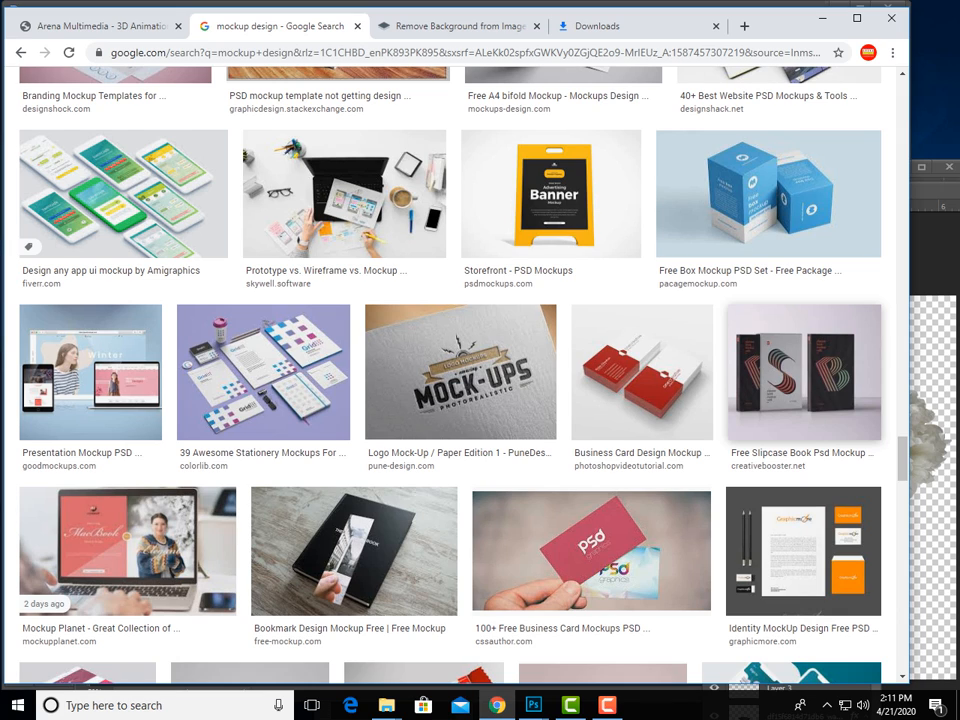
mouse_move(496, 705)
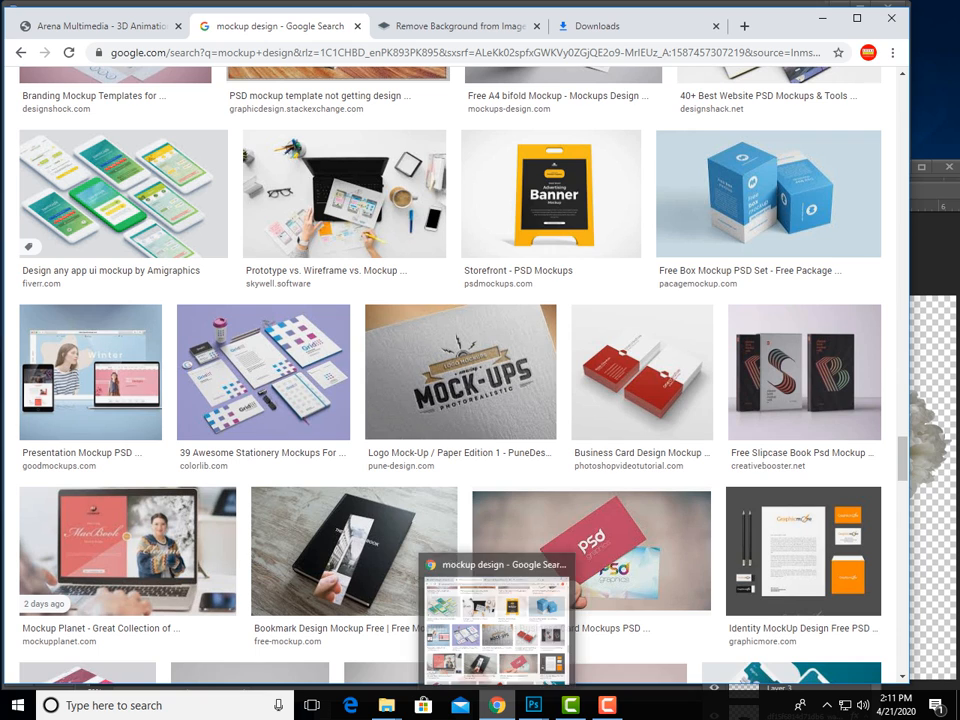